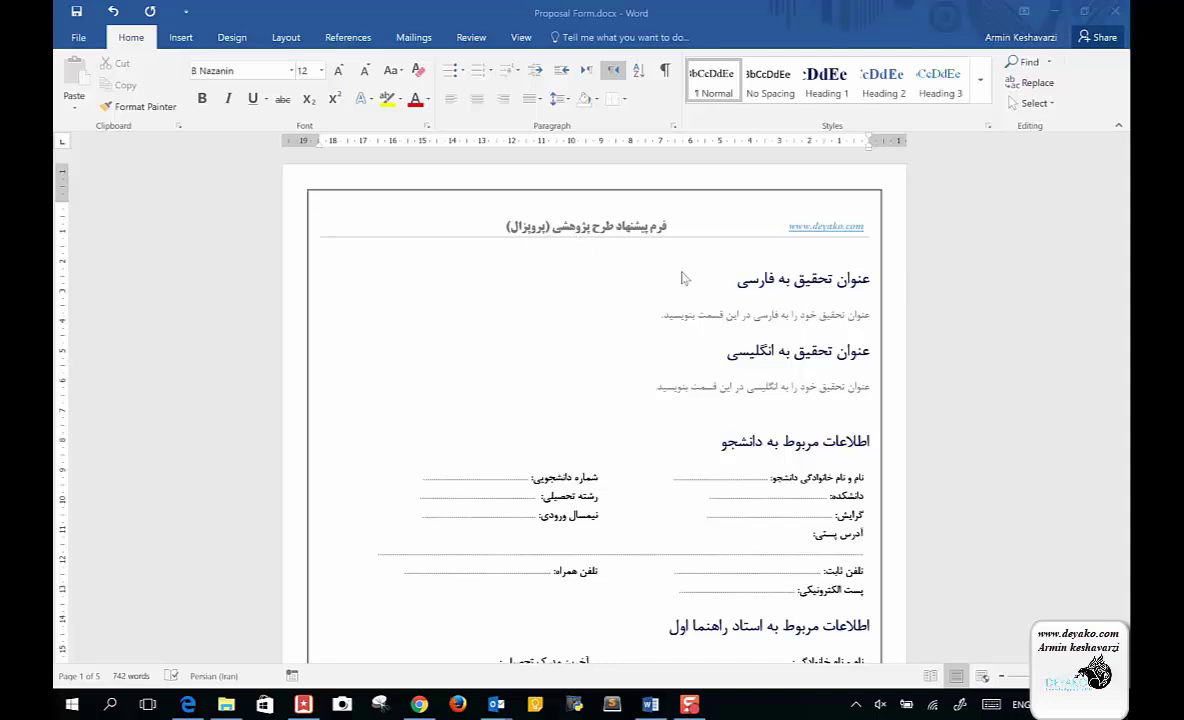
Scroll through the proposal form and select the Persian title fill-in field
{"action": "scroll", "coordinate": [684, 278], "scroll_direction": "down", "scroll_amount": 1}
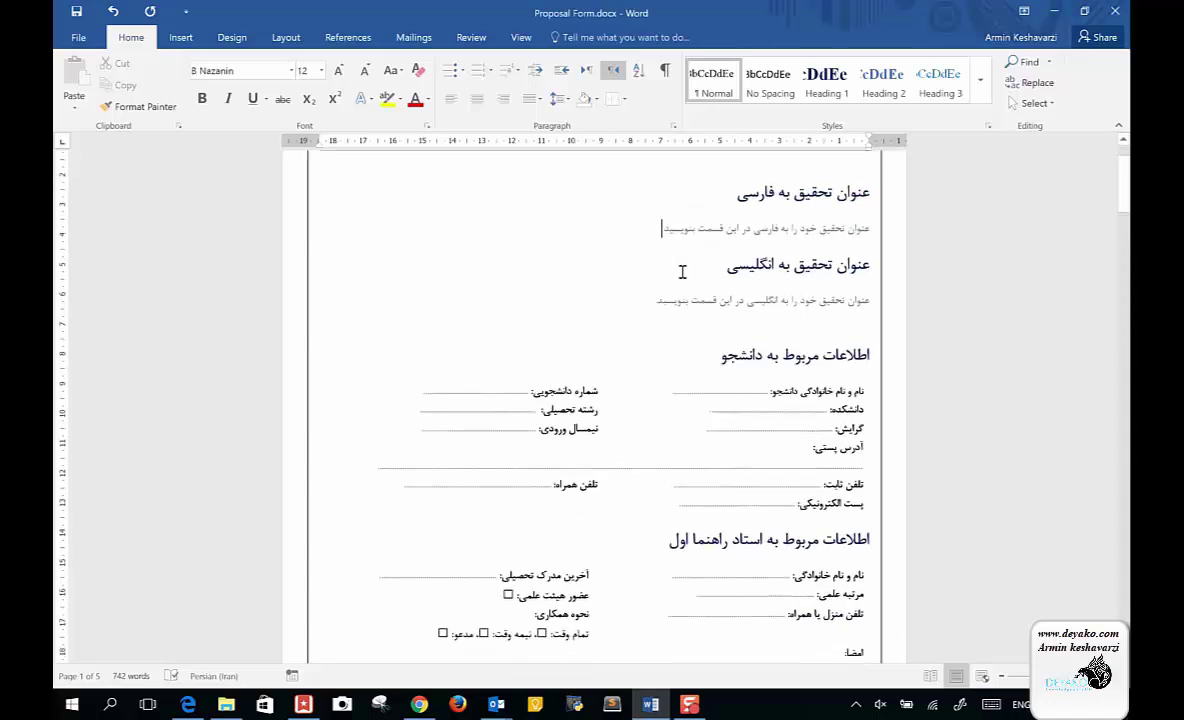
{"action": "scroll", "coordinate": [682, 272], "scroll_direction": "up", "scroll_amount": 1}
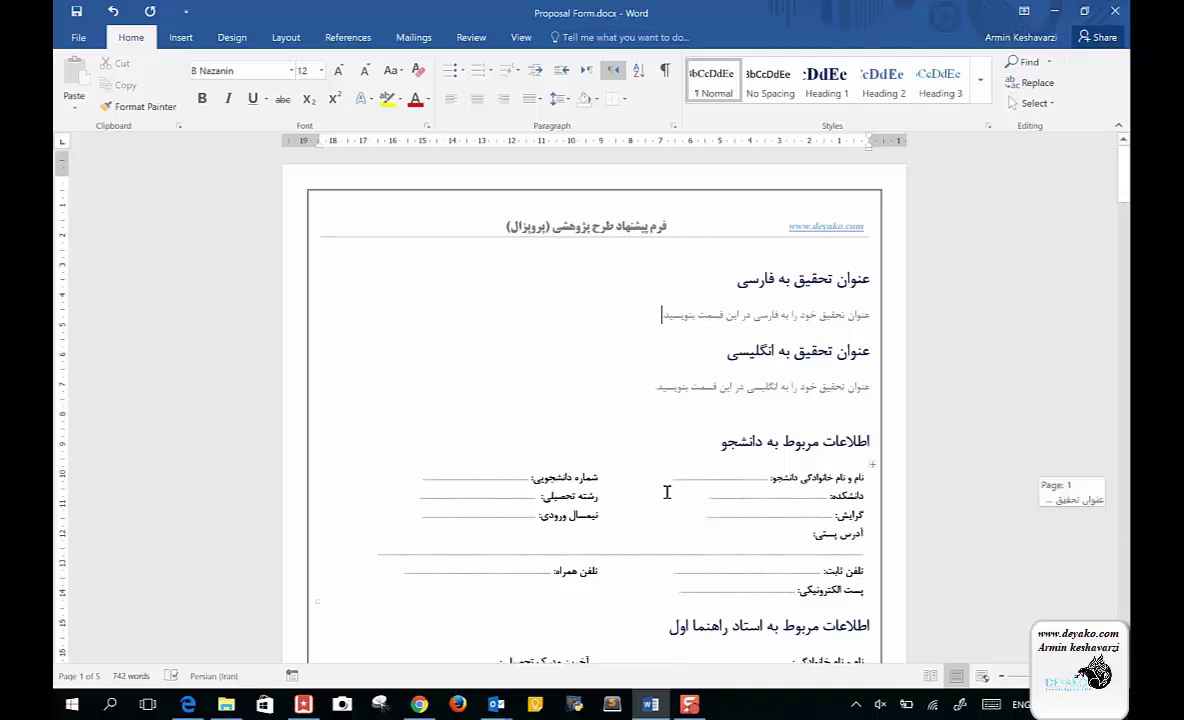
{"action": "scroll", "coordinate": [665, 490], "scroll_direction": "down", "scroll_amount": 5}
{"action": "scroll", "coordinate": [666, 492], "scroll_direction": "down", "scroll_amount": 2}
{"action": "scroll", "coordinate": [666, 492], "scroll_direction": "down", "scroll_amount": 4}
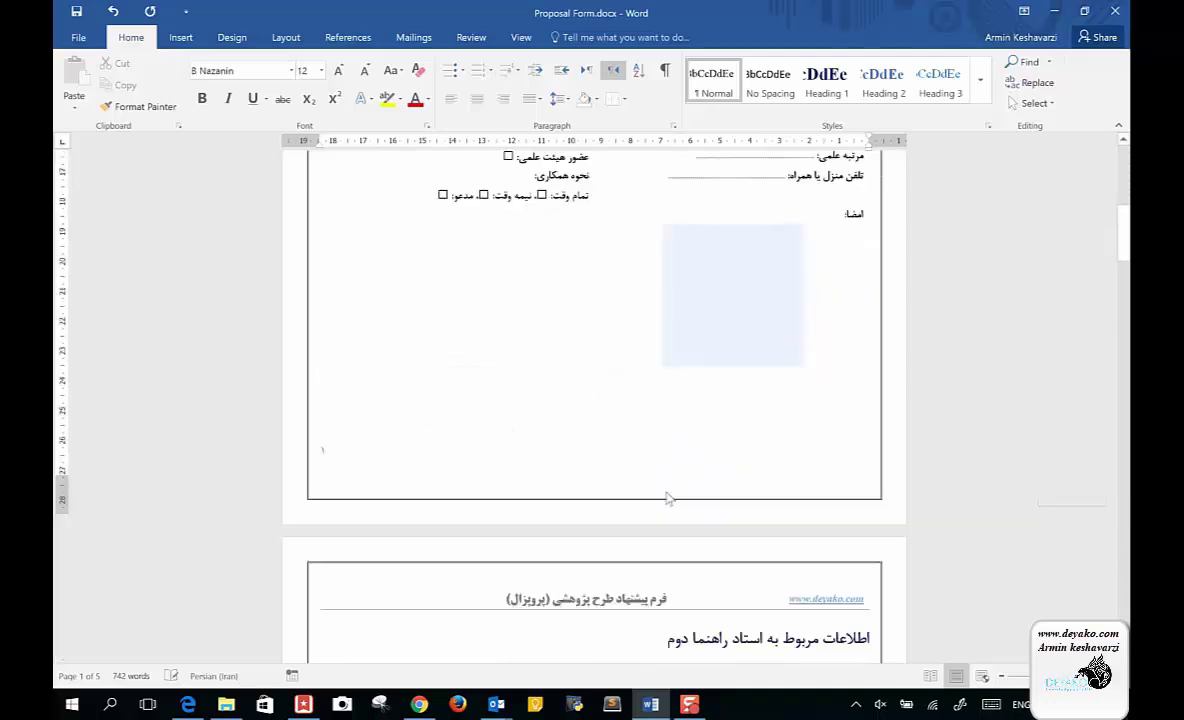
{"action": "scroll", "coordinate": [666, 492], "scroll_direction": "down", "scroll_amount": 2}
{"action": "scroll", "coordinate": [667, 492], "scroll_direction": "down", "scroll_amount": 4}
{"action": "scroll", "coordinate": [667, 492], "scroll_direction": "up", "scroll_amount": 8}
{"action": "scroll", "coordinate": [667, 492], "scroll_direction": "up", "scroll_amount": 6}
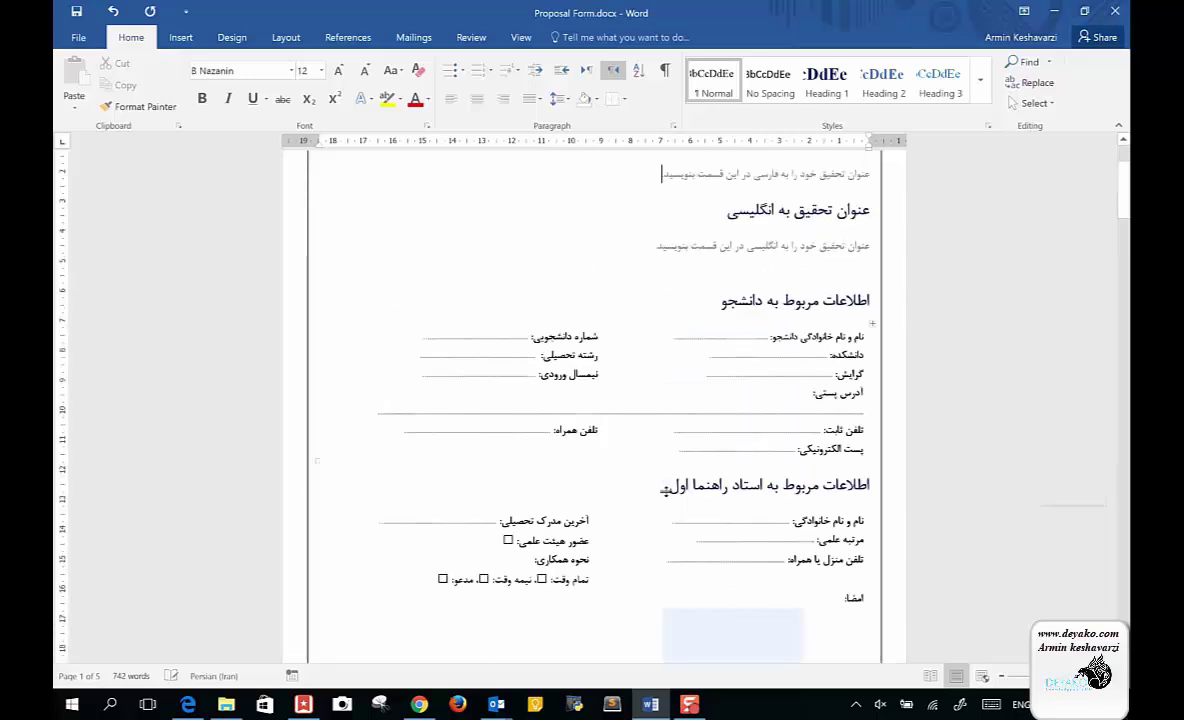
{"action": "scroll", "coordinate": [666, 492], "scroll_direction": "up", "scroll_amount": 2}
{"action": "scroll", "coordinate": [665, 491], "scroll_direction": "up", "scroll_amount": 1}
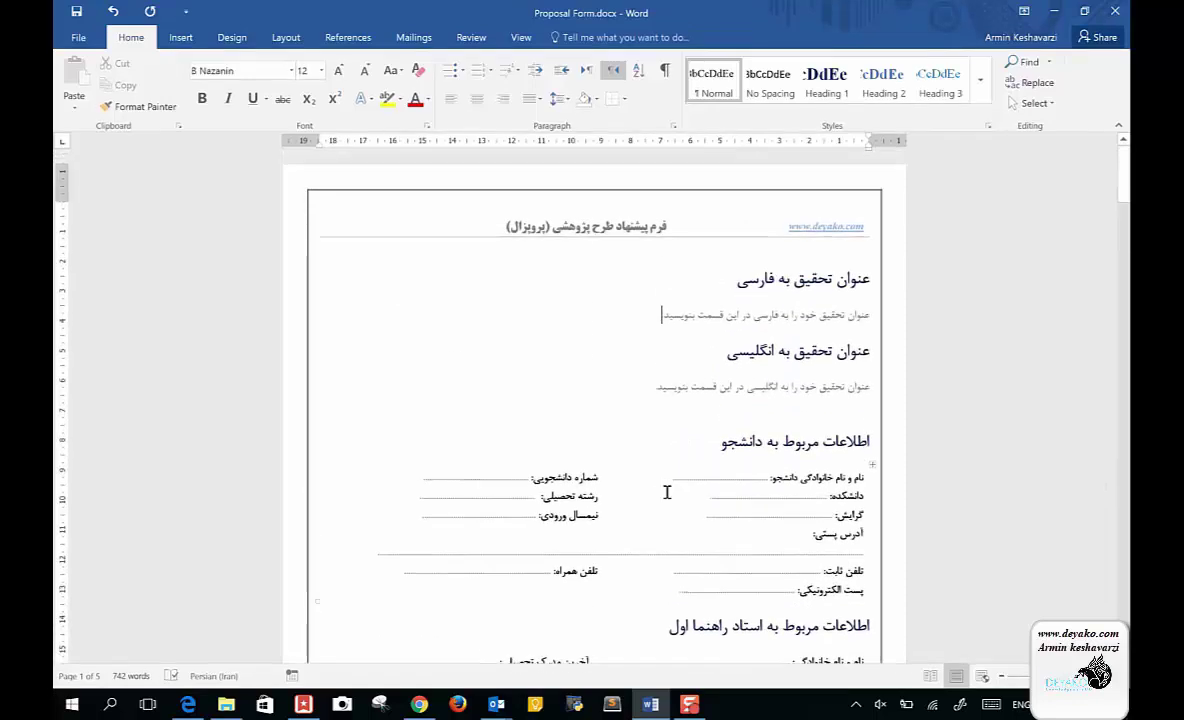
{"action": "left_click", "coordinate": [755, 318]}
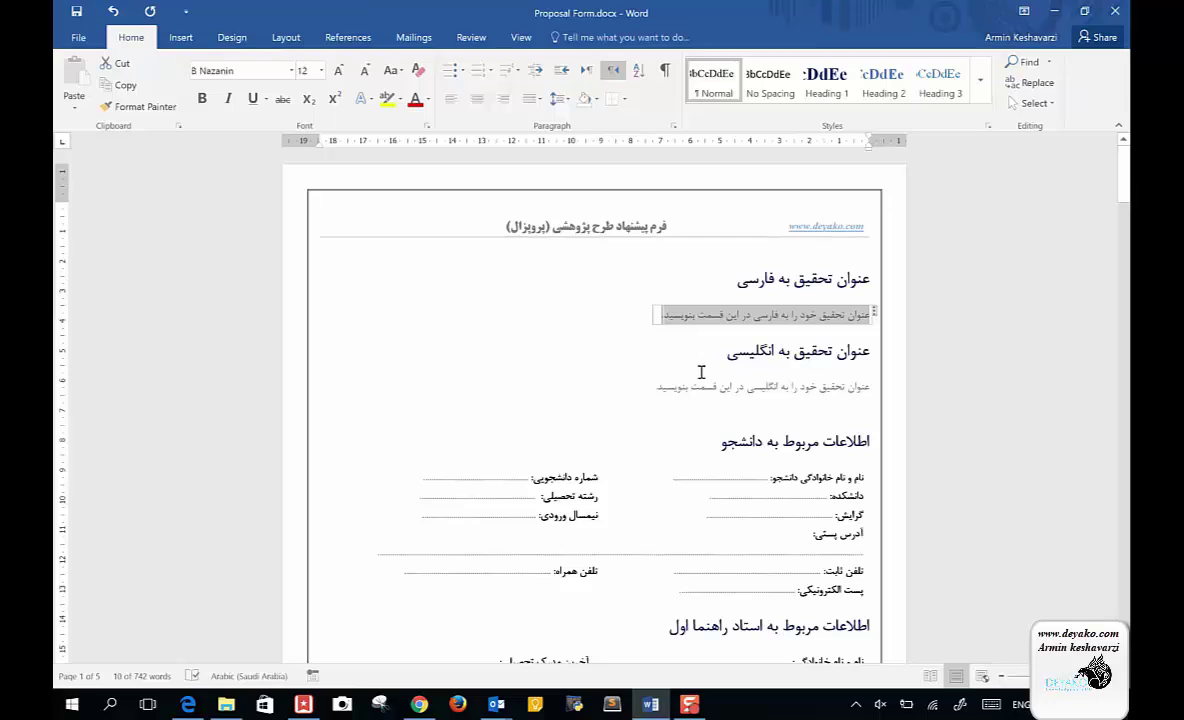
Review the rest of the form, clear the title selection, and enter header editing
{"action": "scroll", "coordinate": [598, 405], "scroll_direction": "down", "scroll_amount": 10}
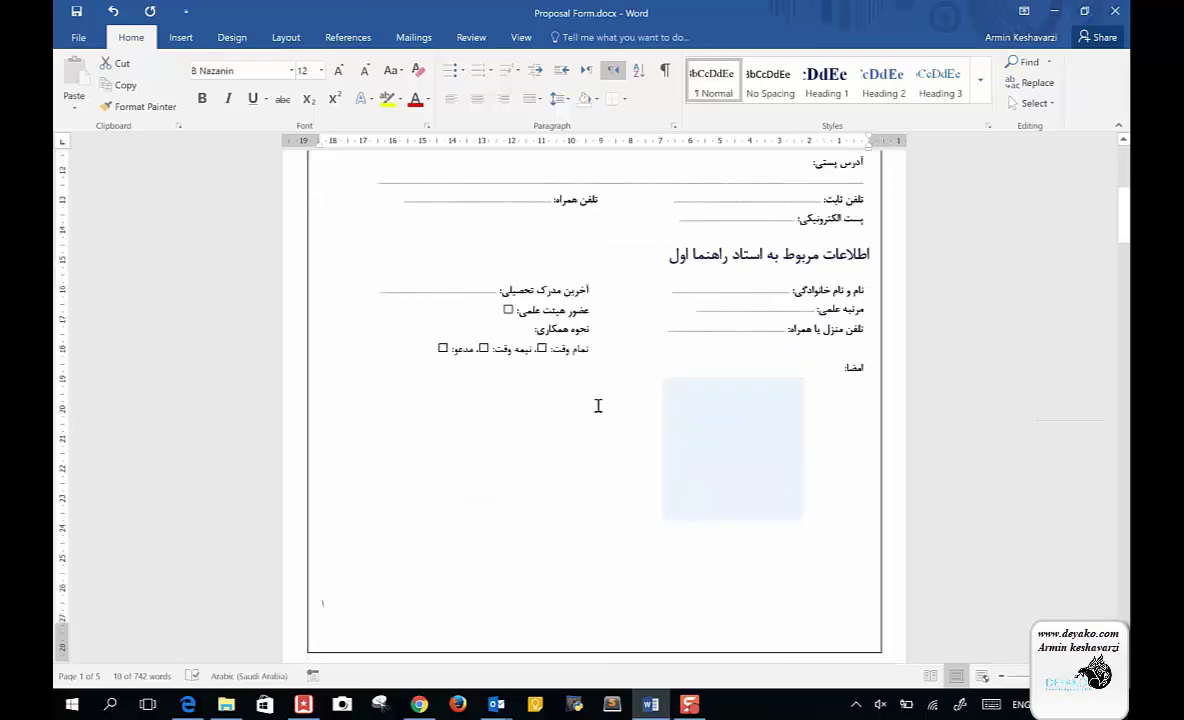
{"action": "scroll", "coordinate": [598, 410], "scroll_direction": "down", "scroll_amount": 2}
{"action": "scroll", "coordinate": [598, 408], "scroll_direction": "down", "scroll_amount": 4}
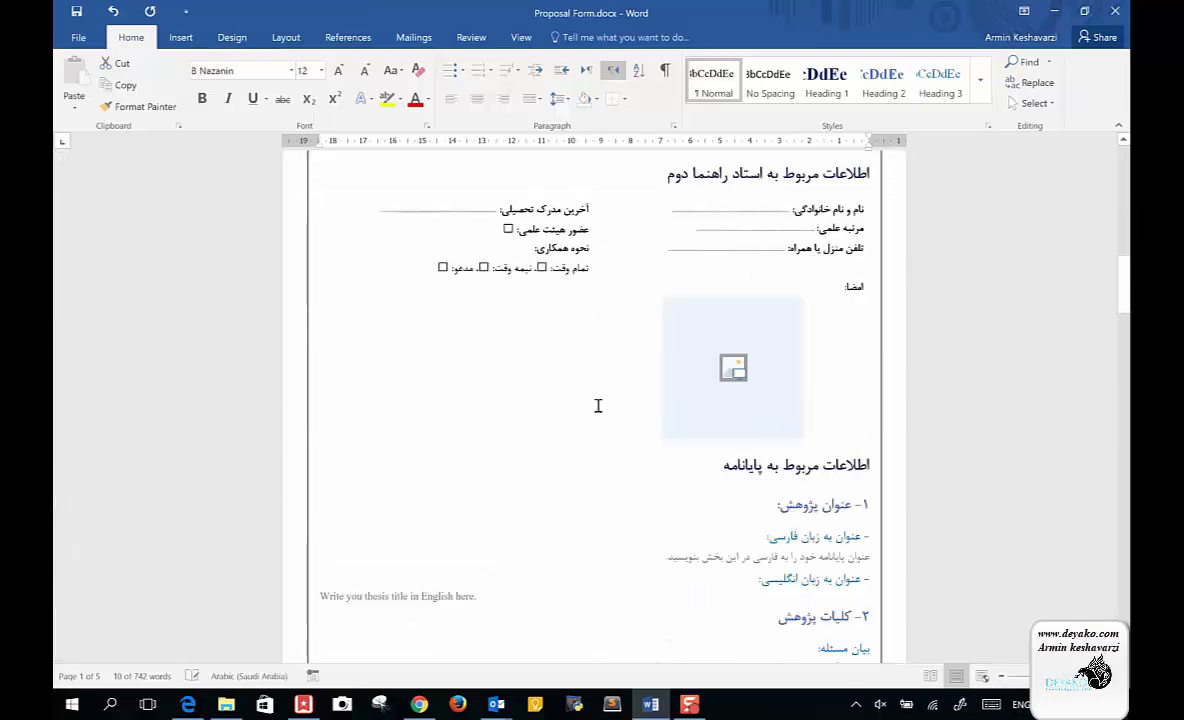
{"action": "scroll", "coordinate": [598, 405], "scroll_direction": "down", "scroll_amount": 5}
{"action": "scroll", "coordinate": [598, 405], "scroll_direction": "down", "scroll_amount": 4}
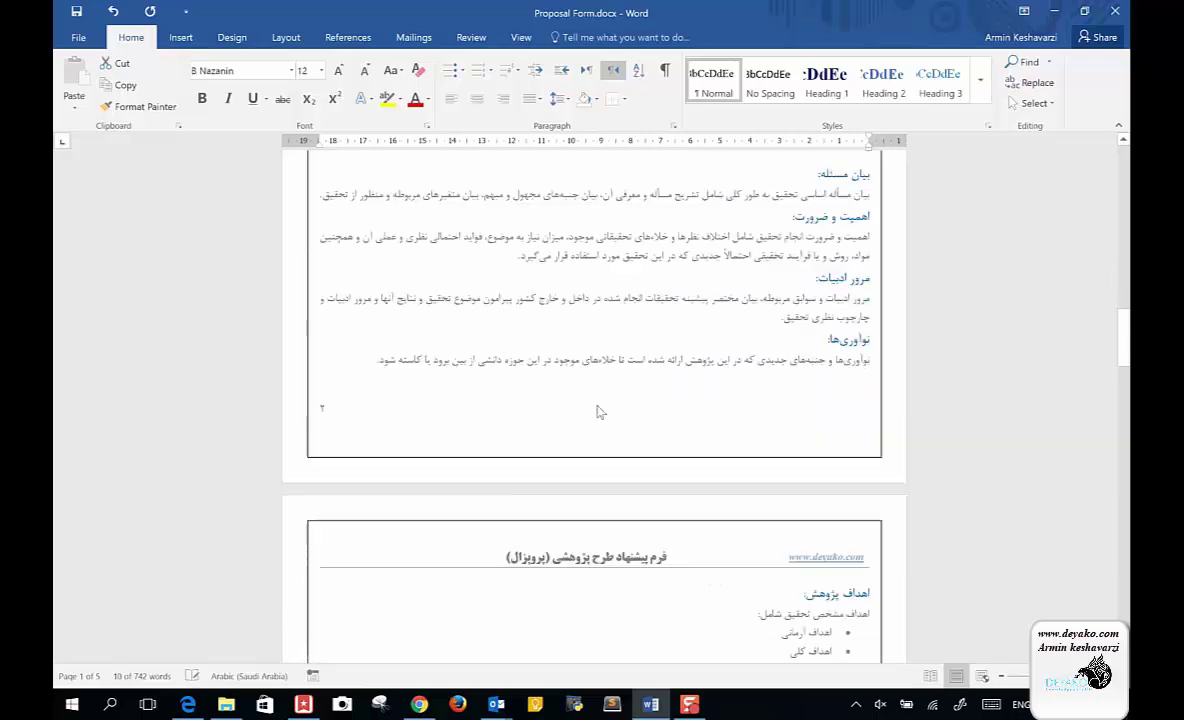
{"action": "scroll", "coordinate": [599, 408], "scroll_direction": "down", "scroll_amount": 3}
{"action": "scroll", "coordinate": [598, 410], "scroll_direction": "down", "scroll_amount": 4}
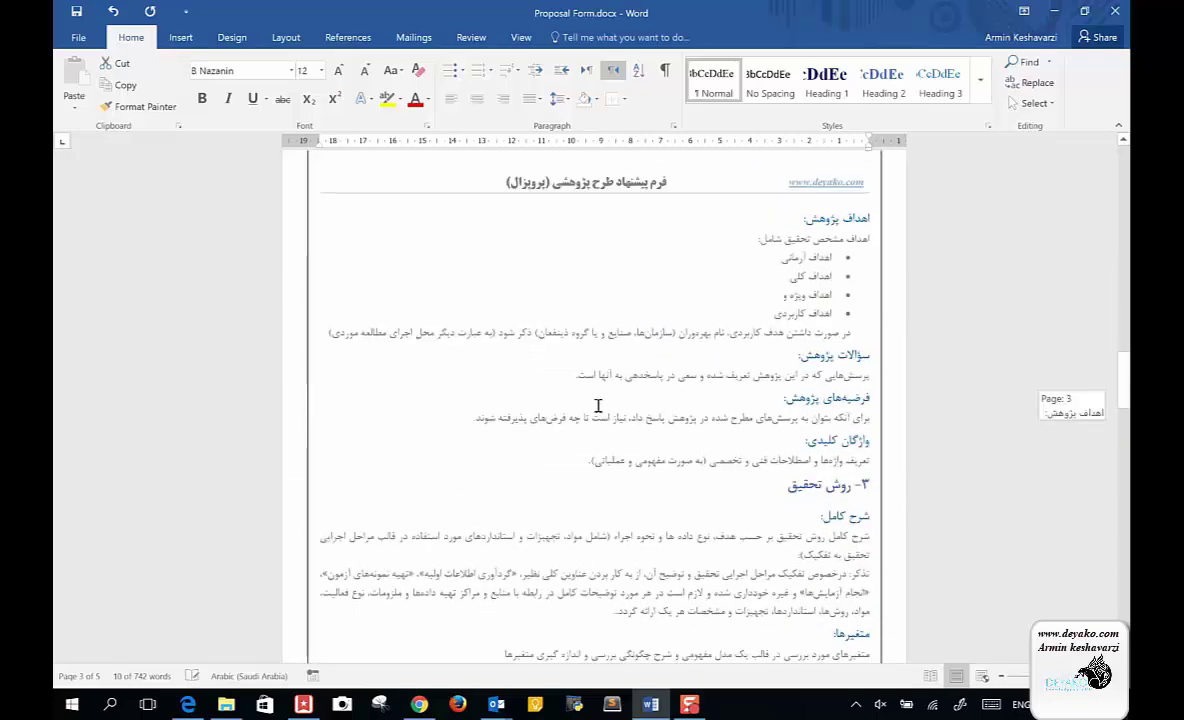
{"action": "scroll", "coordinate": [598, 406], "scroll_direction": "down", "scroll_amount": 3}
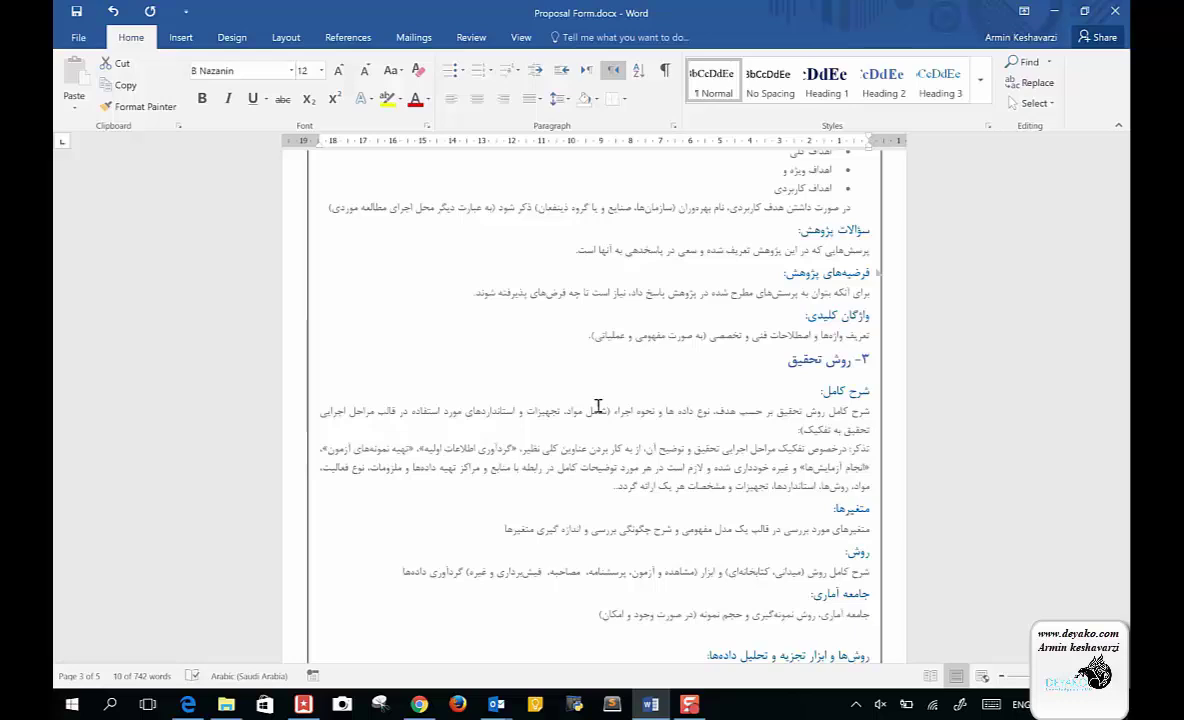
{"action": "scroll", "coordinate": [597, 406], "scroll_direction": "down", "scroll_amount": 3}
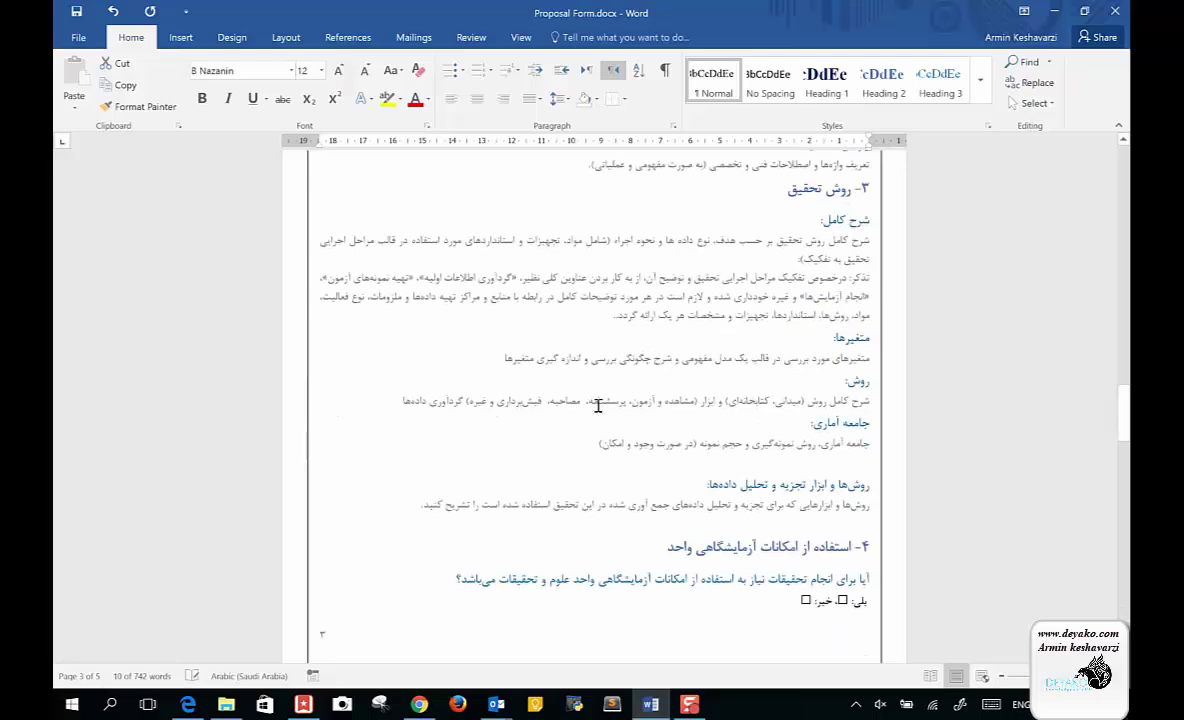
{"action": "scroll", "coordinate": [598, 410], "scroll_direction": "down", "scroll_amount": 5}
{"action": "scroll", "coordinate": [597, 411], "scroll_direction": "down", "scroll_amount": 5}
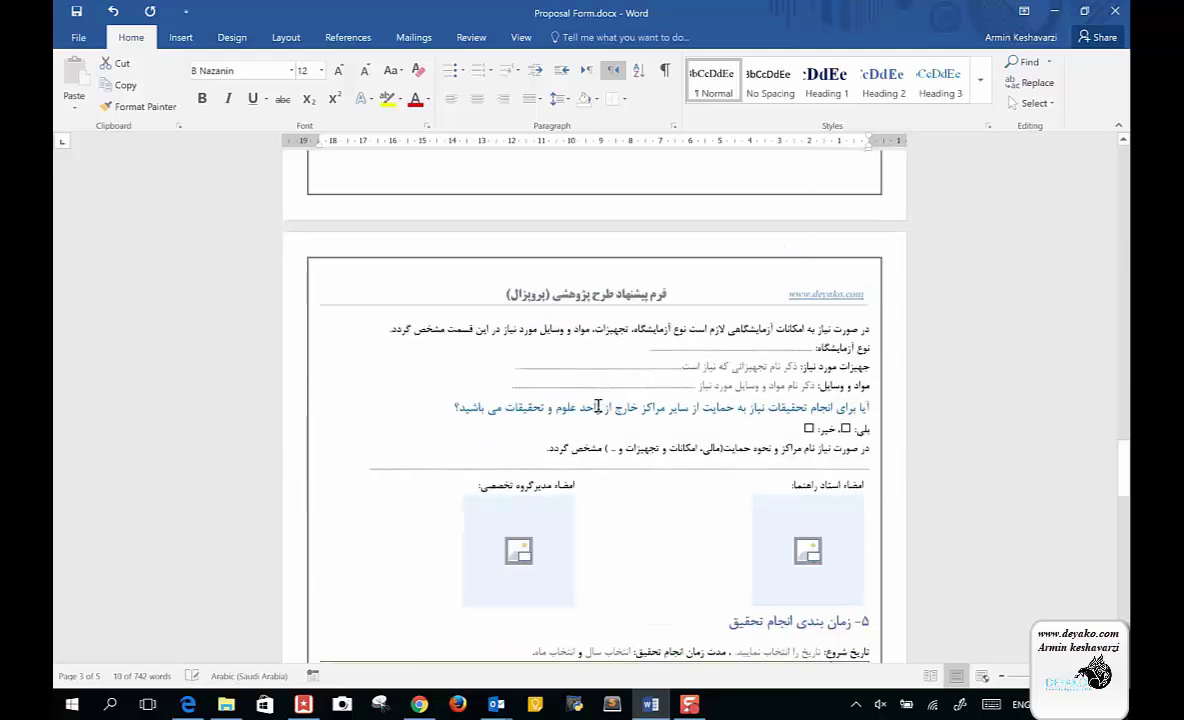
{"action": "scroll", "coordinate": [598, 406], "scroll_direction": "down", "scroll_amount": 3}
{"action": "scroll", "coordinate": [598, 405], "scroll_direction": "down", "scroll_amount": 4}
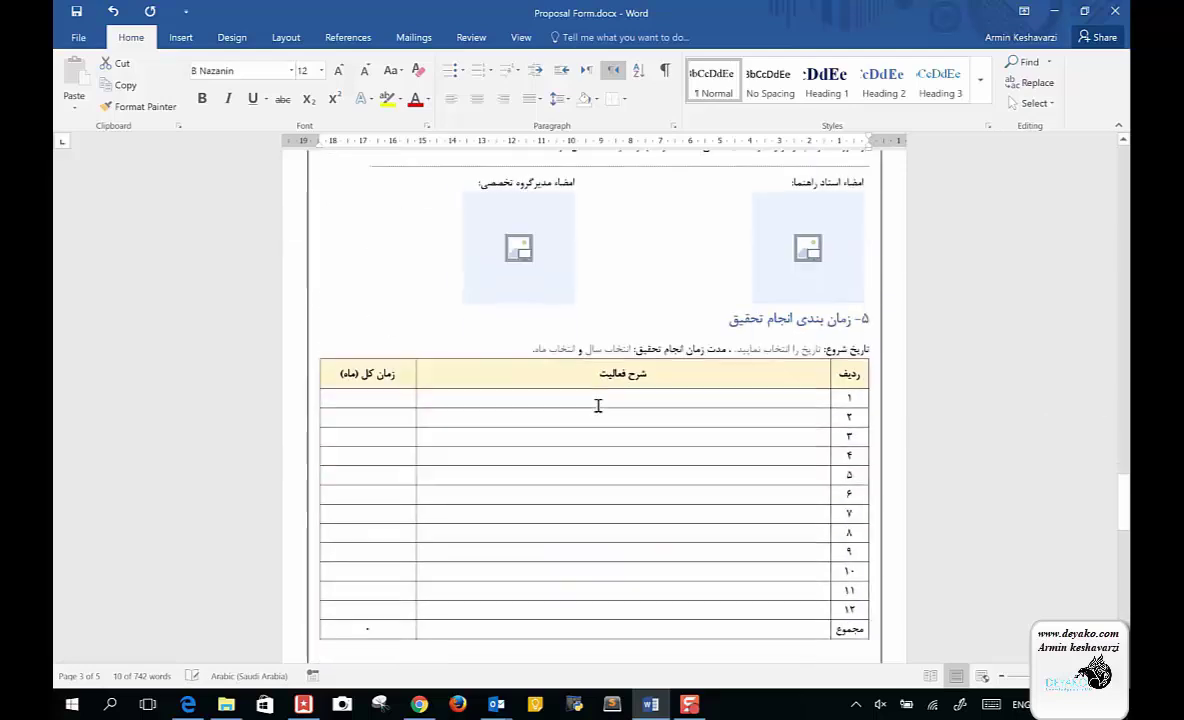
{"action": "scroll", "coordinate": [598, 405], "scroll_direction": "down", "scroll_amount": 2}
{"action": "scroll", "coordinate": [598, 405], "scroll_direction": "down", "scroll_amount": 2}
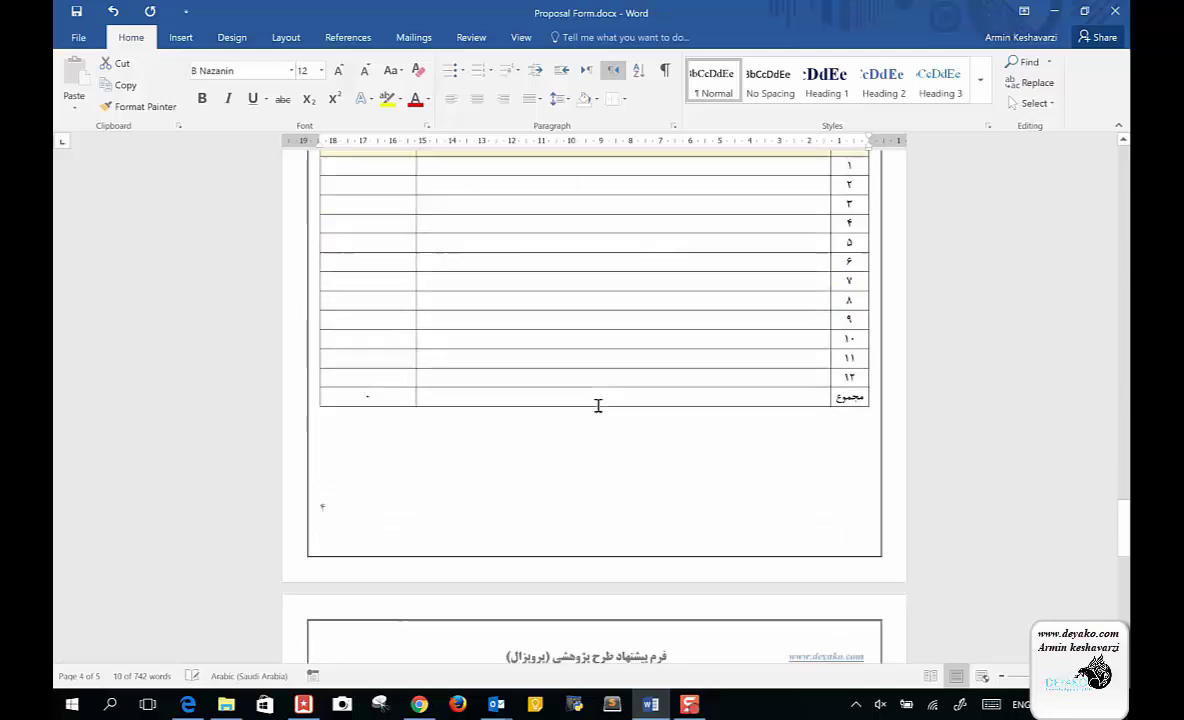
{"action": "scroll", "coordinate": [598, 408], "scroll_direction": "down", "scroll_amount": 3}
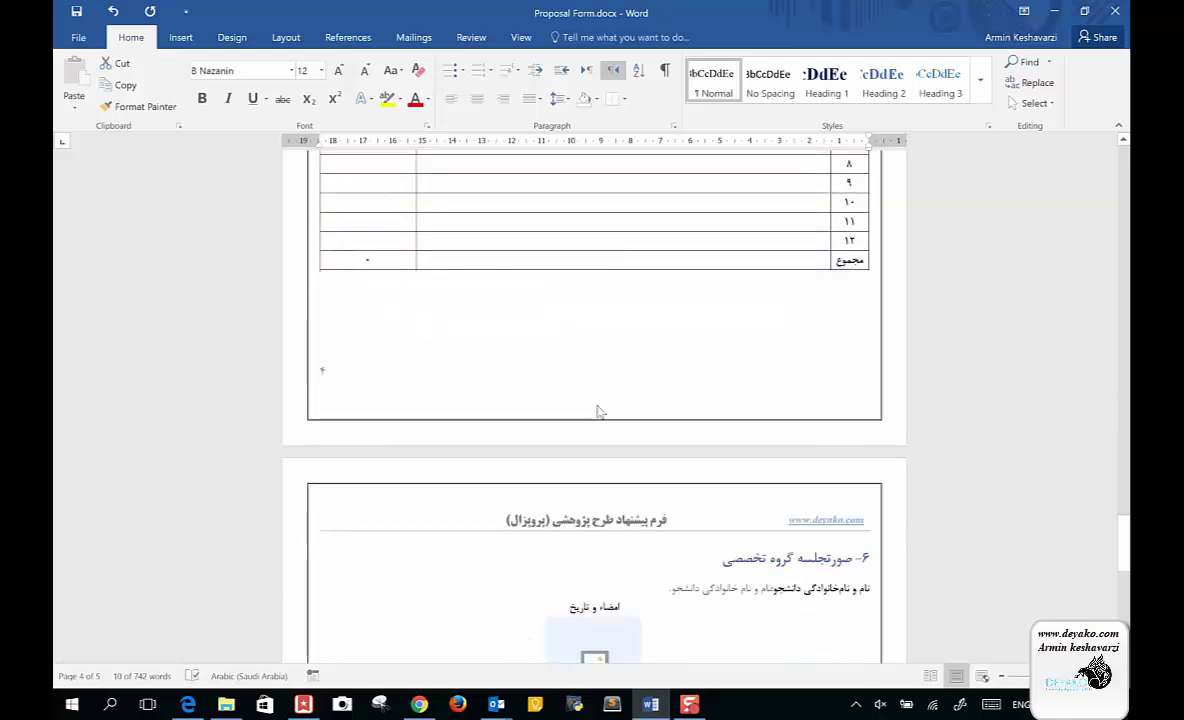
{"action": "scroll", "coordinate": [598, 408], "scroll_direction": "up", "scroll_amount": 1}
{"action": "scroll", "coordinate": [598, 405], "scroll_direction": "up", "scroll_amount": 1}
{"action": "scroll", "coordinate": [598, 405], "scroll_direction": "up", "scroll_amount": 3}
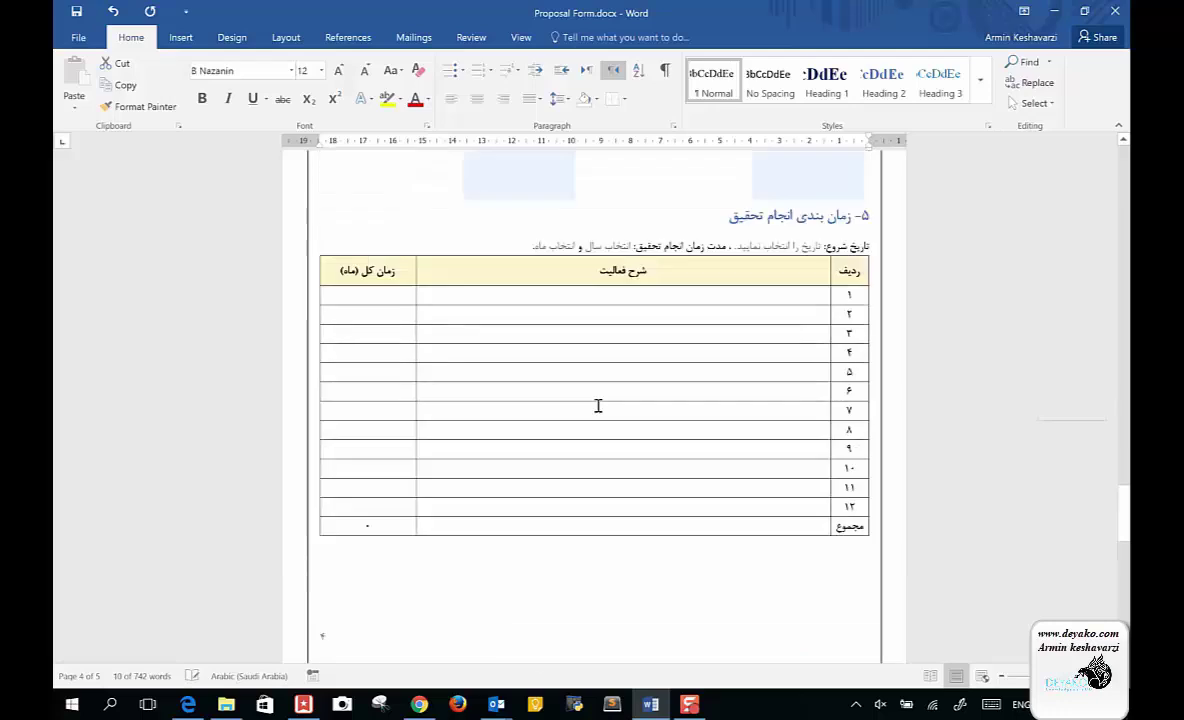
{"action": "scroll", "coordinate": [598, 405], "scroll_direction": "down", "scroll_amount": 1}
{"action": "scroll", "coordinate": [598, 405], "scroll_direction": "down", "scroll_amount": 6}
{"action": "scroll", "coordinate": [598, 405], "scroll_direction": "down", "scroll_amount": 4}
{"action": "scroll", "coordinate": [598, 407], "scroll_direction": "down", "scroll_amount": 1}
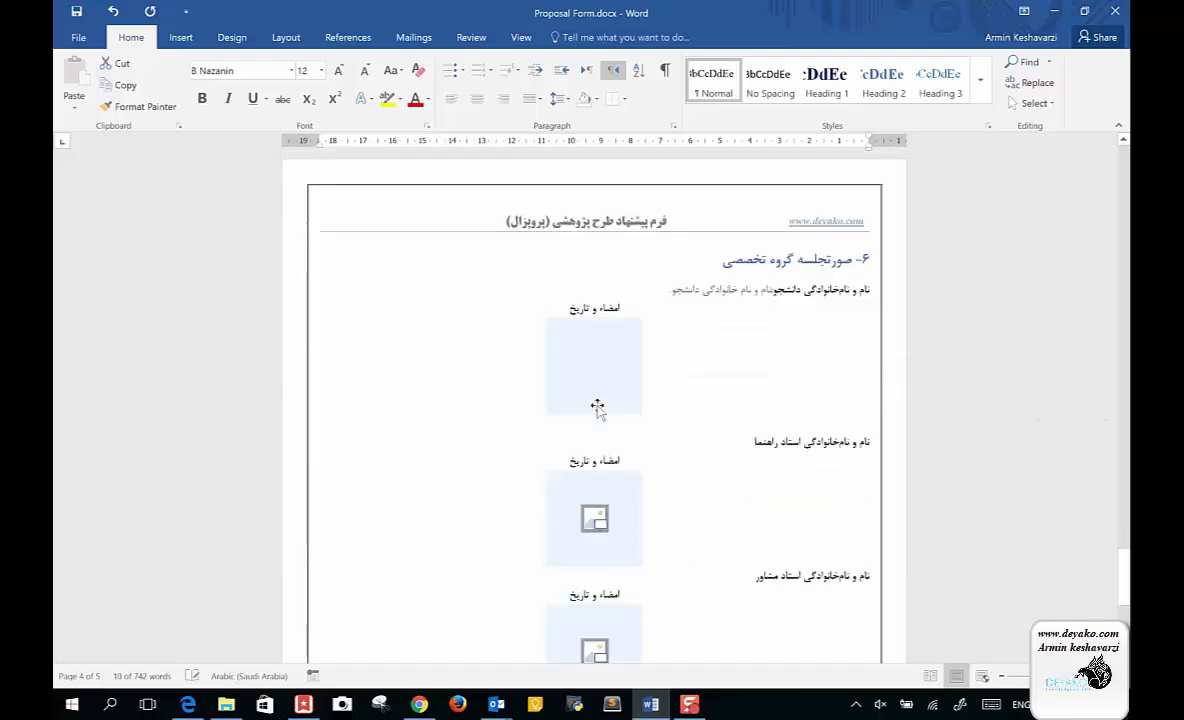
{"action": "scroll", "coordinate": [598, 407], "scroll_direction": "down", "scroll_amount": 4}
{"action": "scroll", "coordinate": [598, 405], "scroll_direction": "up", "scroll_amount": 1}
{"action": "scroll", "coordinate": [598, 405], "scroll_direction": "up", "scroll_amount": 8}
{"action": "scroll", "coordinate": [598, 405], "scroll_direction": "up", "scroll_amount": 8}
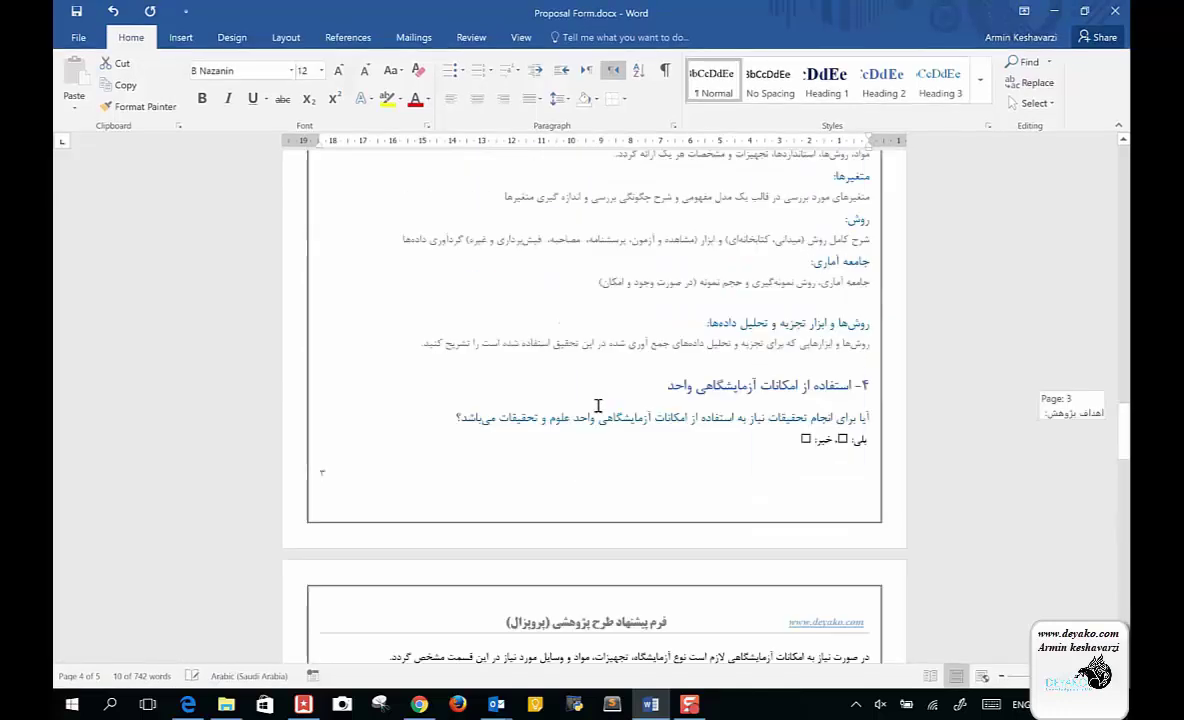
{"action": "scroll", "coordinate": [598, 405], "scroll_direction": "up", "scroll_amount": 8}
{"action": "scroll", "coordinate": [598, 405], "scroll_direction": "up", "scroll_amount": 8}
{"action": "scroll", "coordinate": [598, 405], "scroll_direction": "up", "scroll_amount": 8}
{"action": "scroll", "coordinate": [598, 405], "scroll_direction": "up", "scroll_amount": 2}
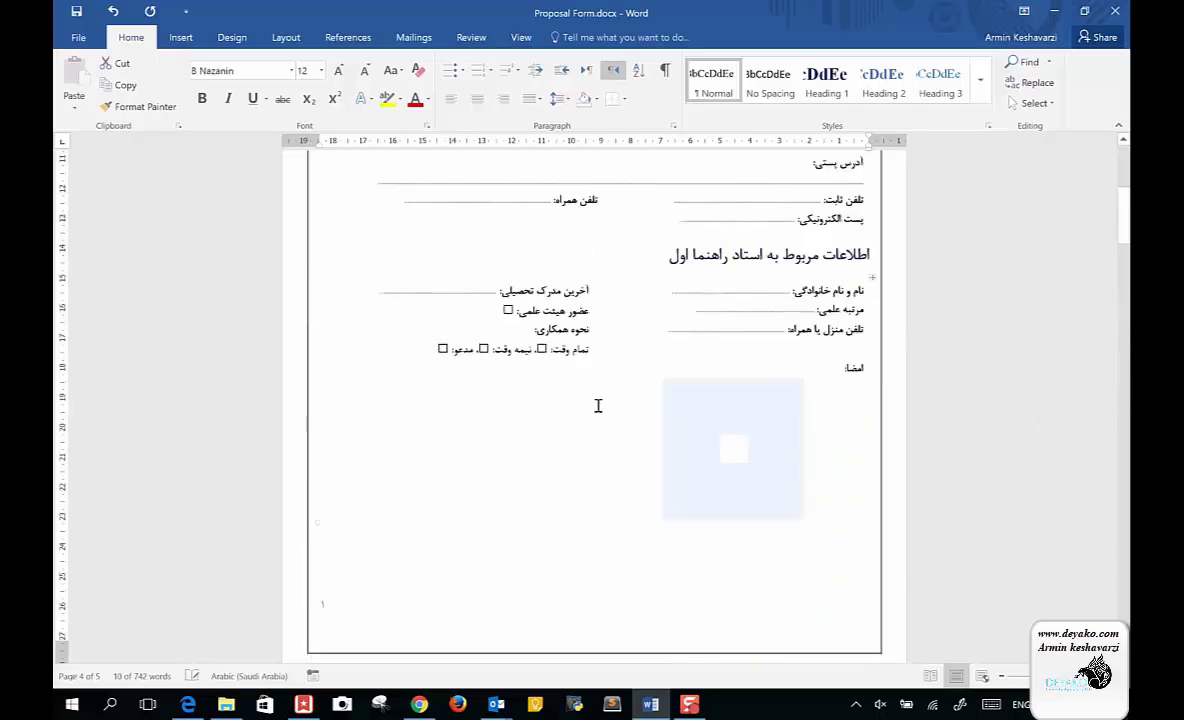
{"action": "scroll", "coordinate": [598, 405], "scroll_direction": "up", "scroll_amount": 8}
{"action": "scroll", "coordinate": [598, 405], "scroll_direction": "up", "scroll_amount": 1}
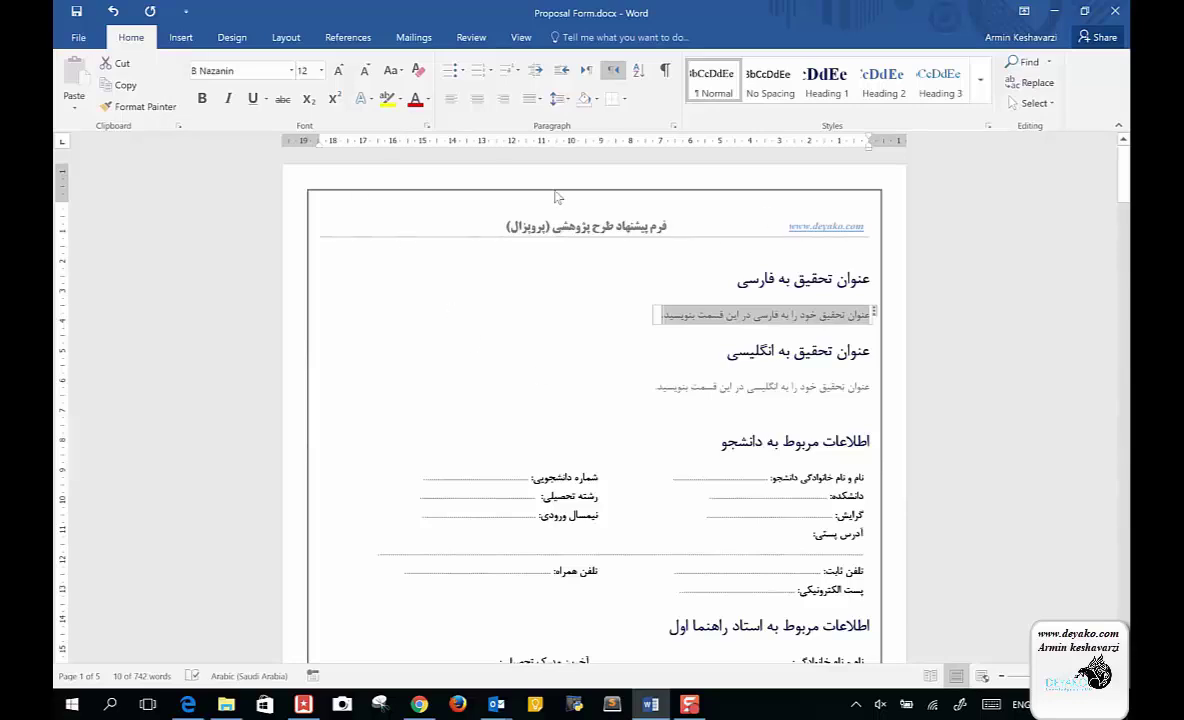
{"action": "left_click", "coordinate": [640, 279]}
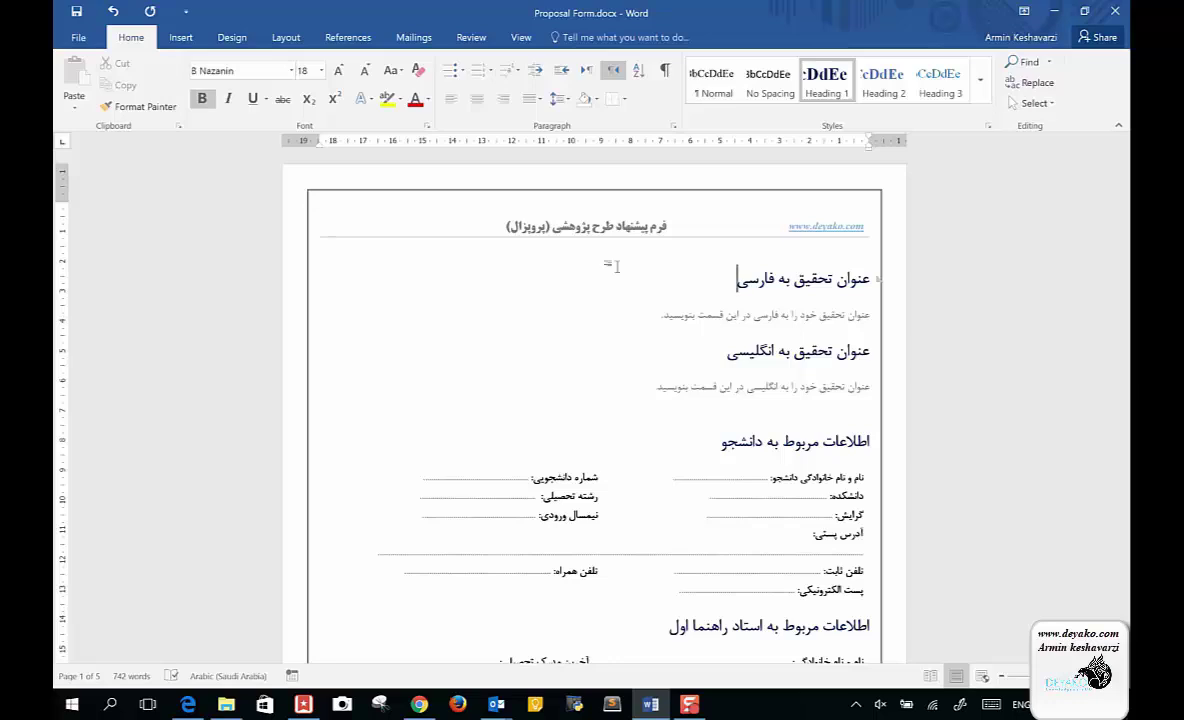
{"action": "double_click", "coordinate": [419, 219]}
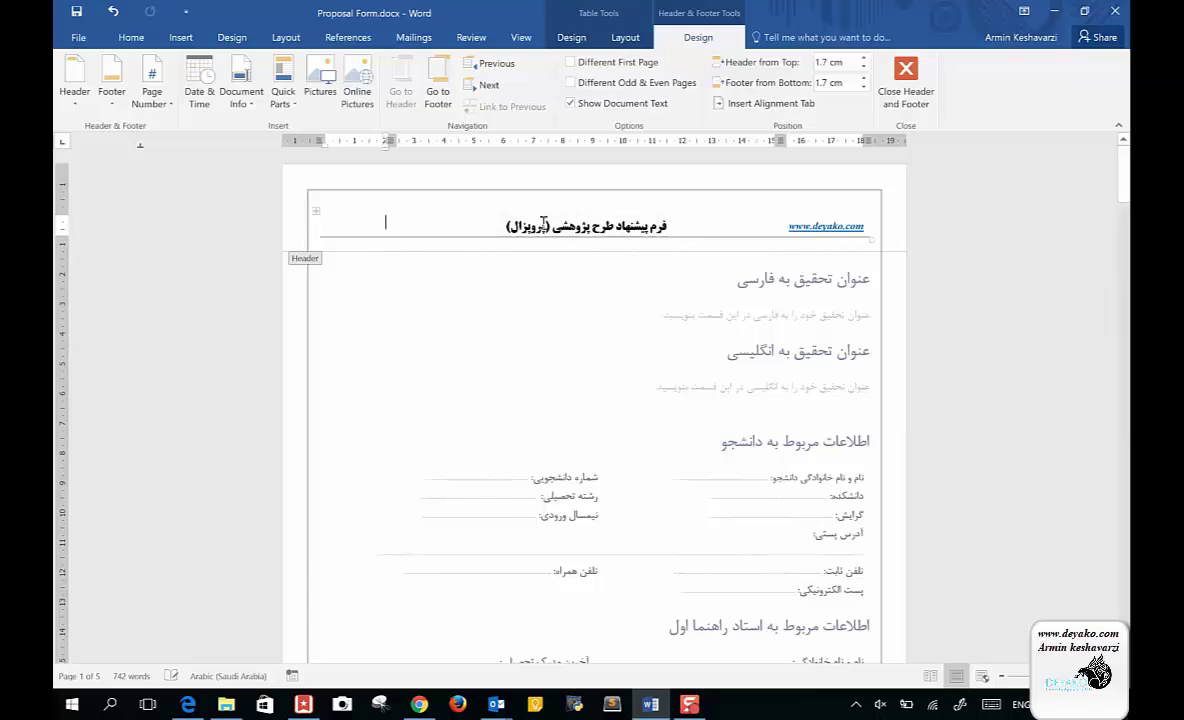
Insert Deyako-Logo-Final.png from the Desktop's Deyako folder into the header
{"action": "left_click", "coordinate": [309, 97]}
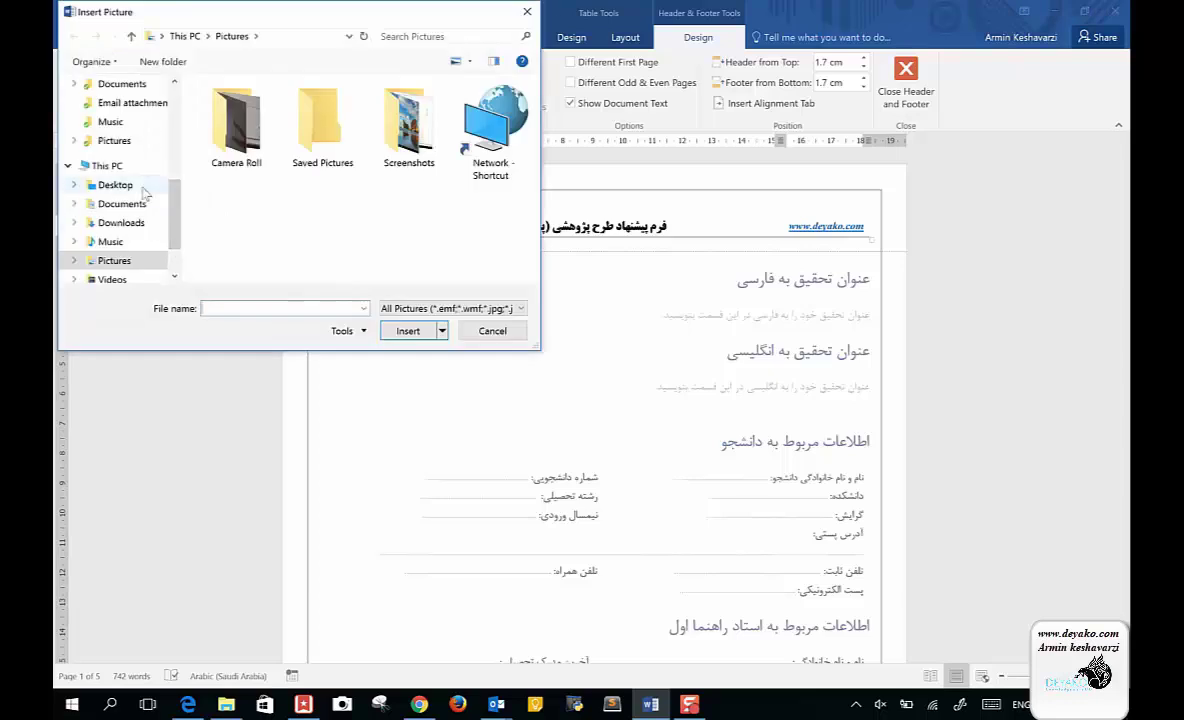
{"action": "left_click", "coordinate": [143, 188]}
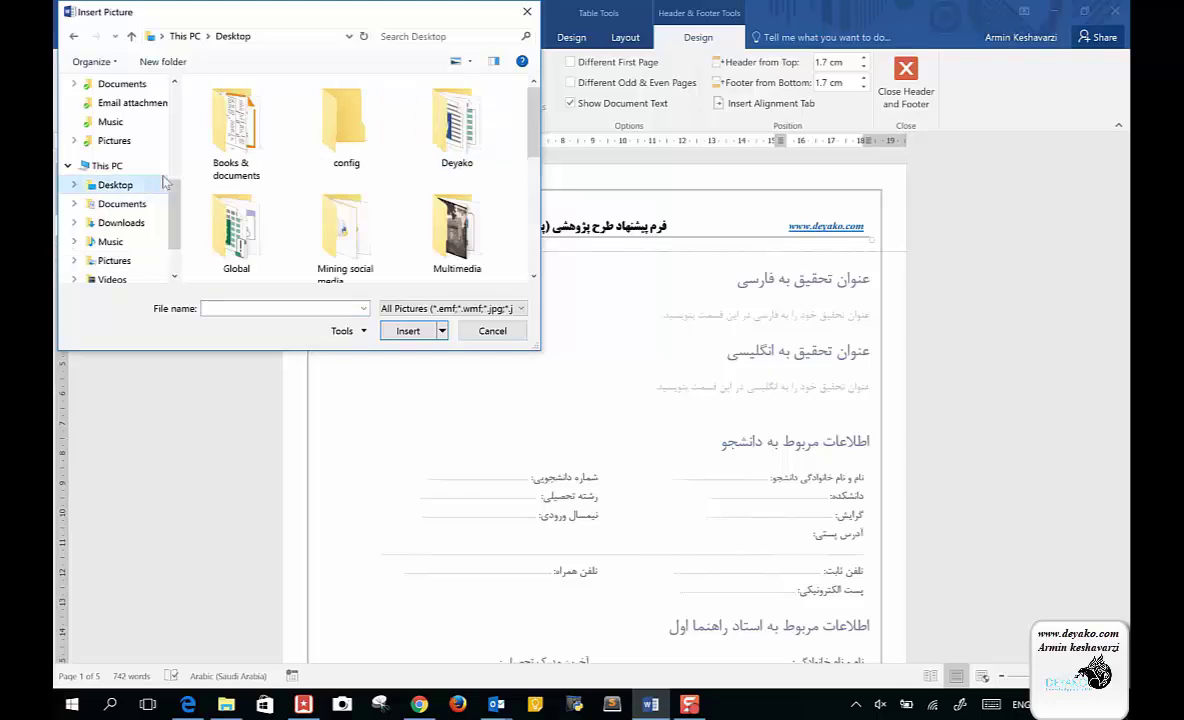
{"action": "double_click", "coordinate": [481, 164]}
{"action": "scroll", "coordinate": [300, 155], "scroll_direction": "down", "scroll_amount": 5}
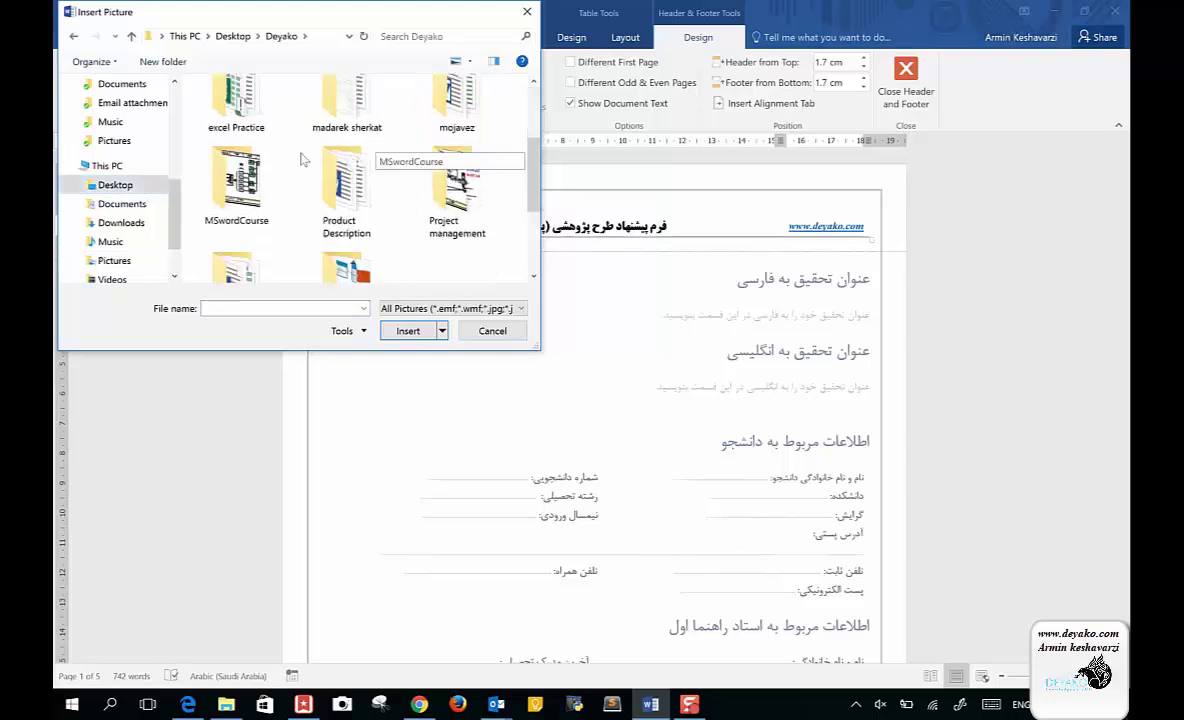
{"action": "double_click", "coordinate": [204, 228]}
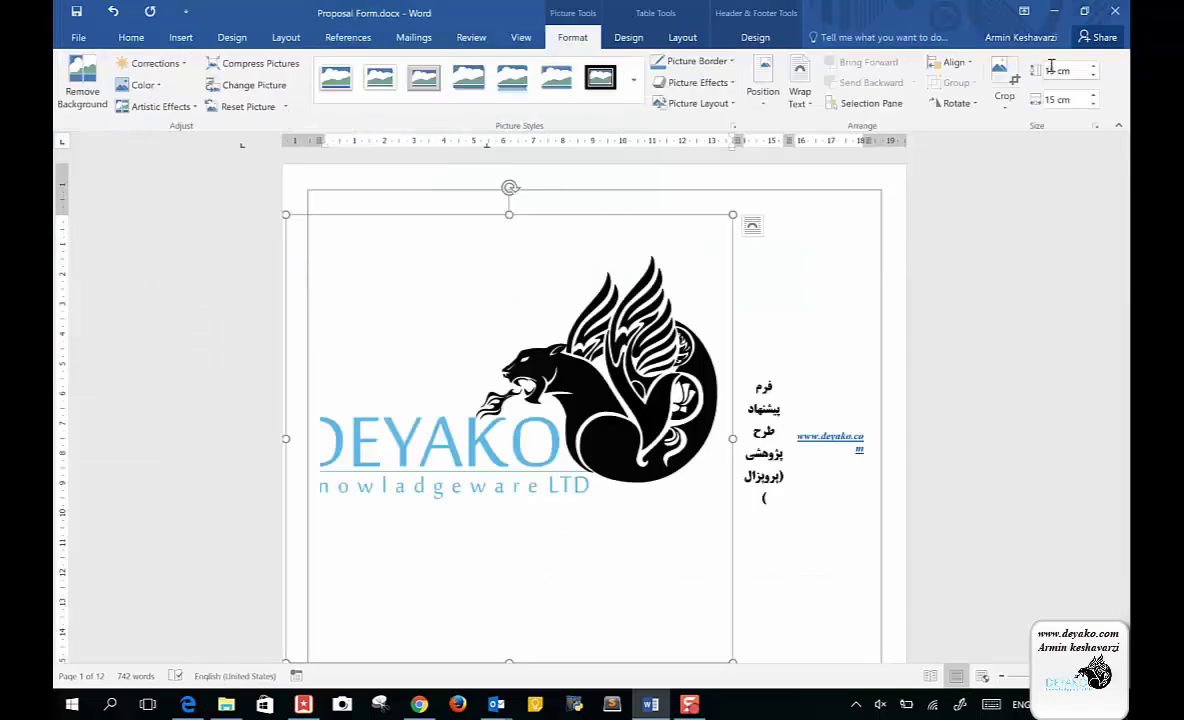
{"action": "left_click", "coordinate": [1051, 68]}
{"action": "type", "text": "1"}
{"action": "key", "text": "Return"}
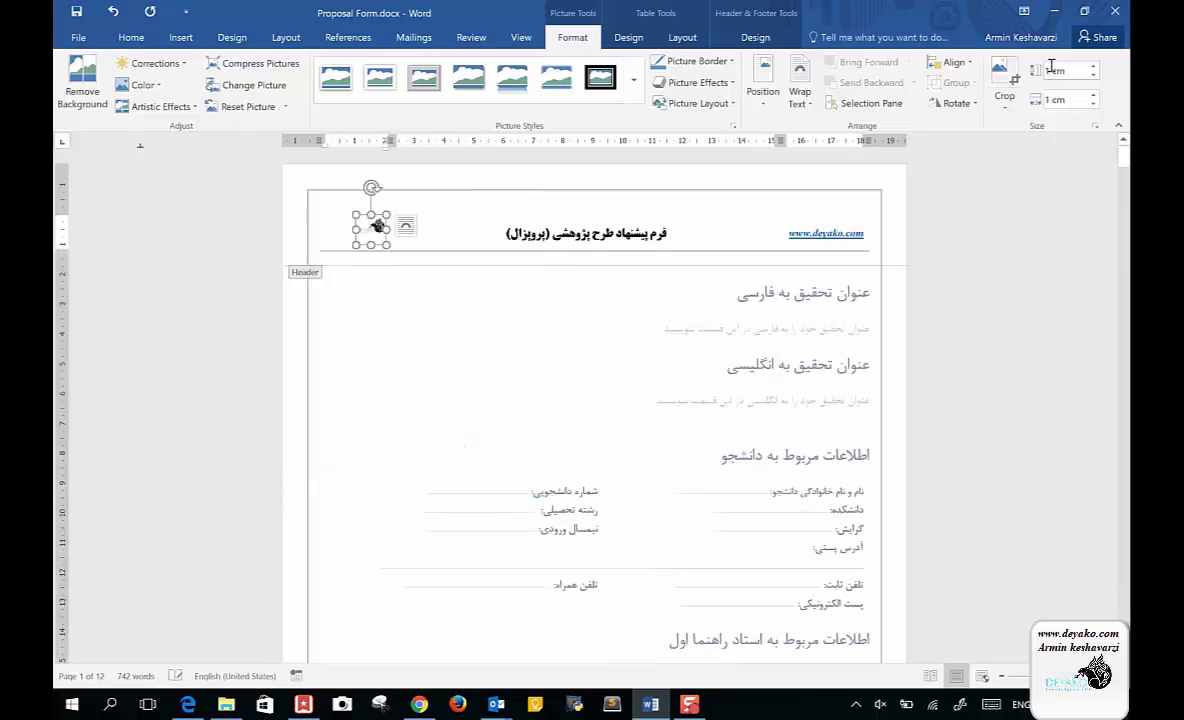
{"action": "double_click", "coordinate": [466, 378]}
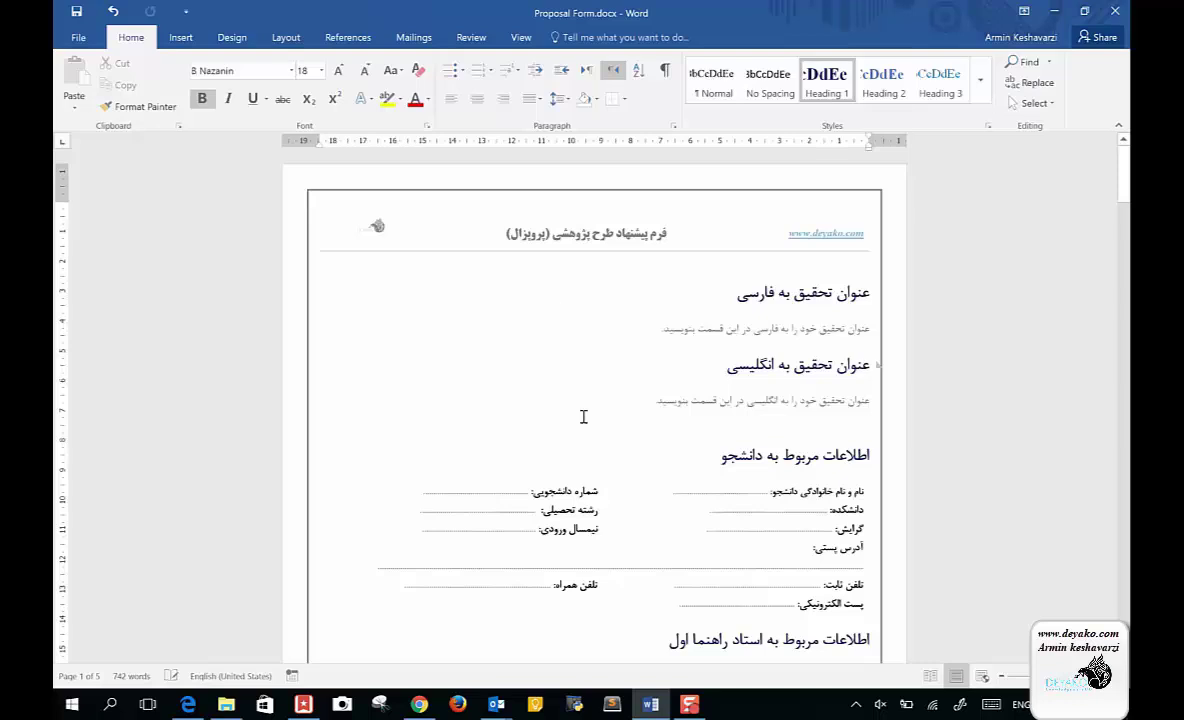
{"action": "scroll", "coordinate": [584, 416], "scroll_direction": "down", "scroll_amount": 1}
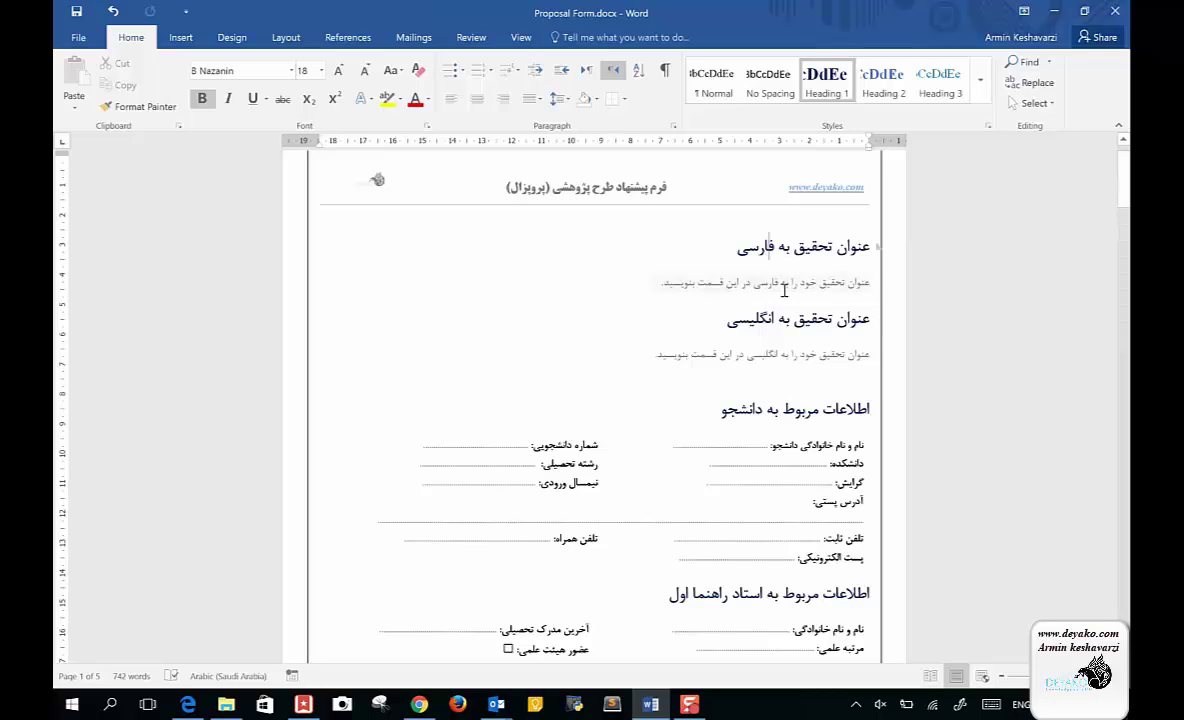
Switch to Persian input and type draft title text into the Persian title field
{"action": "left_click", "coordinate": [784, 288]}
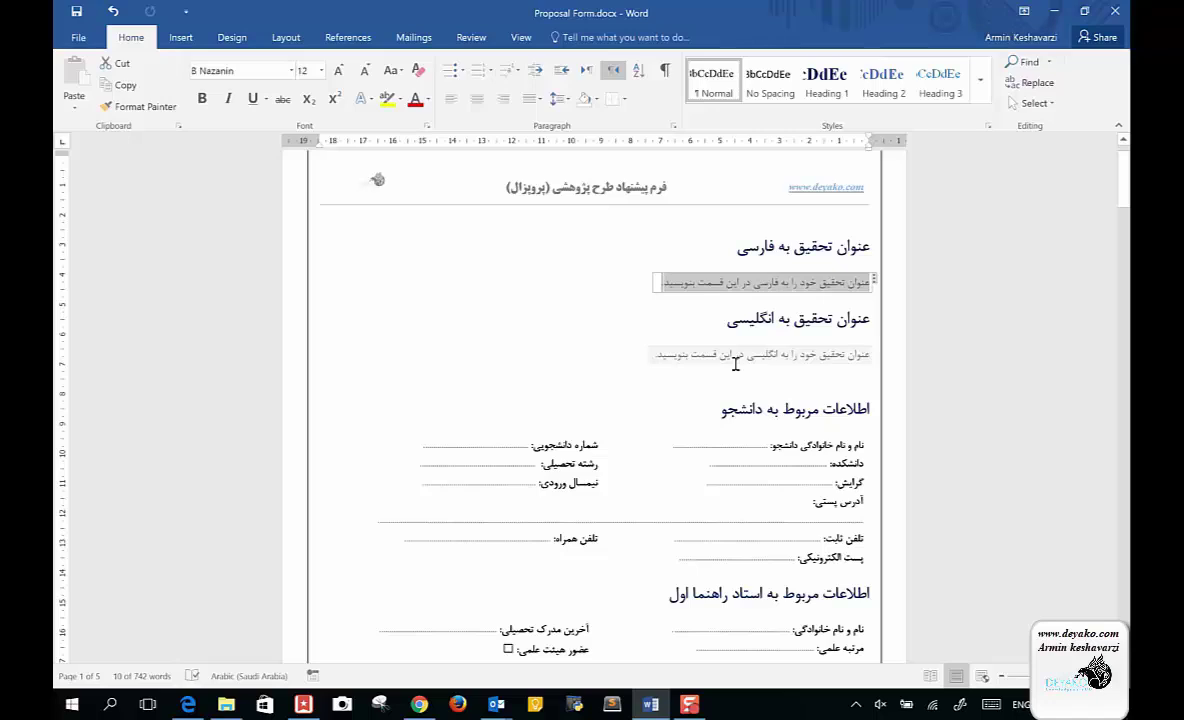
{"action": "key", "text": "alt+shift"}
{"action": "type", "text": "شبه ستز"}
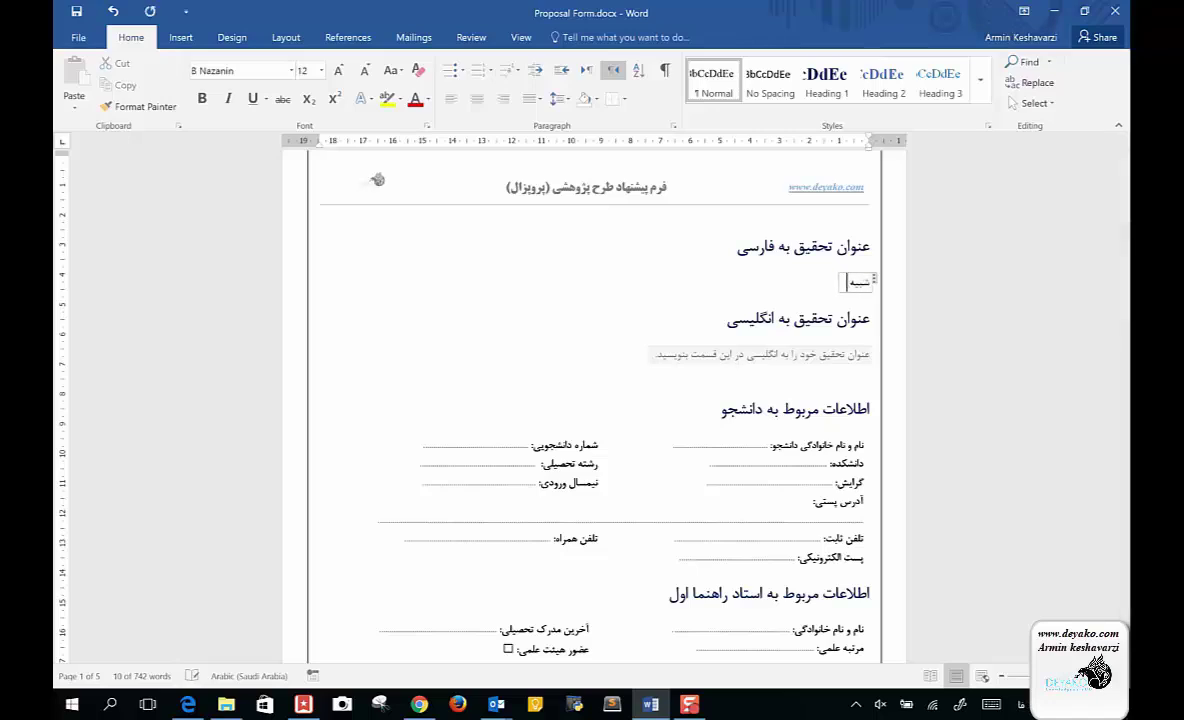
{"action": "key", "text": "BackSpace"}
{"action": "key", "text": "BackSpace"}
{"action": "type", "text": "ازی"}
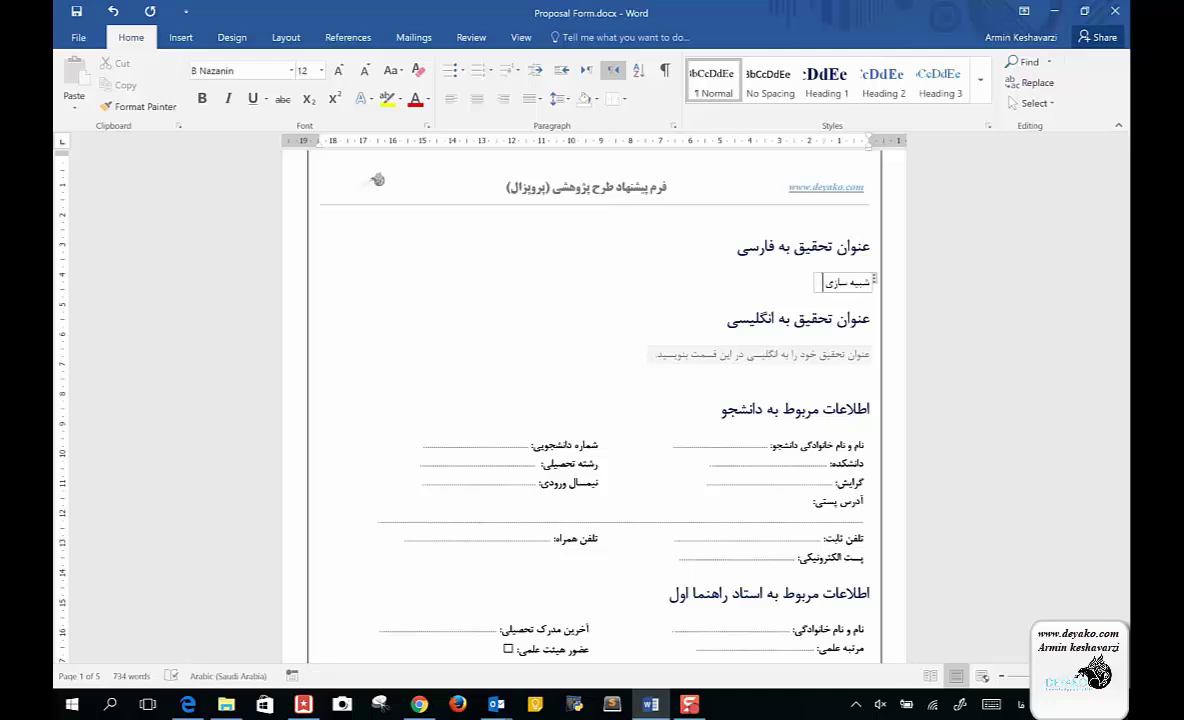
{"action": "type", "text": " مدل ر"}
{"action": "type", "text": "یاضی فل"}
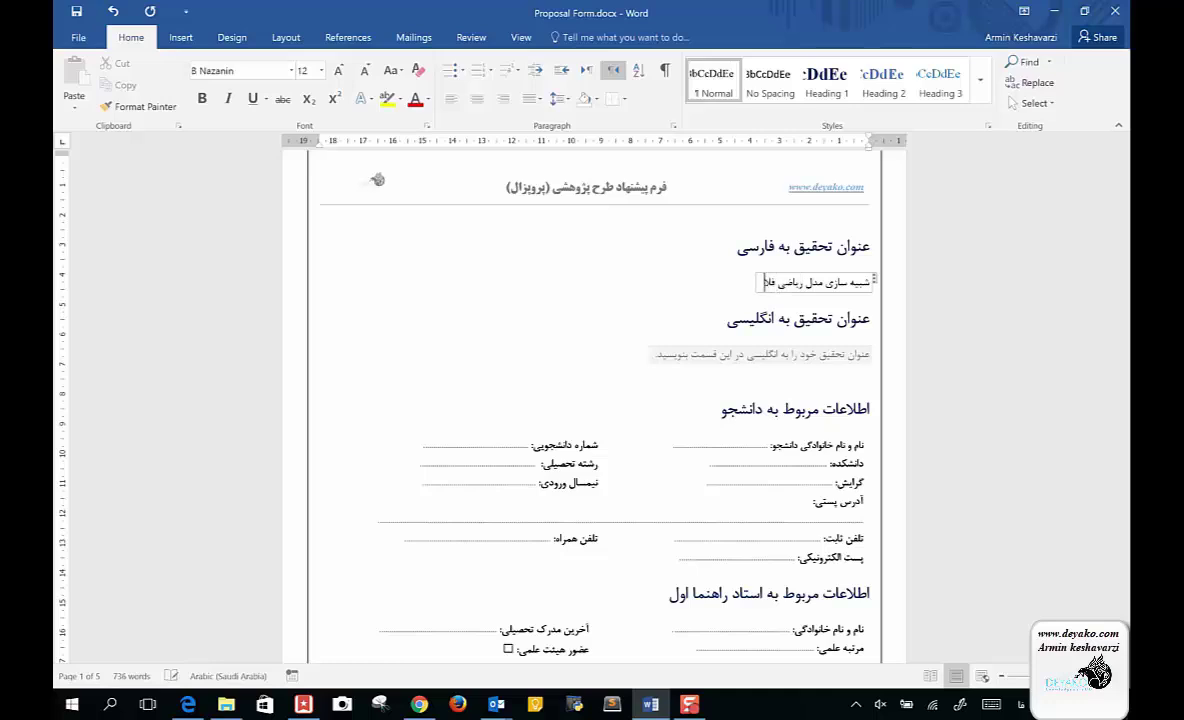
{"action": "type", "text": "ان ببببببببببب"}
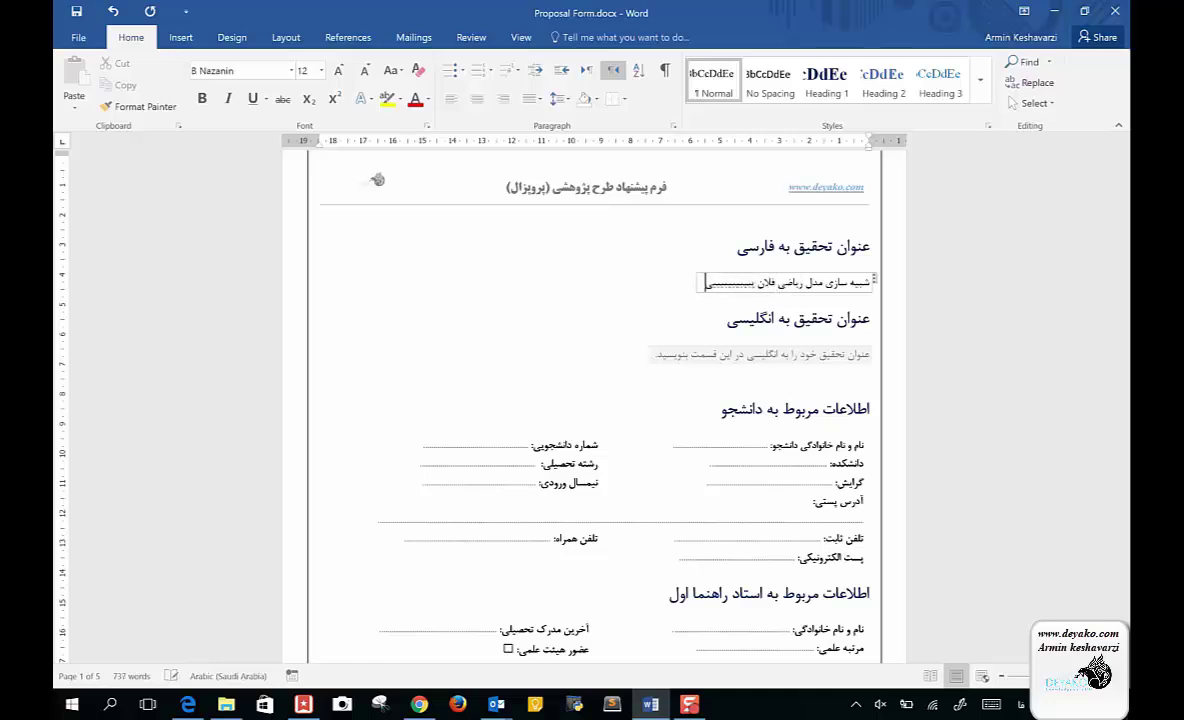
{"action": "type", "text": "ببببببببب"}
{"action": "key", "text": "Return"}
{"action": "key", "text": "Return"}
{"action": "key", "text": "Return"}
{"action": "key", "text": "Return"}
{"action": "key", "text": "Return"}
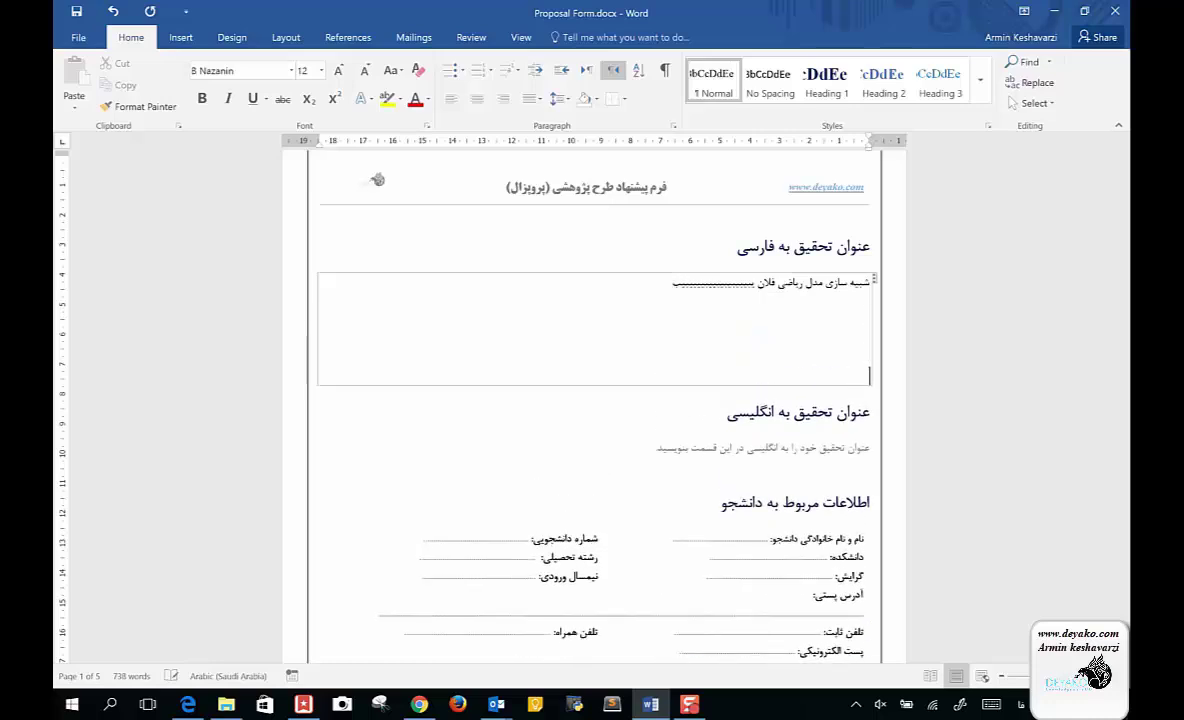
{"action": "type", "text": "ببببب"}
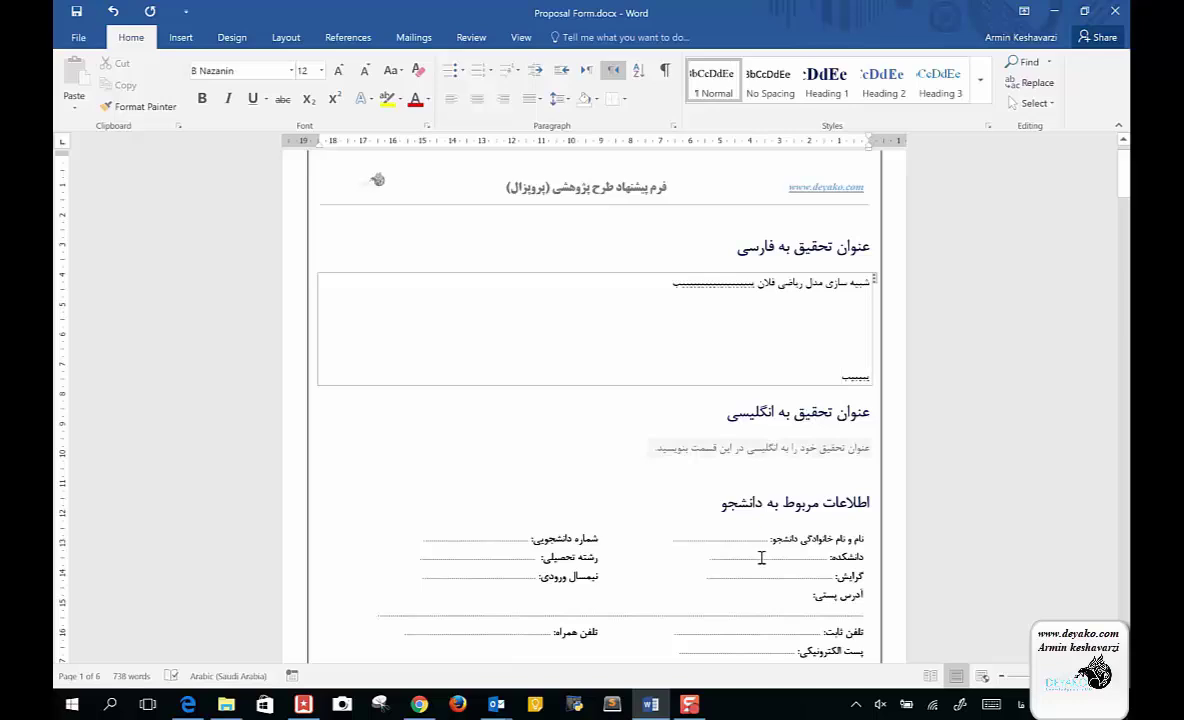
{"action": "scroll", "coordinate": [761, 562], "scroll_direction": "down", "scroll_amount": 1}
{"action": "scroll", "coordinate": [761, 562], "scroll_direction": "down", "scroll_amount": 3}
{"action": "scroll", "coordinate": [761, 562], "scroll_direction": "up", "scroll_amount": 4}
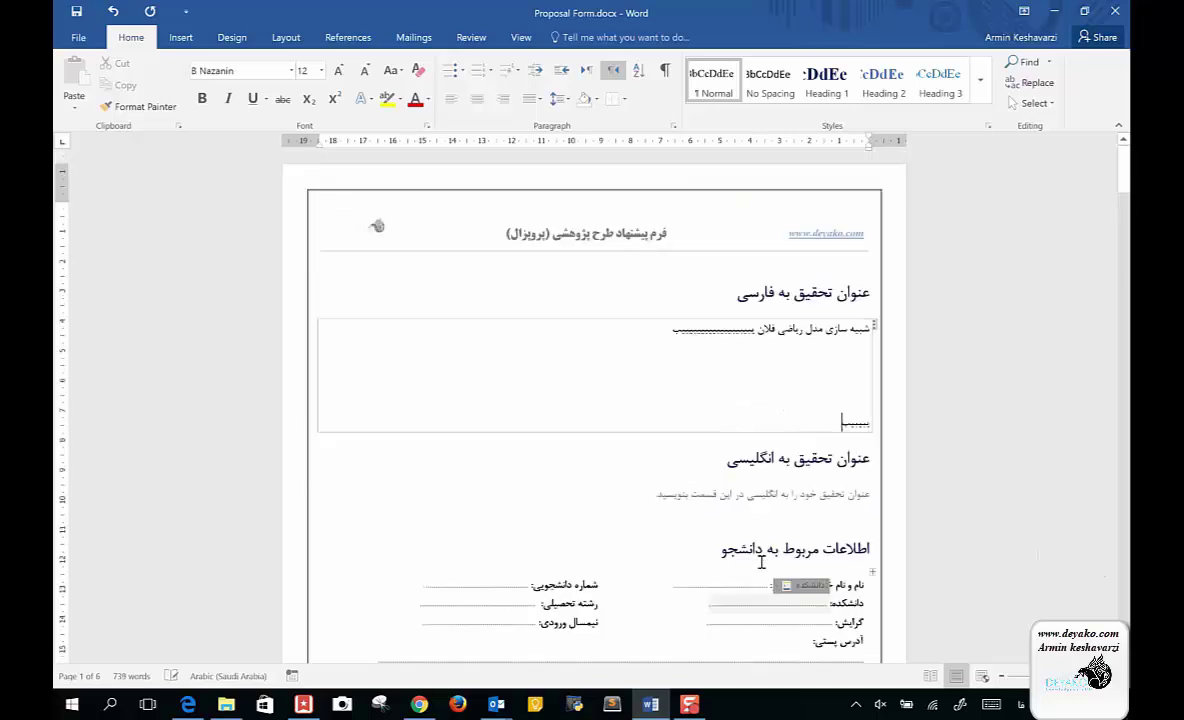
Erase the Persian title text back to just the word 'شبیه'
{"action": "key", "text": "BackSpace"}
{"action": "key", "text": "BackSpace"}
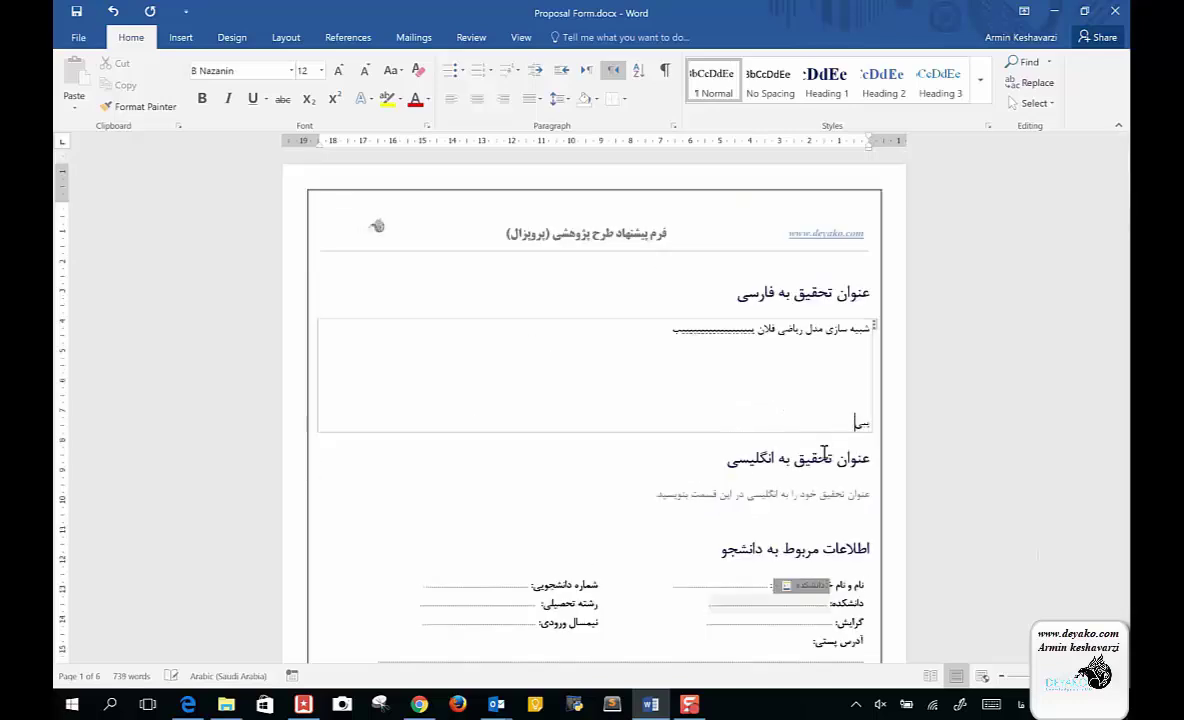
{"action": "key", "text": "BackSpace"}
{"action": "key", "text": "BackSpace"}
{"action": "key", "text": "BackSpace"}
{"action": "key", "text": "BackSpace"}
{"action": "key", "text": "BackSpace"}
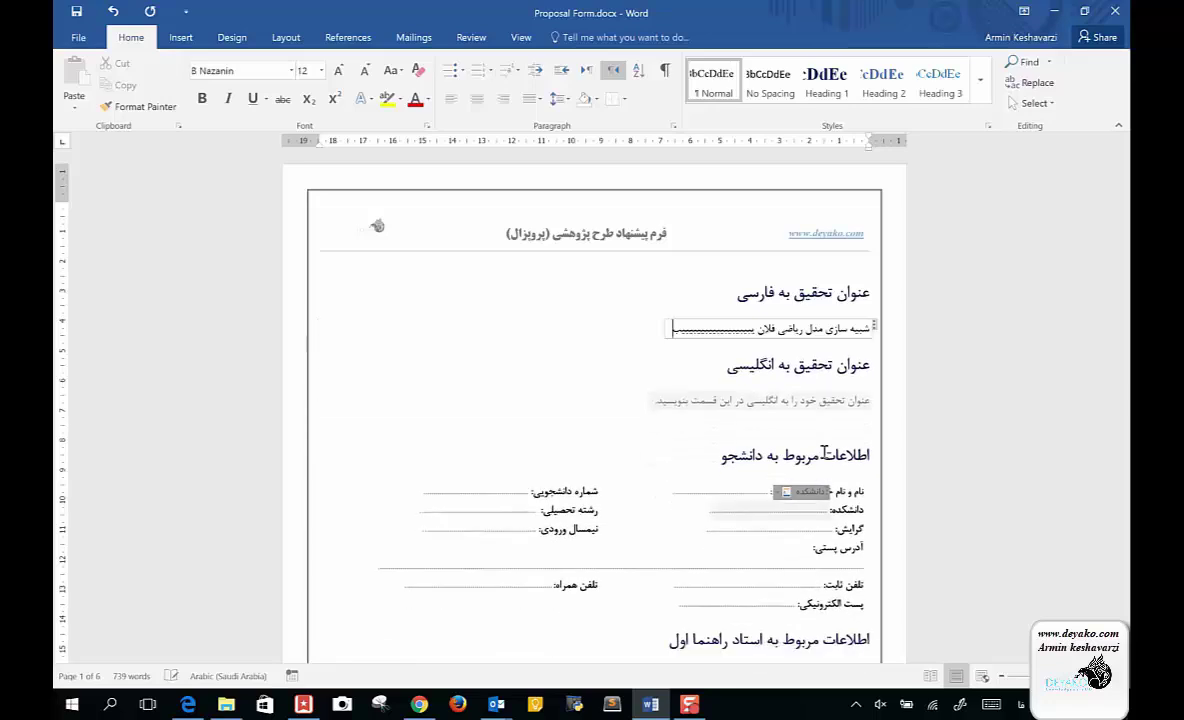
{"action": "key", "text": "BackSpace"}
{"action": "key", "text": "BackSpace"}
{"action": "key", "text": "BackSpace"}
{"action": "key", "text": "BackSpace"}
{"action": "key", "text": "BackSpace"}
{"action": "key", "text": "BackSpace"}
{"action": "key", "text": "BackSpace"}
{"action": "key", "text": "BackSpace"}
{"action": "key", "text": "BackSpace"}
{"action": "key", "text": "BackSpace"}
{"action": "key", "text": "BackSpace"}
{"action": "key", "text": "BackSpace"}
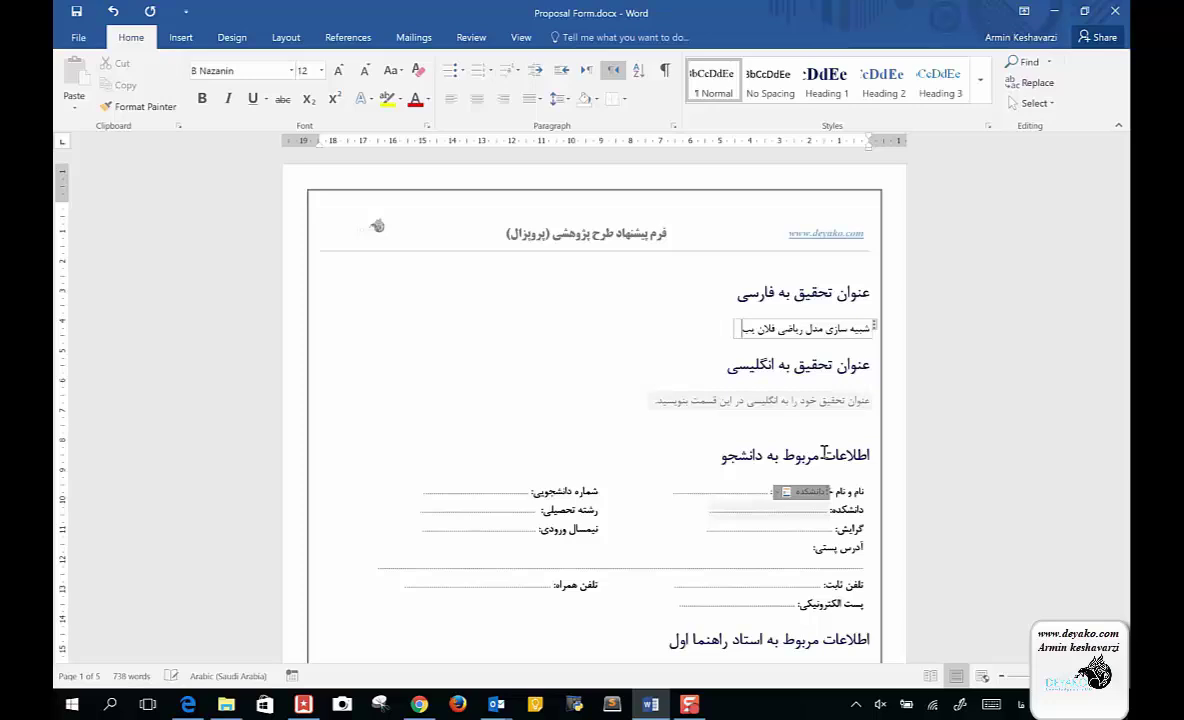
{"action": "key", "text": "BackSpace"}
{"action": "key", "text": "BackSpace"}
{"action": "key", "text": "BackSpace"}
{"action": "key", "text": "BackSpace"}
{"action": "key", "text": "BackSpace"}
{"action": "key", "text": "BackSpace"}
{"action": "key", "text": "BackSpace"}
{"action": "key", "text": "BackSpace"}
{"action": "key", "text": "BackSpace"}
{"action": "key", "text": "BackSpace"}
{"action": "key", "text": "BackSpace"}
{"action": "key", "text": "BackSpace"}
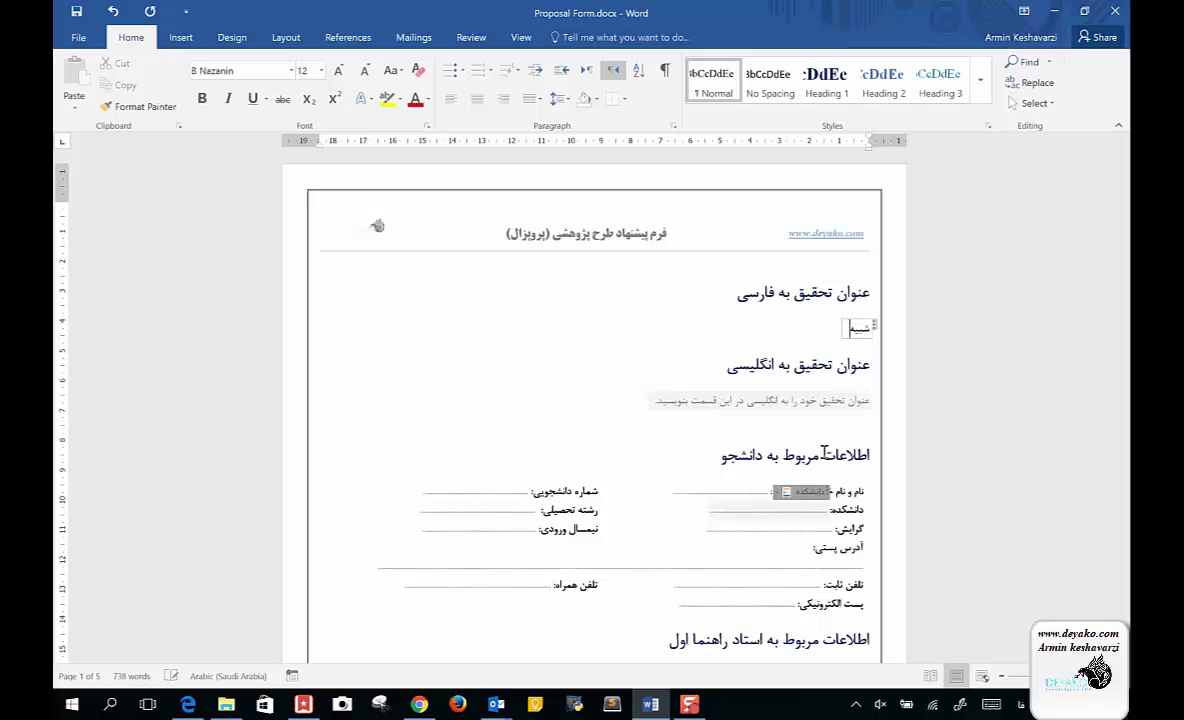
{"action": "key", "text": "BackSpace"}
{"action": "key", "text": "BackSpace"}
{"action": "key", "text": "BackSpace"}
{"action": "key", "text": "BackSpace"}
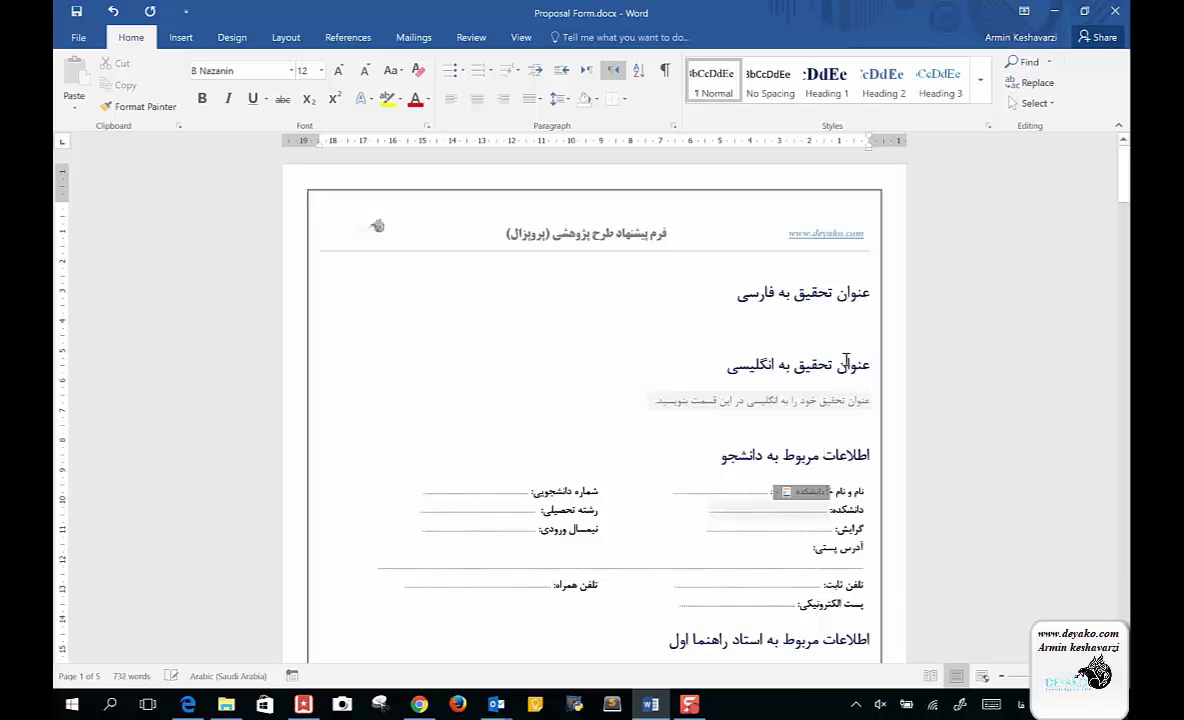
{"action": "left_click", "coordinate": [775, 400]}
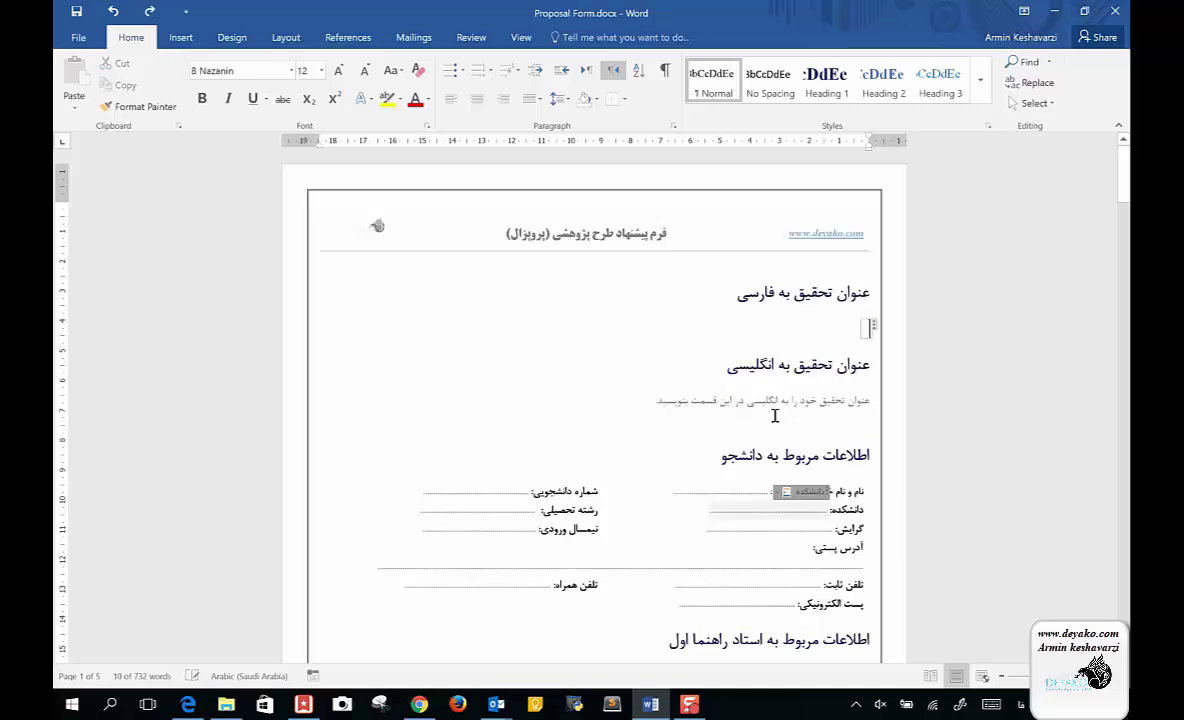
{"action": "key", "text": "ctrl+z"}
{"action": "key", "text": "ctrl+z"}
{"action": "key", "text": "ctrl+z"}
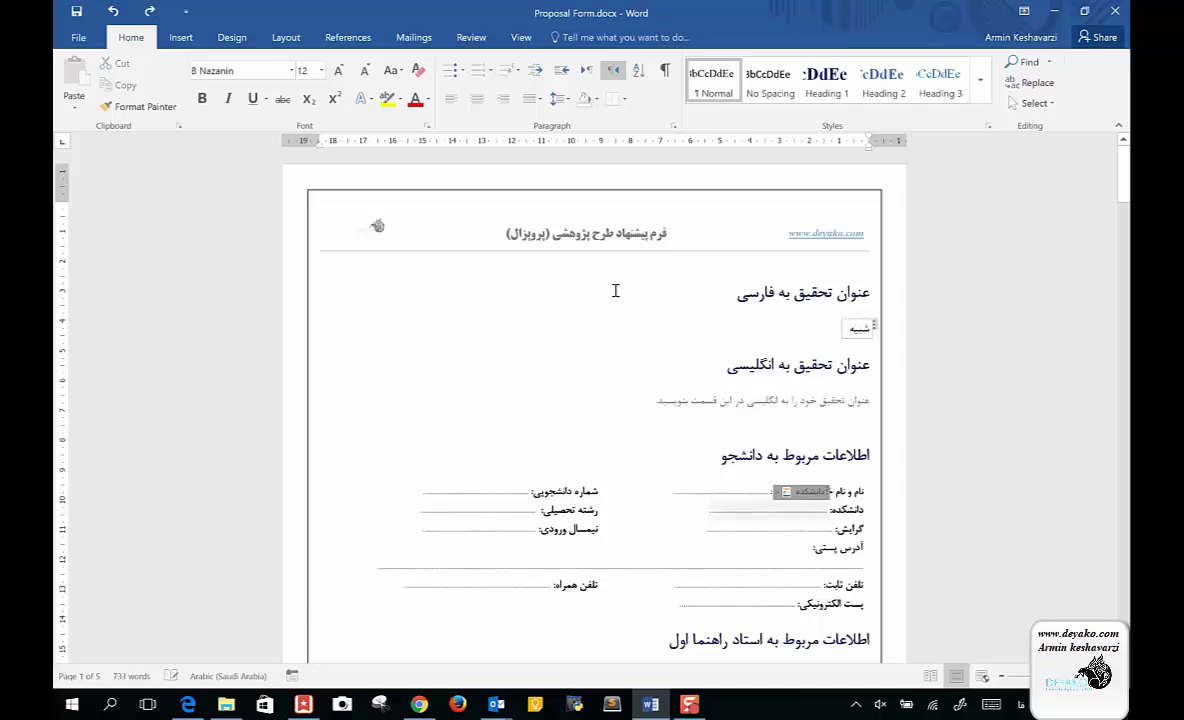
Delete the empty line below the English title placeholder
{"action": "left_click", "coordinate": [615, 303]}
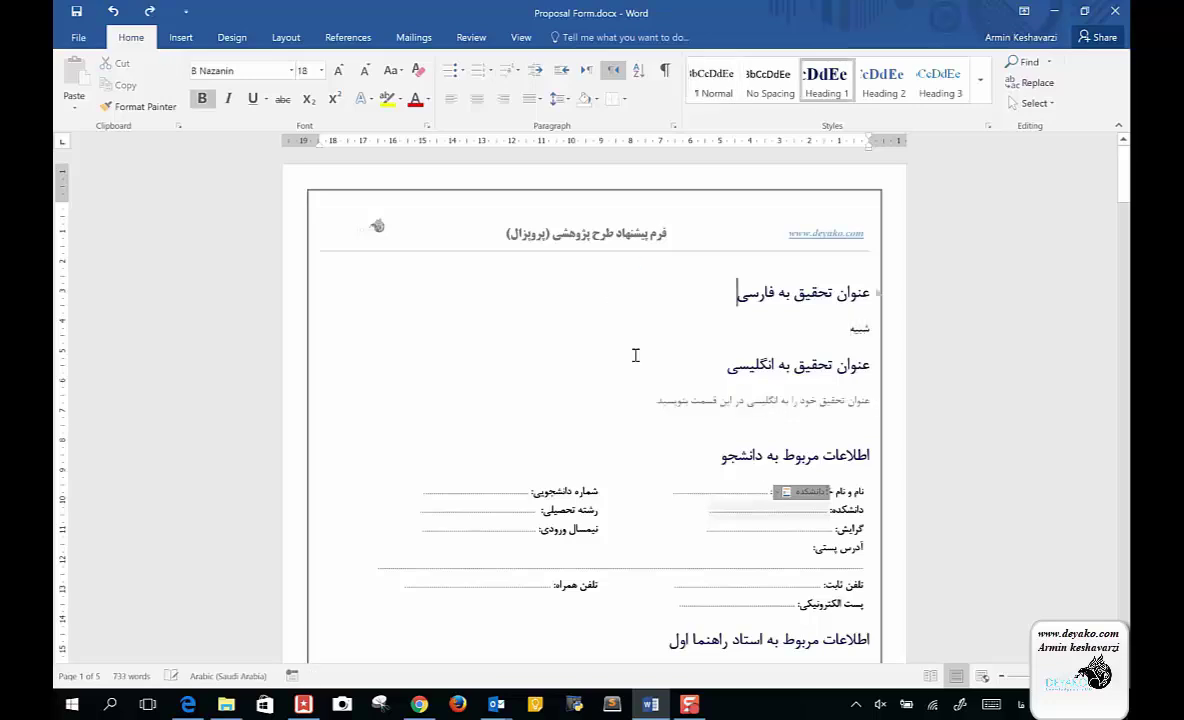
{"action": "left_click", "coordinate": [778, 418]}
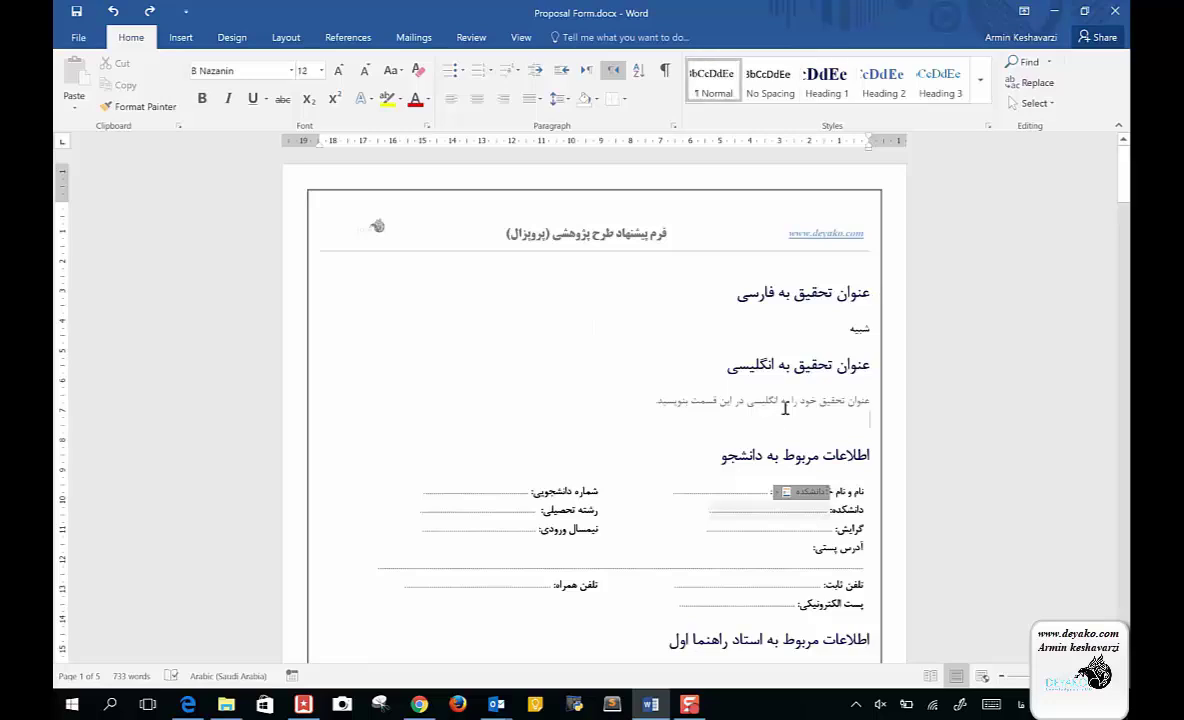
{"action": "key", "text": "Delete"}
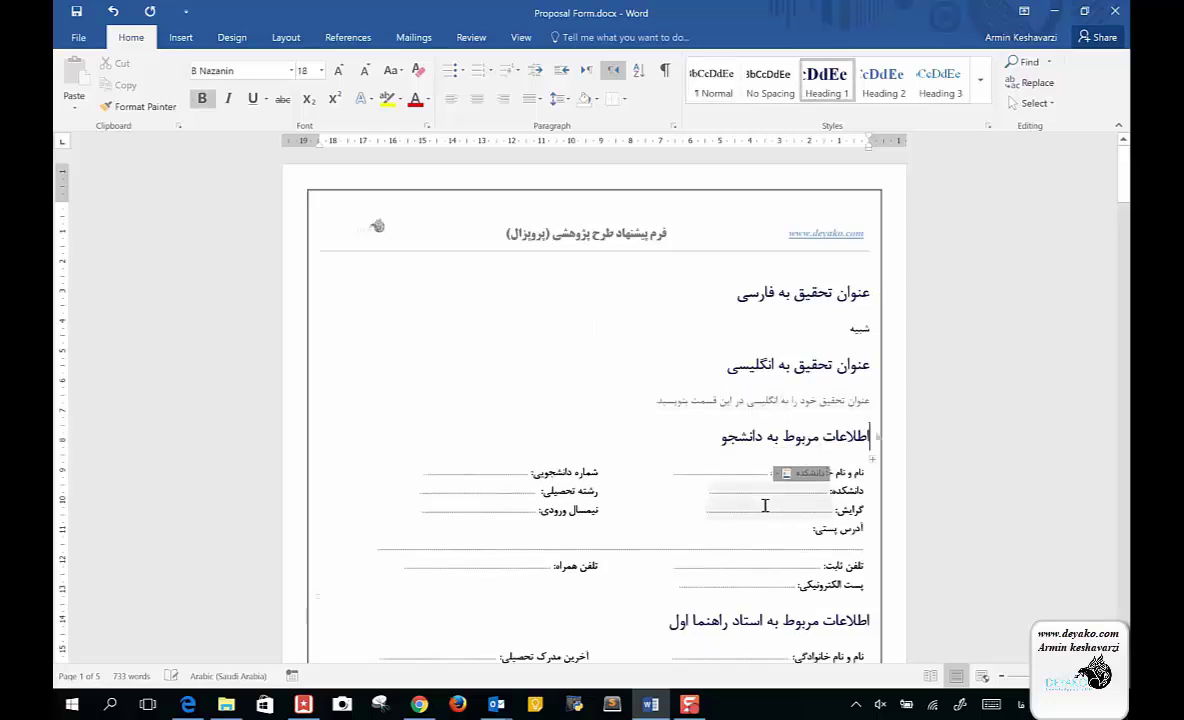
{"action": "left_click", "coordinate": [708, 362]}
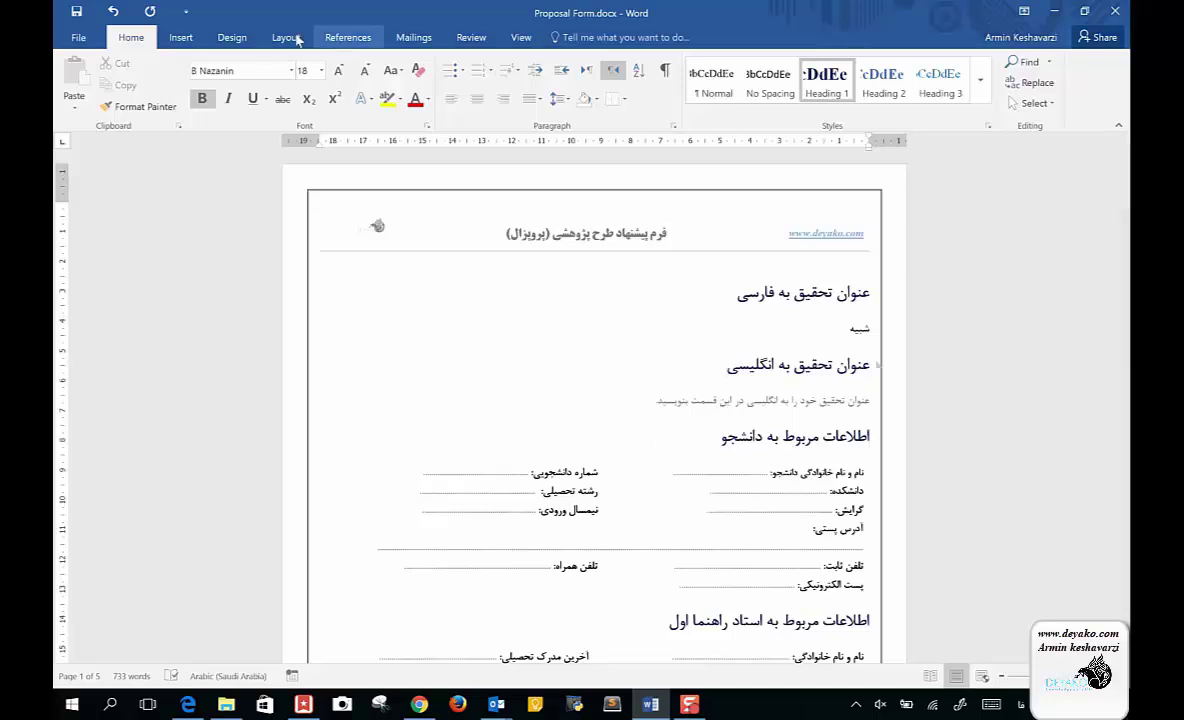
Insert the document's Title property from Quick Parts at the English-title heading
{"action": "left_click", "coordinate": [178, 38]}
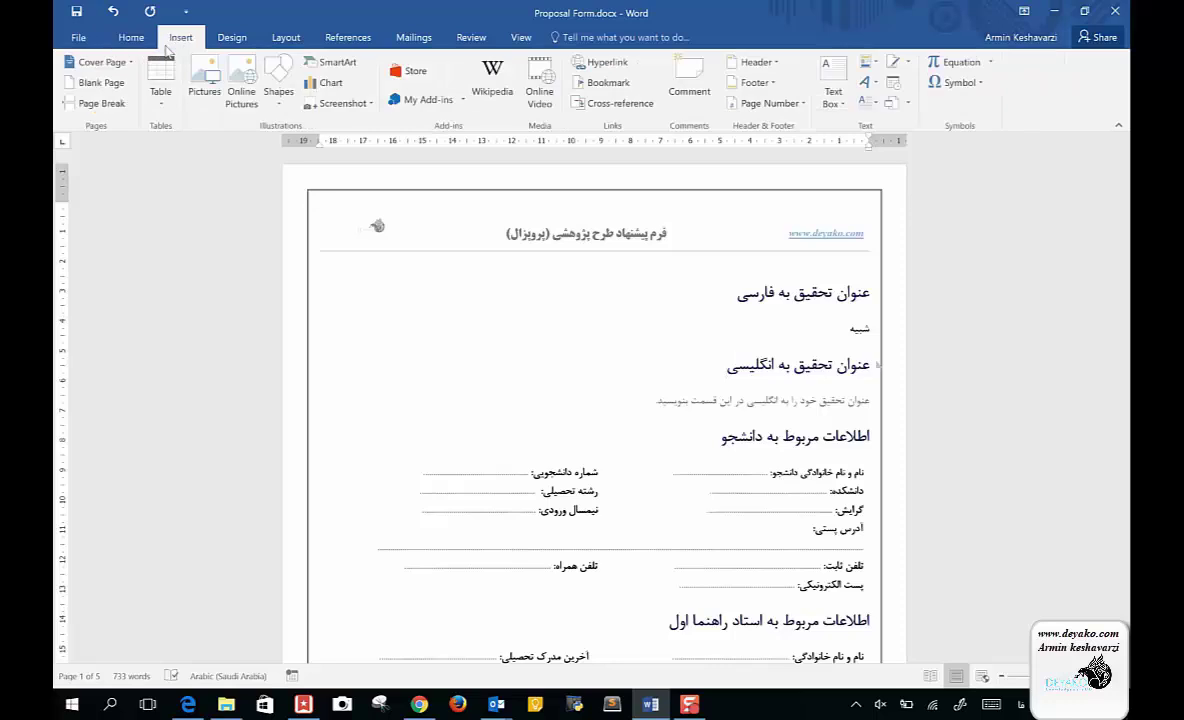
{"action": "left_click", "coordinate": [877, 64]}
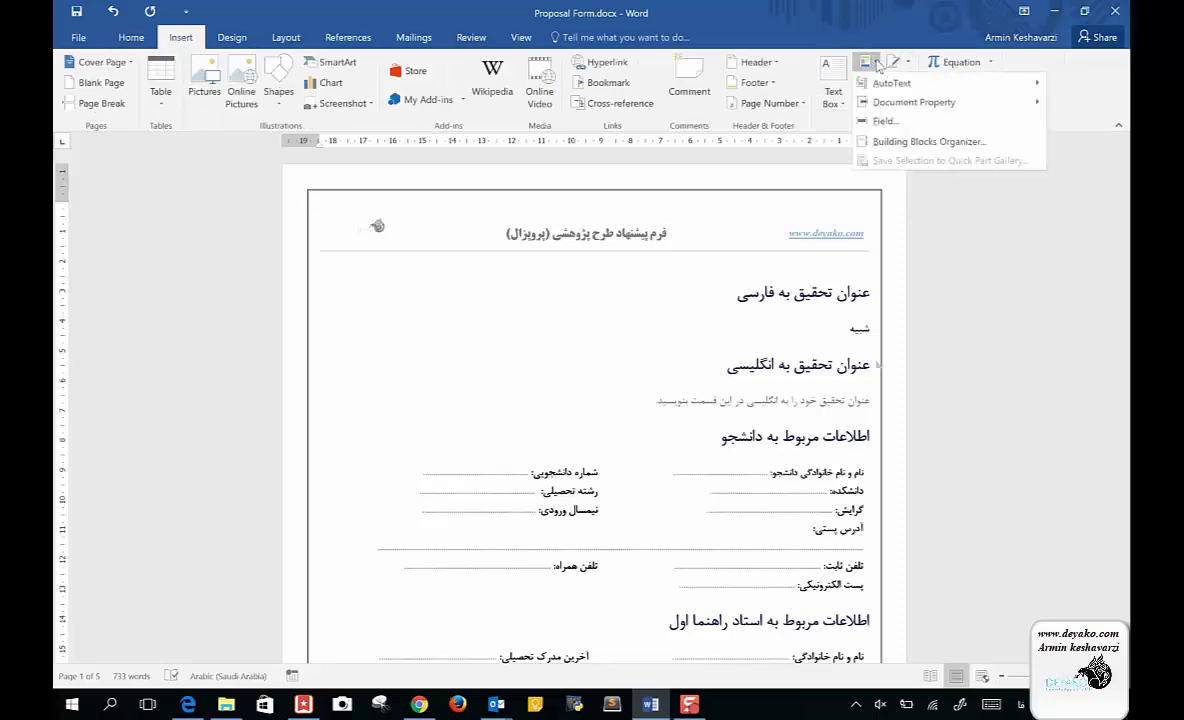
{"action": "mouse_move", "coordinate": [880, 84]}
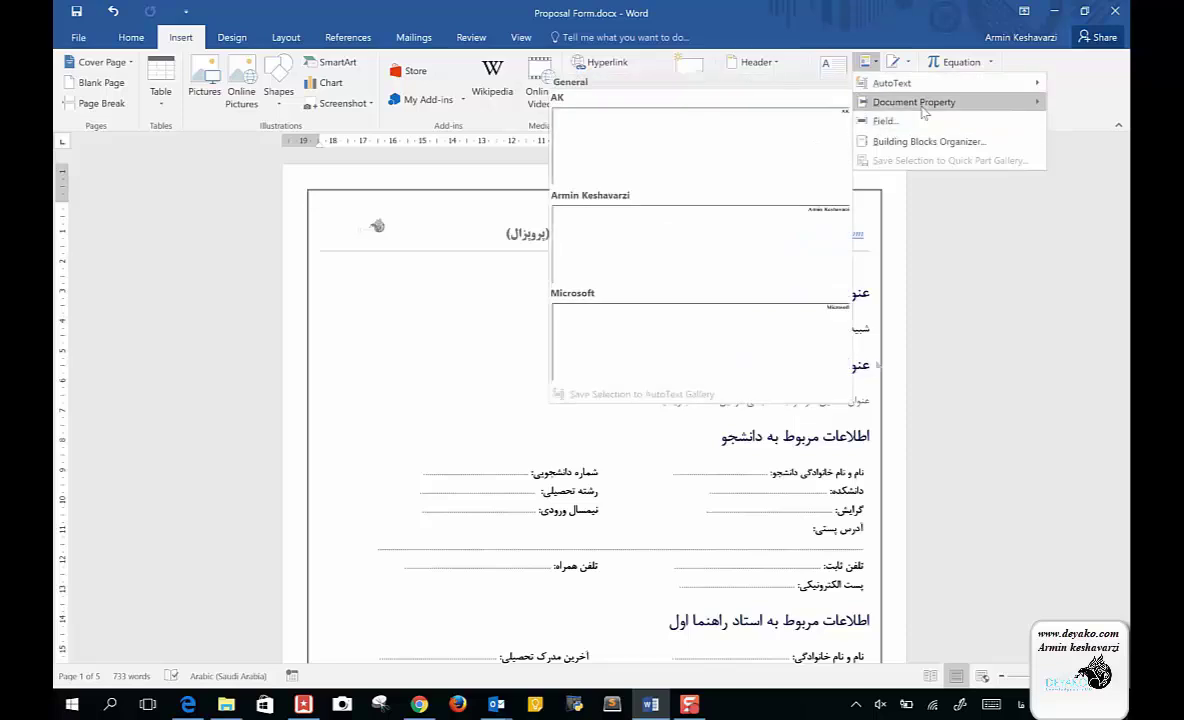
{"action": "mouse_move", "coordinate": [921, 106]}
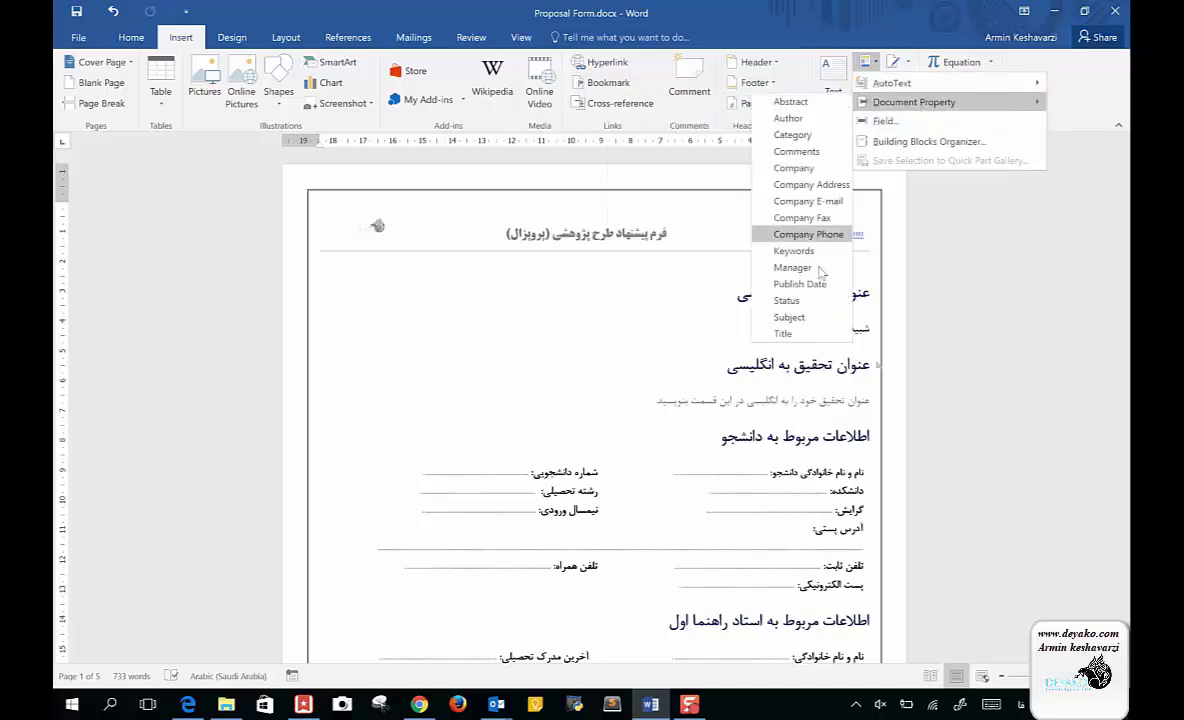
{"action": "left_click", "coordinate": [807, 335]}
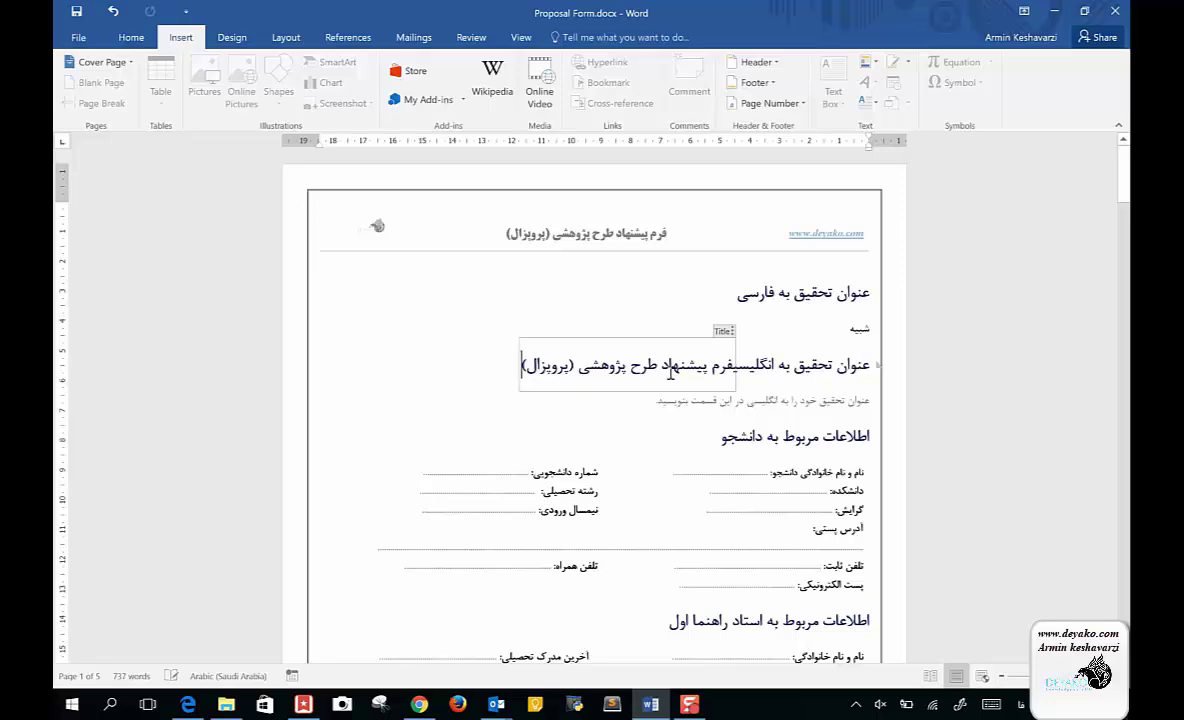
{"action": "left_click", "coordinate": [739, 367]}
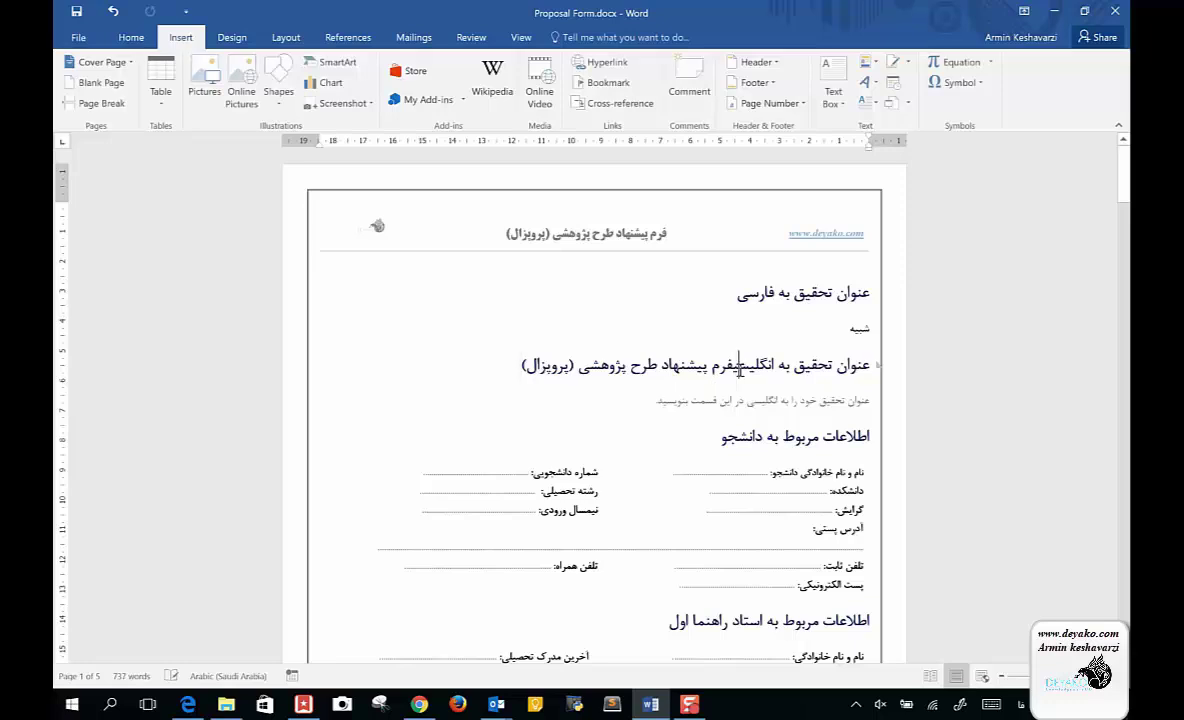
Move the title 'فرم پیشنهاد طرح پژوهشی (پروپزال)' onto its own line below the heading
{"action": "key", "text": "Return"}
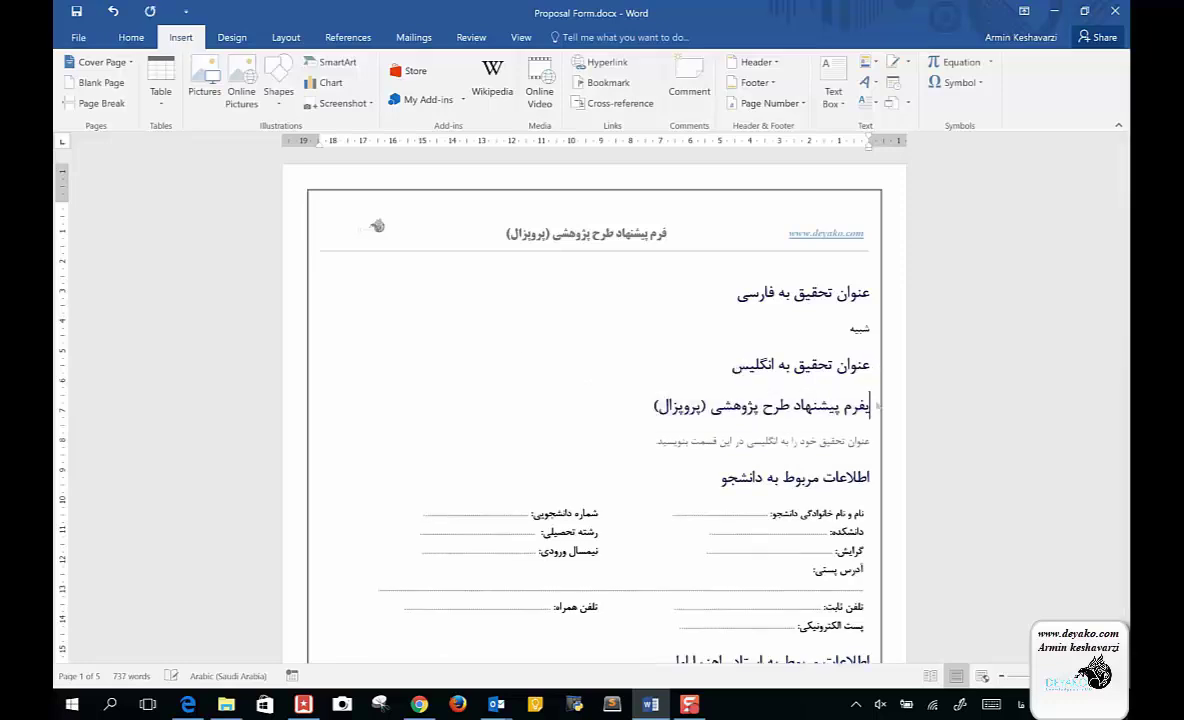
{"action": "key", "text": "ctrl+z"}
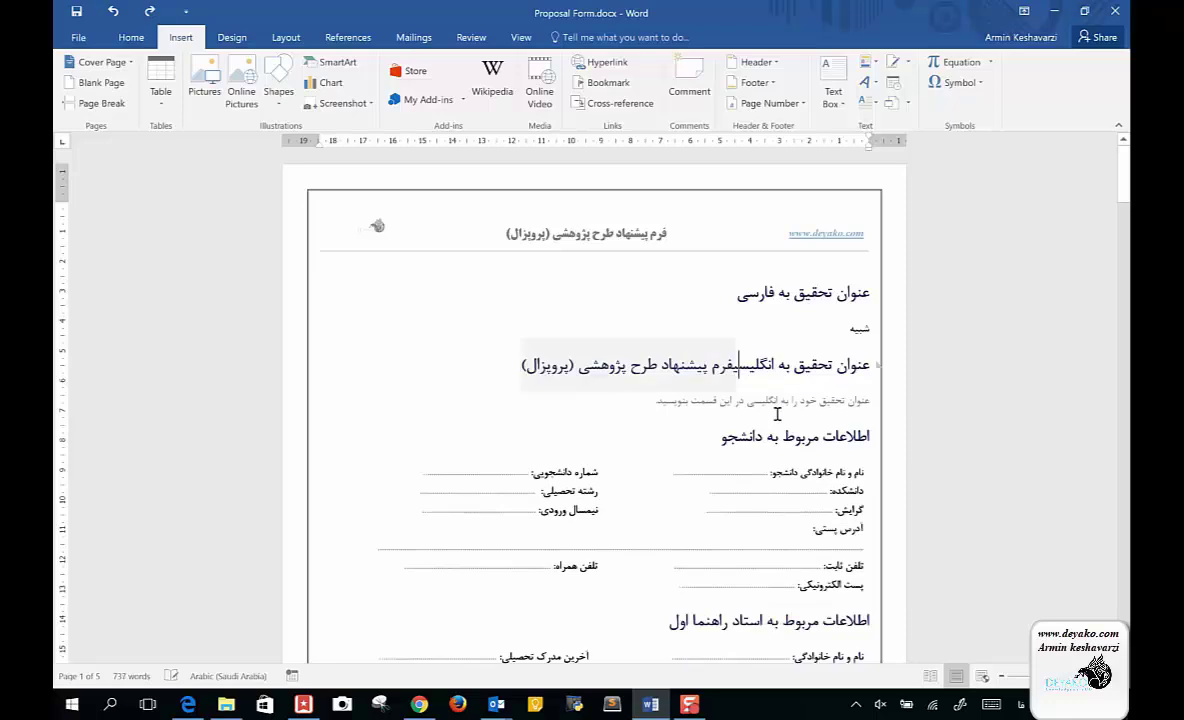
{"action": "key", "text": "Return"}
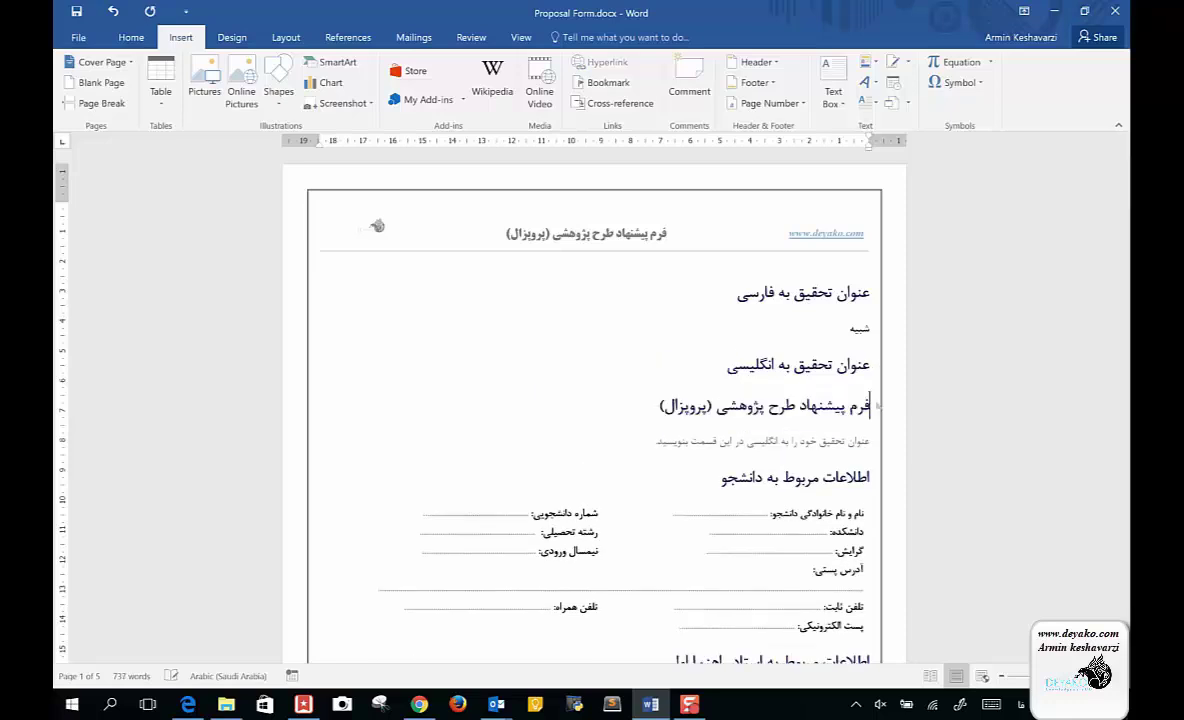
{"action": "left_click", "coordinate": [786, 405]}
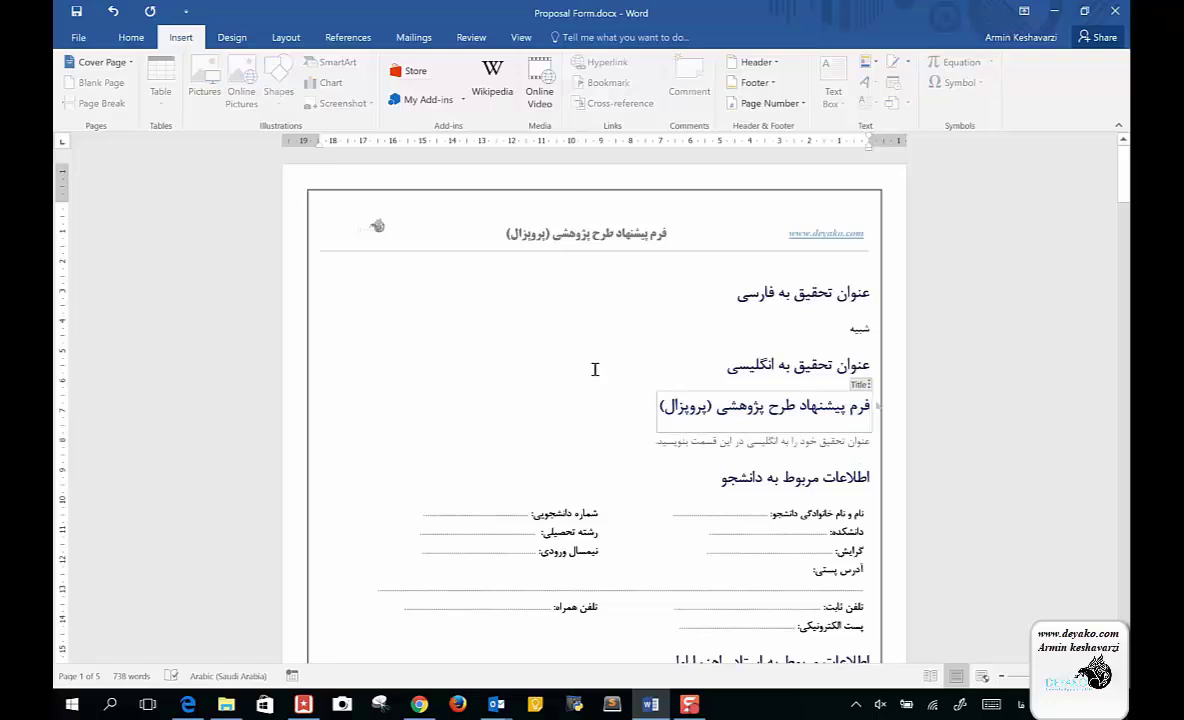
{"action": "left_click", "coordinate": [697, 367]}
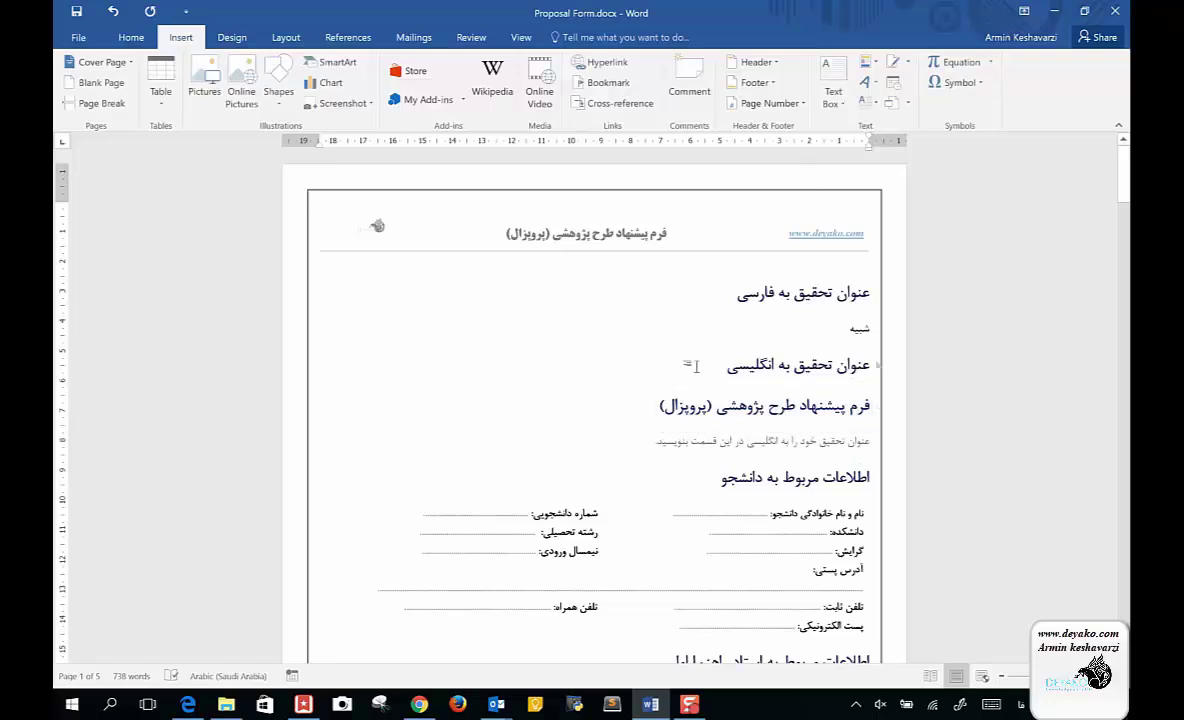
Look through the Field dialog from Quick Parts and cancel without inserting anything
{"action": "left_click", "coordinate": [873, 64]}
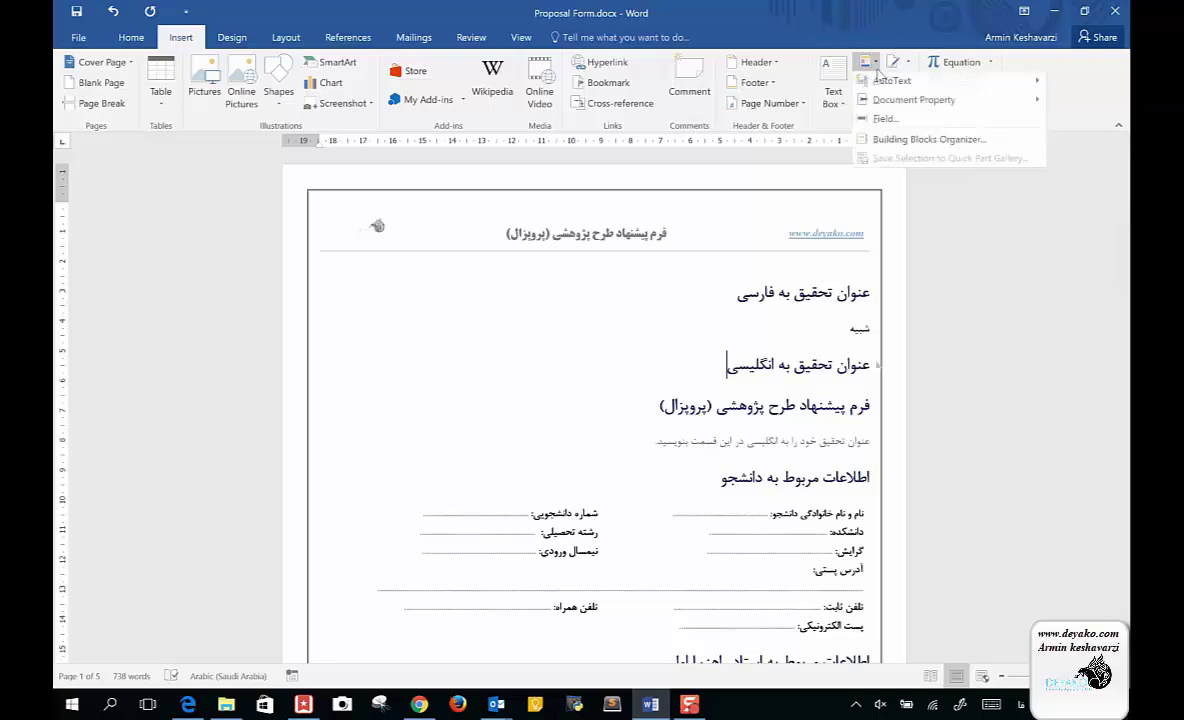
{"action": "left_click", "coordinate": [884, 122]}
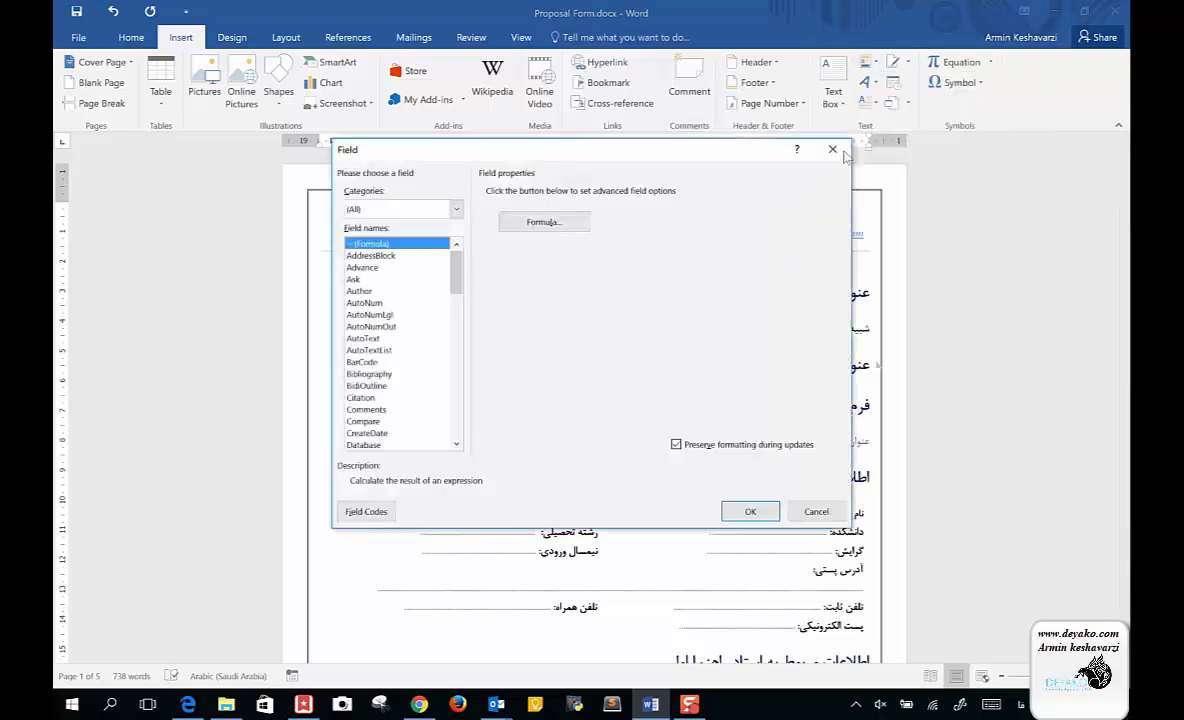
{"action": "scroll", "coordinate": [376, 394], "scroll_direction": "down", "scroll_amount": 5}
{"action": "scroll", "coordinate": [376, 394], "scroll_direction": "down", "scroll_amount": 8}
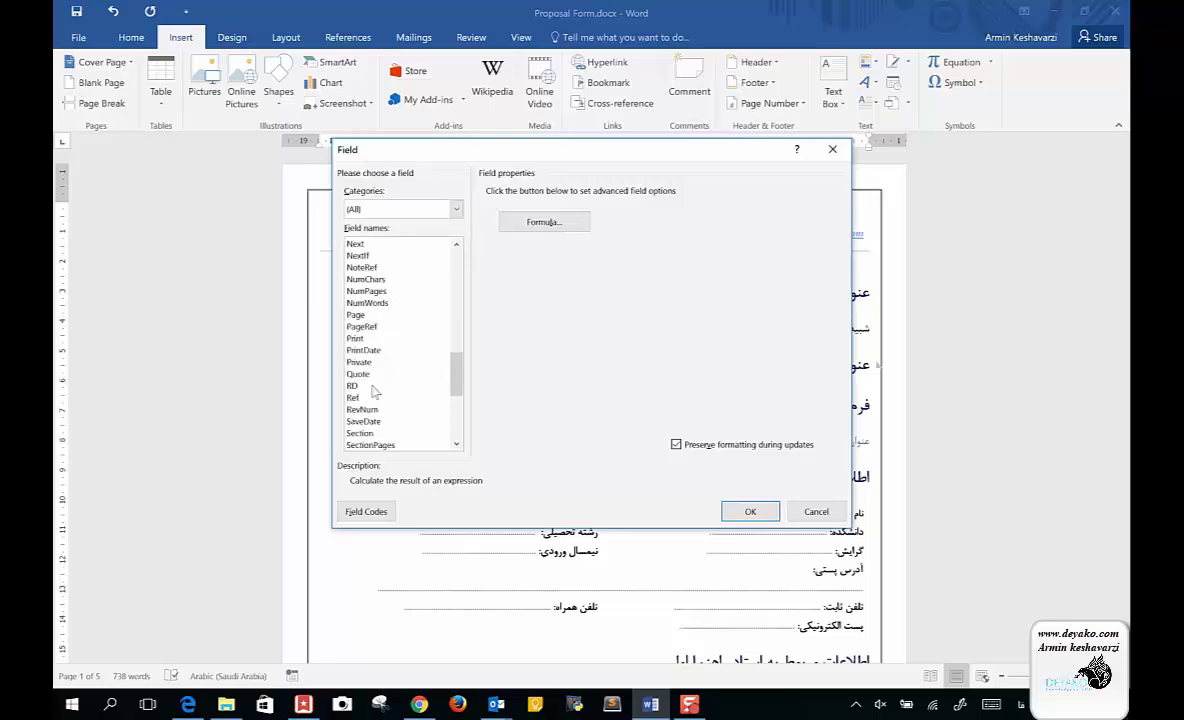
{"action": "scroll", "coordinate": [375, 393], "scroll_direction": "down", "scroll_amount": 6}
{"action": "scroll", "coordinate": [374, 392], "scroll_direction": "down", "scroll_amount": 5}
{"action": "scroll", "coordinate": [374, 392], "scroll_direction": "up", "scroll_amount": 10}
{"action": "scroll", "coordinate": [375, 393], "scroll_direction": "up", "scroll_amount": 14}
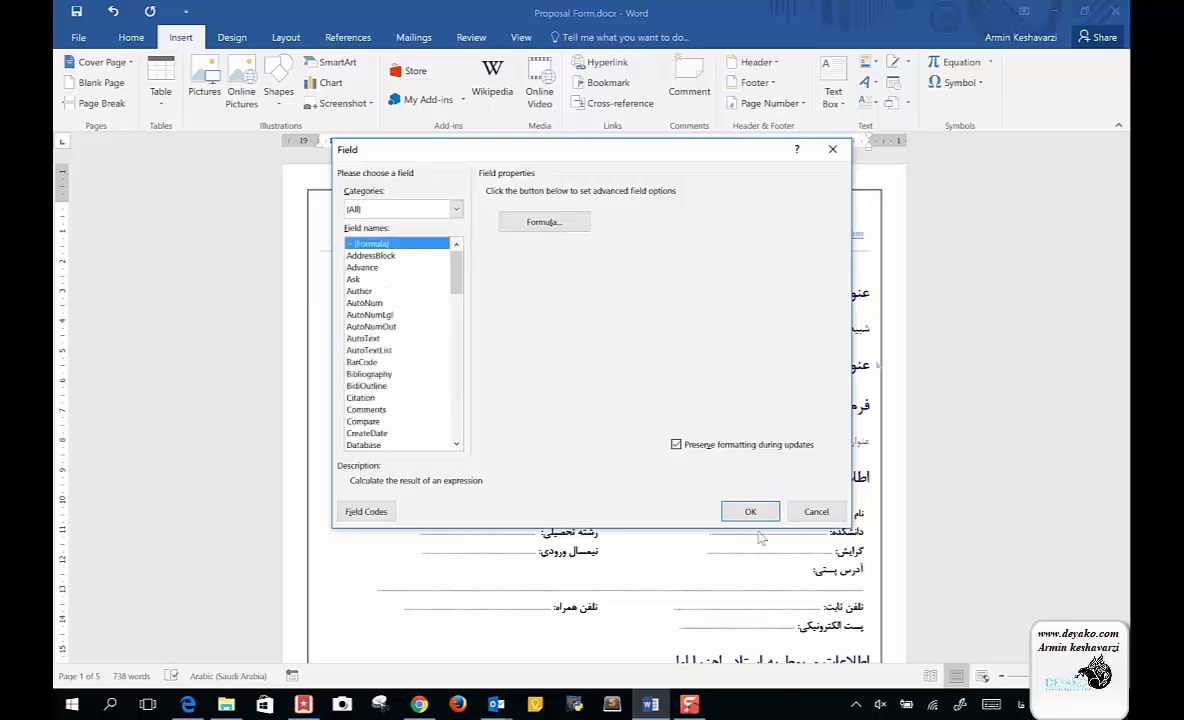
{"action": "left_click", "coordinate": [816, 512]}
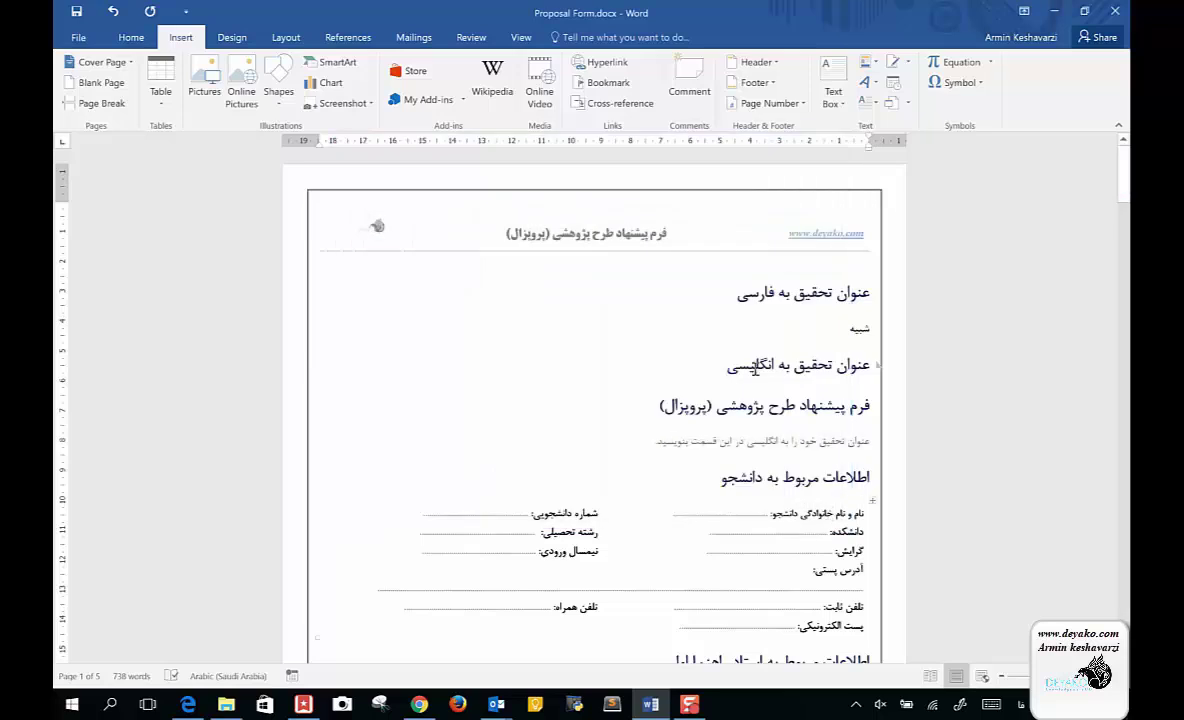
Delete the Title field line, leaving the English-title placeholder under its heading
{"action": "left_click", "coordinate": [715, 403]}
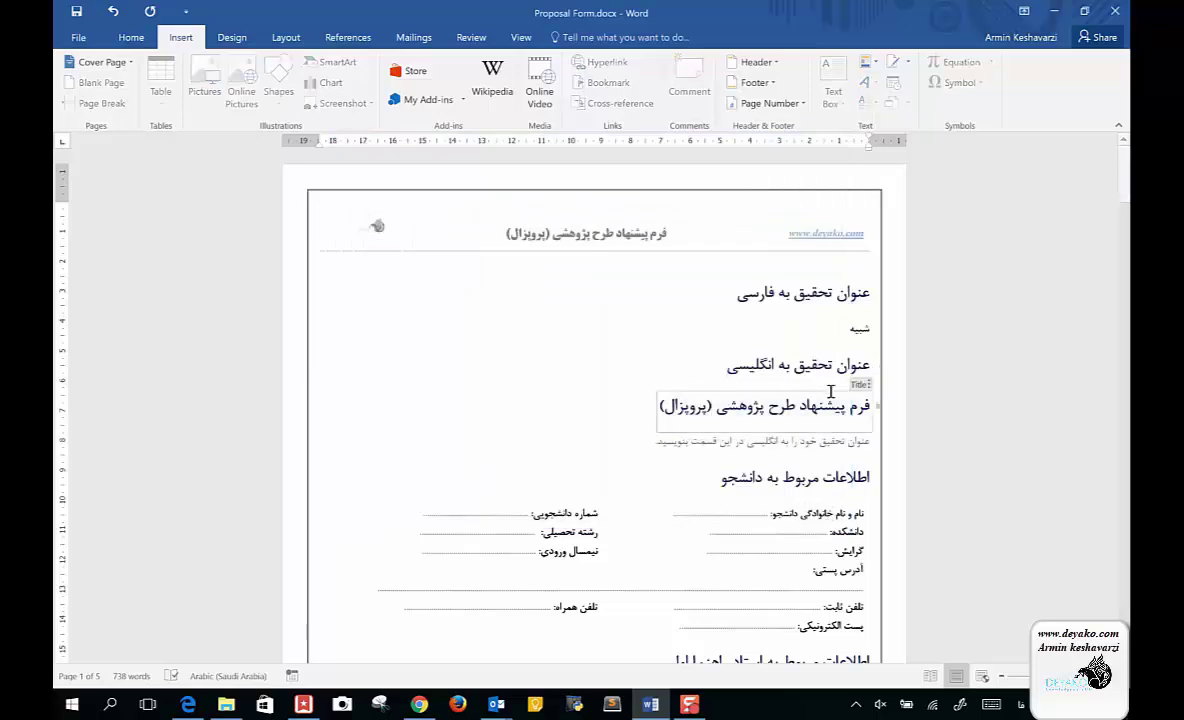
{"action": "left_click", "coordinate": [869, 385]}
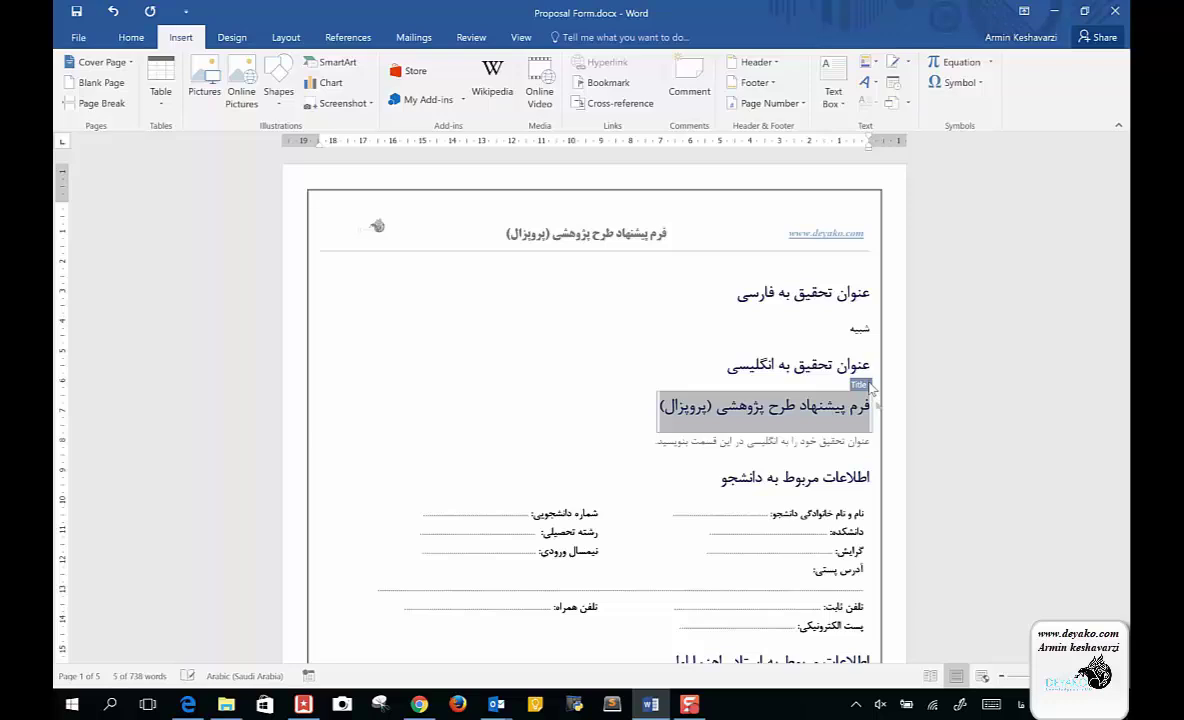
{"action": "key", "text": "Delete"}
{"action": "key", "text": "Delete"}
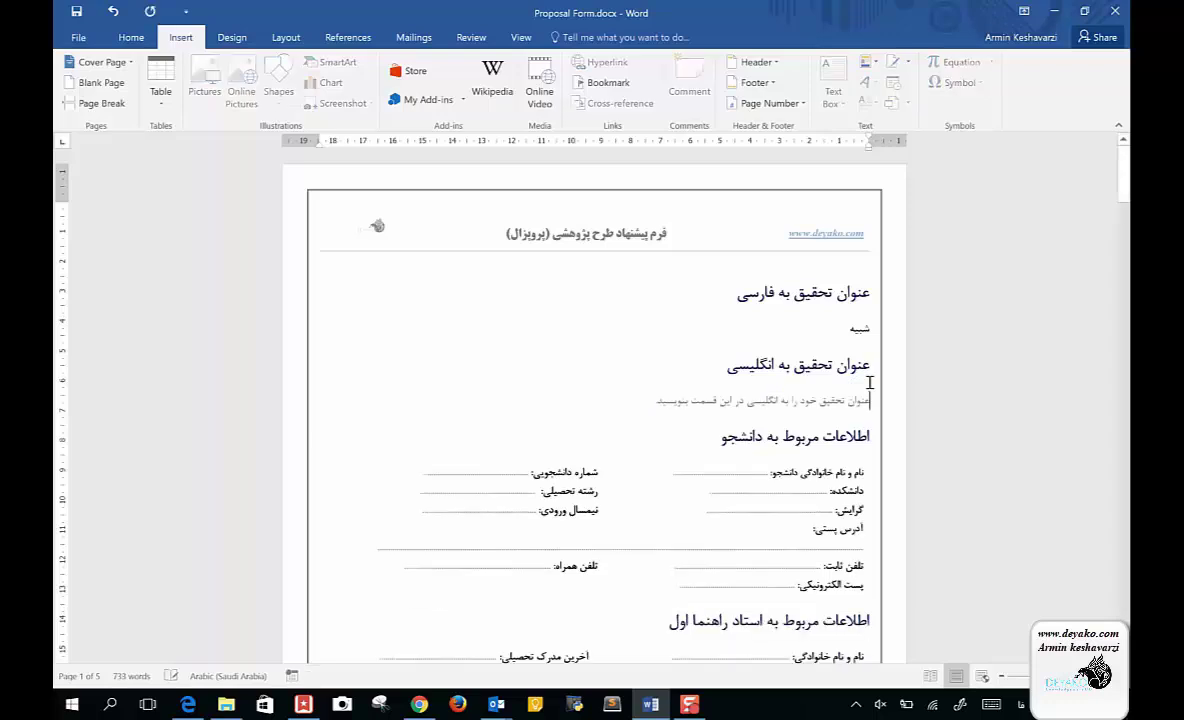
{"action": "left_click", "coordinate": [764, 402]}
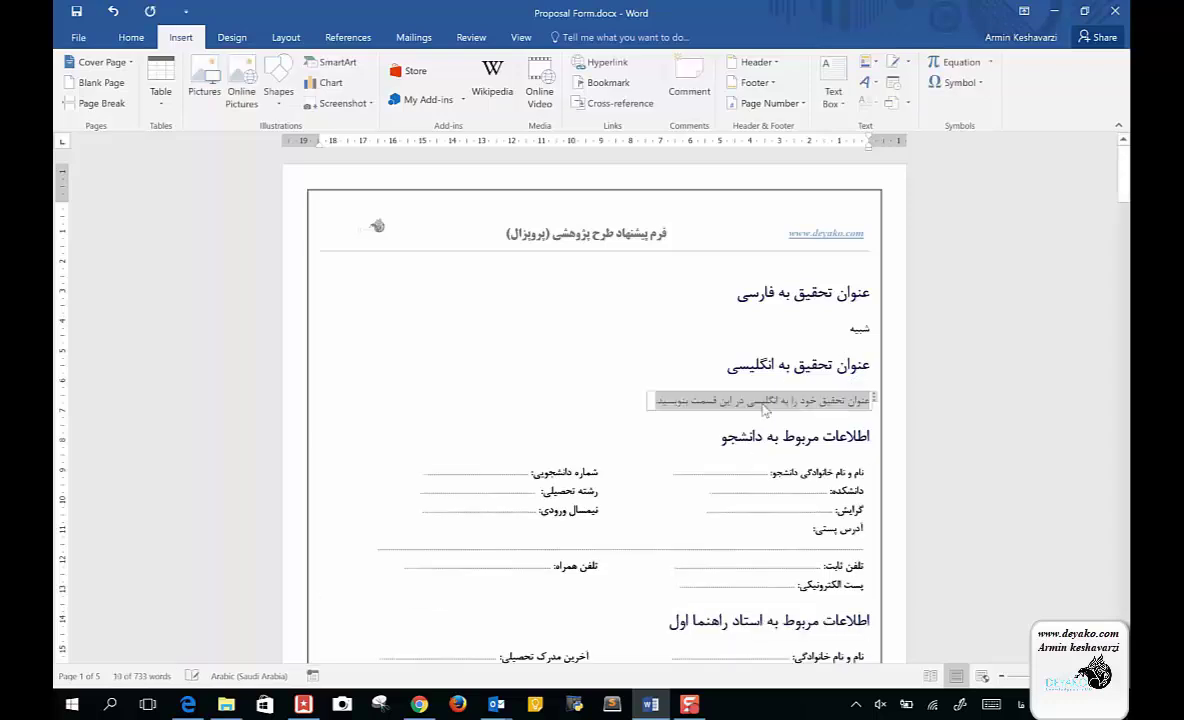
Enable the Developer tab under File > Options > Customize Ribbon
{"action": "left_click", "coordinate": [683, 384]}
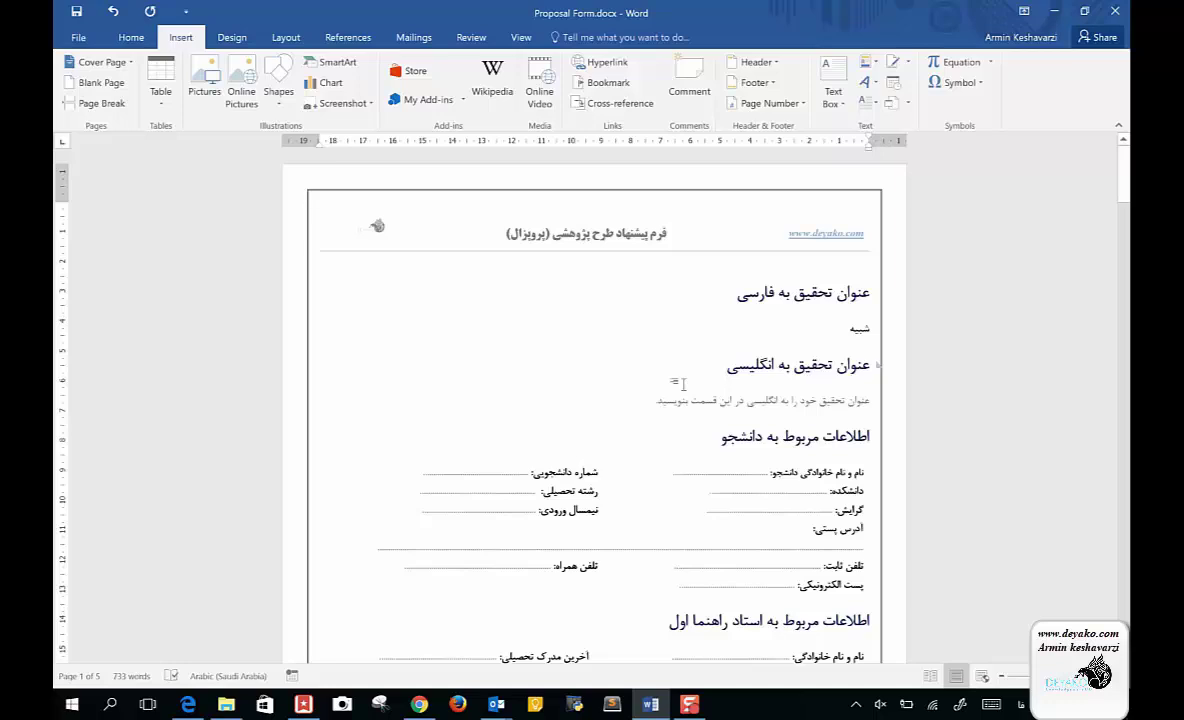
{"action": "left_click", "coordinate": [78, 37]}
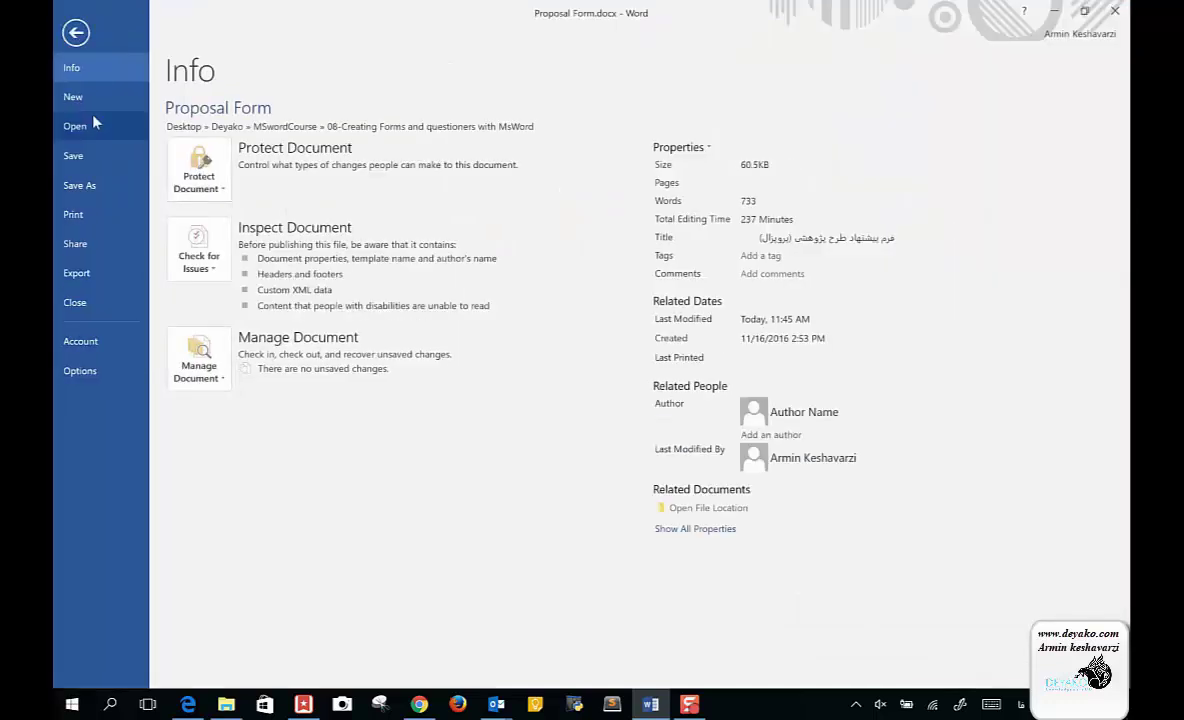
{"action": "key", "text": "Escape"}
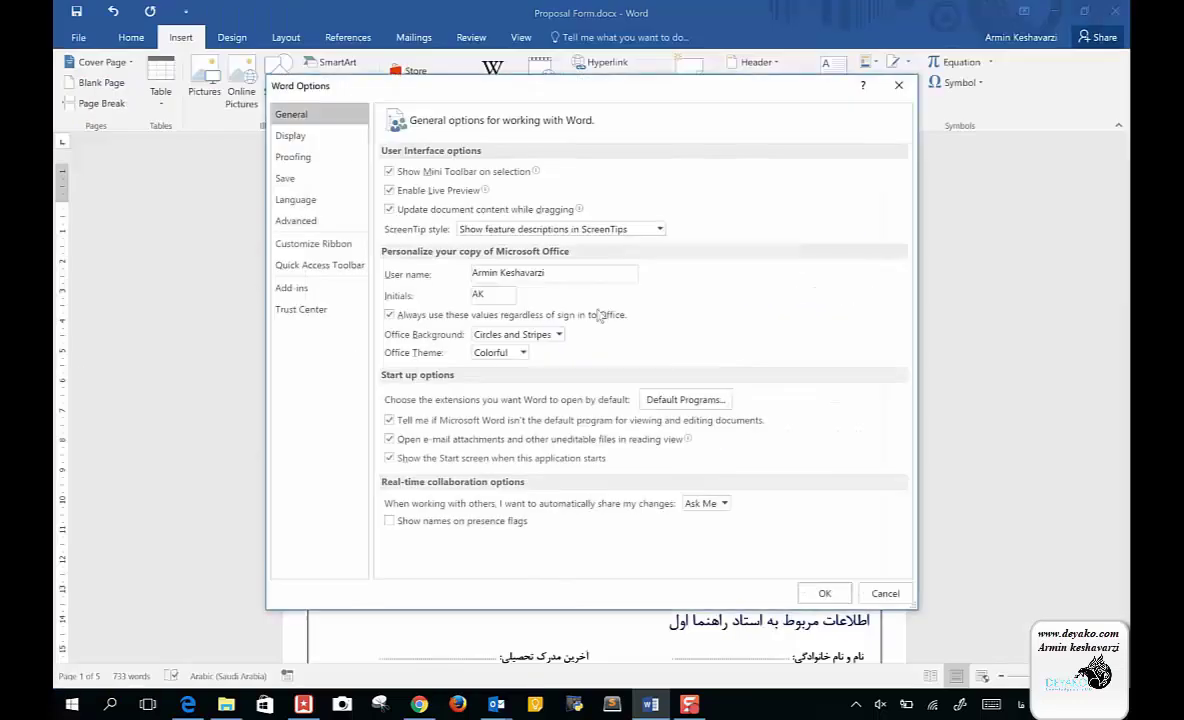
{"action": "left_click", "coordinate": [342, 250]}
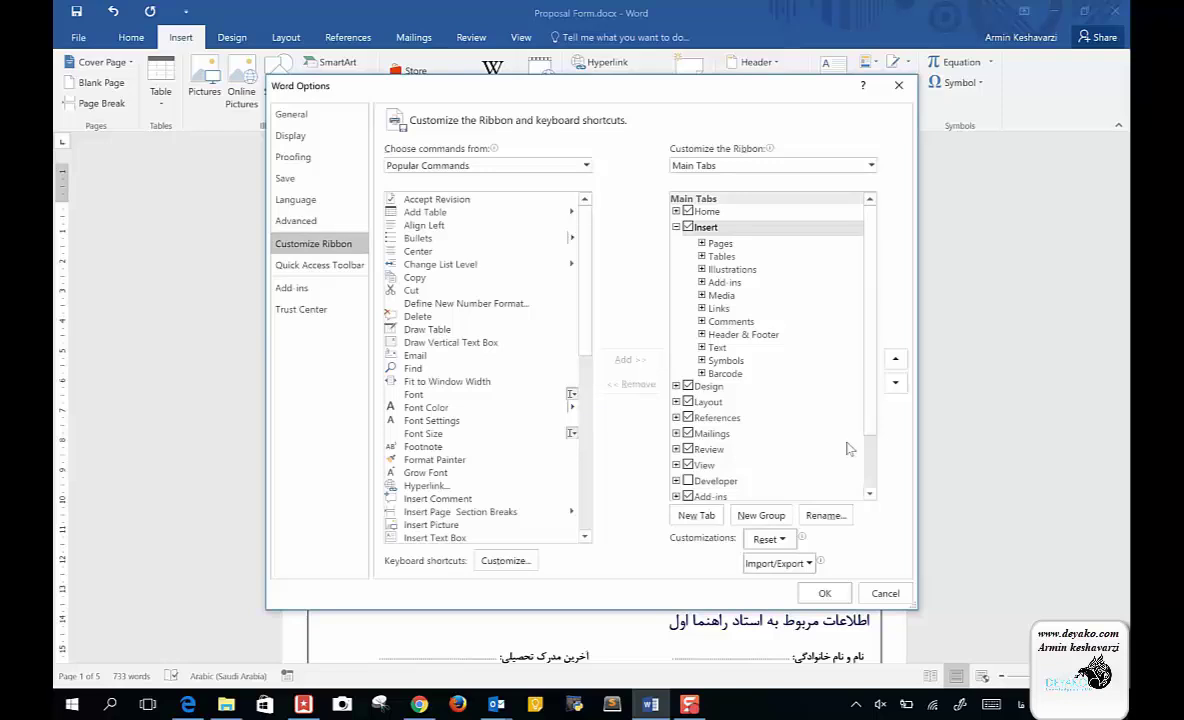
{"action": "left_click", "coordinate": [870, 494]}
{"action": "left_click", "coordinate": [870, 494]}
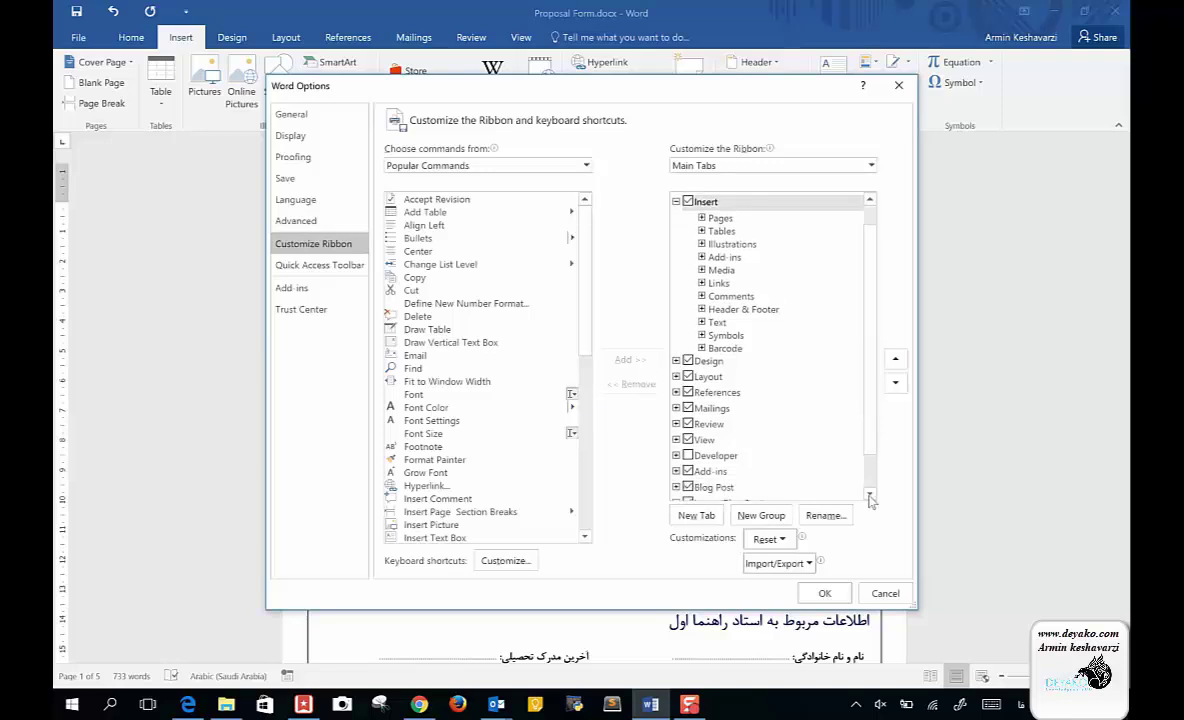
{"action": "left_click", "coordinate": [687, 456]}
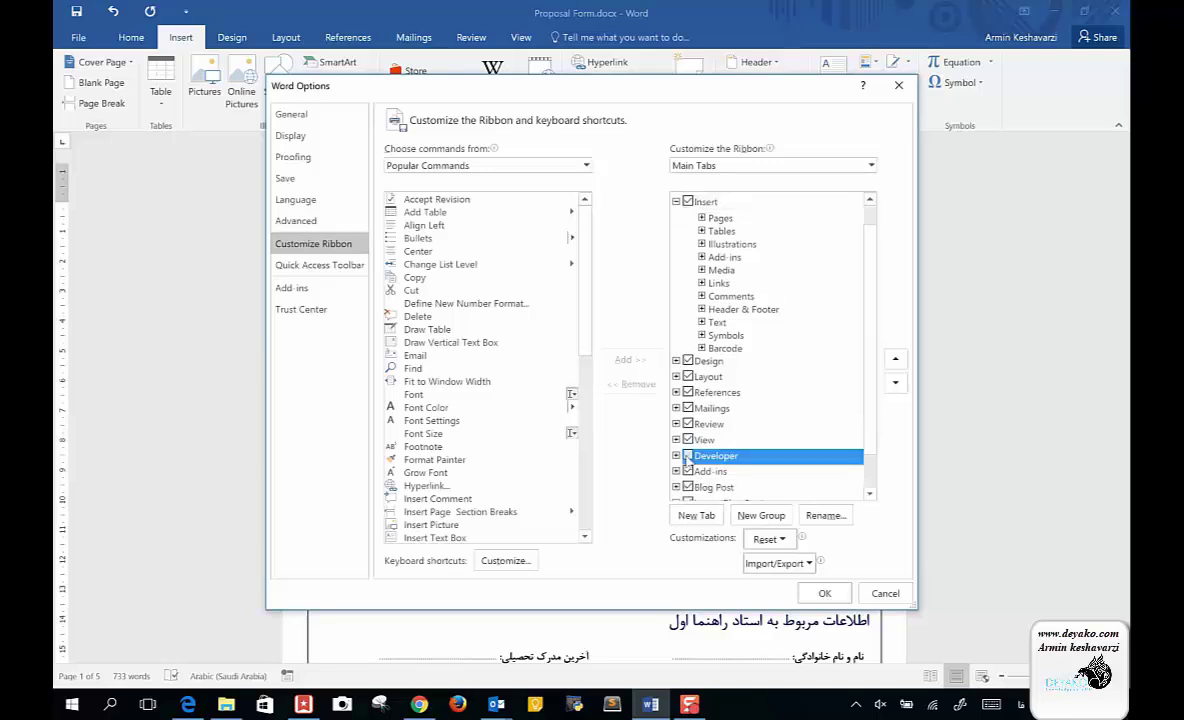
{"action": "left_click", "coordinate": [815, 598]}
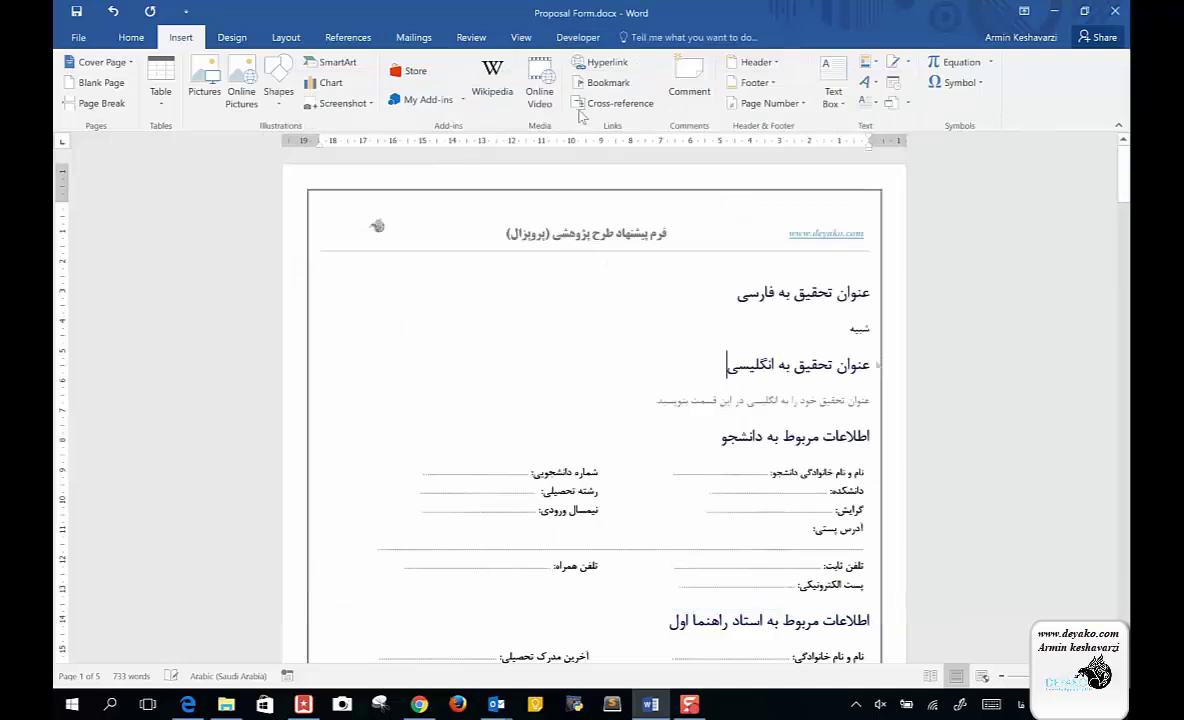
Switch to the Developer tab in the ribbon
{"action": "left_click", "coordinate": [578, 38]}
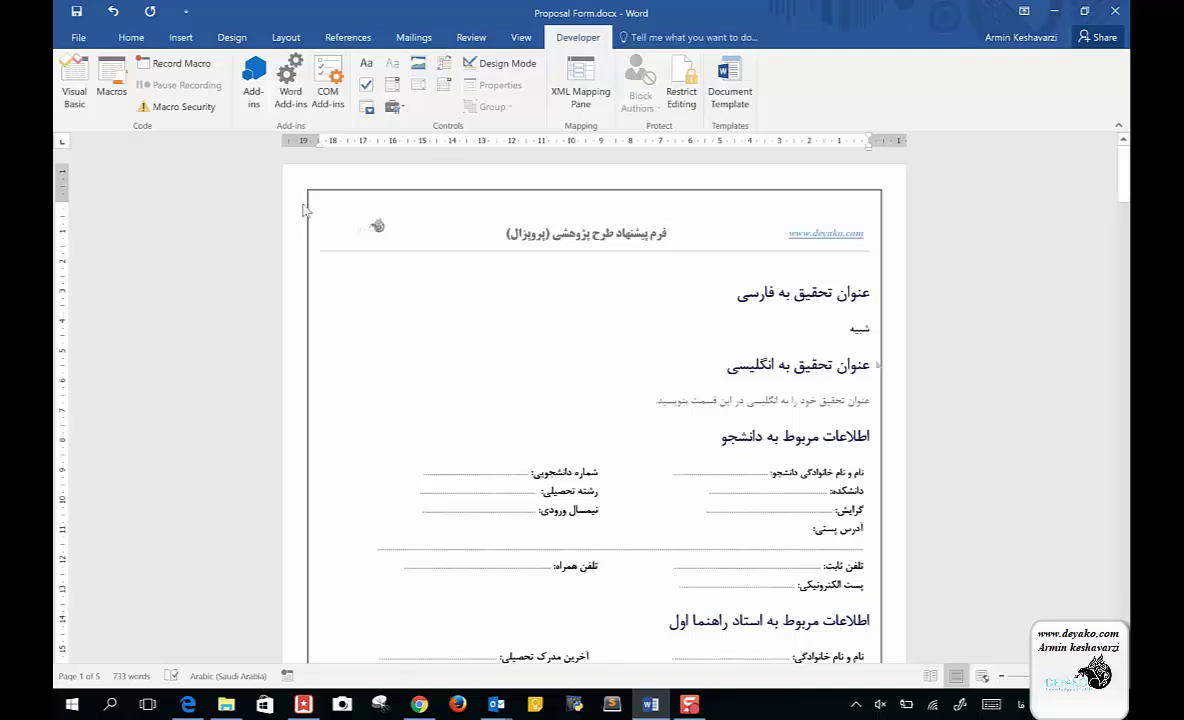
{"action": "left_click", "coordinate": [80, 104]}
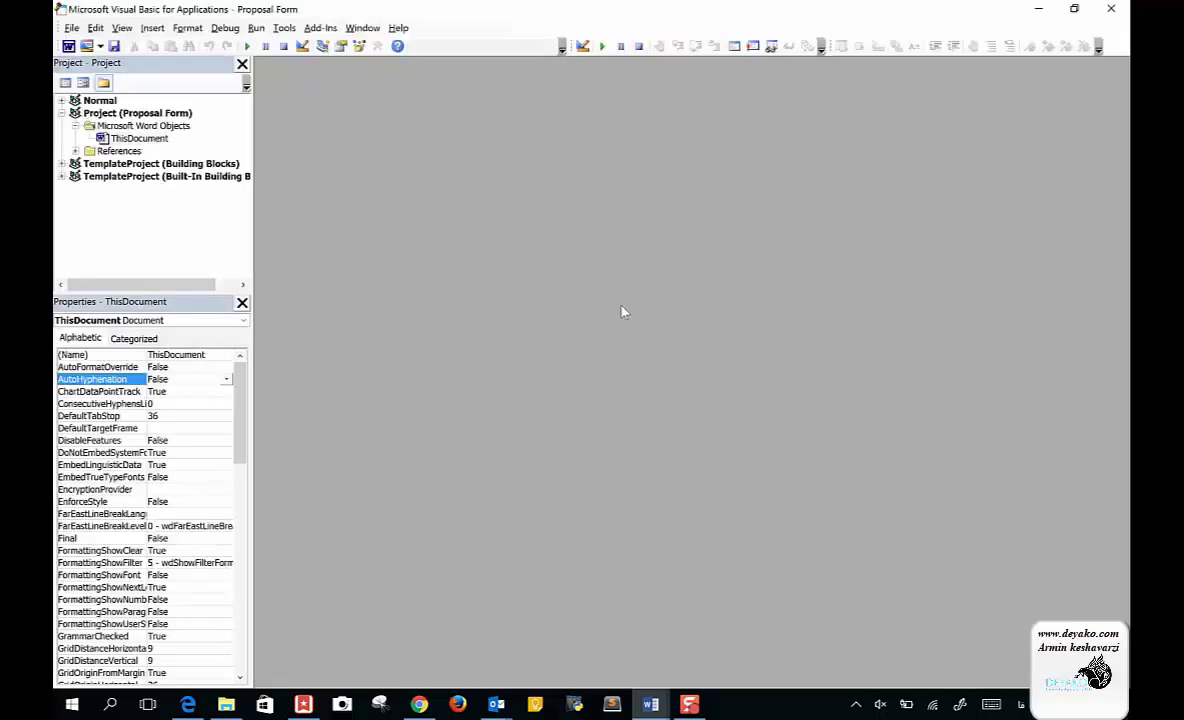
{"action": "left_click", "coordinate": [1038, 8]}
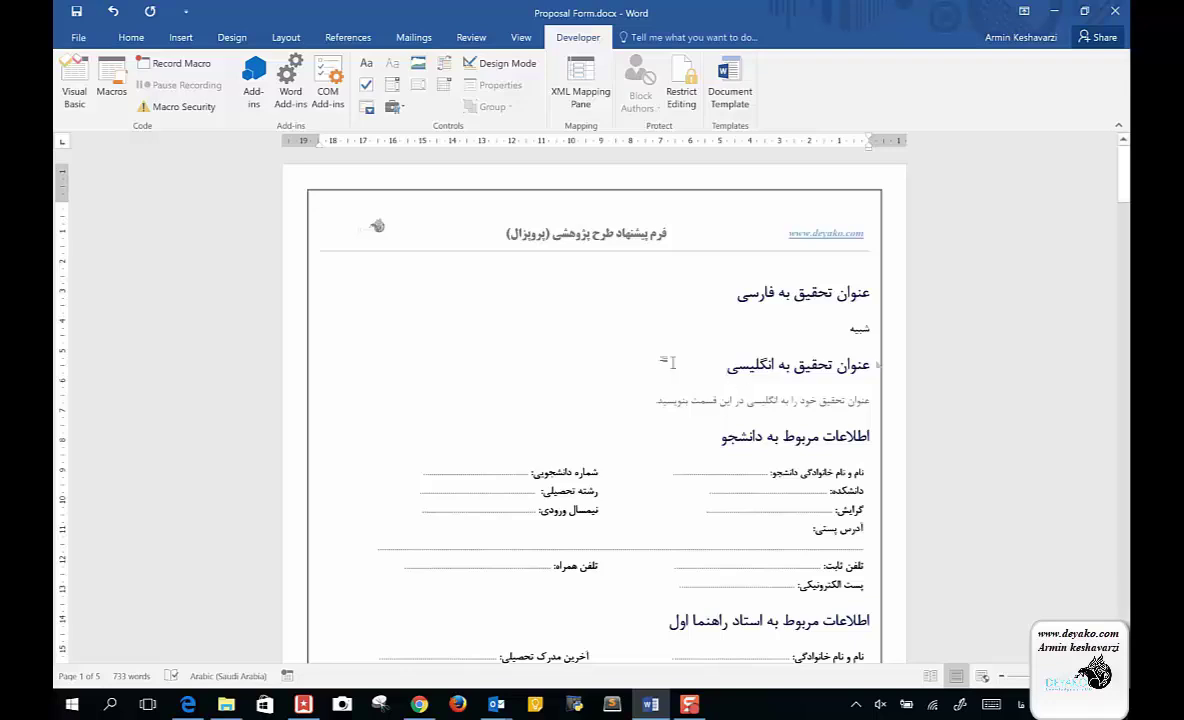
Delete the 'شبیه' field and add an empty line under the Persian-title heading
{"action": "left_click", "coordinate": [678, 404]}
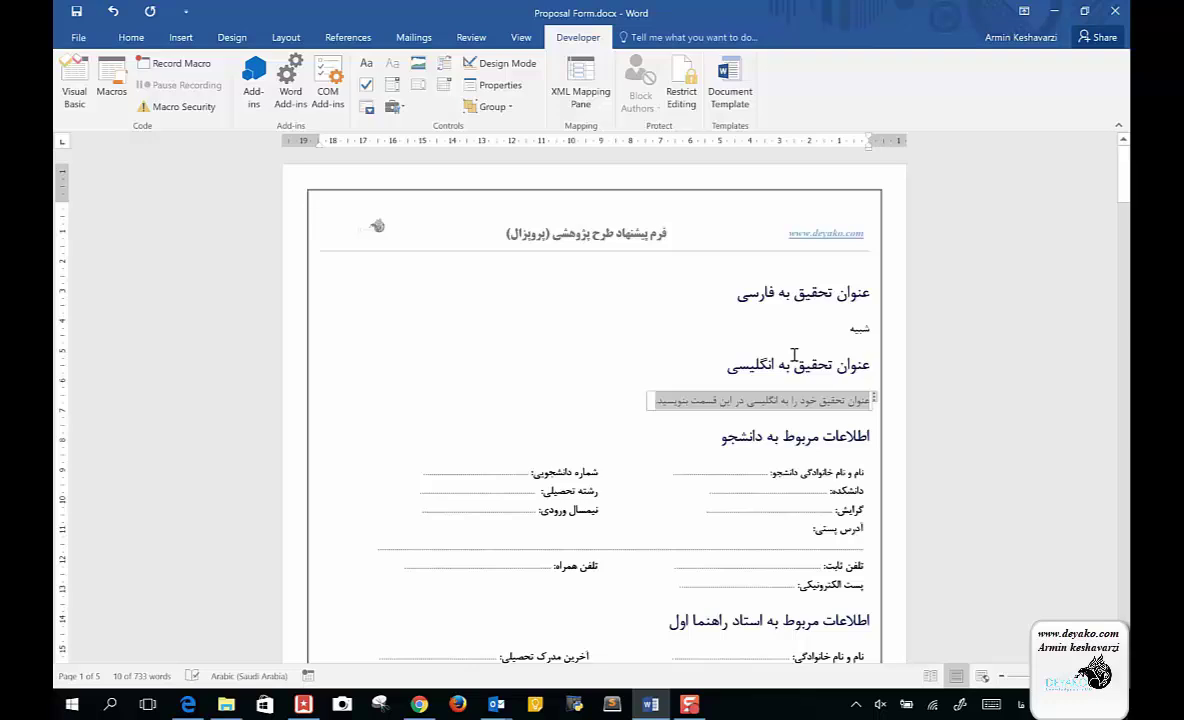
{"action": "left_click", "coordinate": [860, 327]}
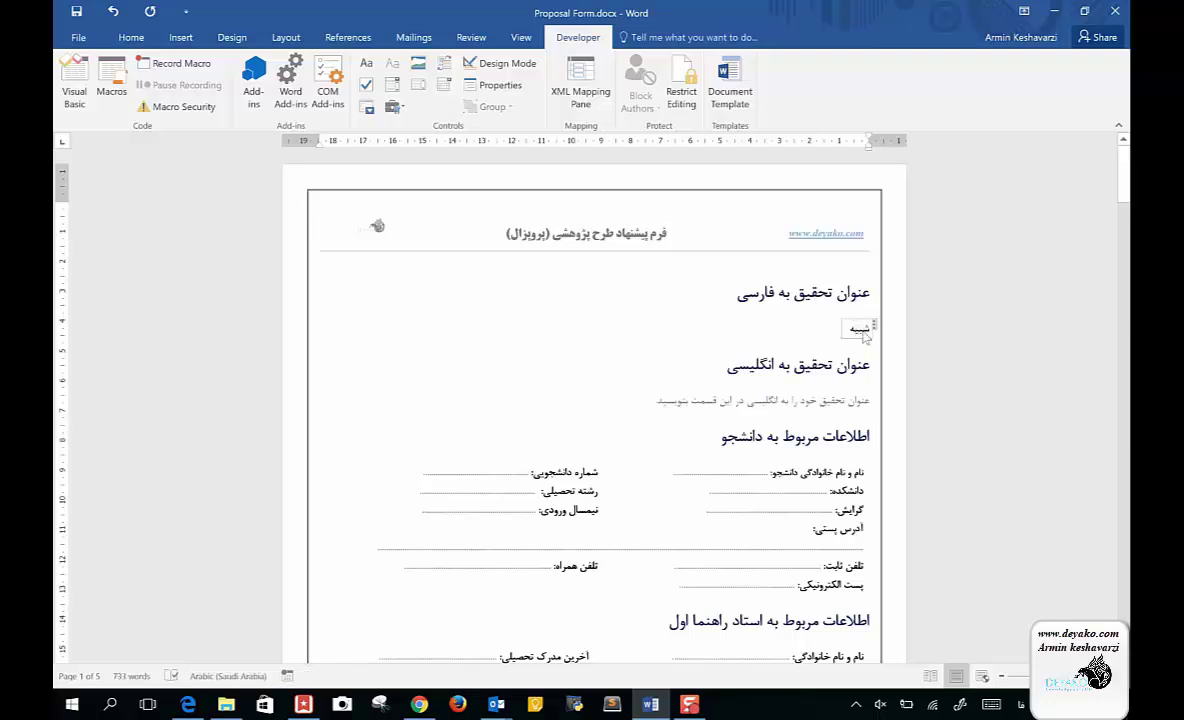
{"action": "double_click", "coordinate": [860, 327]}
{"action": "key", "text": "Delete"}
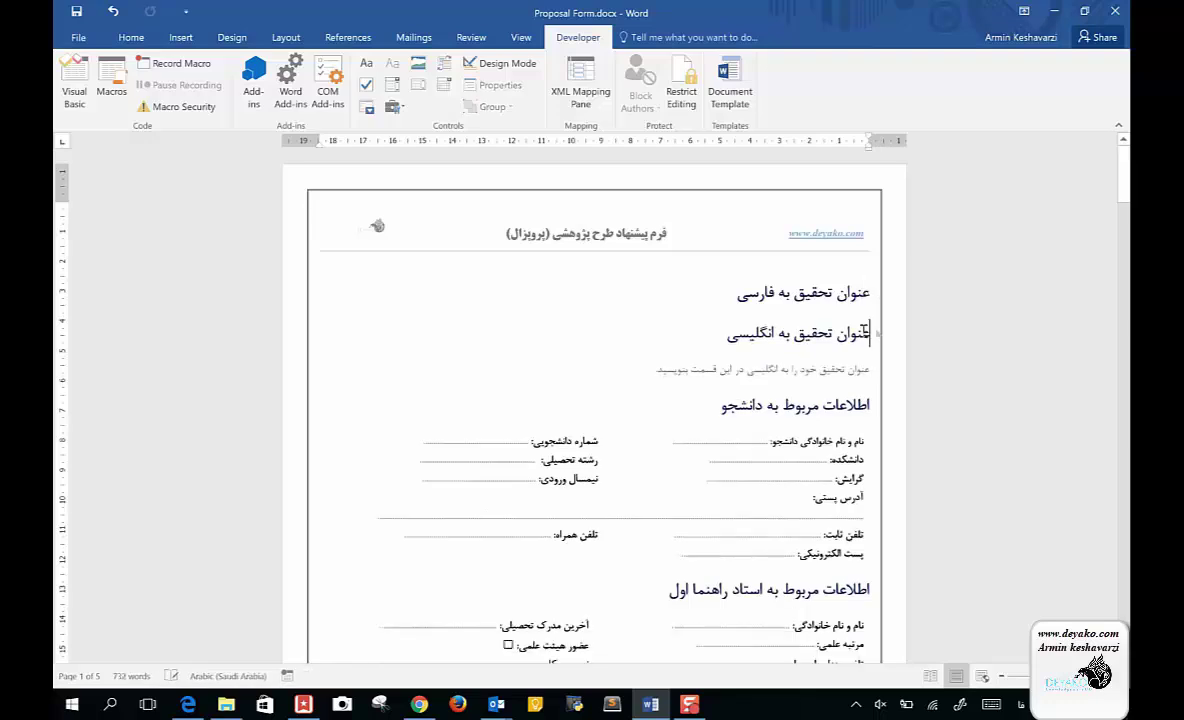
{"action": "left_click", "coordinate": [710, 293]}
{"action": "key", "text": "Return"}
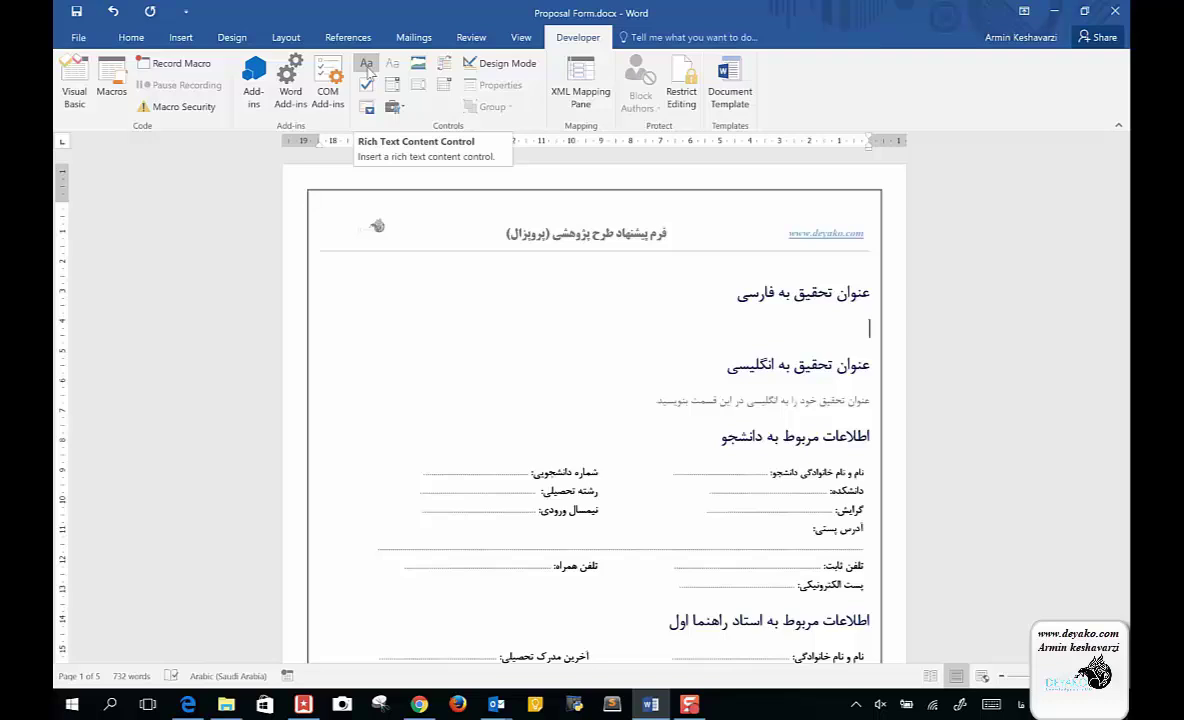
Insert a rich text content control under the Persian-title heading
{"action": "left_click", "coordinate": [368, 70]}
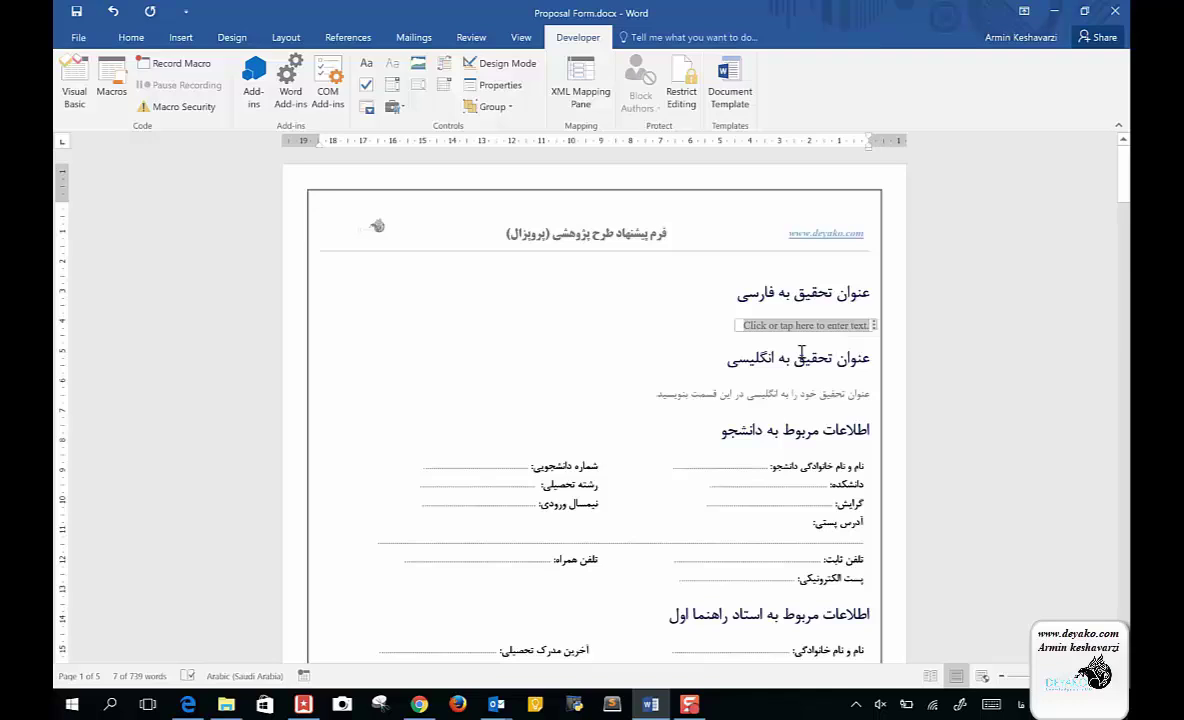
{"action": "left_click", "coordinate": [738, 328]}
{"action": "left_click", "coordinate": [791, 337]}
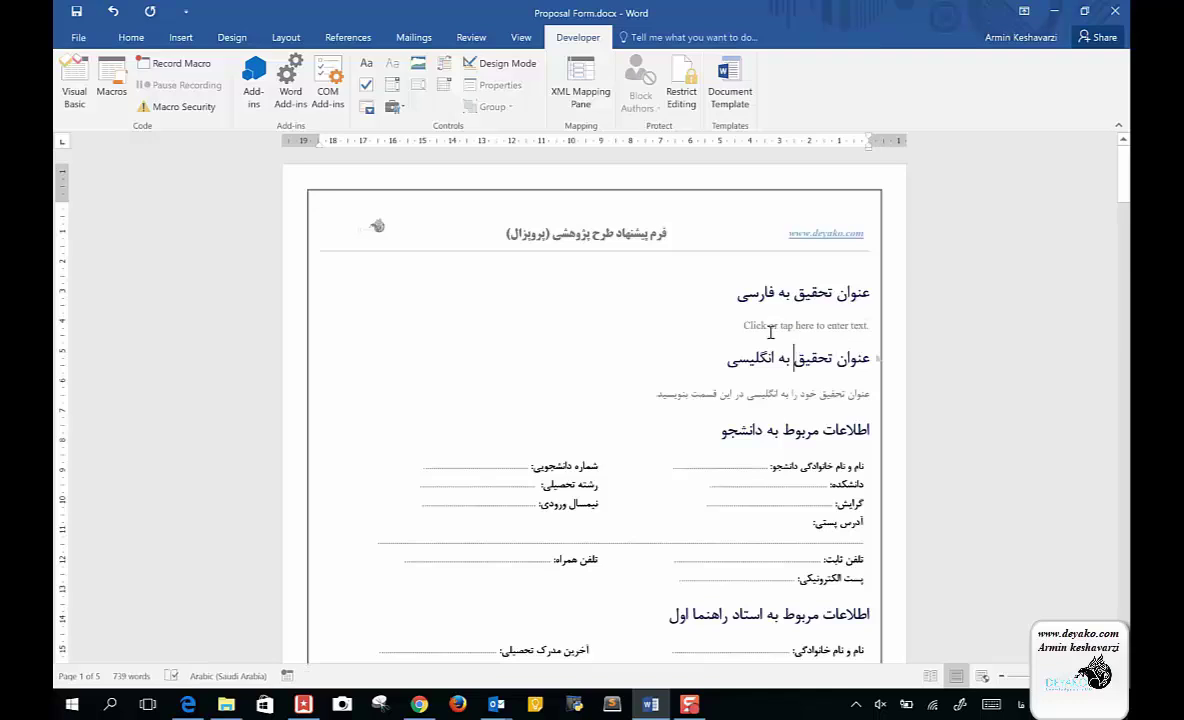
{"action": "left_click", "coordinate": [770, 328]}
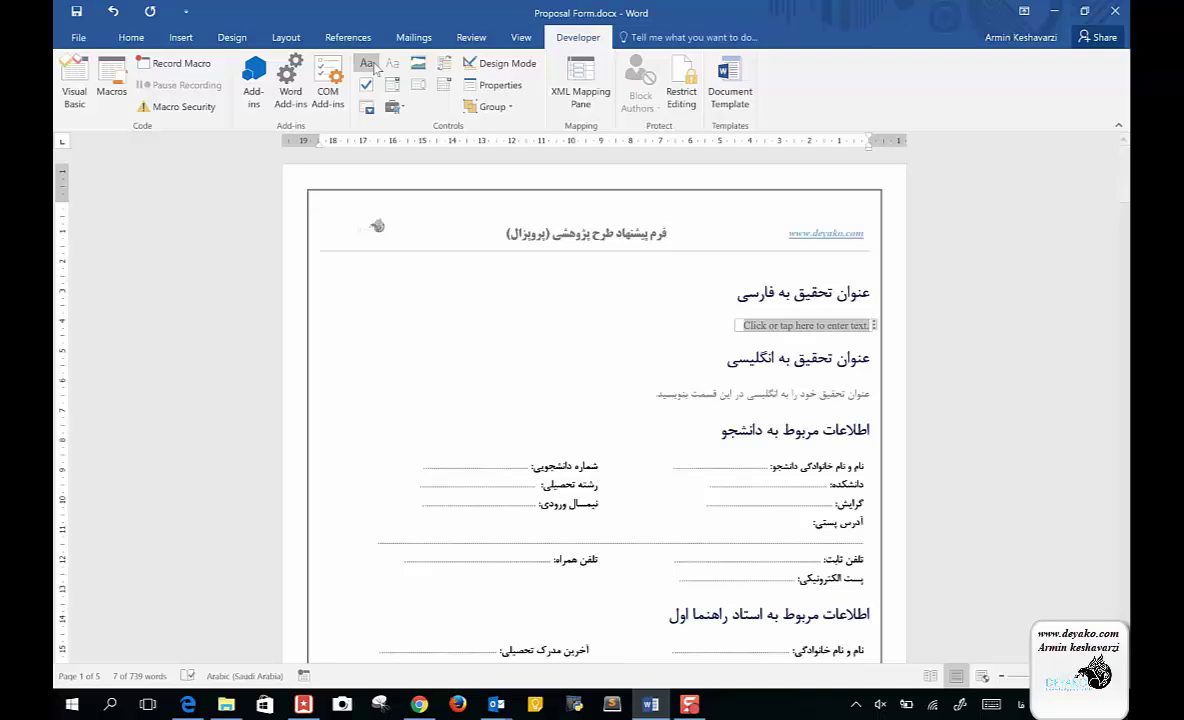
Add a test text field with 'الال' on a new line, then clear its text
{"action": "left_click", "coordinate": [737, 296]}
{"action": "key", "text": "Return"}
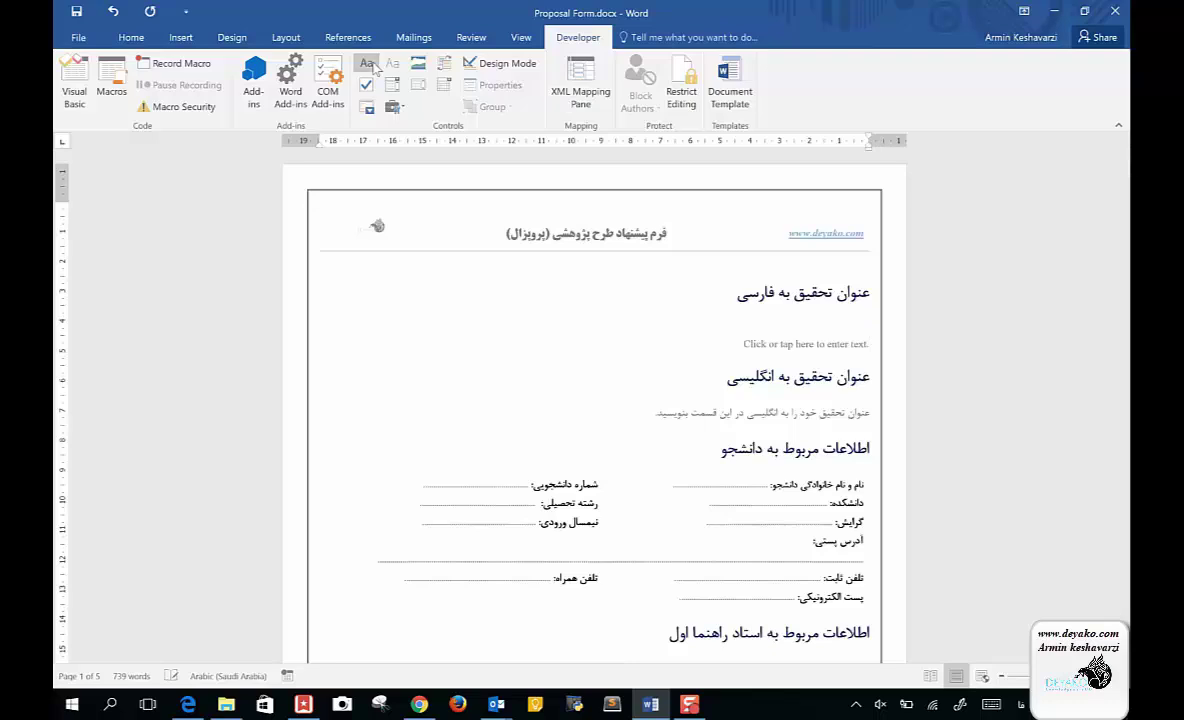
{"action": "left_click", "coordinate": [367, 63]}
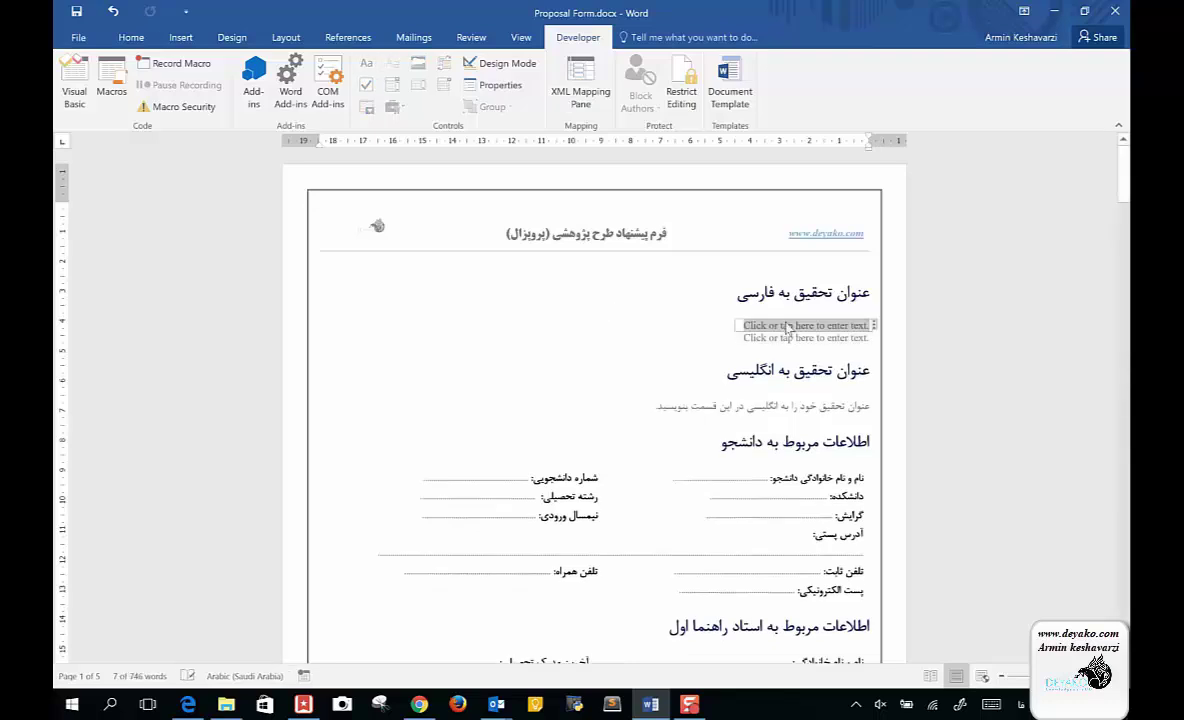
{"action": "type", "text": "الال"}
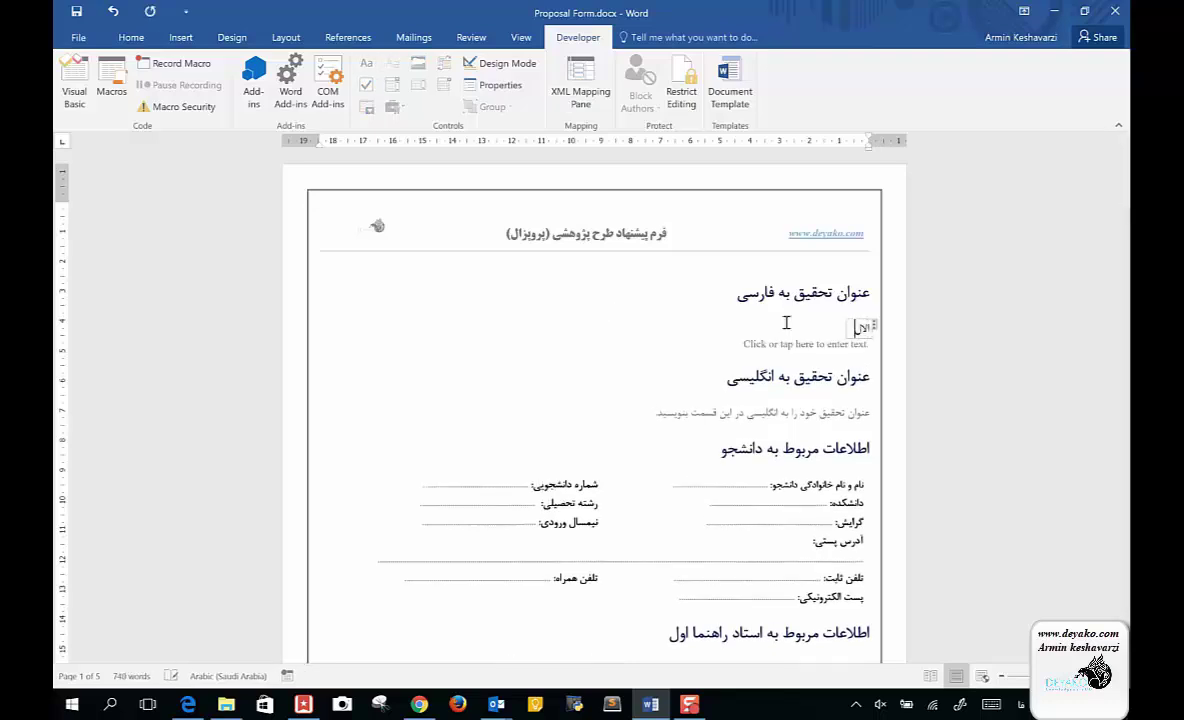
{"action": "left_click", "coordinate": [801, 346]}
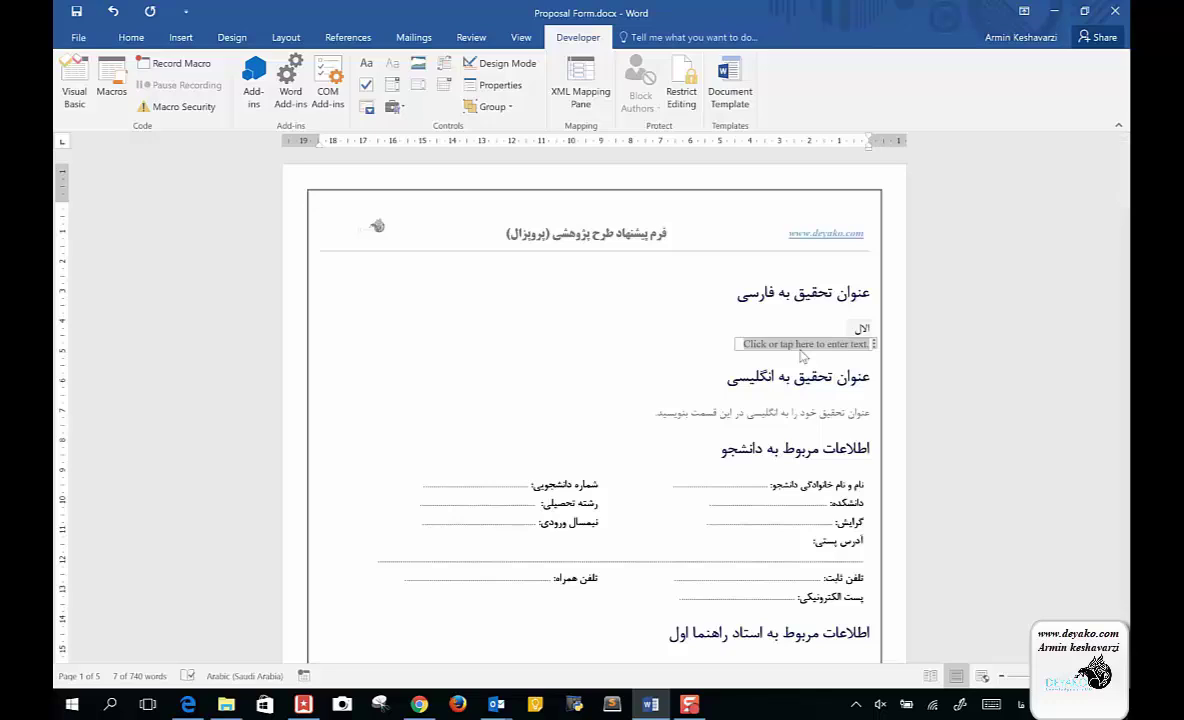
{"action": "left_click", "coordinate": [860, 325]}
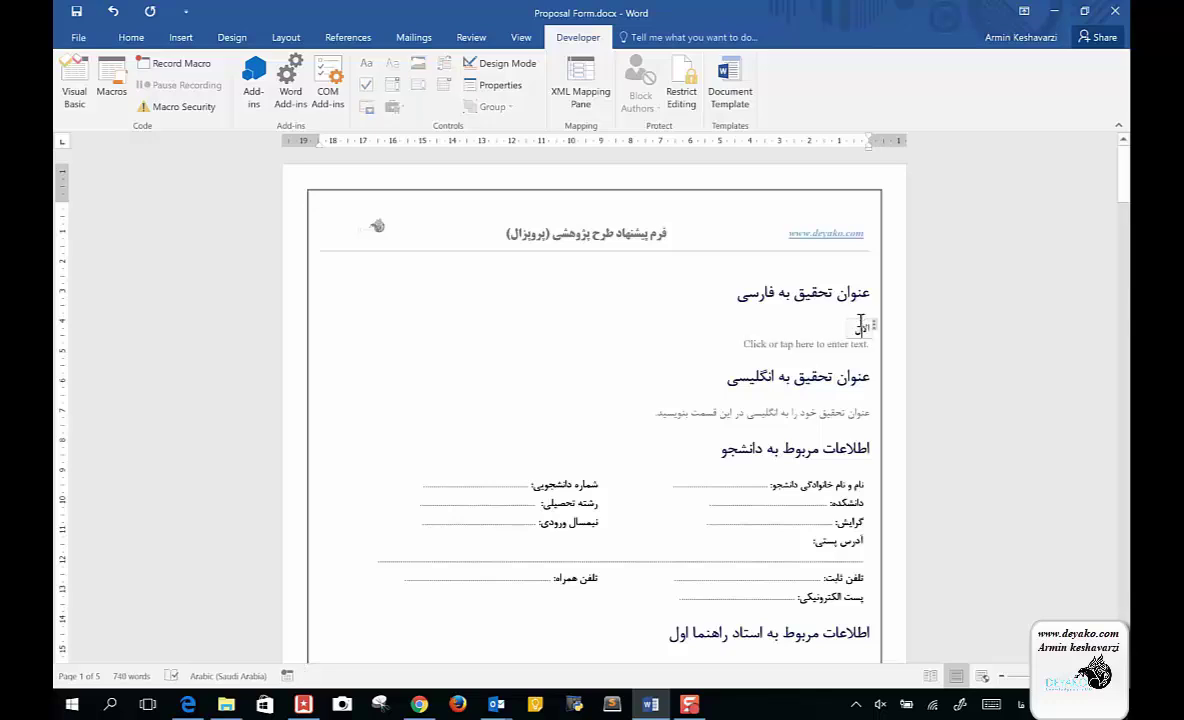
{"action": "double_click", "coordinate": [860, 325]}
{"action": "key", "text": "BackSpace"}
{"action": "key", "text": "BackSpace"}
{"action": "key", "text": "BackSpace"}
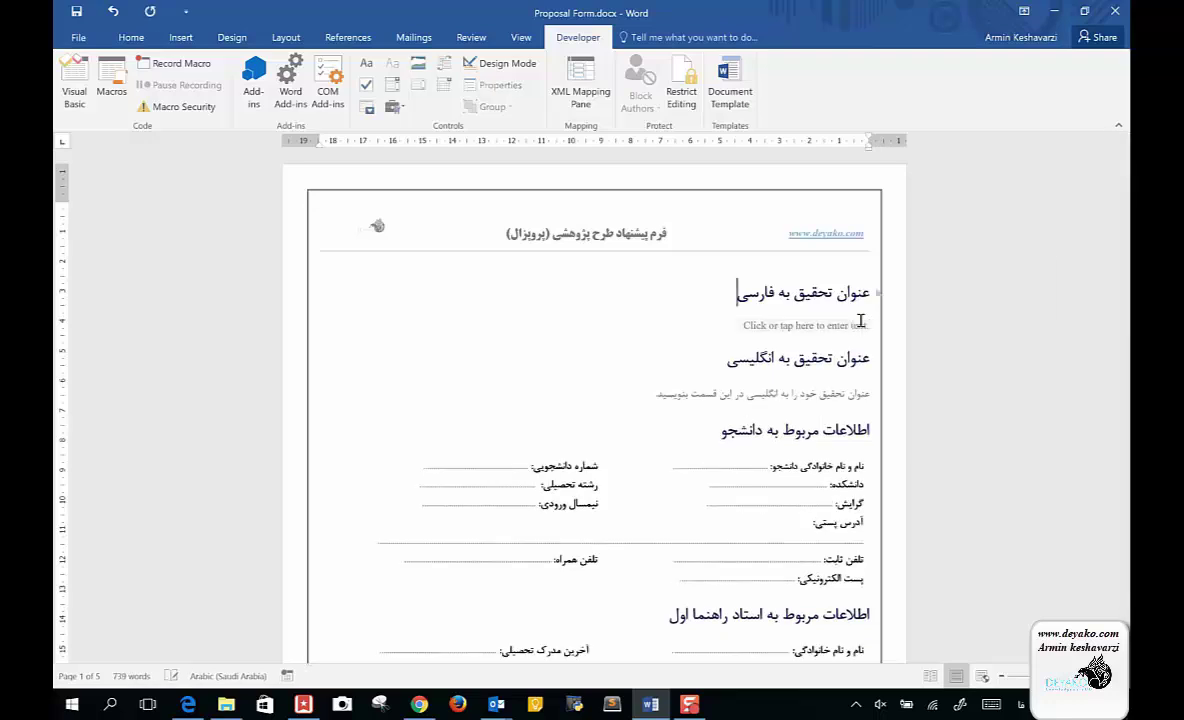
{"action": "left_click", "coordinate": [812, 357]}
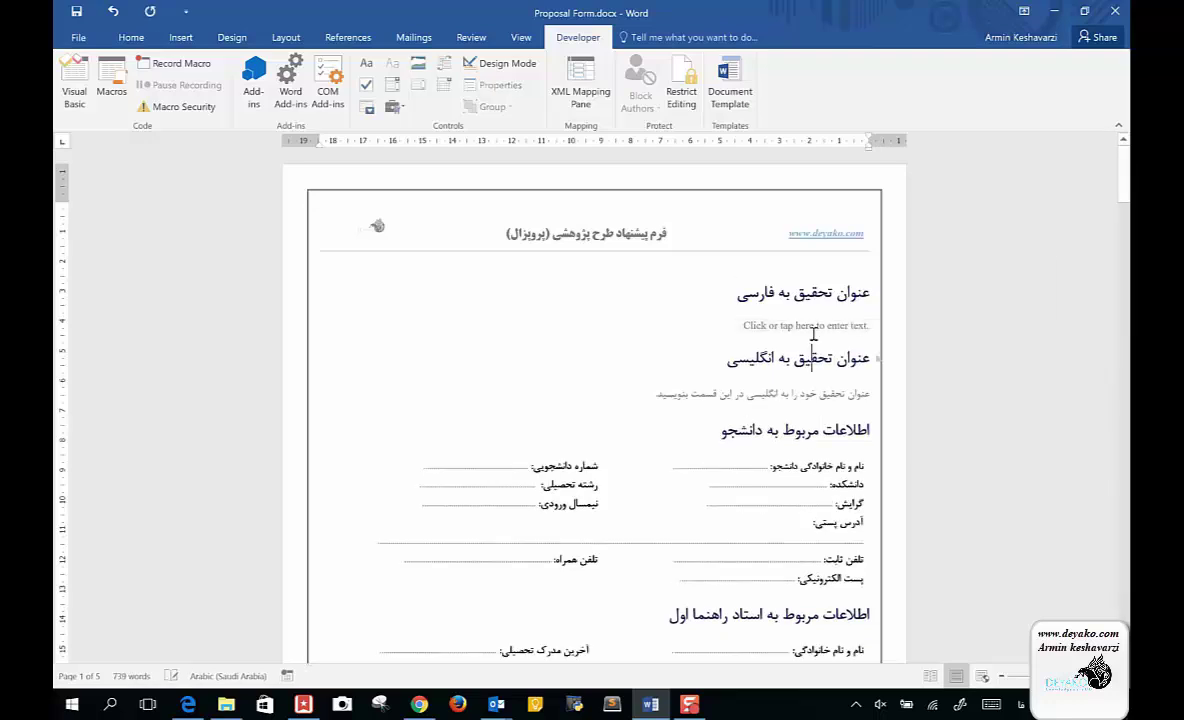
{"action": "left_click", "coordinate": [754, 324]}
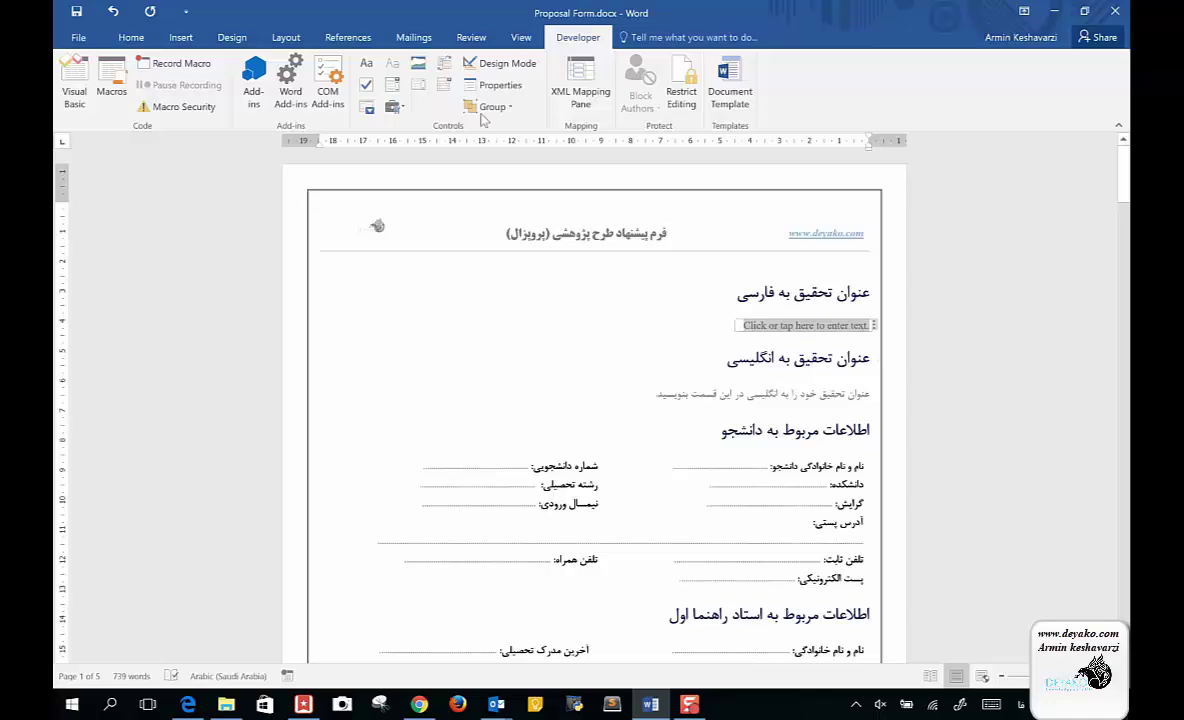
In Design Mode, set the placeholder to grey text 'عنوان تحقیق عود را به فارسی در این قسمت بنیسید.'
{"action": "left_click", "coordinate": [507, 63]}
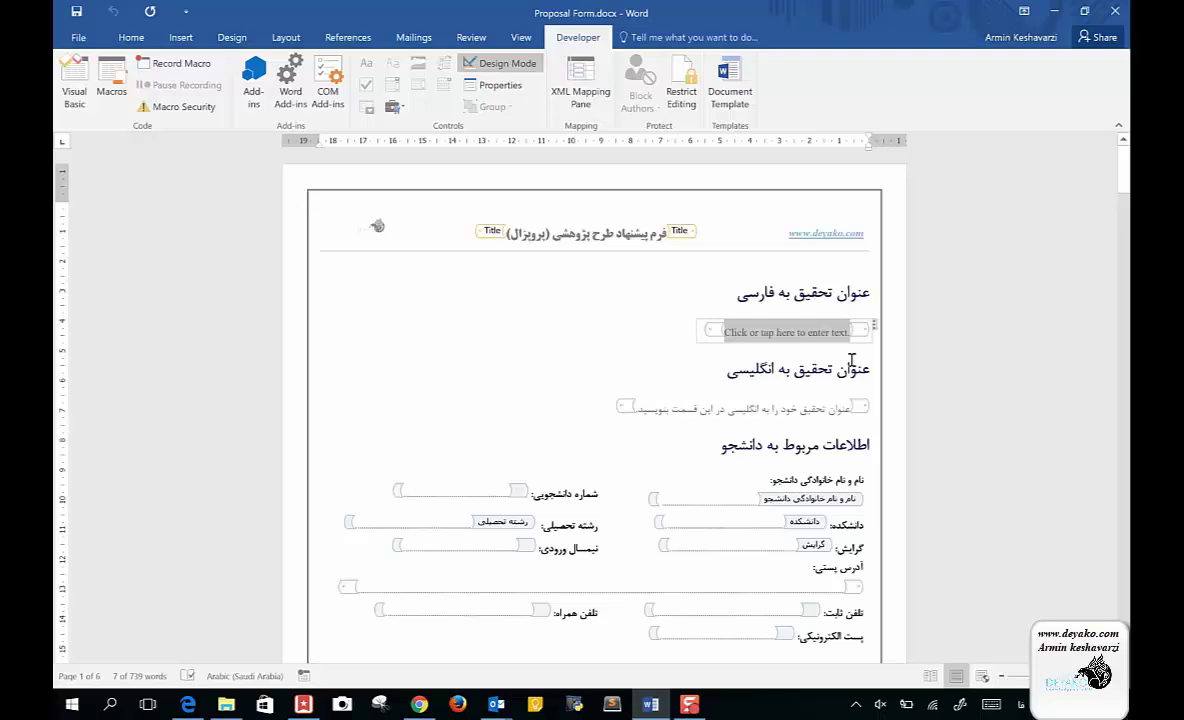
{"action": "type", "text": "عن"}
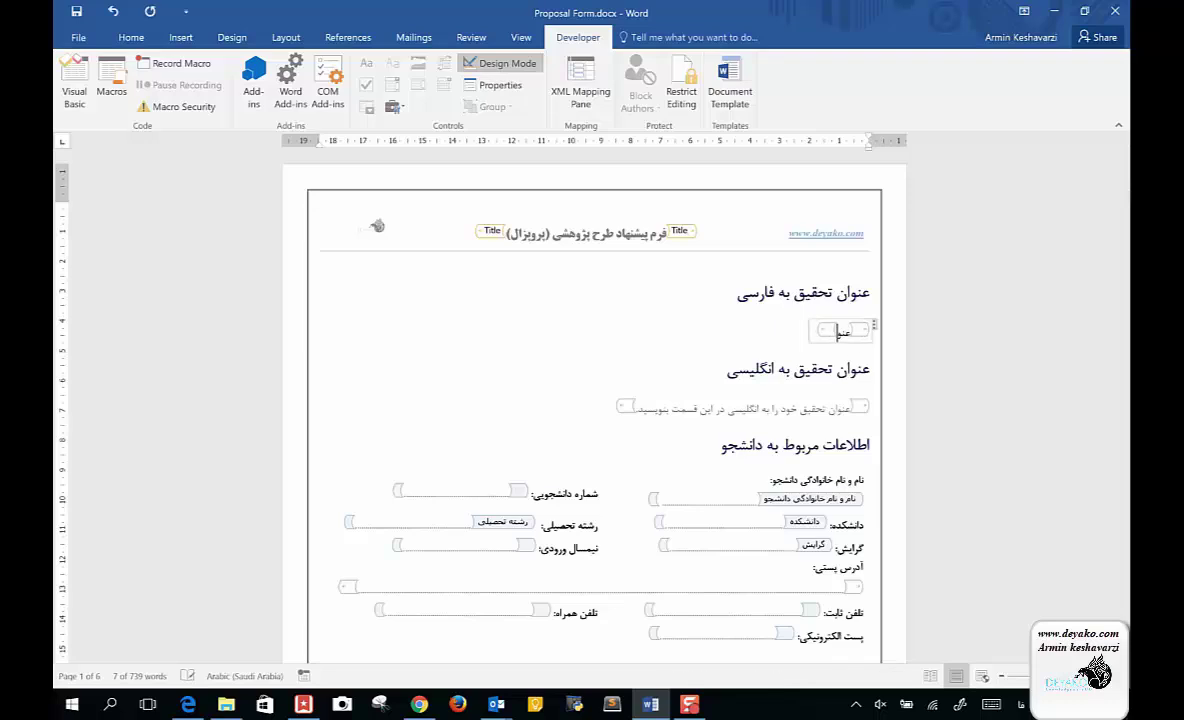
{"action": "type", "text": "وان تحقیق ع"}
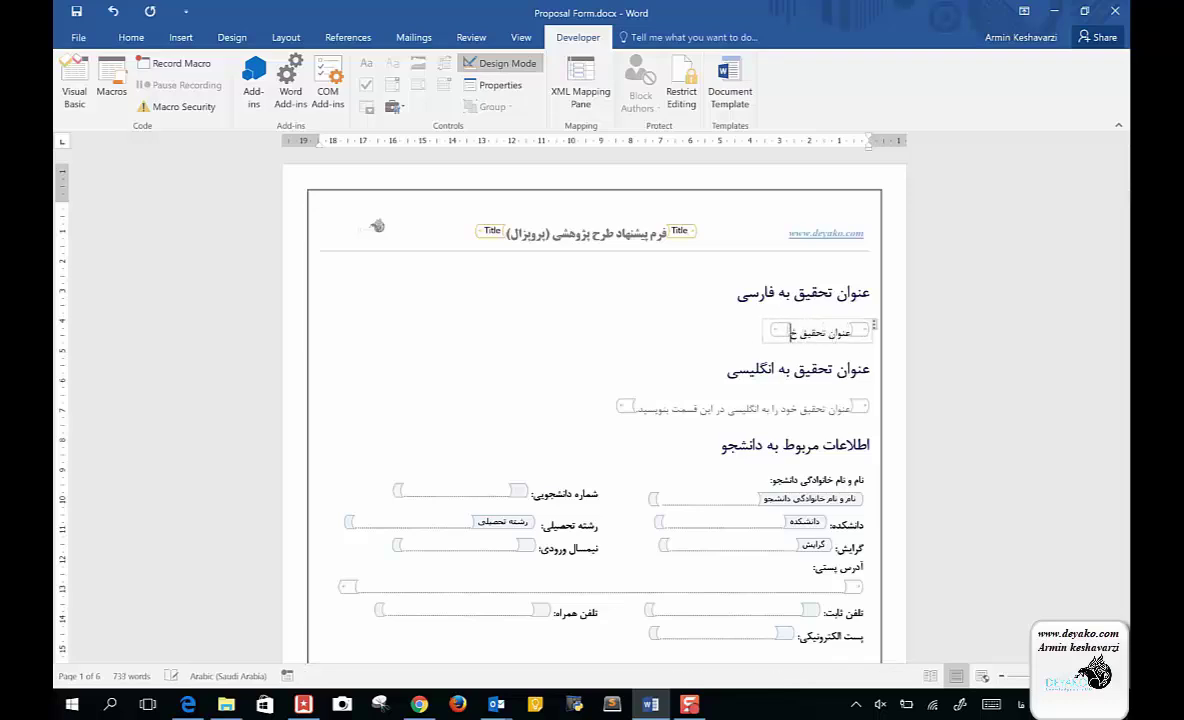
{"action": "type", "text": "ود را به فا"}
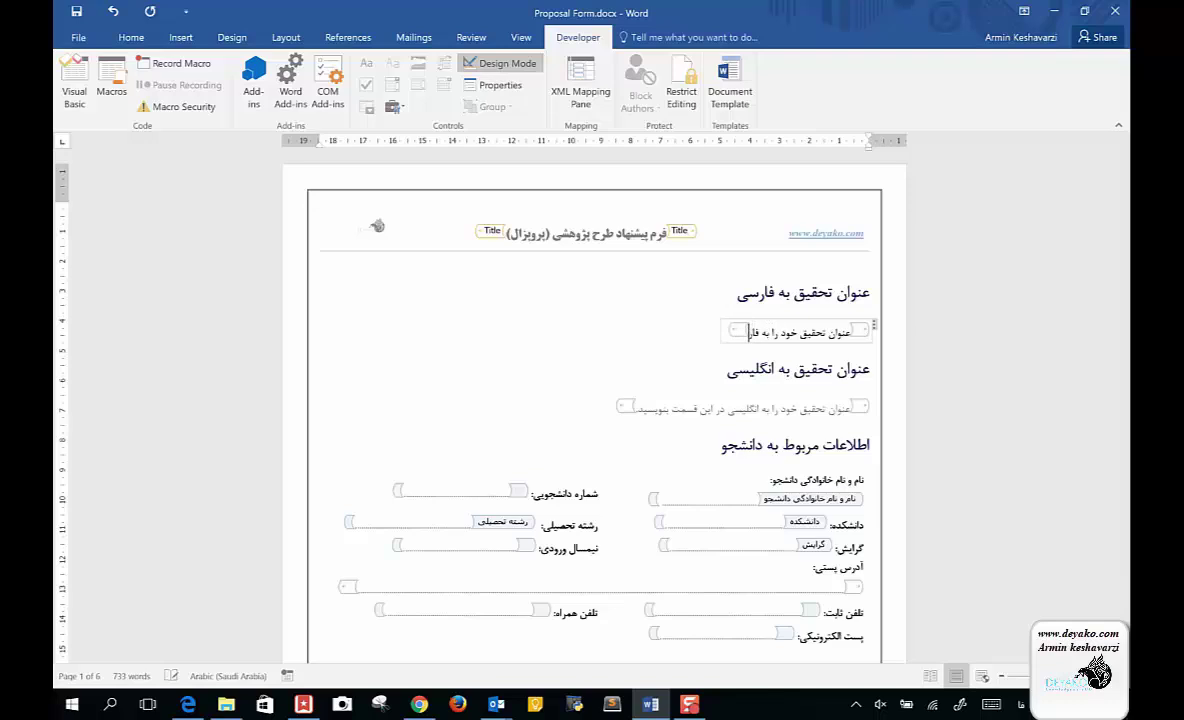
{"action": "type", "text": "رسی در این"}
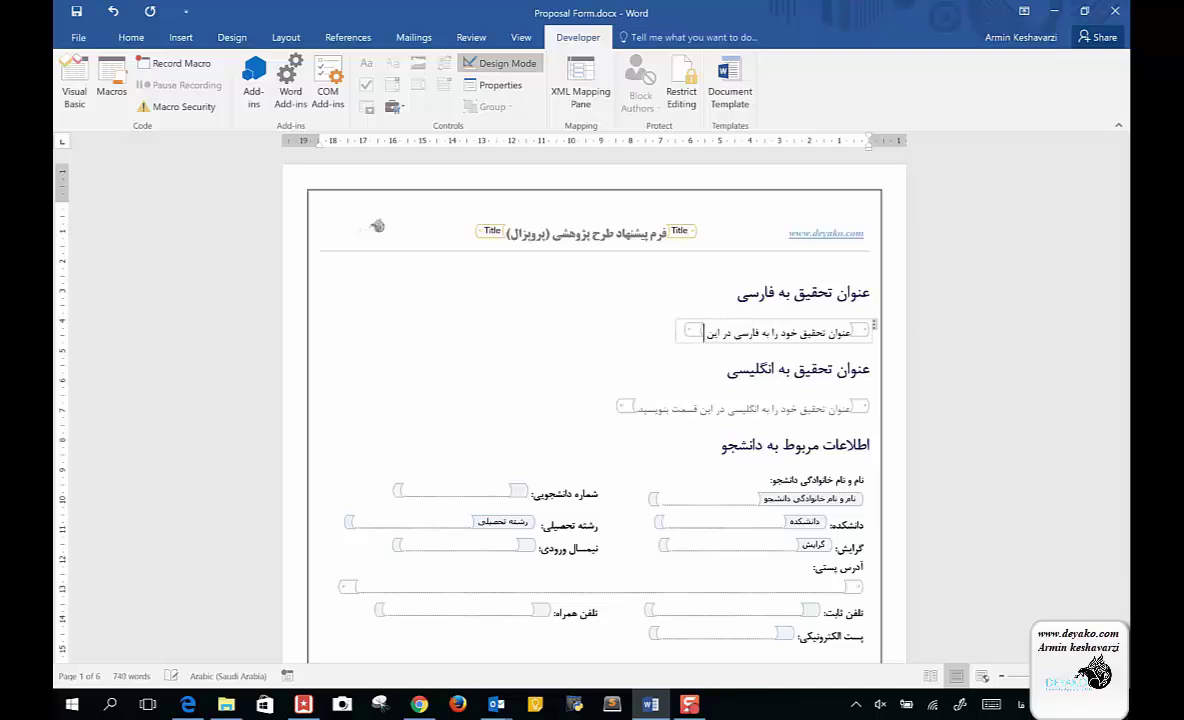
{"action": "type", "text": " قسمت بنو"}
{"action": "type", "text": "یسید."}
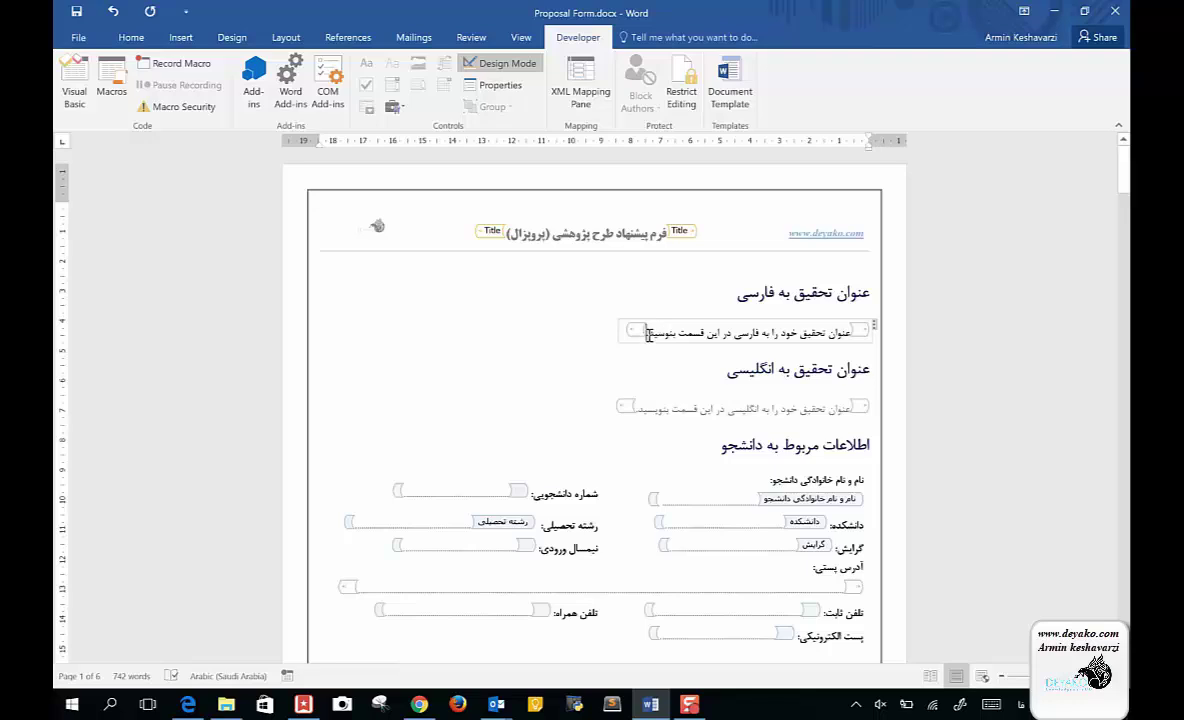
{"action": "left_click_drag", "start_coordinate": [648, 335], "coordinate": [849, 337]}
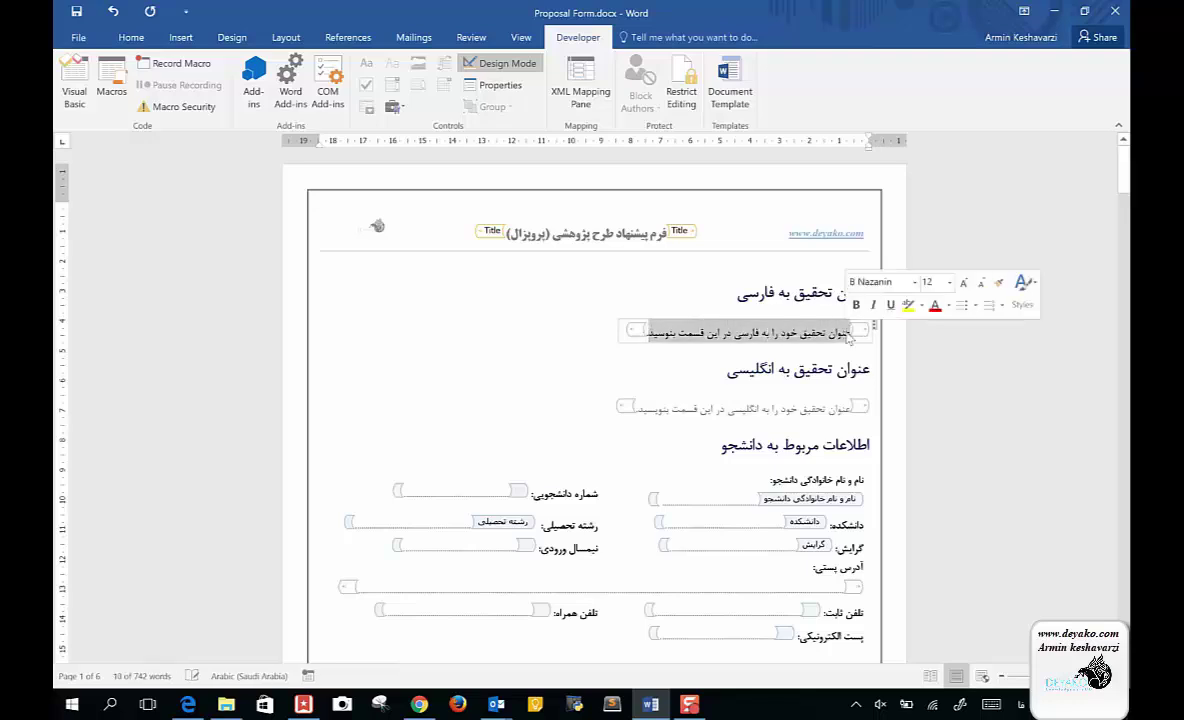
{"action": "left_click", "coordinate": [947, 305]}
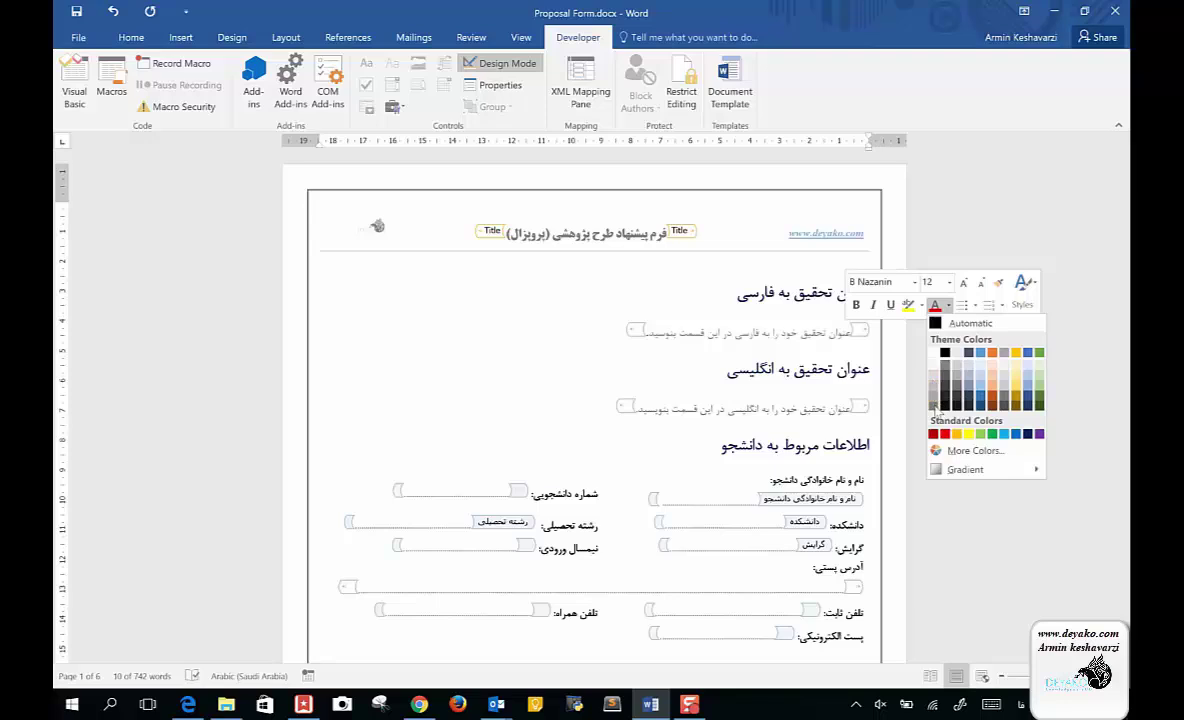
{"action": "left_click", "coordinate": [937, 395]}
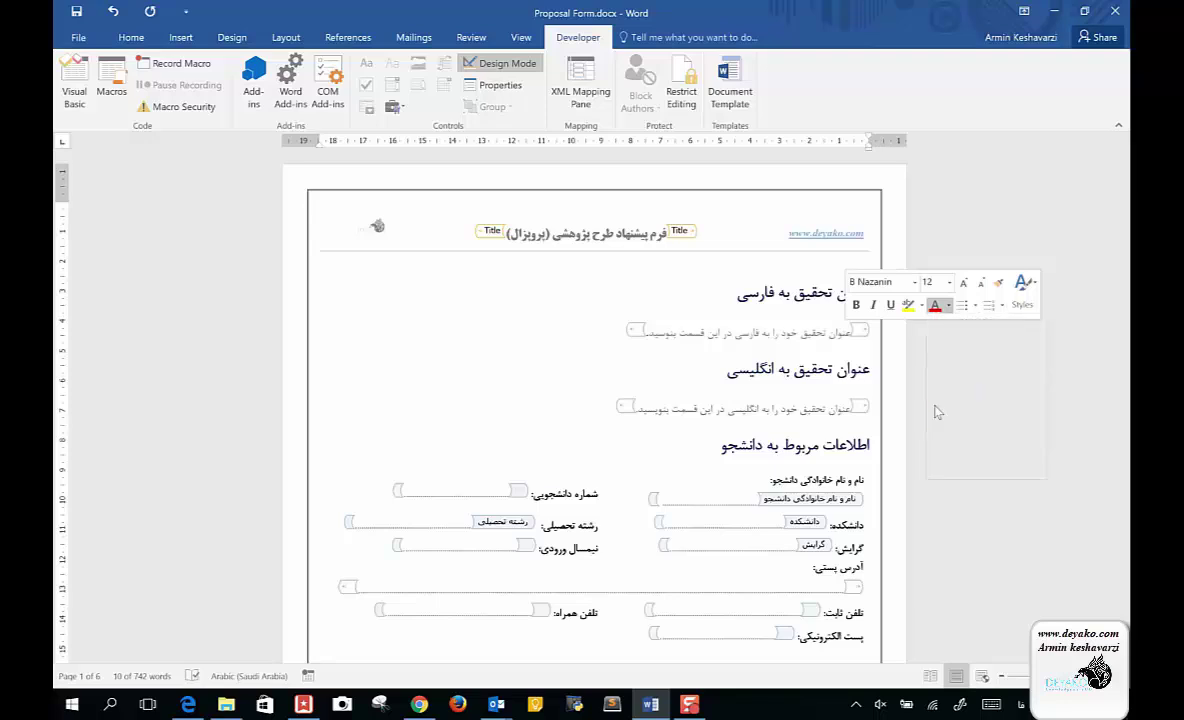
Open the Content Control Properties for the Persian-title field
{"action": "left_click", "coordinate": [740, 370]}
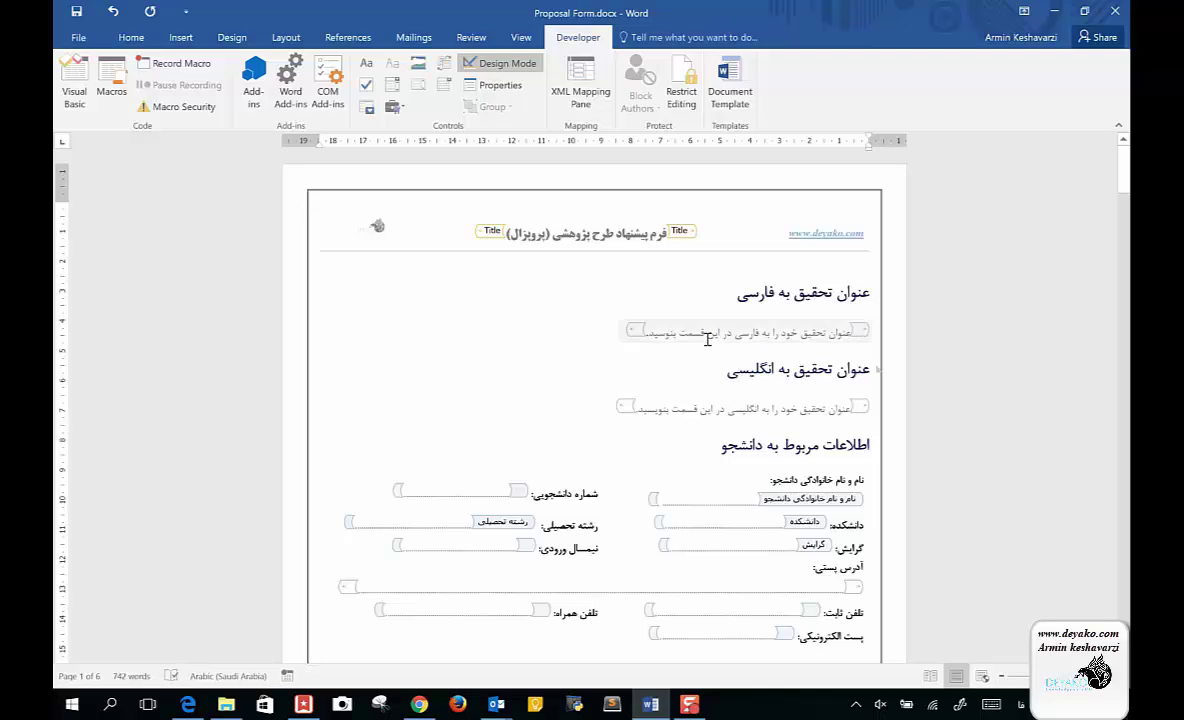
{"action": "left_click", "coordinate": [707, 340]}
{"action": "left_click", "coordinate": [500, 88]}
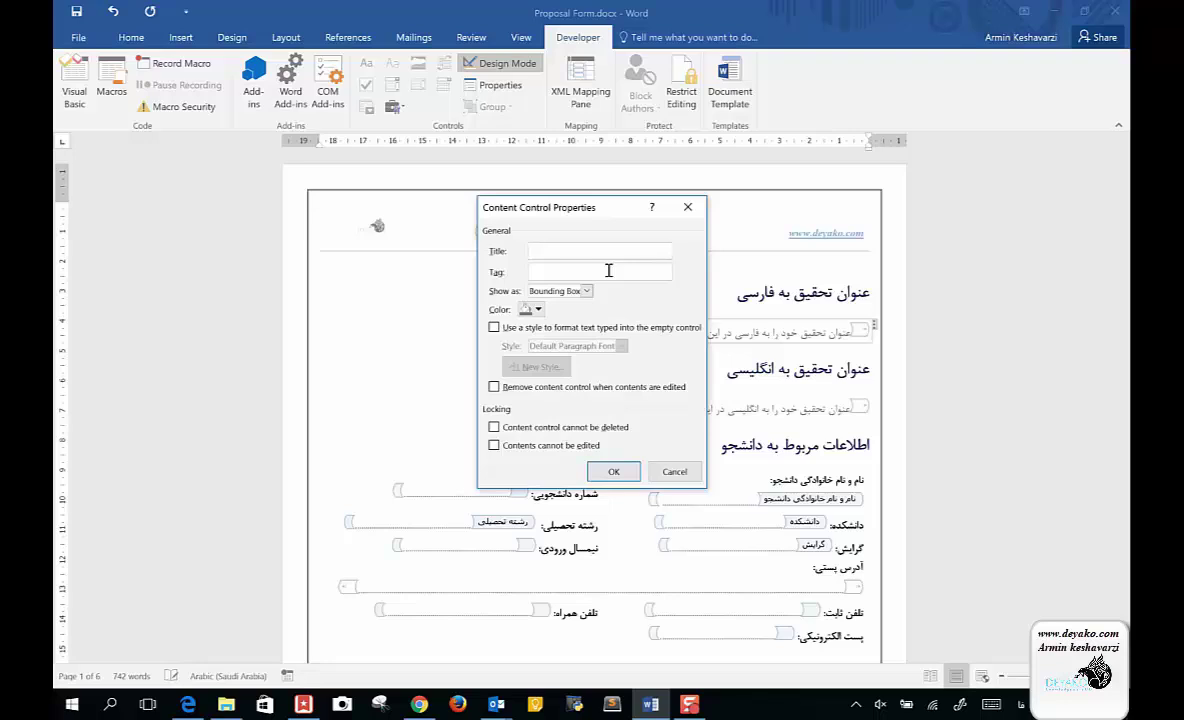
Give the Persian-title field the title and tag عنوان پروژه, keeping the Bounding Box display
{"action": "type", "text": "عنوان پروژه"}
{"action": "left_click", "coordinate": [586, 291]}
{"action": "left_click", "coordinate": [547, 304]}
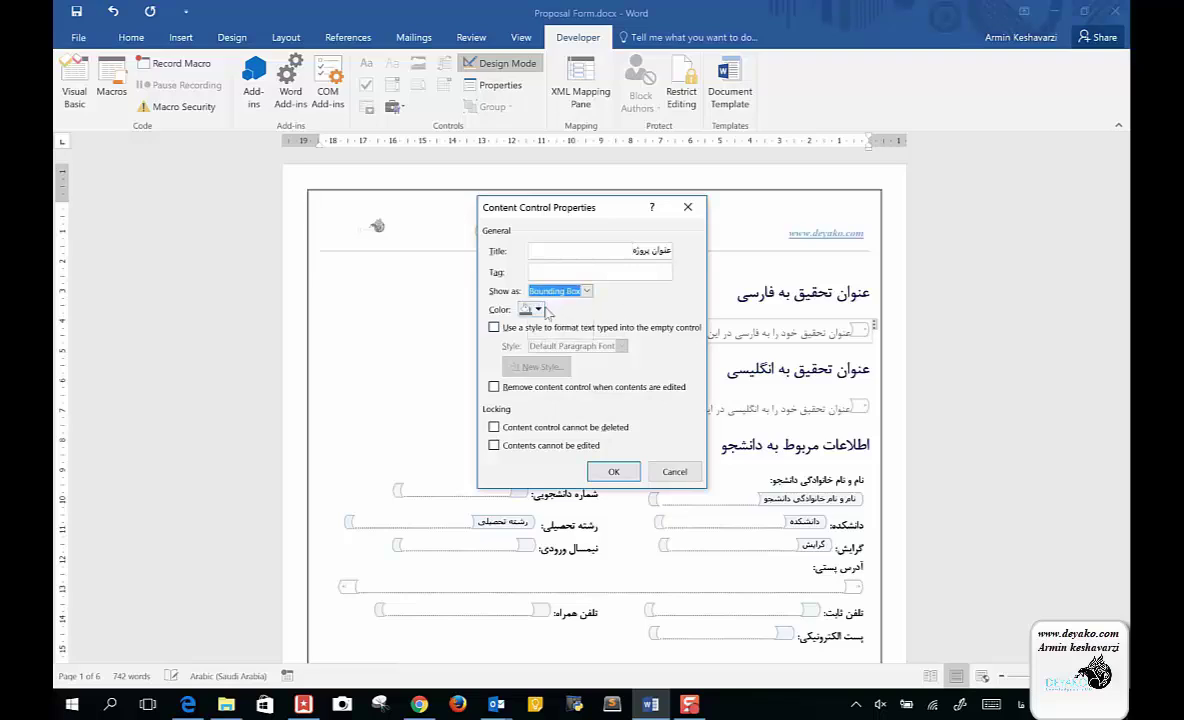
{"action": "left_click", "coordinate": [586, 291]}
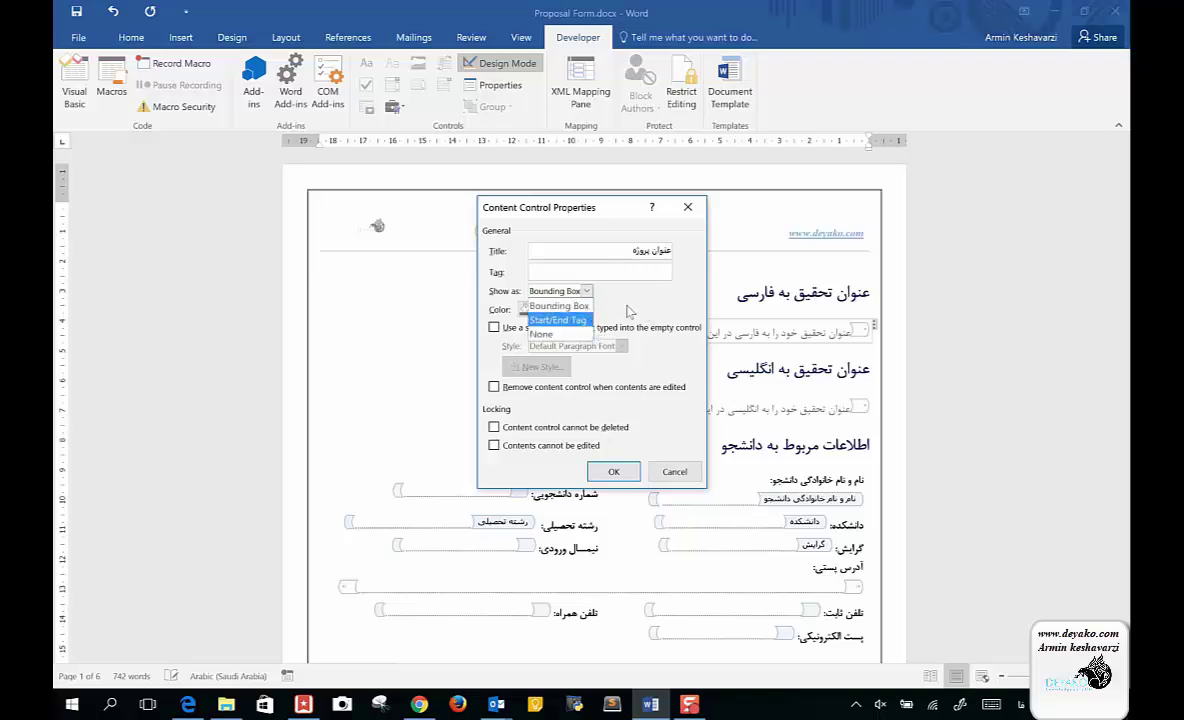
{"action": "left_click", "coordinate": [558, 305]}
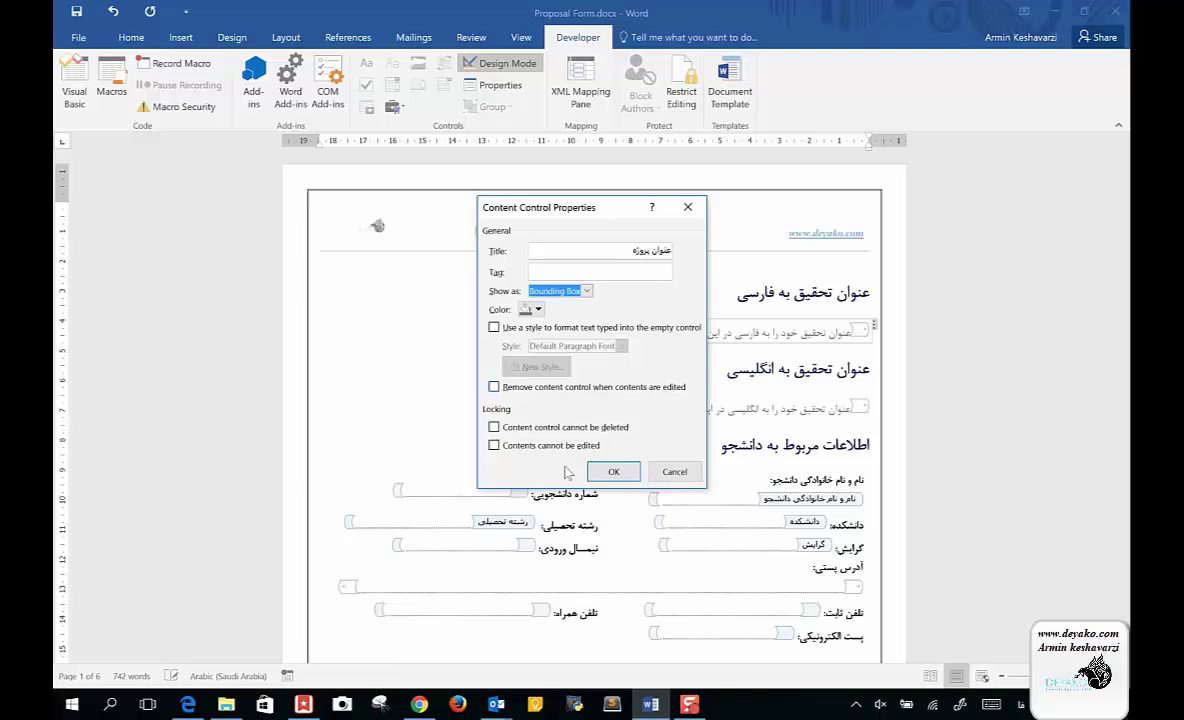
{"action": "left_click", "coordinate": [613, 472]}
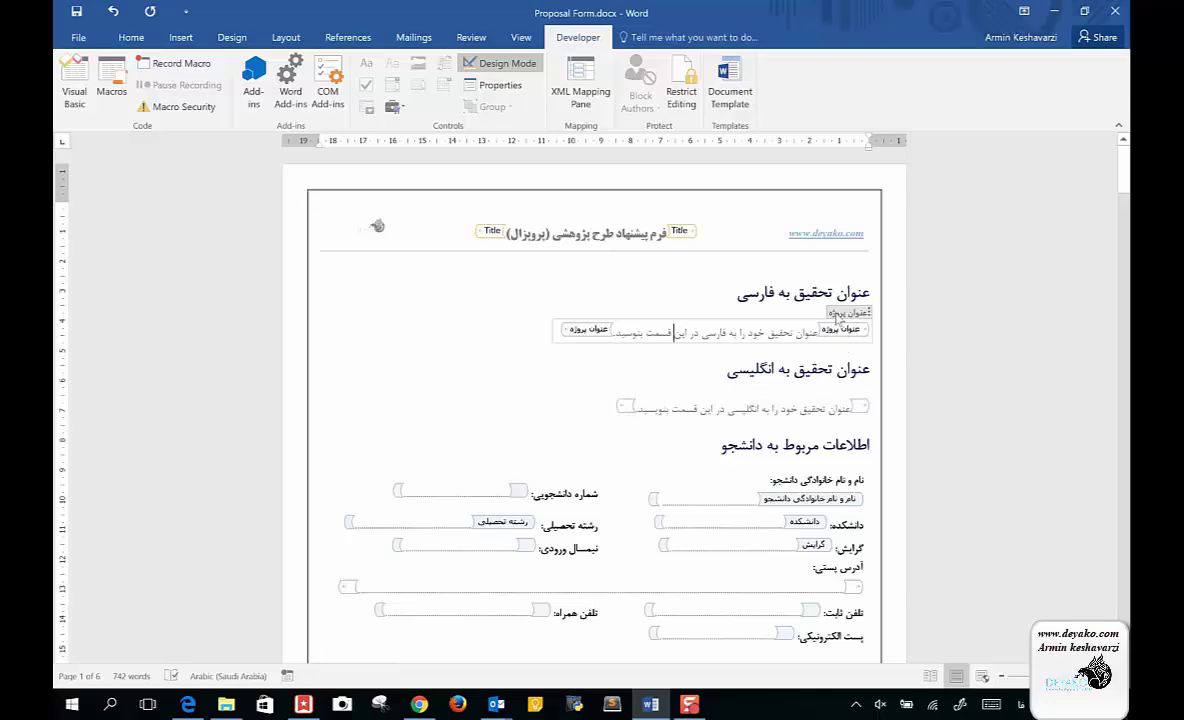
Reopen the Persian-title field's properties to verify its title and tag, closing without changes
{"action": "left_click", "coordinate": [673, 333]}
{"action": "left_click", "coordinate": [492, 85]}
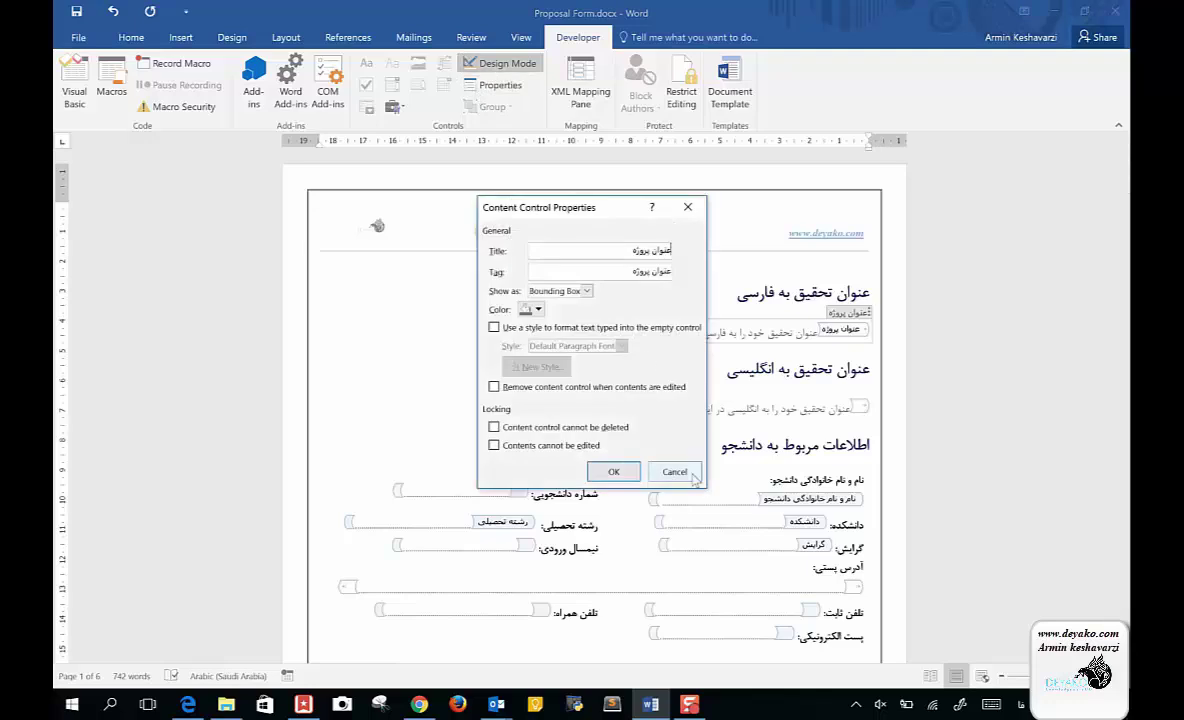
{"action": "left_click", "coordinate": [693, 477]}
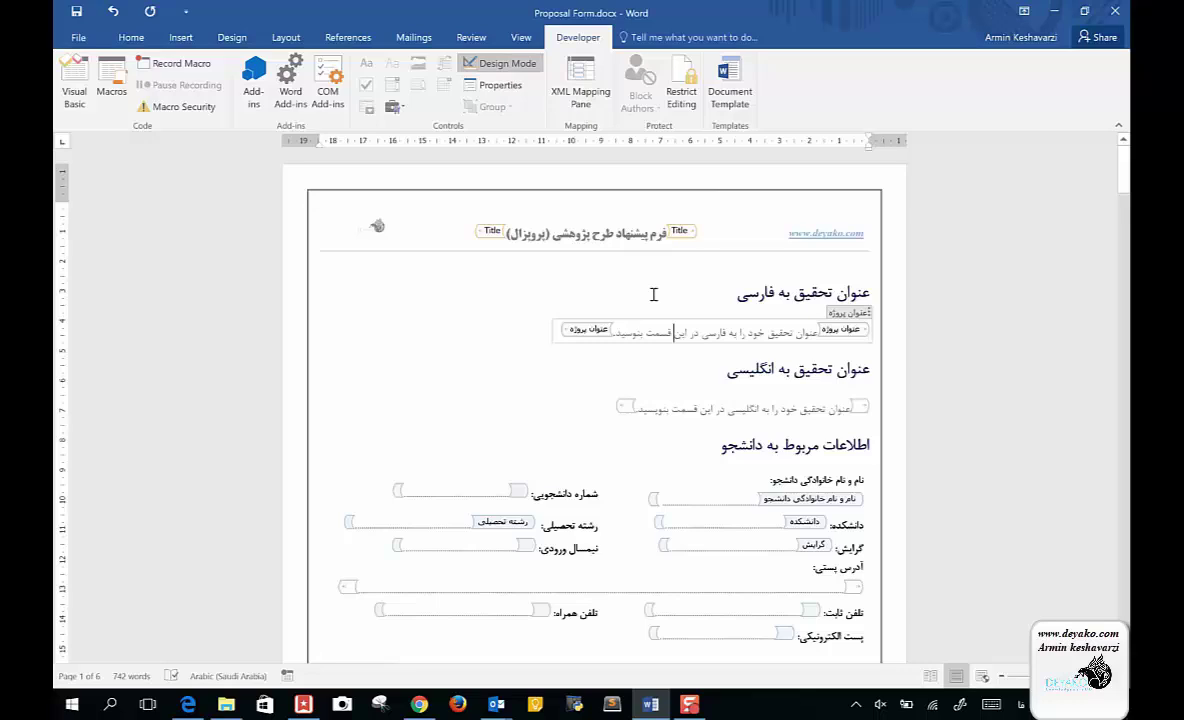
{"action": "left_click", "coordinate": [497, 63]}
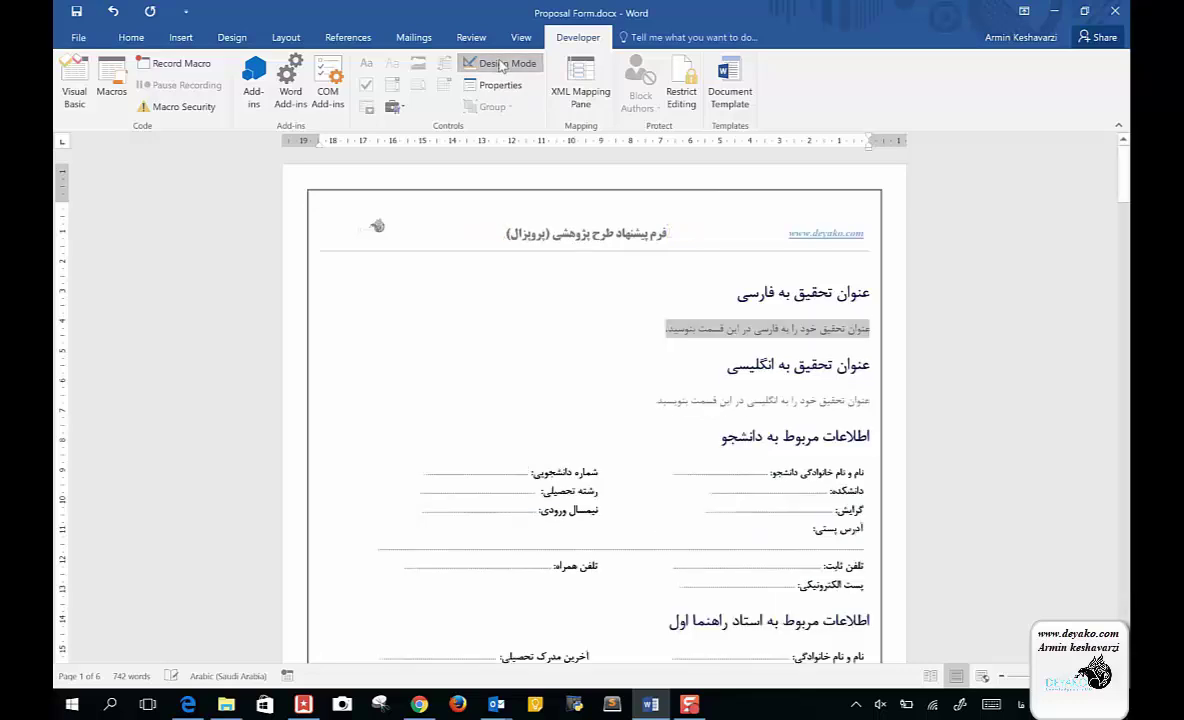
{"action": "left_click", "coordinate": [794, 356]}
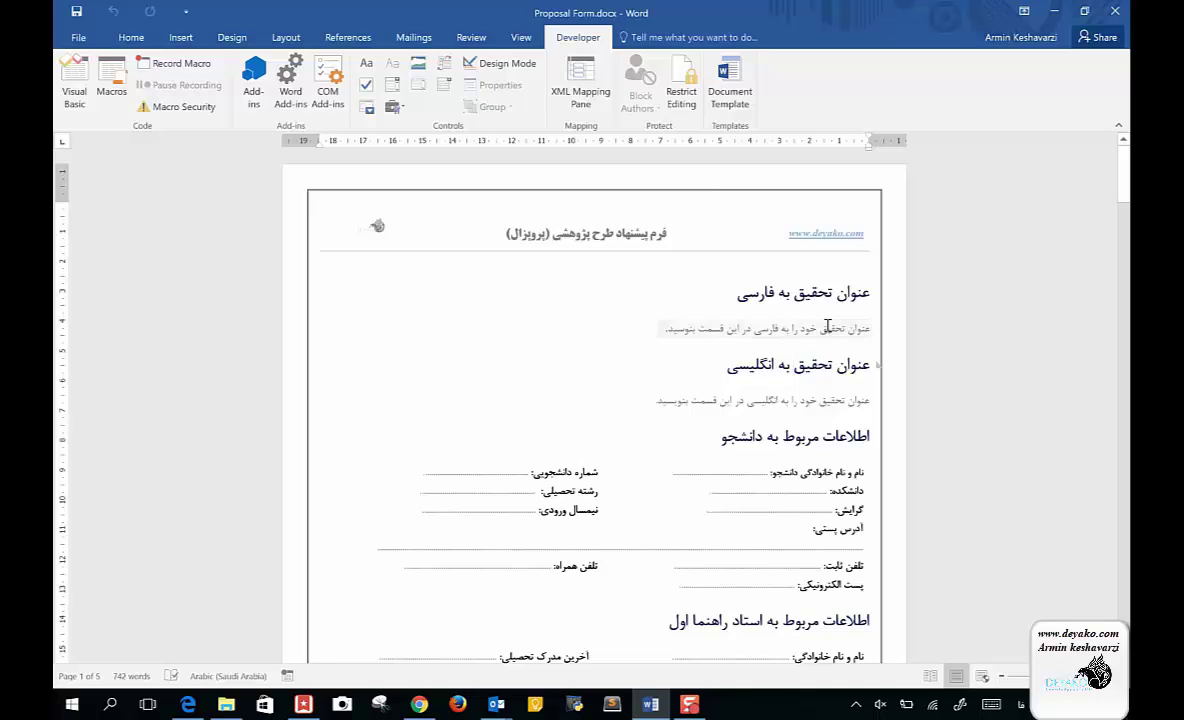
{"action": "left_click", "coordinate": [828, 327]}
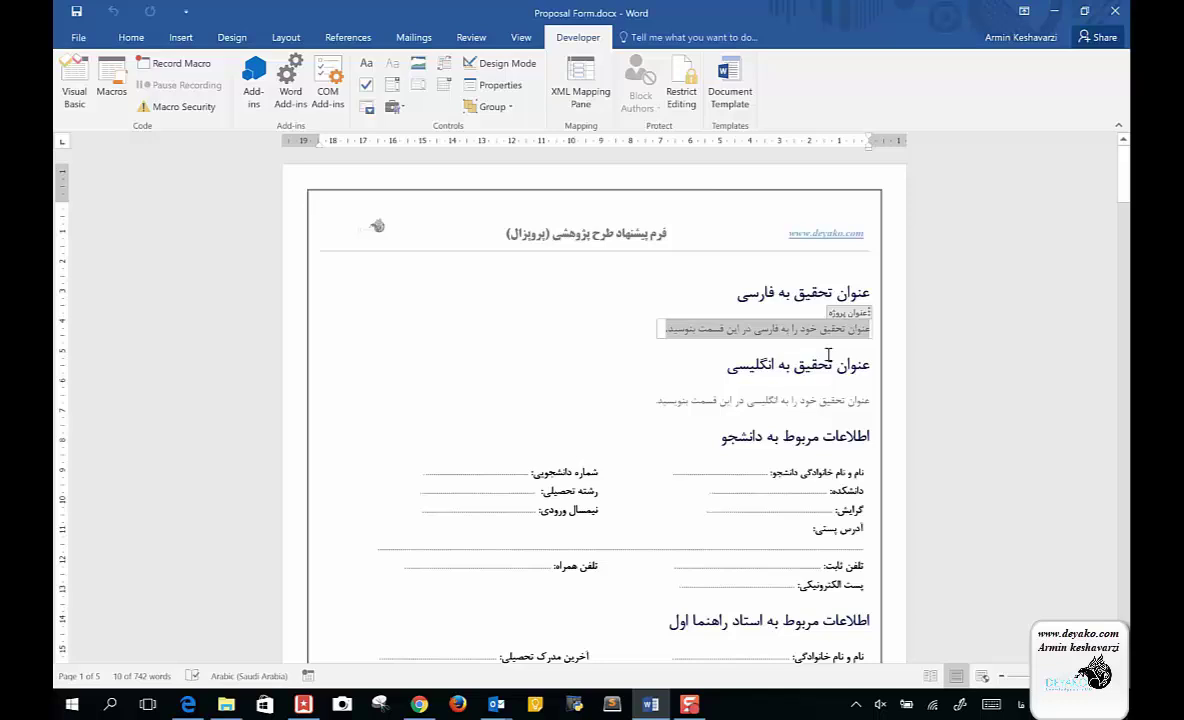
{"action": "left_click", "coordinate": [811, 373]}
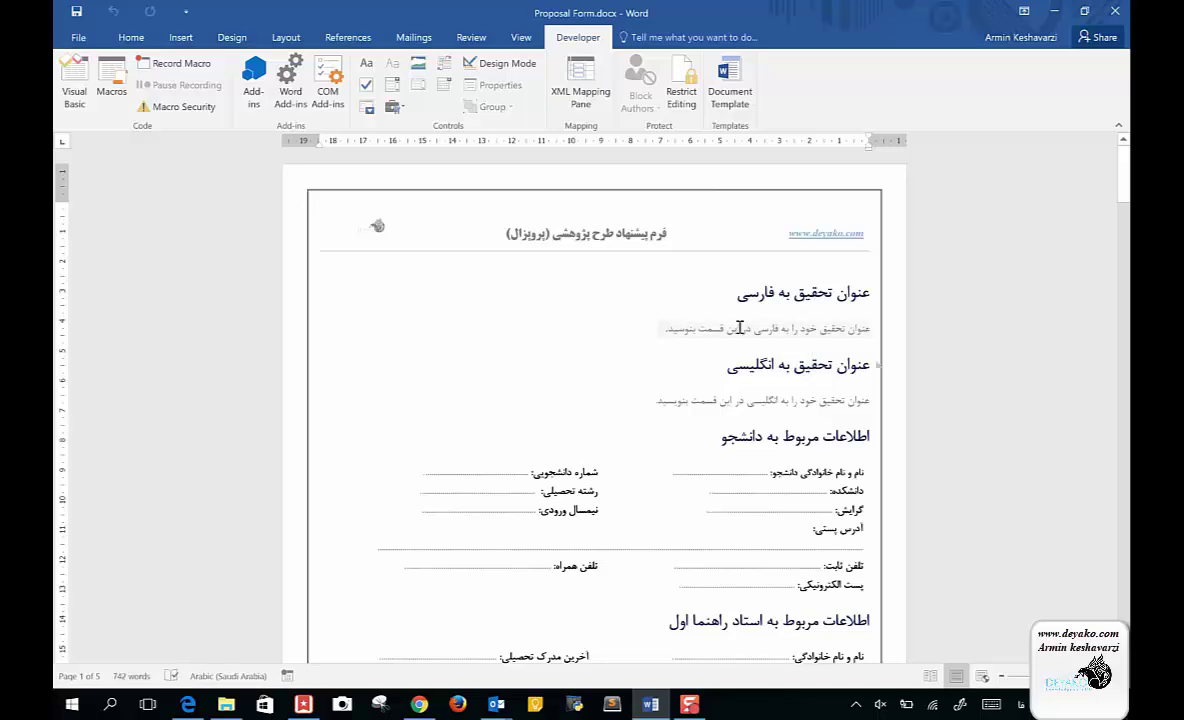
{"action": "scroll", "coordinate": [739, 328], "scroll_direction": "down", "scroll_amount": 2}
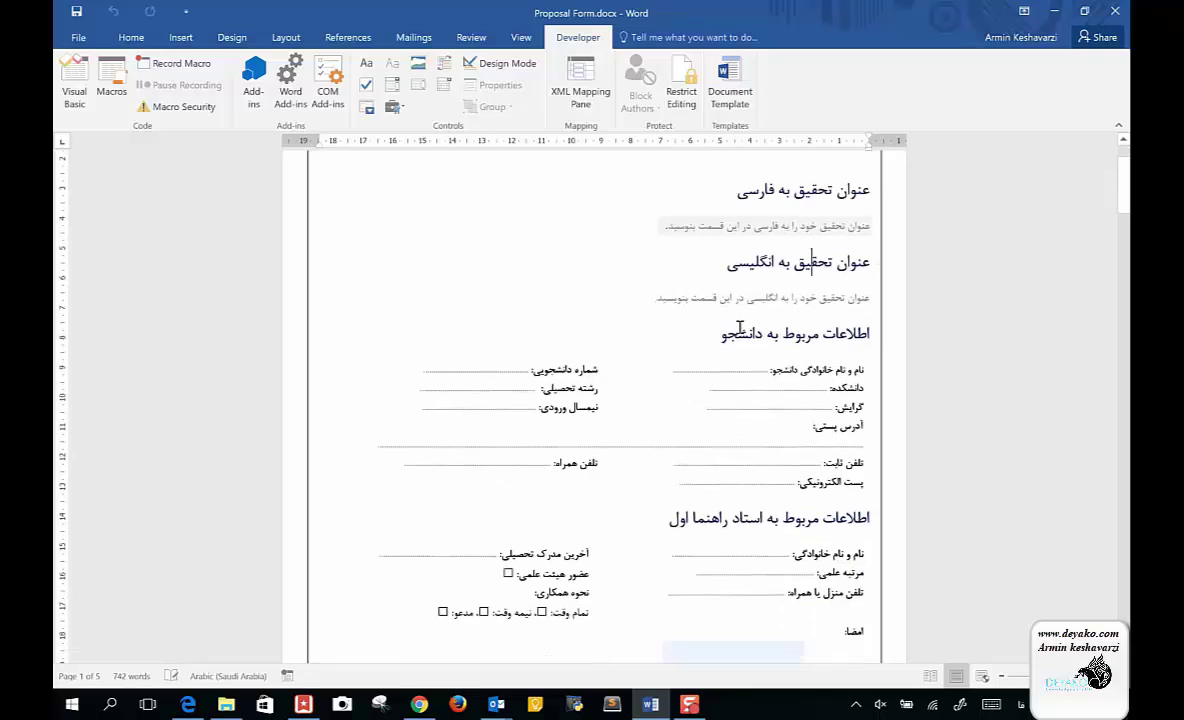
{"action": "scroll", "coordinate": [739, 328], "scroll_direction": "up", "scroll_amount": 2}
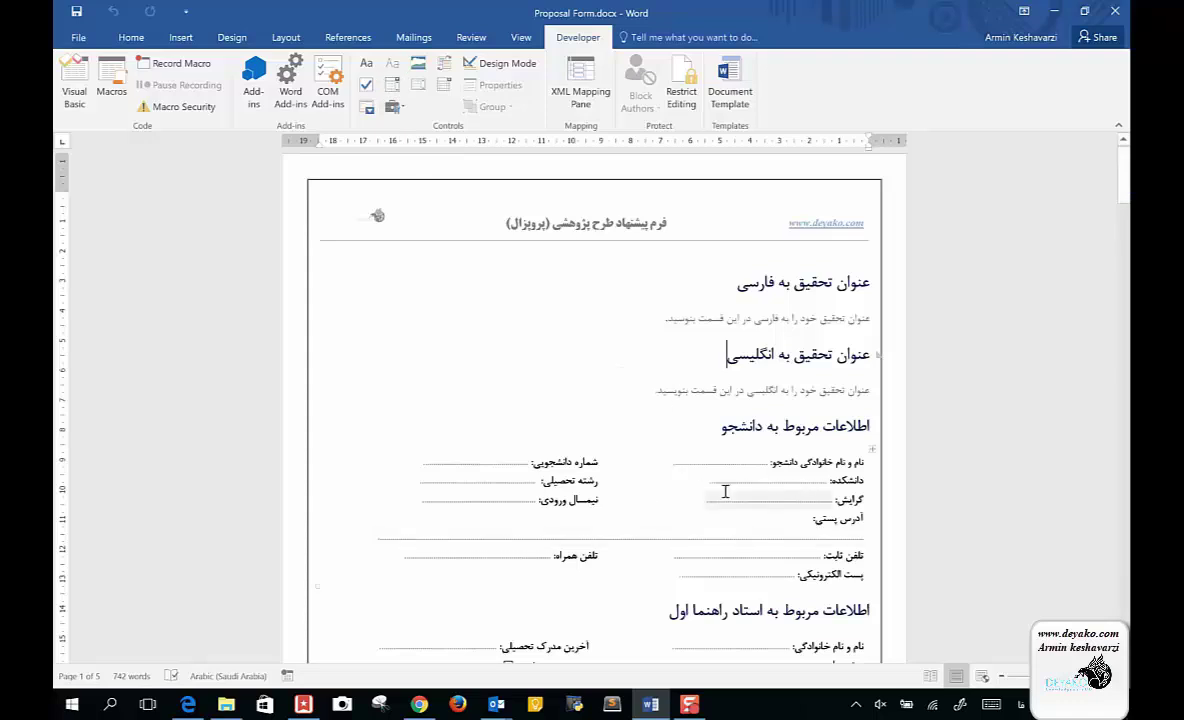
Browse the Legacy Tools gallery without inserting anything, then put the cursor after the Persian-title heading
{"action": "left_click", "coordinate": [400, 108]}
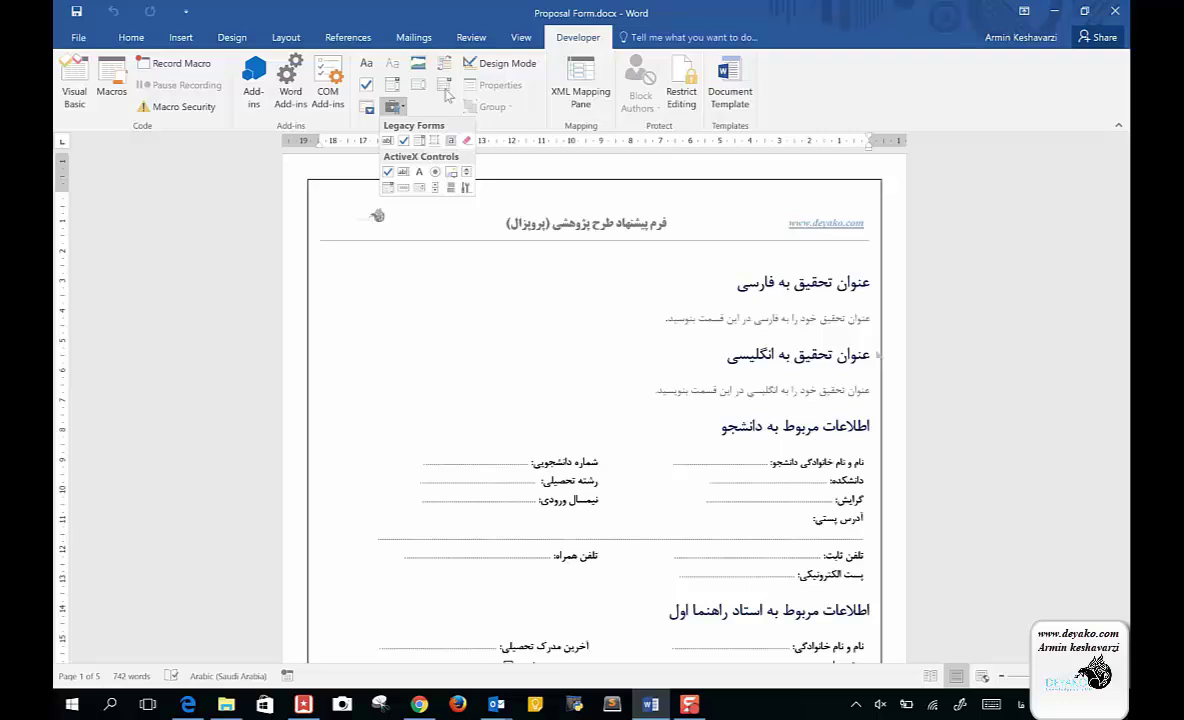
{"action": "left_click", "coordinate": [732, 313]}
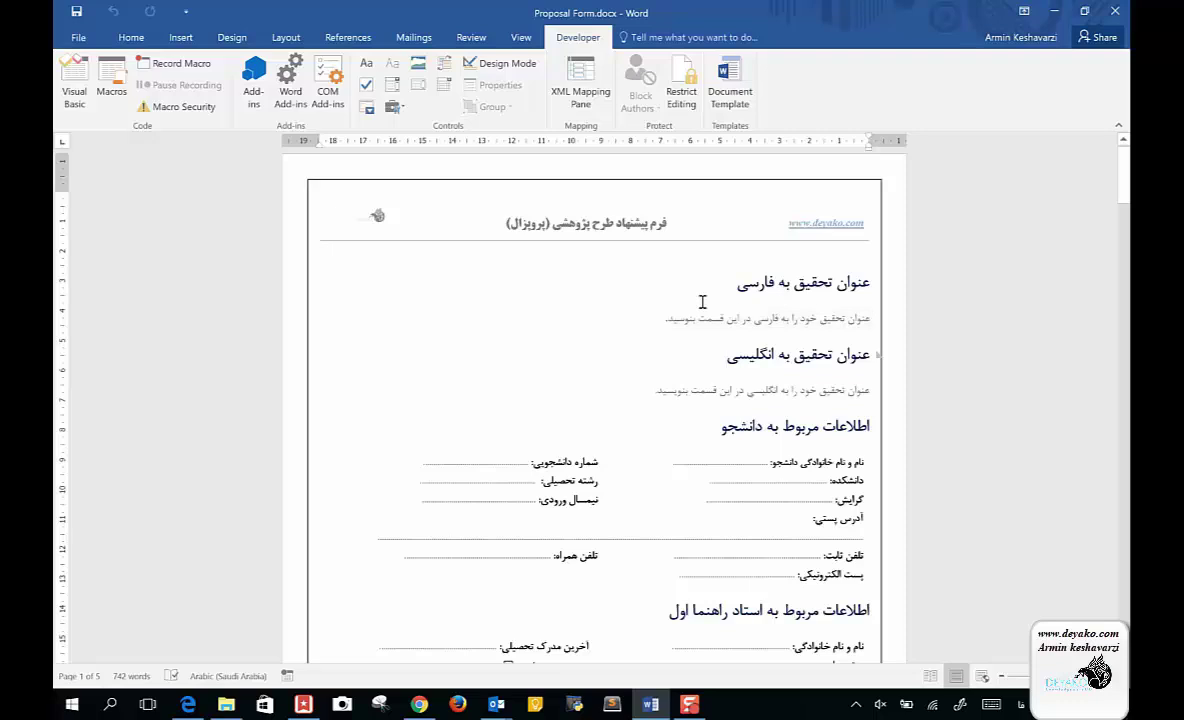
{"action": "left_click", "coordinate": [700, 299]}
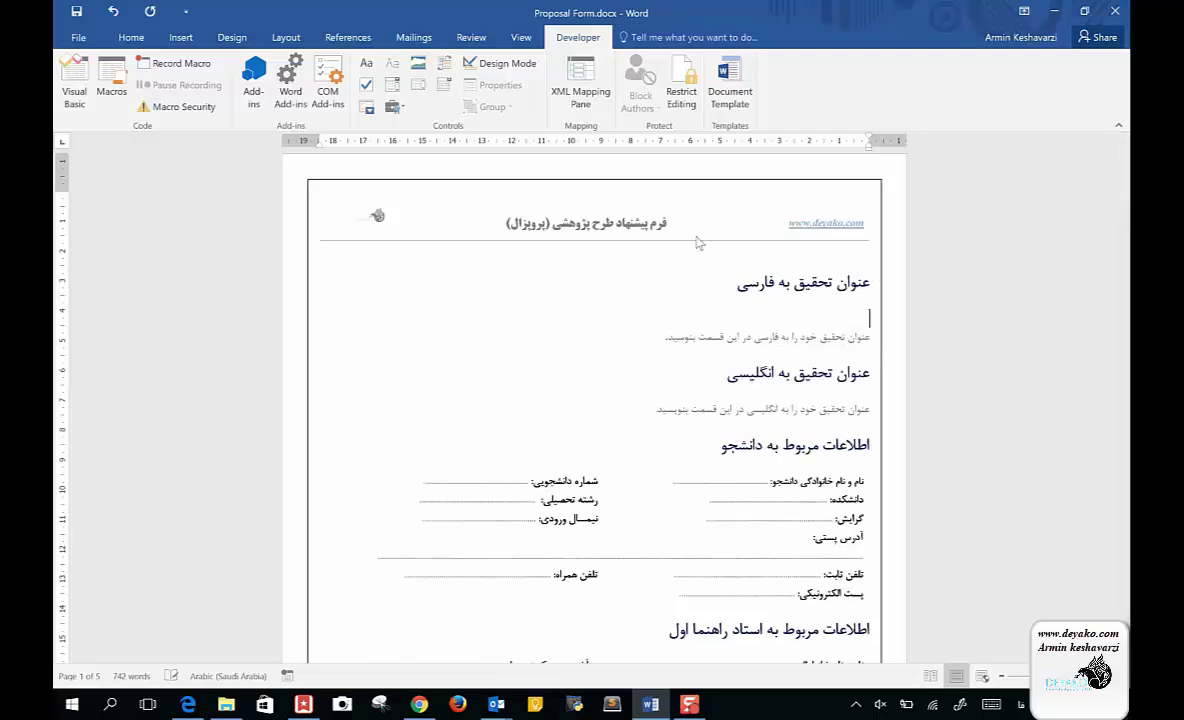
{"action": "left_click", "coordinate": [445, 85]}
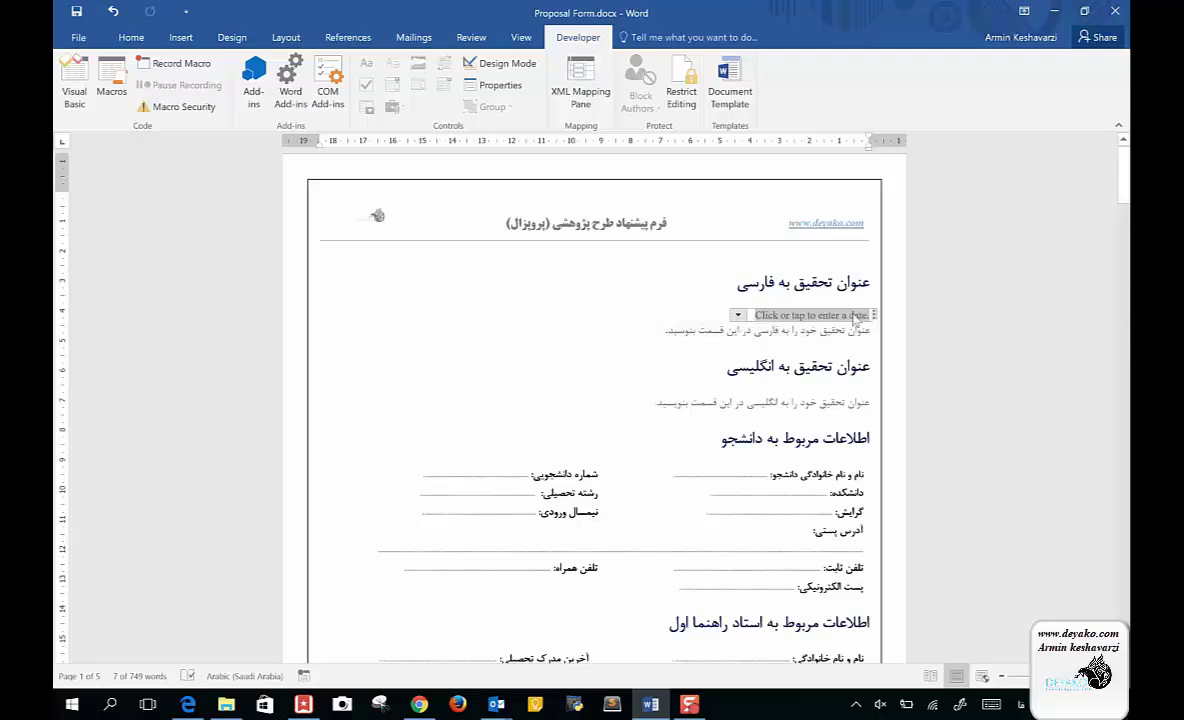
{"action": "left_click", "coordinate": [738, 316]}
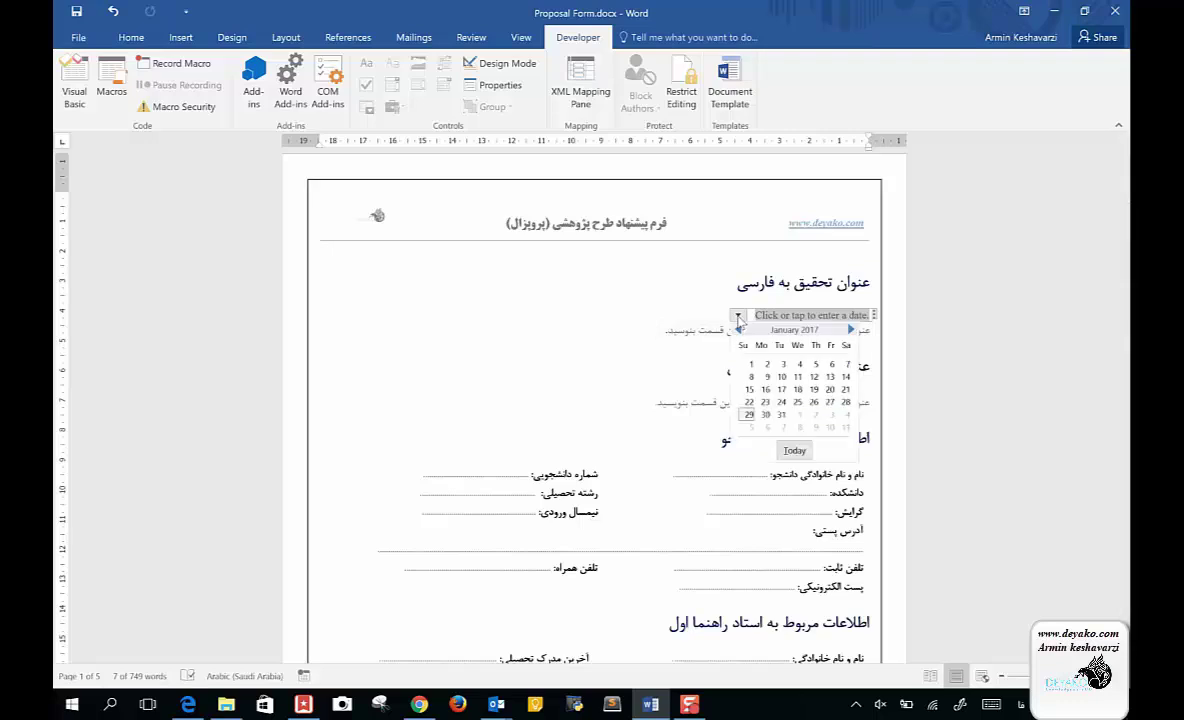
{"action": "left_click", "coordinate": [800, 452]}
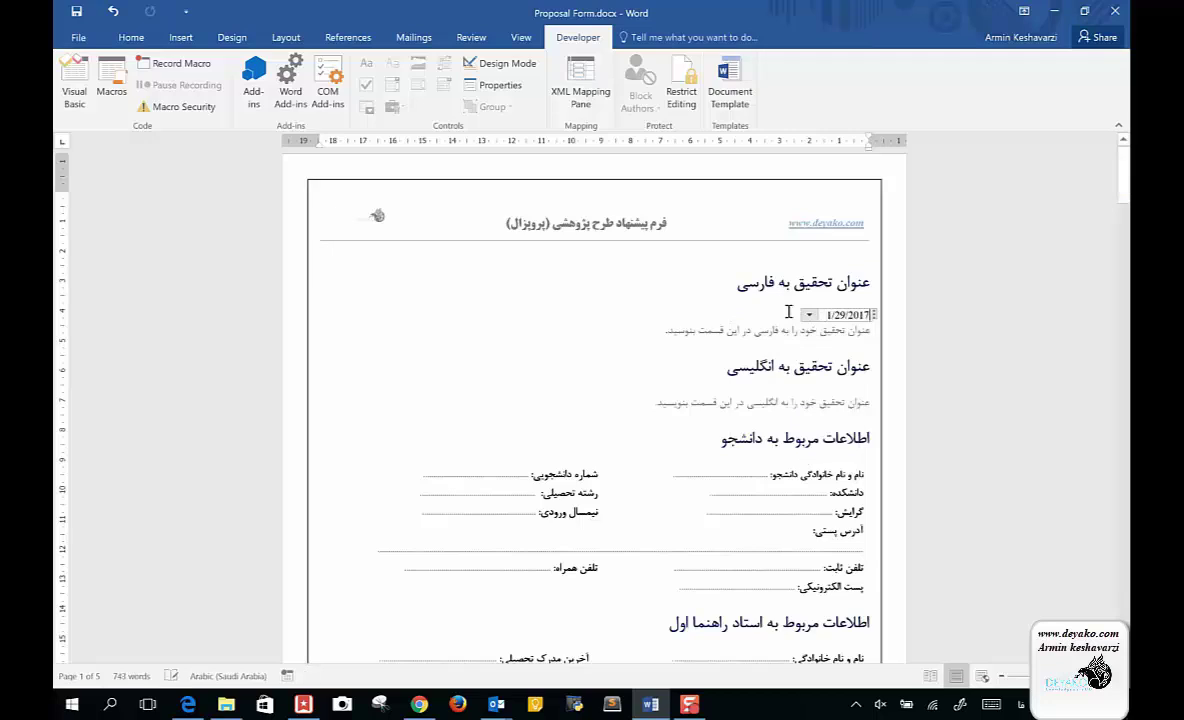
{"action": "key", "text": "alt+shift"}
{"action": "triple_click", "coordinate": [853, 313]}
{"action": "key", "text": "Delete"}
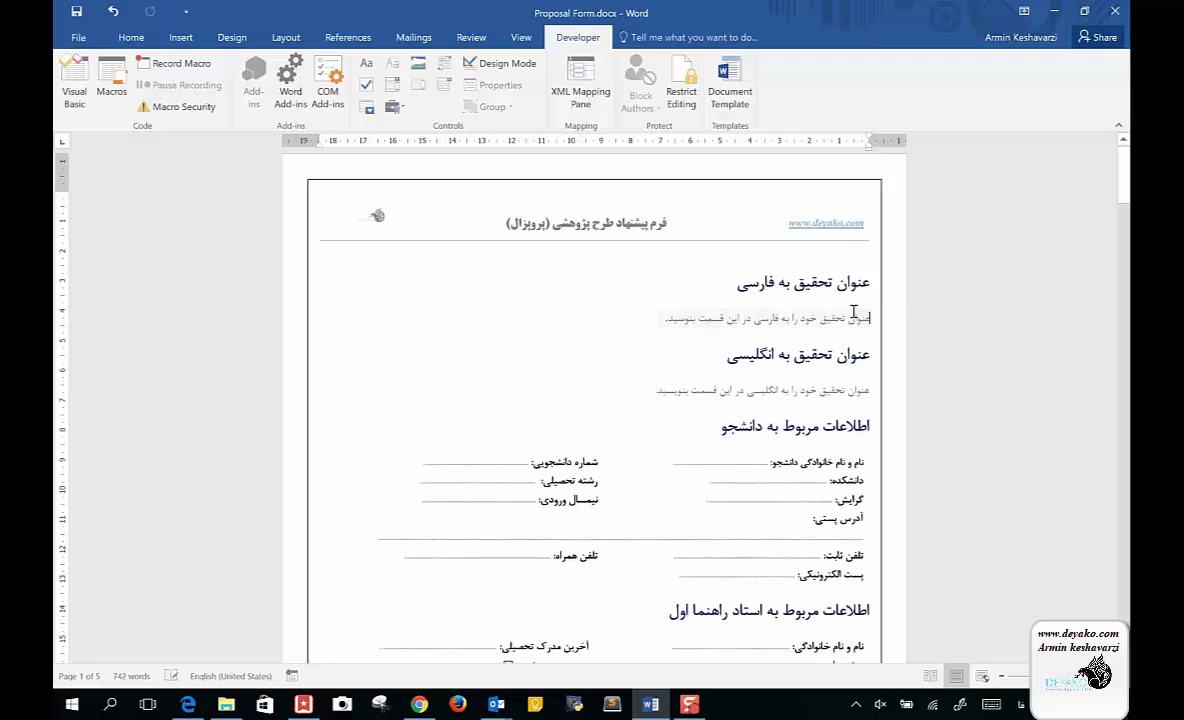
Switch to Arabic input, select the student-name field, and turn on Design Mode to show field tags
{"action": "scroll", "coordinate": [853, 313], "scroll_direction": "down", "scroll_amount": 3}
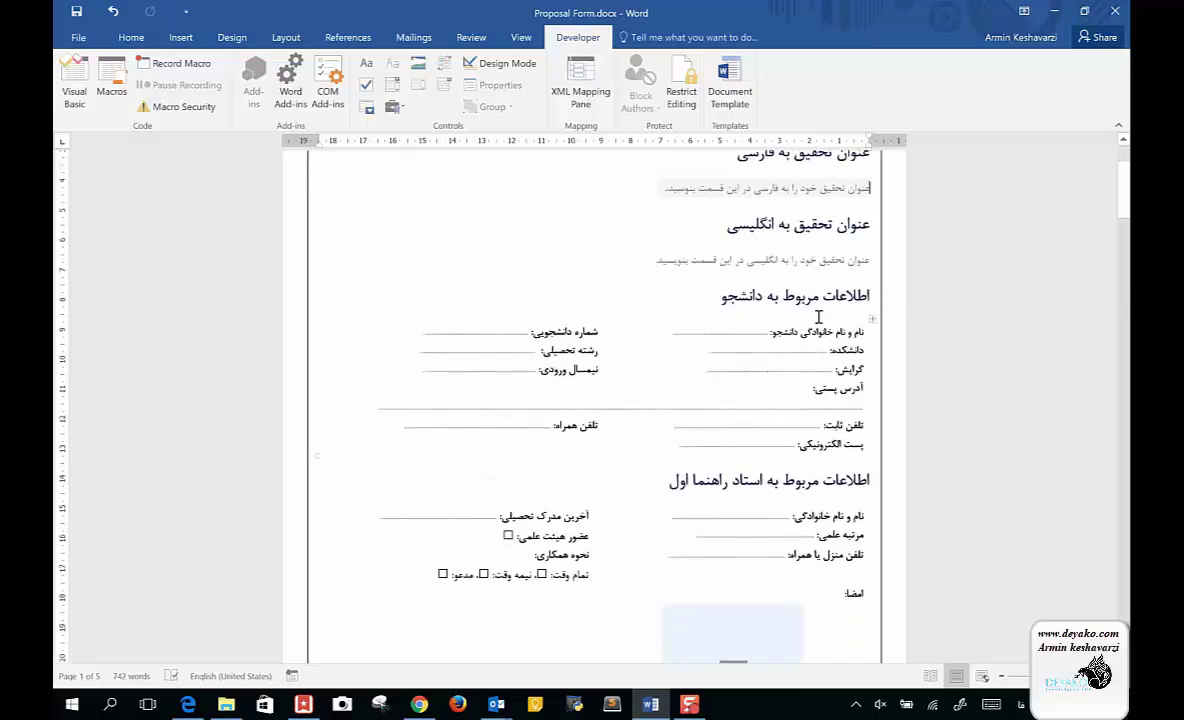
{"action": "key", "text": "alt+shift"}
{"action": "left_click", "coordinate": [871, 318]}
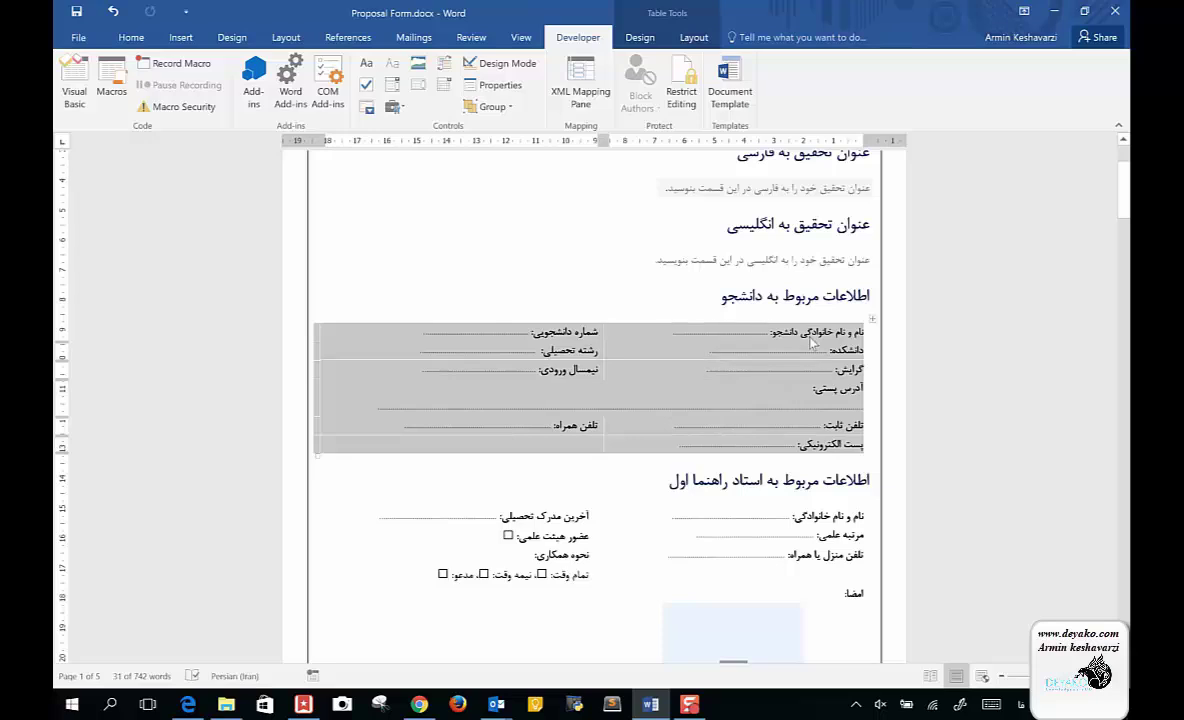
{"action": "left_click", "coordinate": [744, 341]}
{"action": "left_click", "coordinate": [729, 337]}
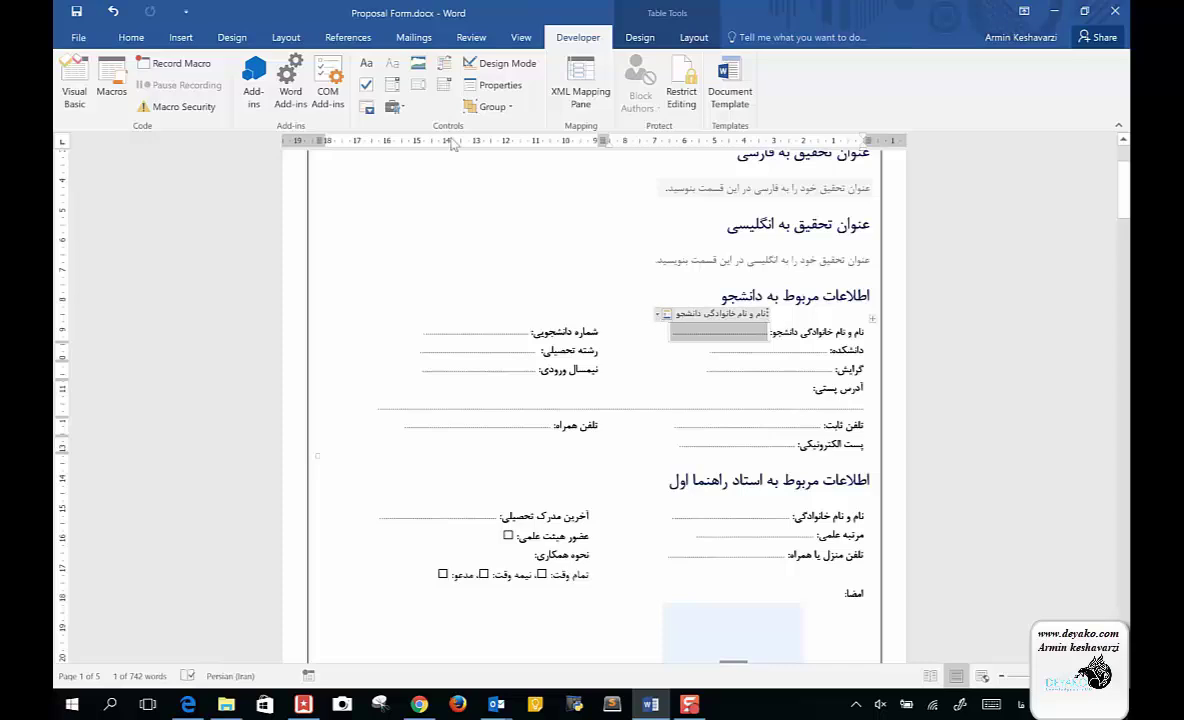
{"action": "left_click", "coordinate": [512, 64]}
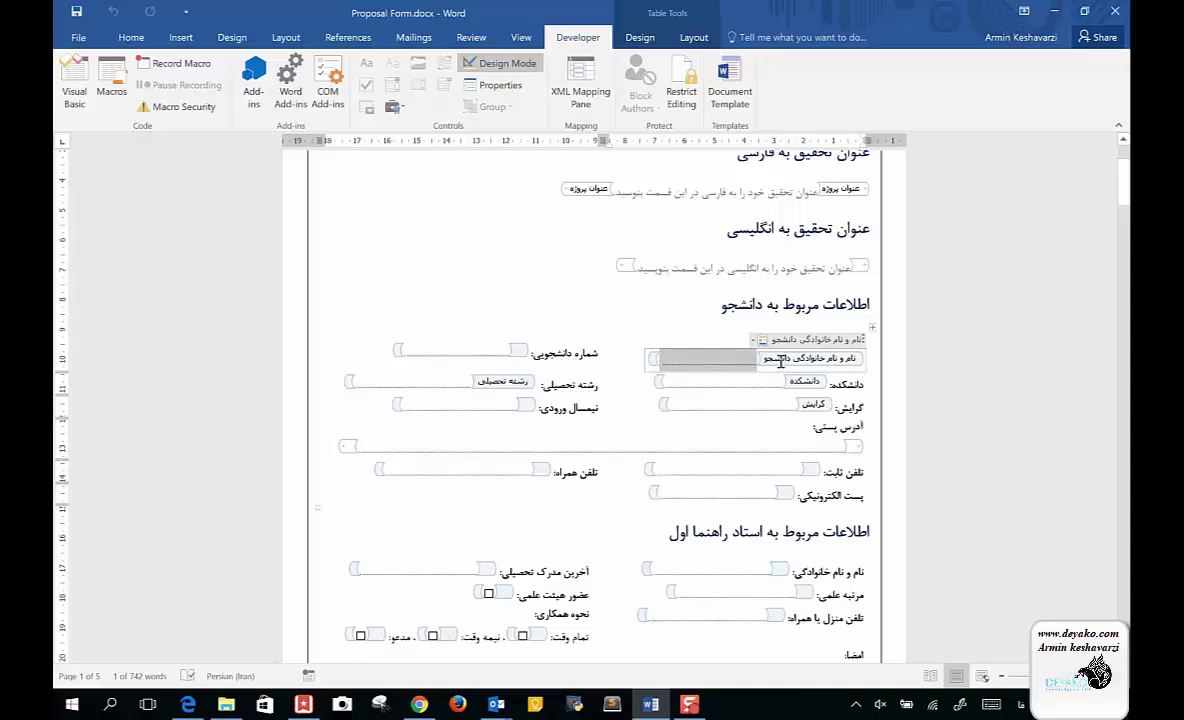
{"action": "left_click", "coordinate": [848, 393]}
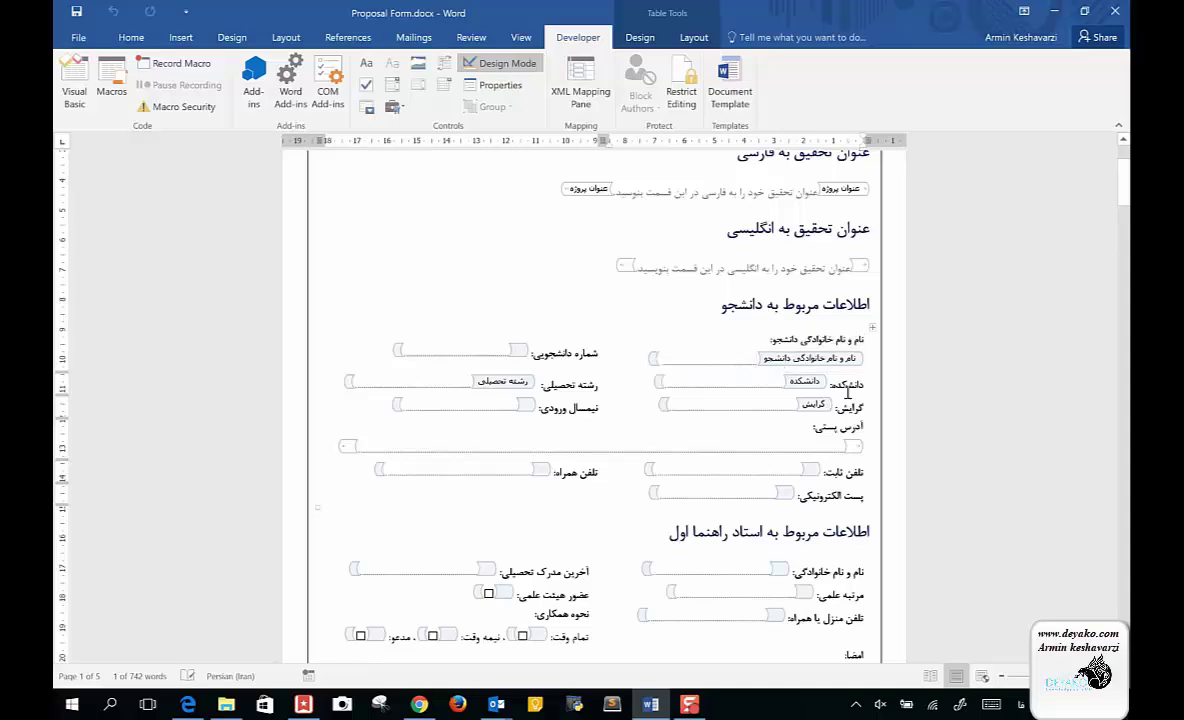
{"action": "left_click", "coordinate": [779, 350]}
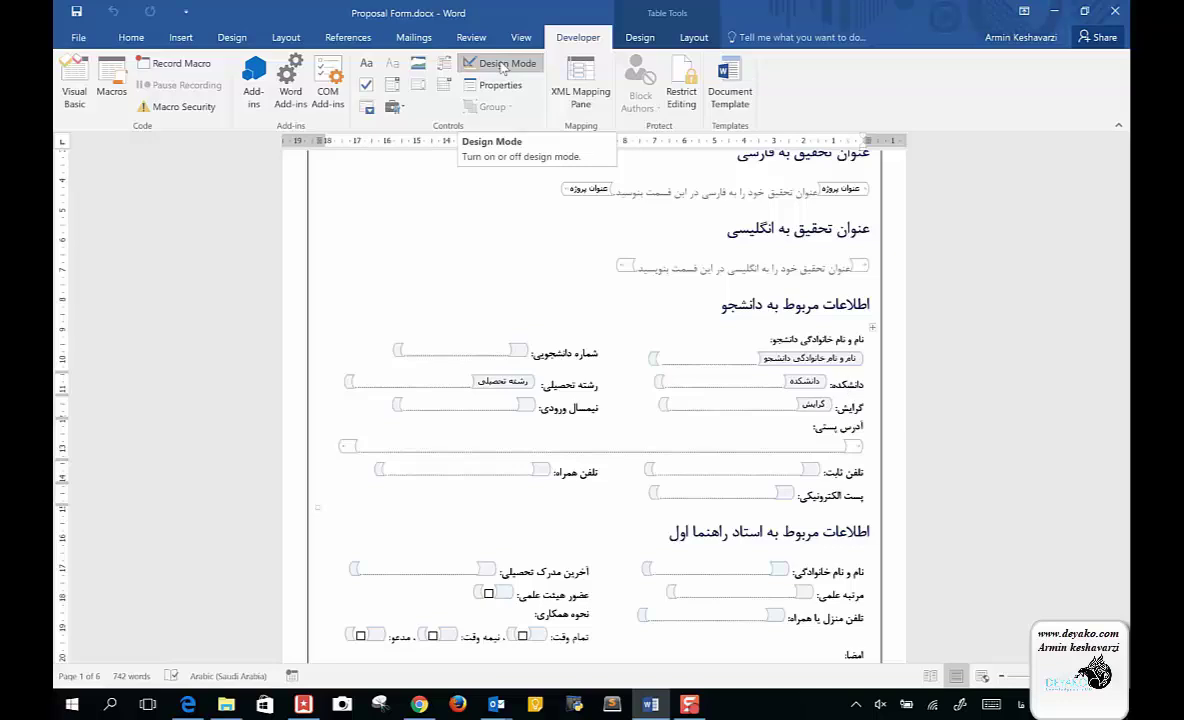
In Design Mode, delete part of the student-name field's placeholder text, undoing an accidental line break
{"action": "left_click", "coordinate": [502, 64]}
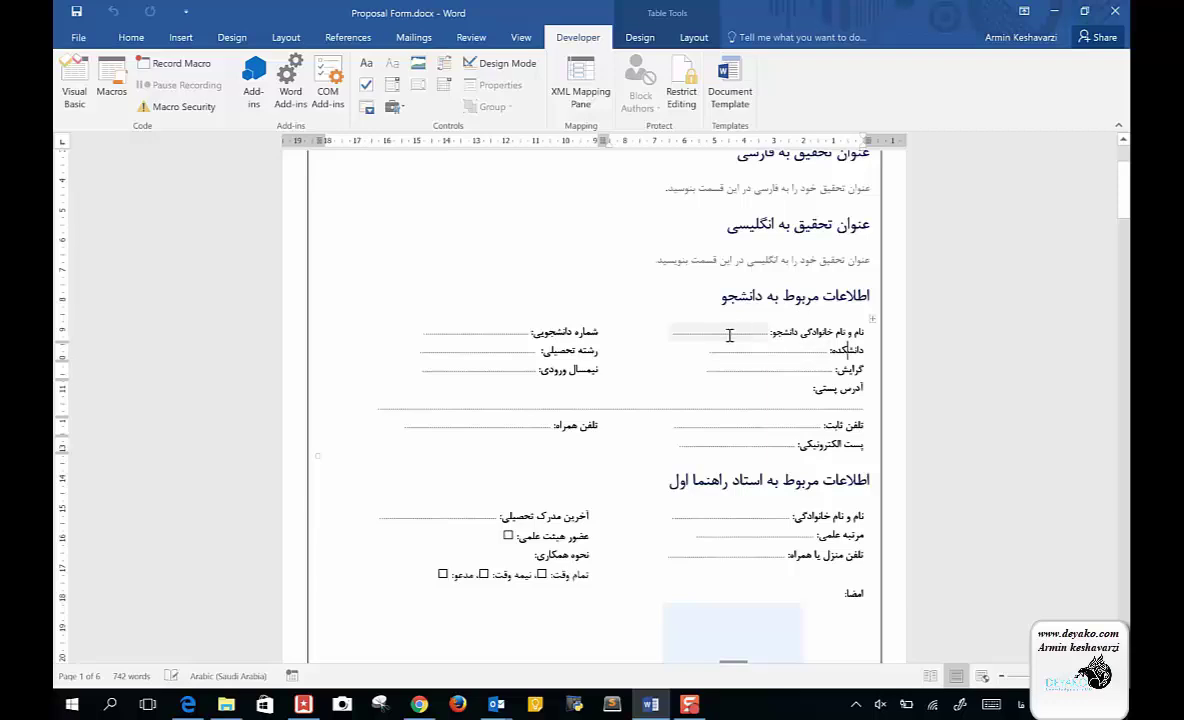
{"action": "left_click", "coordinate": [504, 70]}
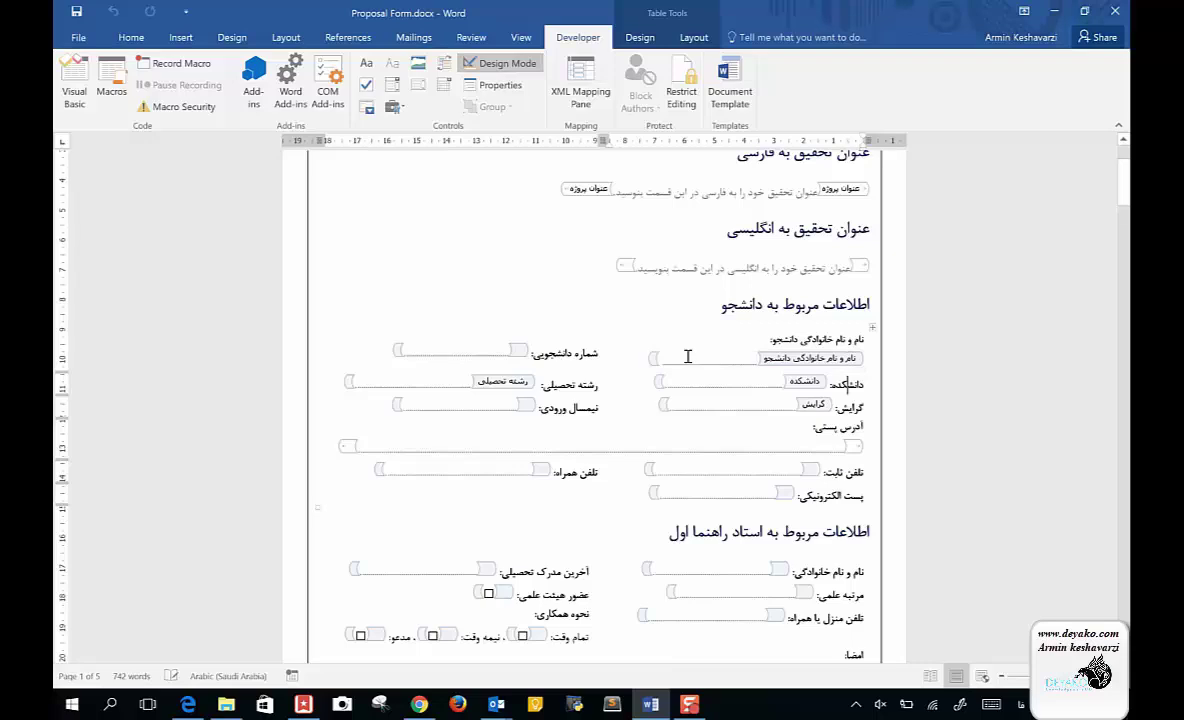
{"action": "left_click_drag", "start_coordinate": [663, 360], "coordinate": [757, 365]}
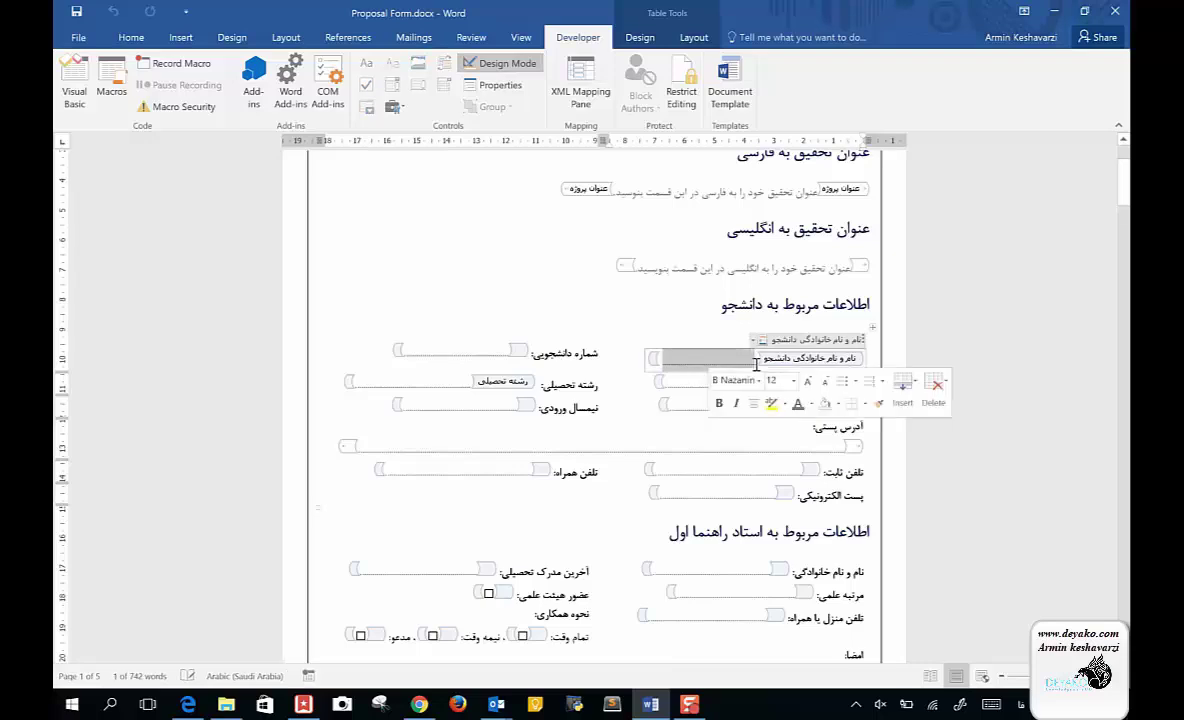
{"action": "key", "text": "Delete"}
{"action": "key", "text": "Delete"}
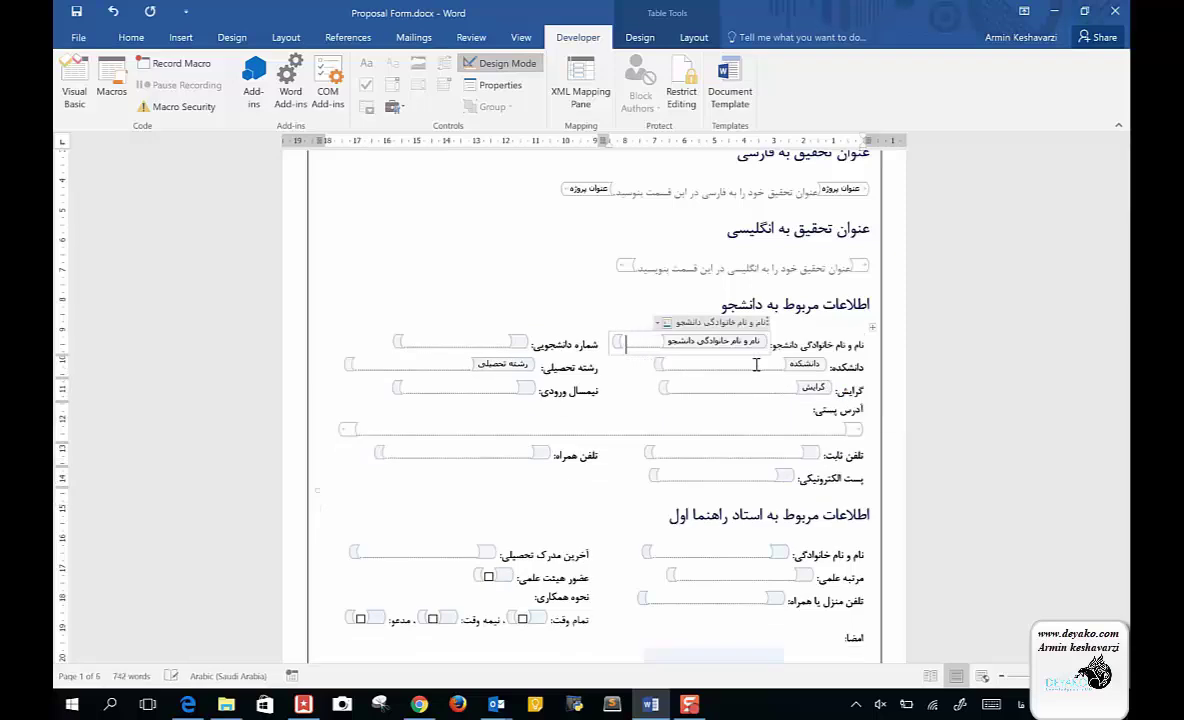
{"action": "key", "text": "Return"}
{"action": "key", "text": "ctrl+z"}
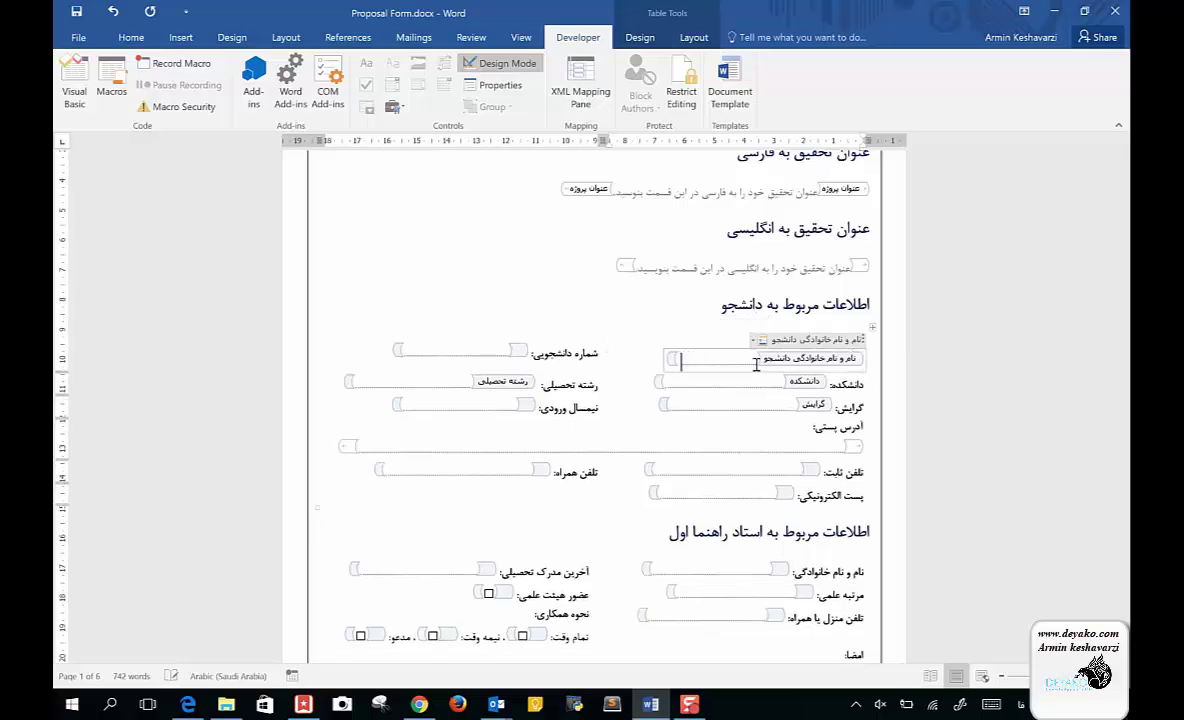
Turn off Design Mode and select the student-name field for filling in
{"action": "left_click", "coordinate": [497, 64]}
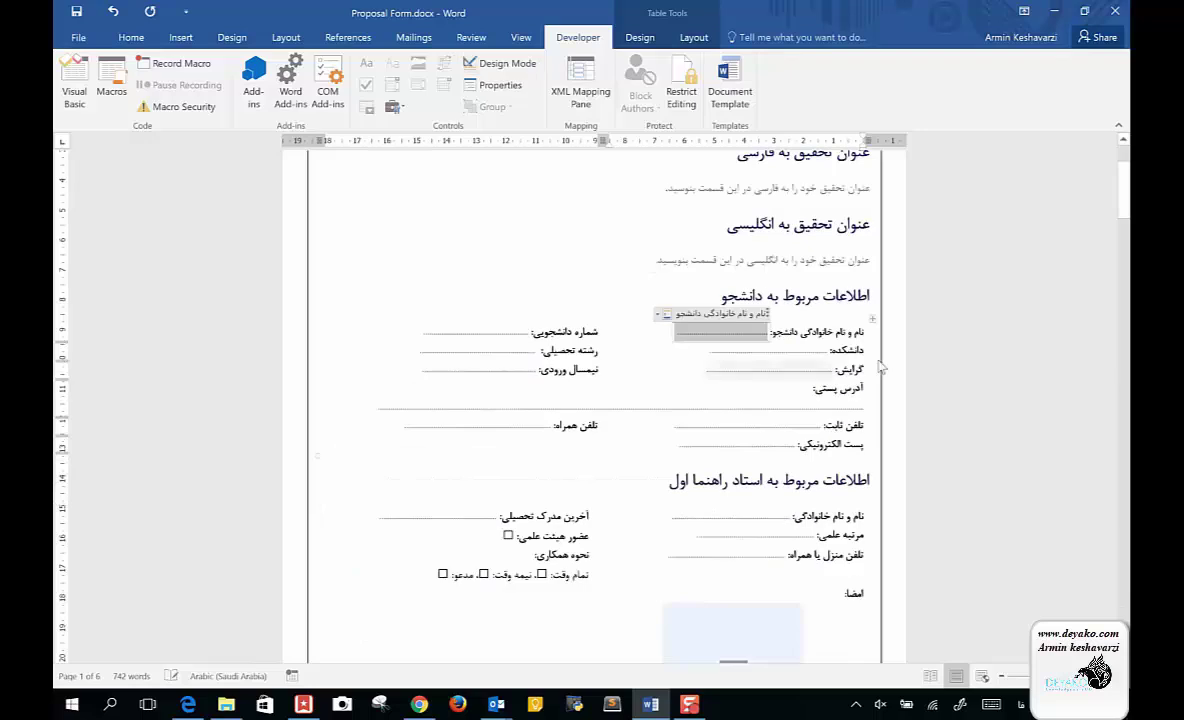
{"action": "left_click", "coordinate": [691, 330]}
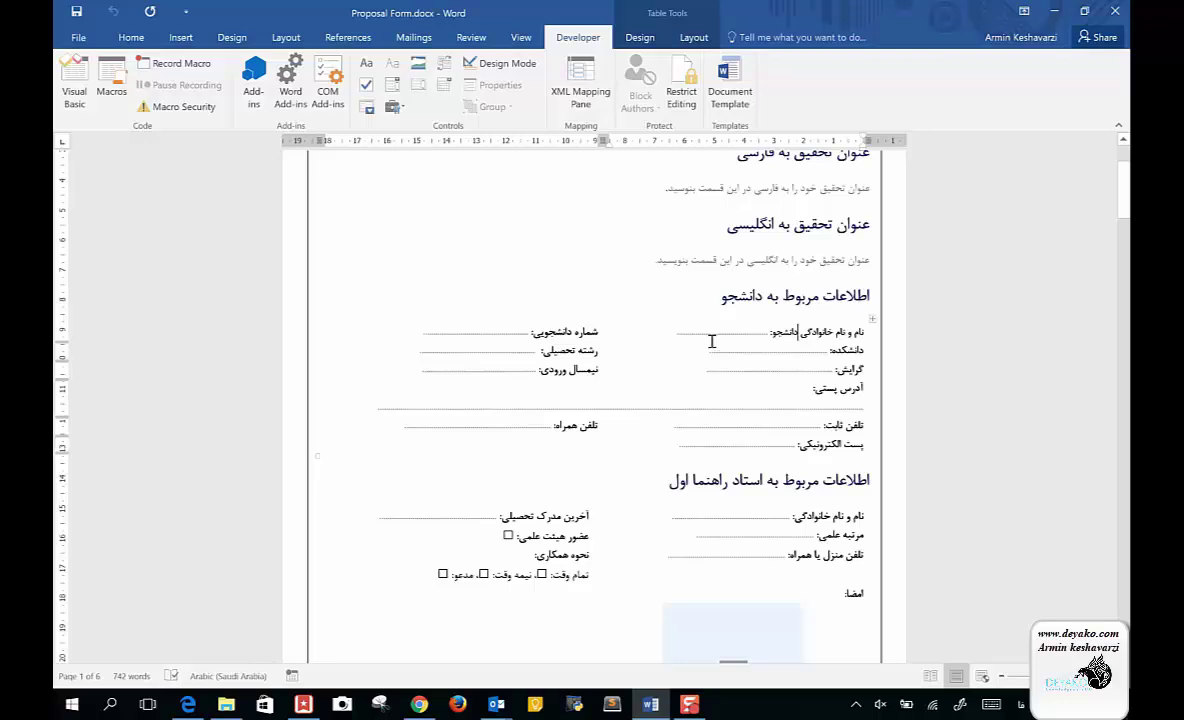
{"action": "left_click", "coordinate": [718, 333]}
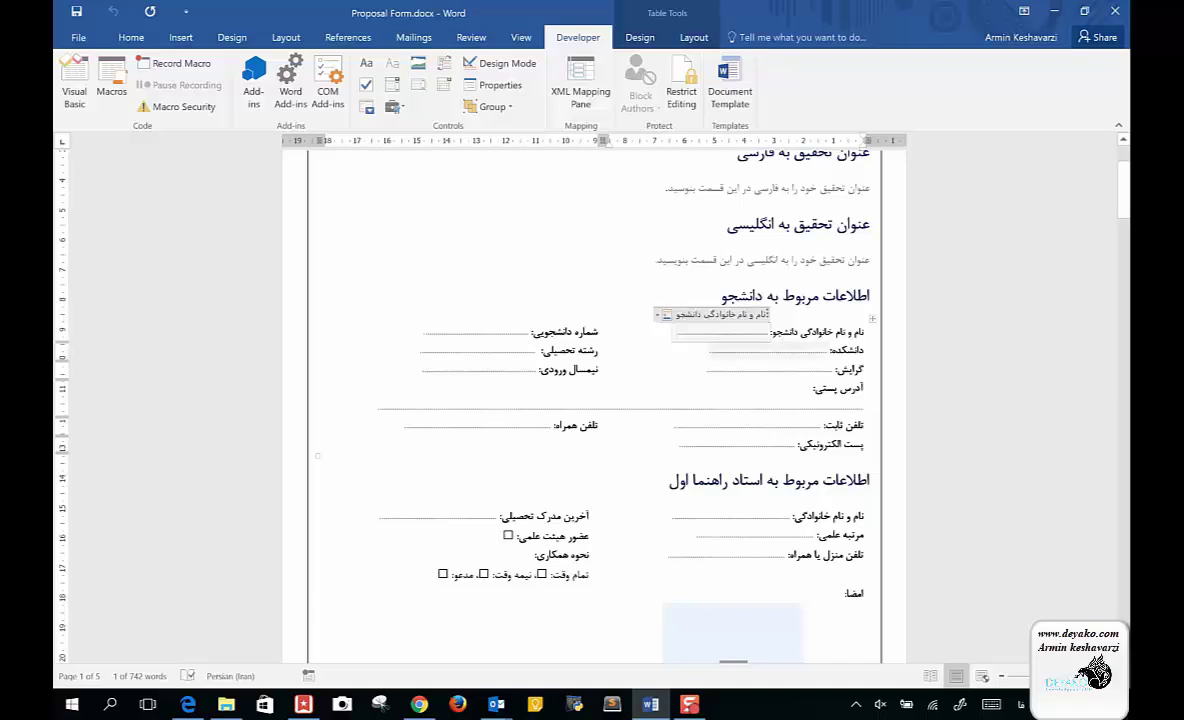
{"action": "type", "text": "آرمین کشاورزی"}
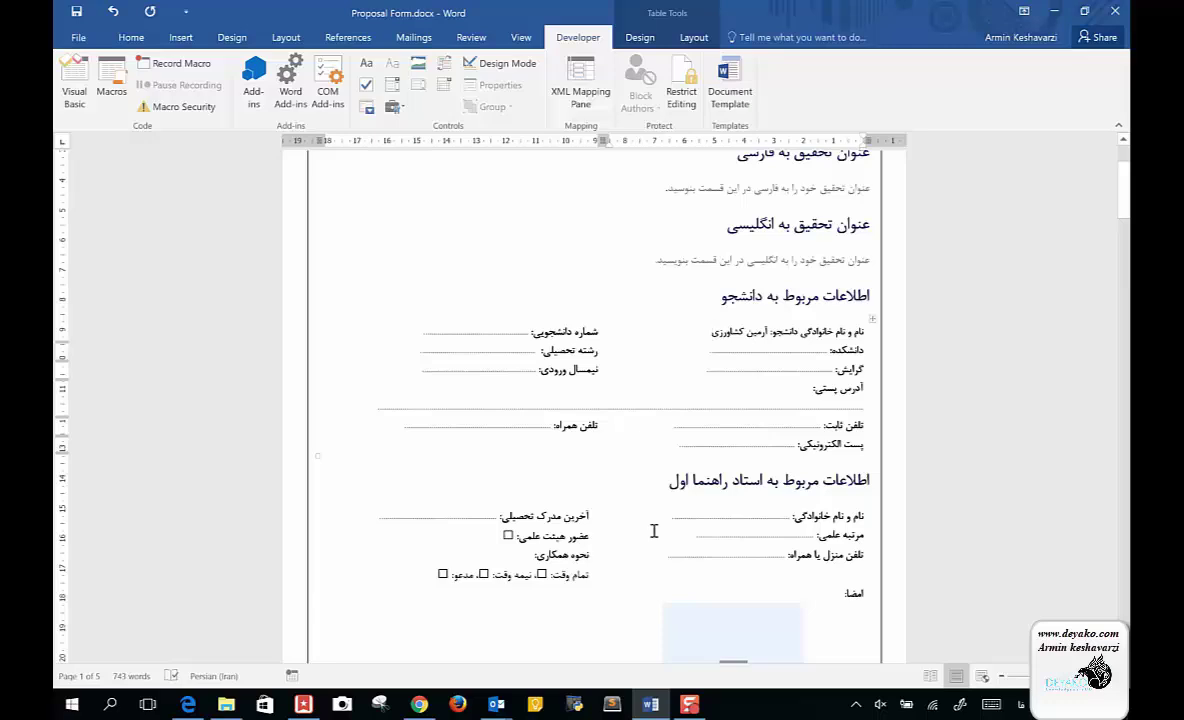
{"action": "scroll", "coordinate": [654, 531], "scroll_direction": "down", "scroll_amount": 3}
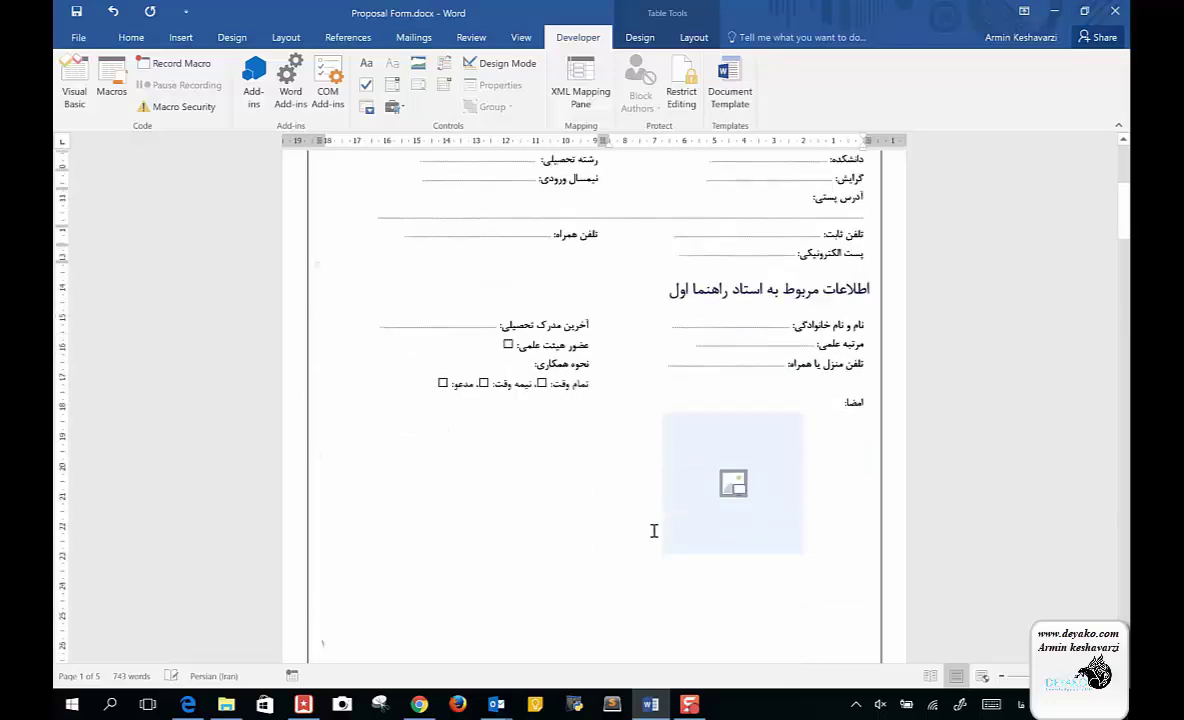
{"action": "scroll", "coordinate": [654, 531], "scroll_direction": "up", "scroll_amount": 1}
{"action": "scroll", "coordinate": [654, 531], "scroll_direction": "up", "scroll_amount": 4}
{"action": "scroll", "coordinate": [654, 531], "scroll_direction": "down", "scroll_amount": 3}
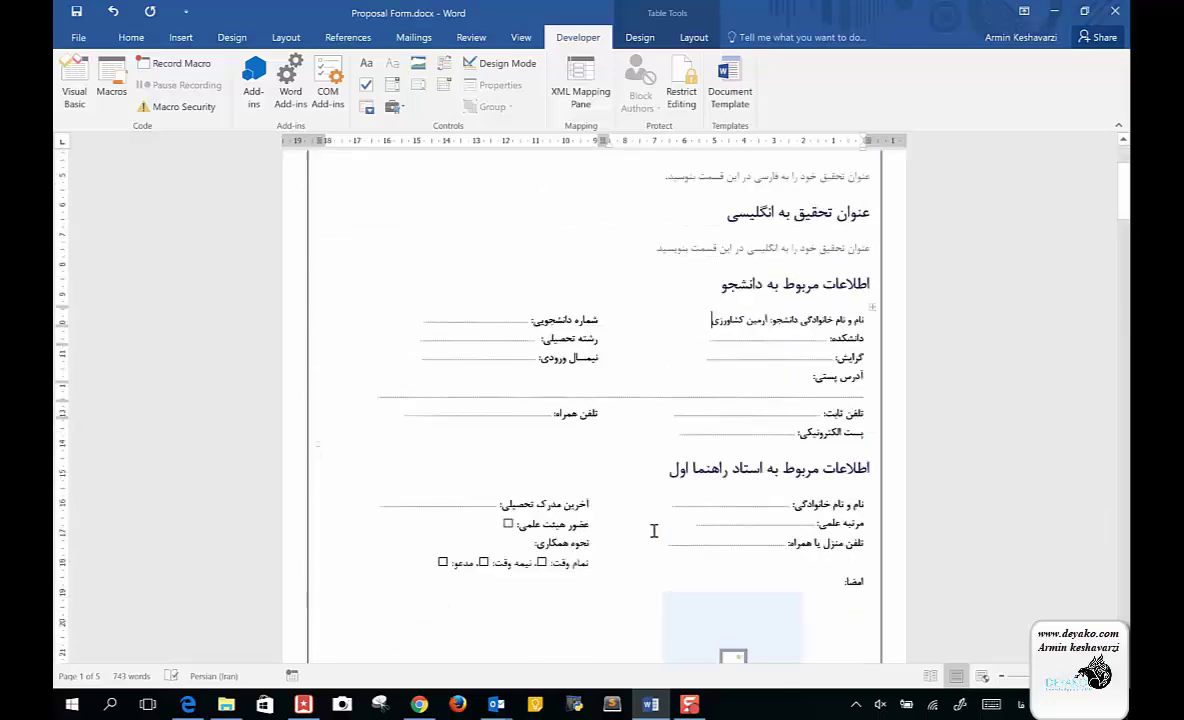
{"action": "scroll", "coordinate": [654, 531], "scroll_direction": "down", "scroll_amount": 2}
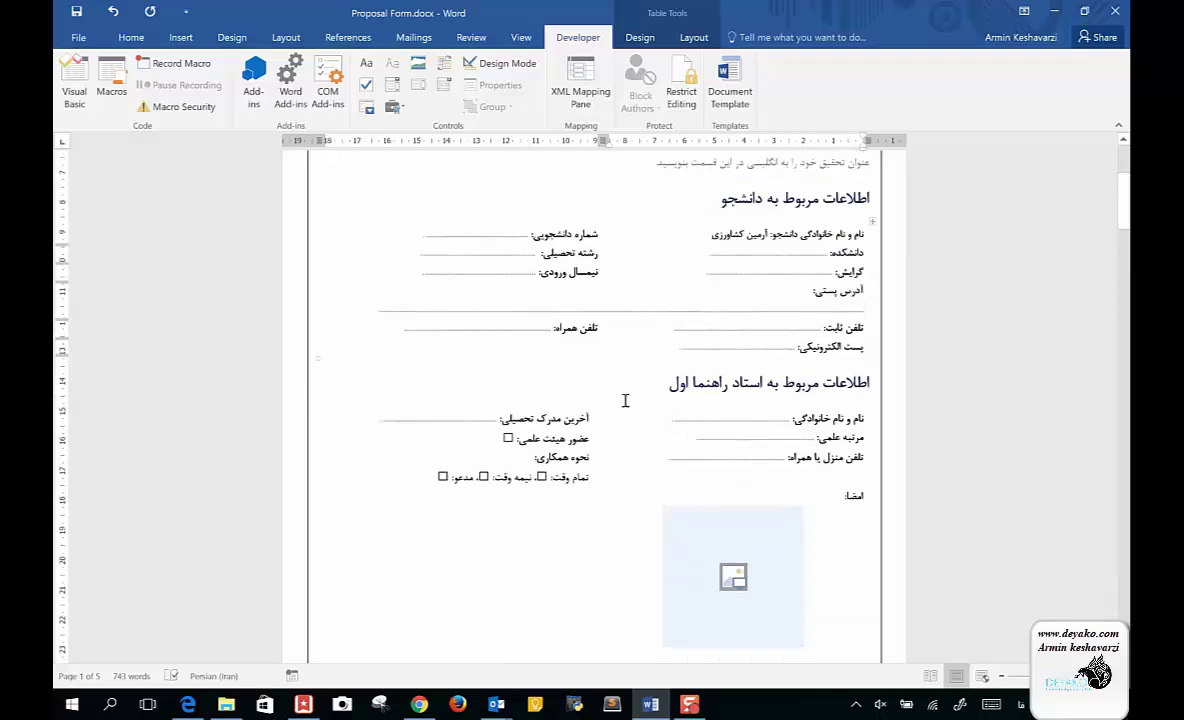
{"action": "scroll", "coordinate": [650, 431], "scroll_direction": "down", "scroll_amount": 1}
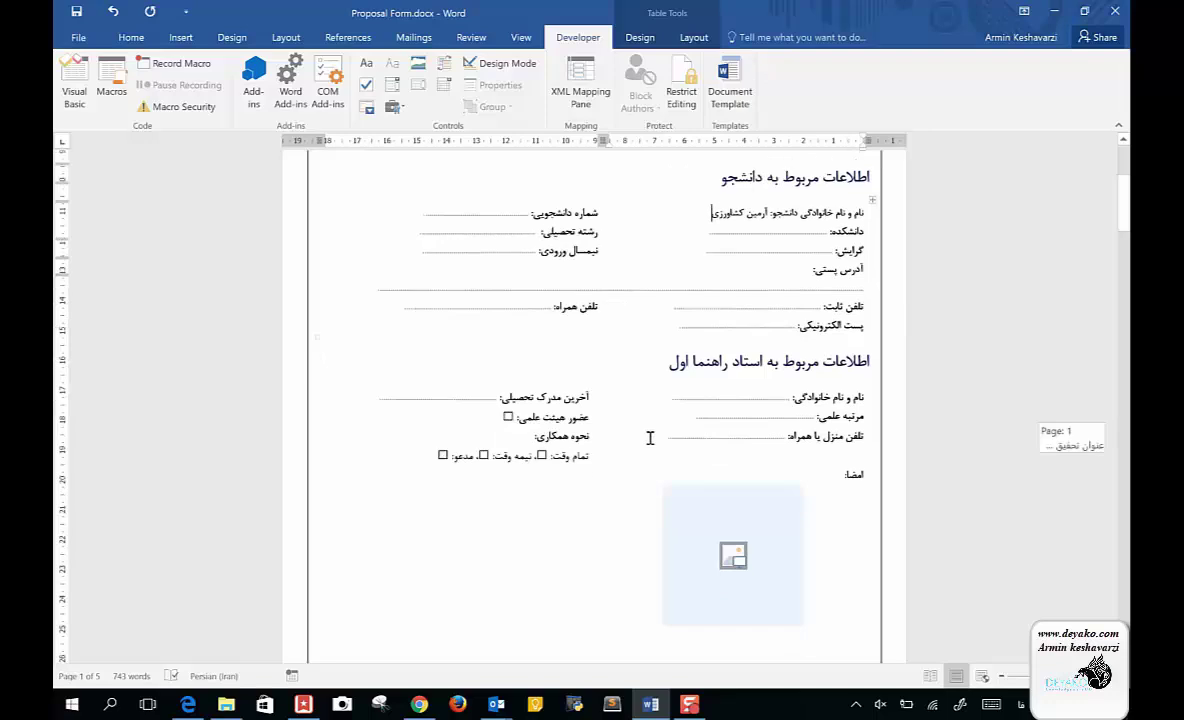
{"action": "scroll", "coordinate": [650, 444], "scroll_direction": "down", "scroll_amount": 5}
{"action": "scroll", "coordinate": [651, 444], "scroll_direction": "down", "scroll_amount": 2}
{"action": "scroll", "coordinate": [647, 437], "scroll_direction": "up", "scroll_amount": 3}
{"action": "scroll", "coordinate": [647, 437], "scroll_direction": "up", "scroll_amount": 4}
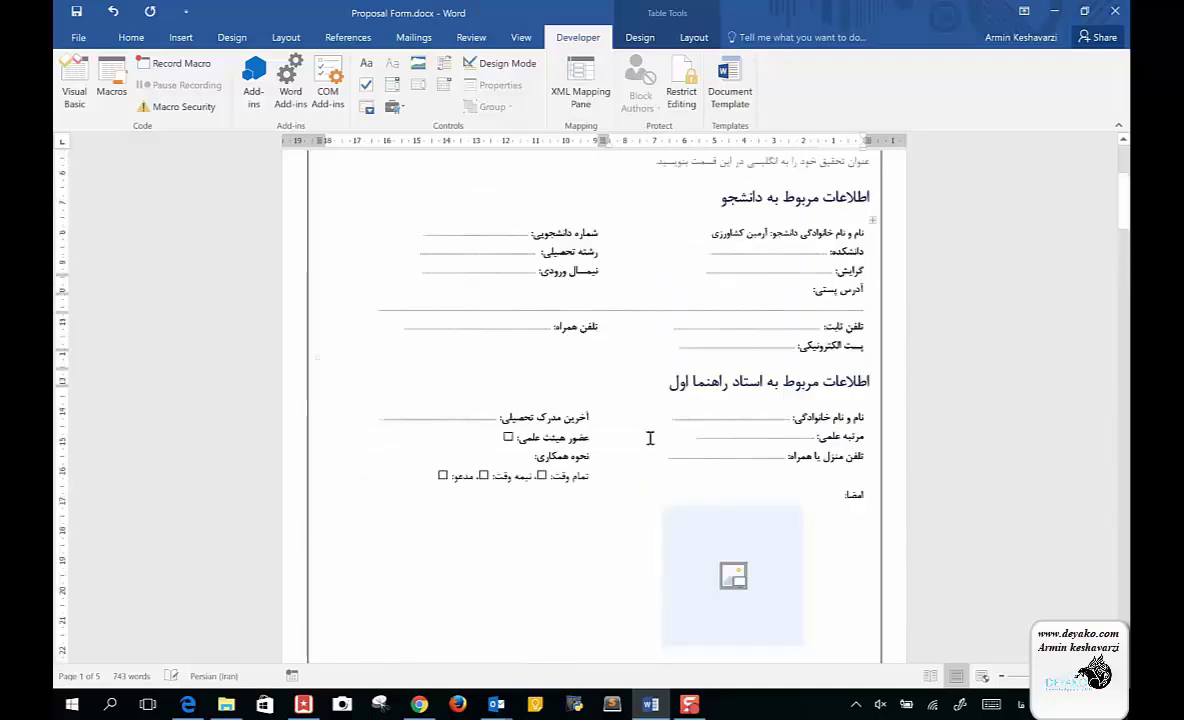
{"action": "scroll", "coordinate": [647, 437], "scroll_direction": "up", "scroll_amount": 1}
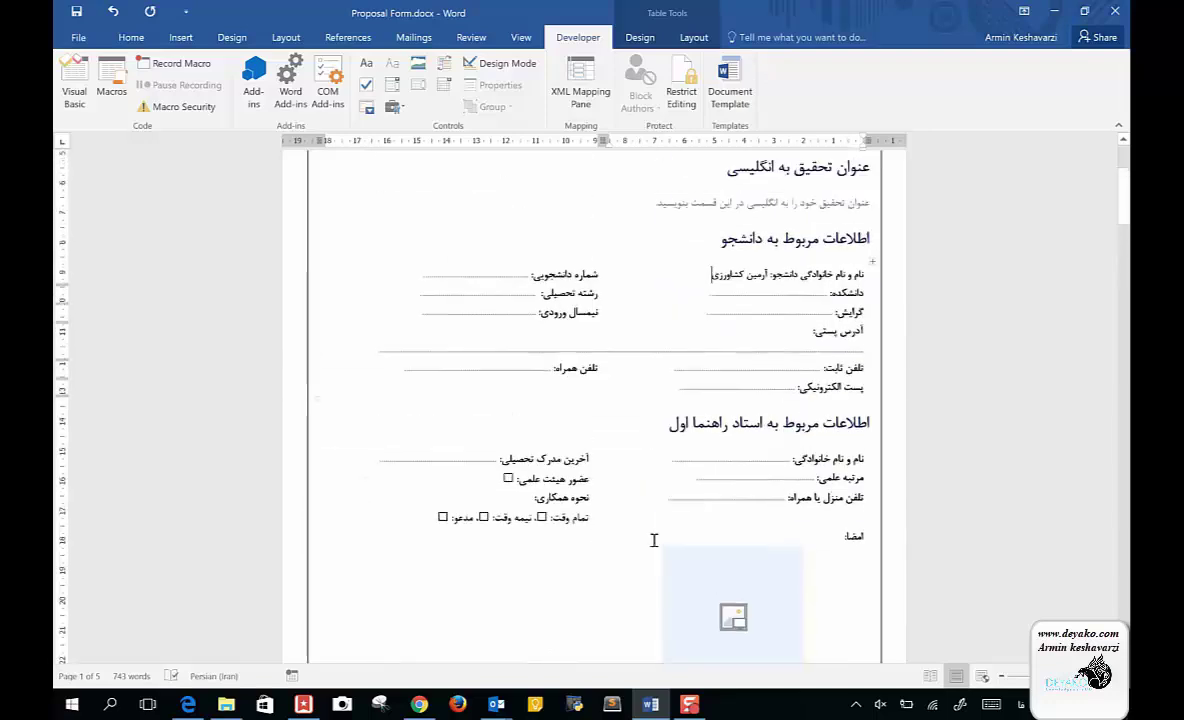
{"action": "scroll", "coordinate": [653, 539], "scroll_direction": "down", "scroll_amount": 5}
{"action": "scroll", "coordinate": [655, 545], "scroll_direction": "down", "scroll_amount": 4}
{"action": "scroll", "coordinate": [653, 539], "scroll_direction": "down", "scroll_amount": 1}
{"action": "scroll", "coordinate": [653, 542], "scroll_direction": "up", "scroll_amount": 3}
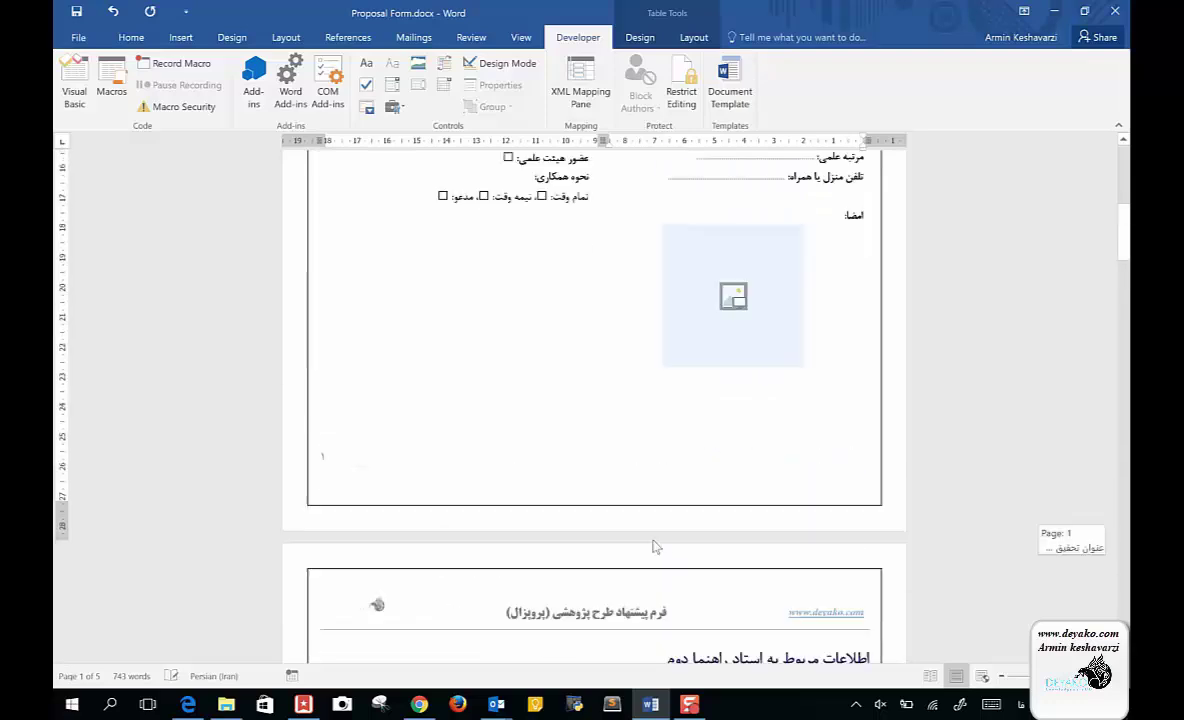
{"action": "scroll", "coordinate": [653, 539], "scroll_direction": "up", "scroll_amount": 4}
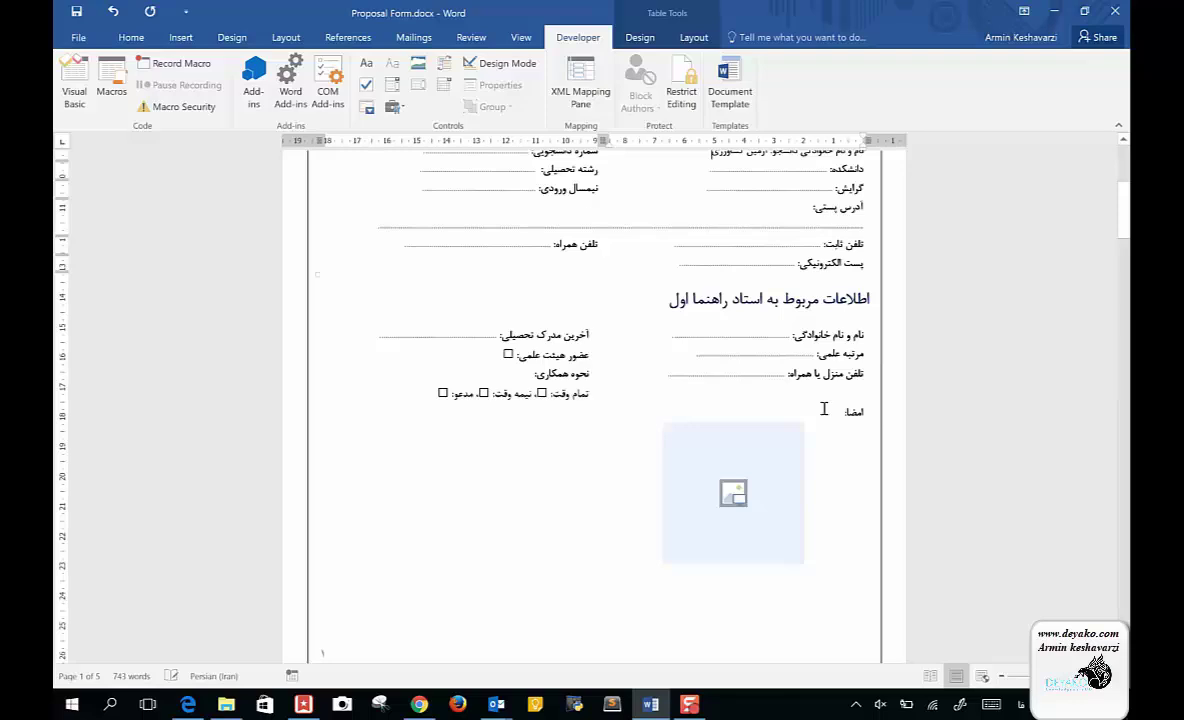
{"action": "left_click", "coordinate": [824, 409]}
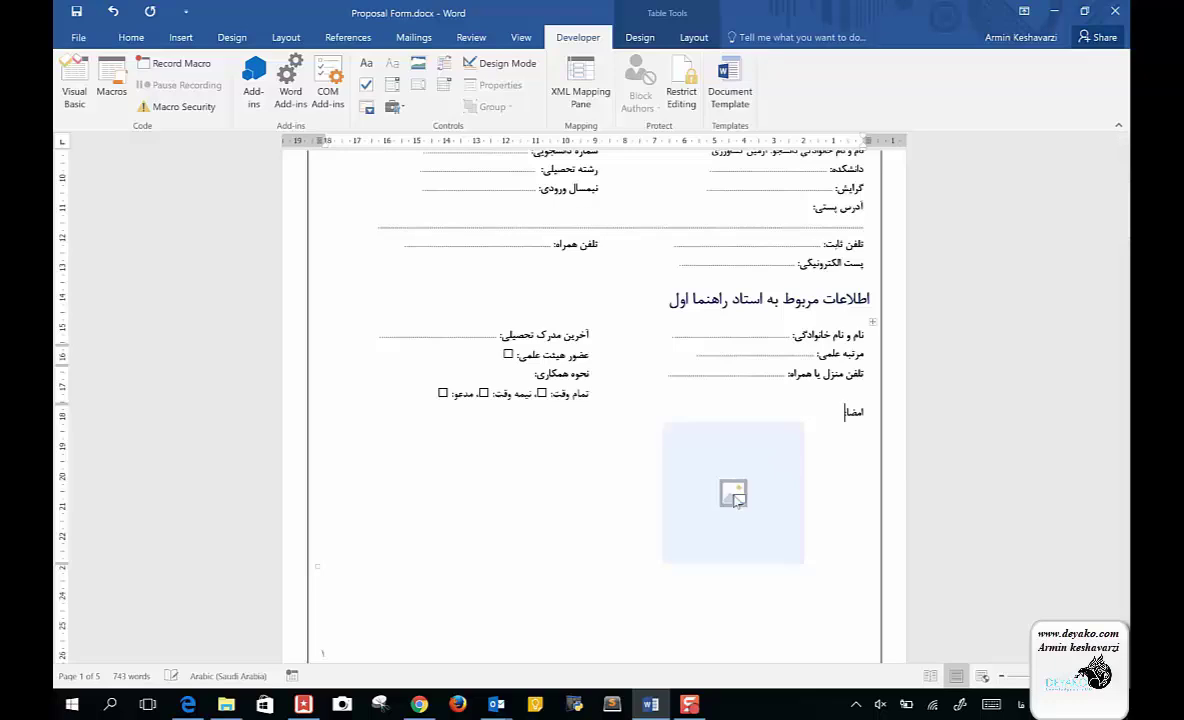
{"action": "left_click", "coordinate": [733, 493]}
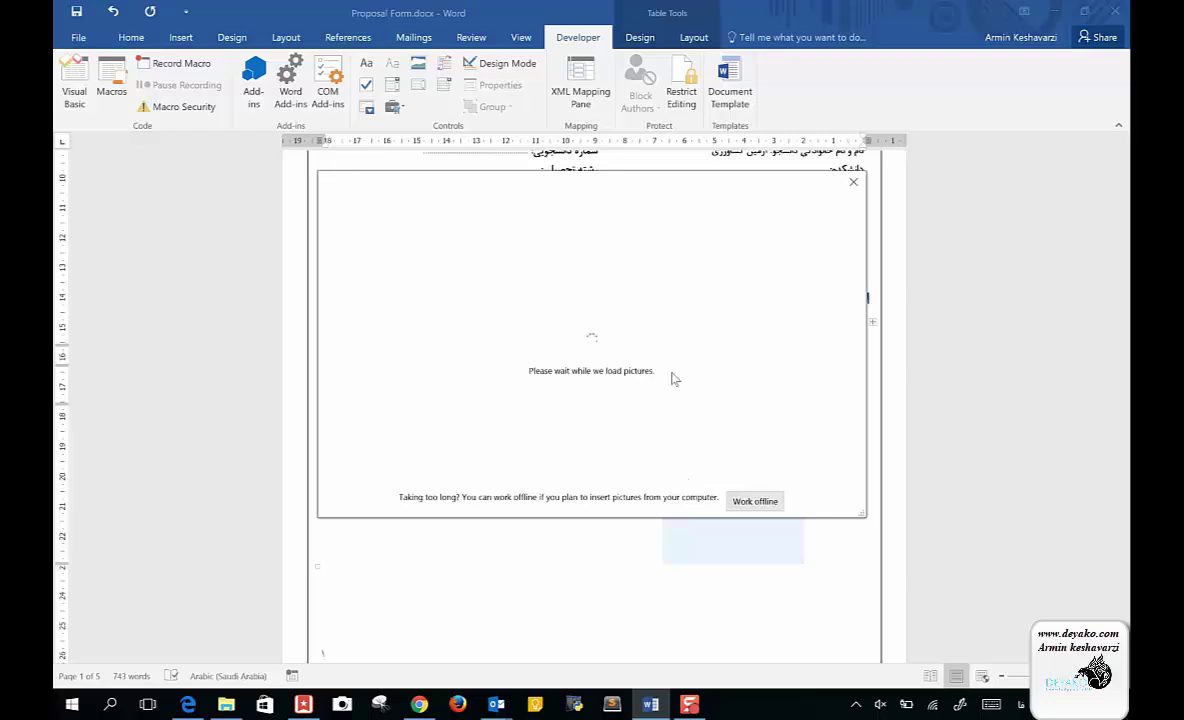
{"action": "left_click", "coordinate": [747, 503]}
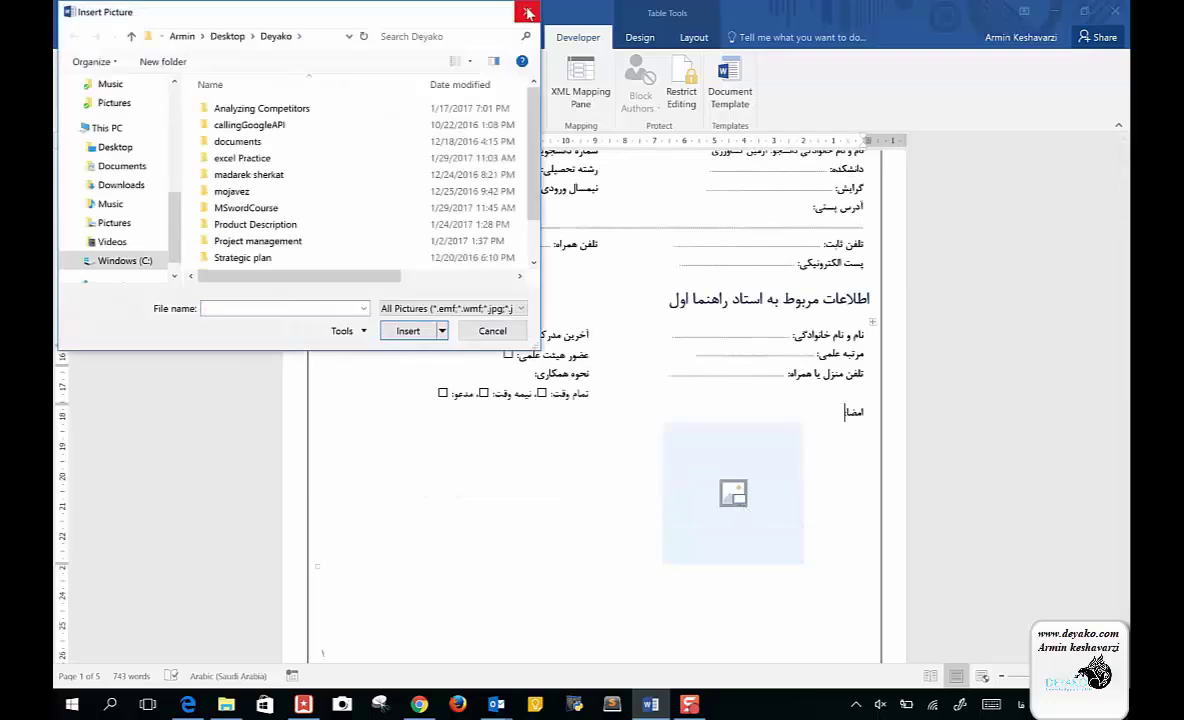
{"action": "left_click", "coordinate": [529, 13]}
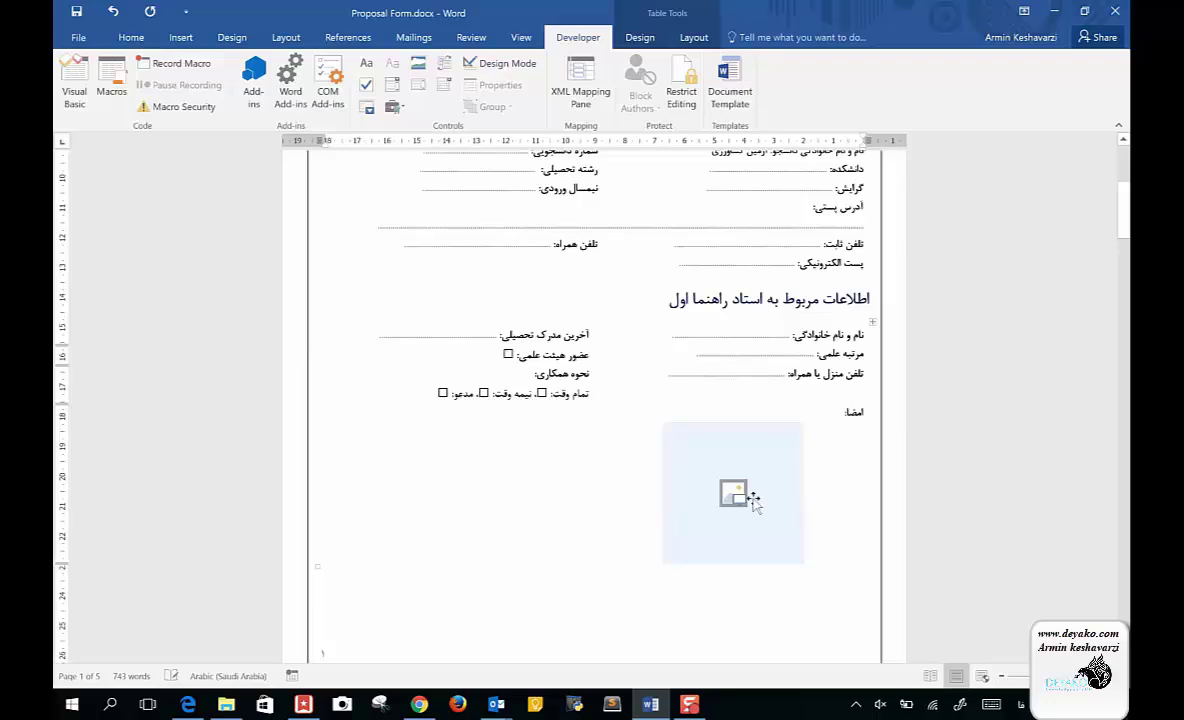
{"action": "key", "text": "Up"}
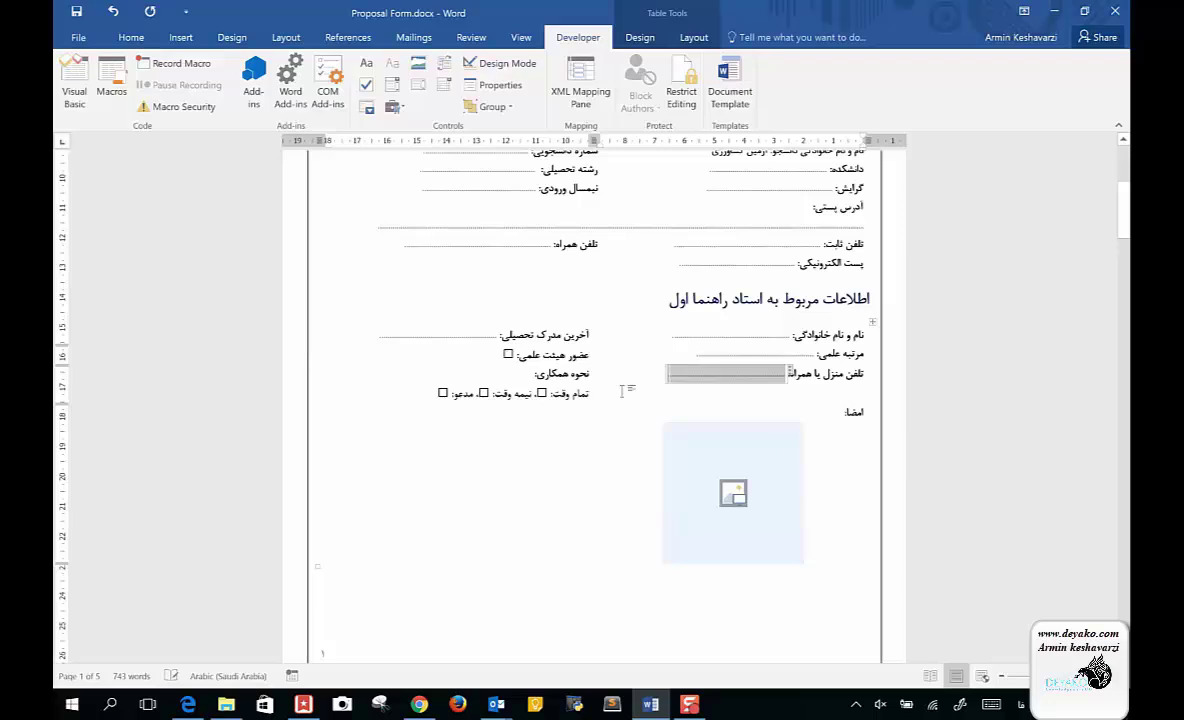
{"action": "scroll", "coordinate": [470, 566], "scroll_direction": "down", "scroll_amount": 2}
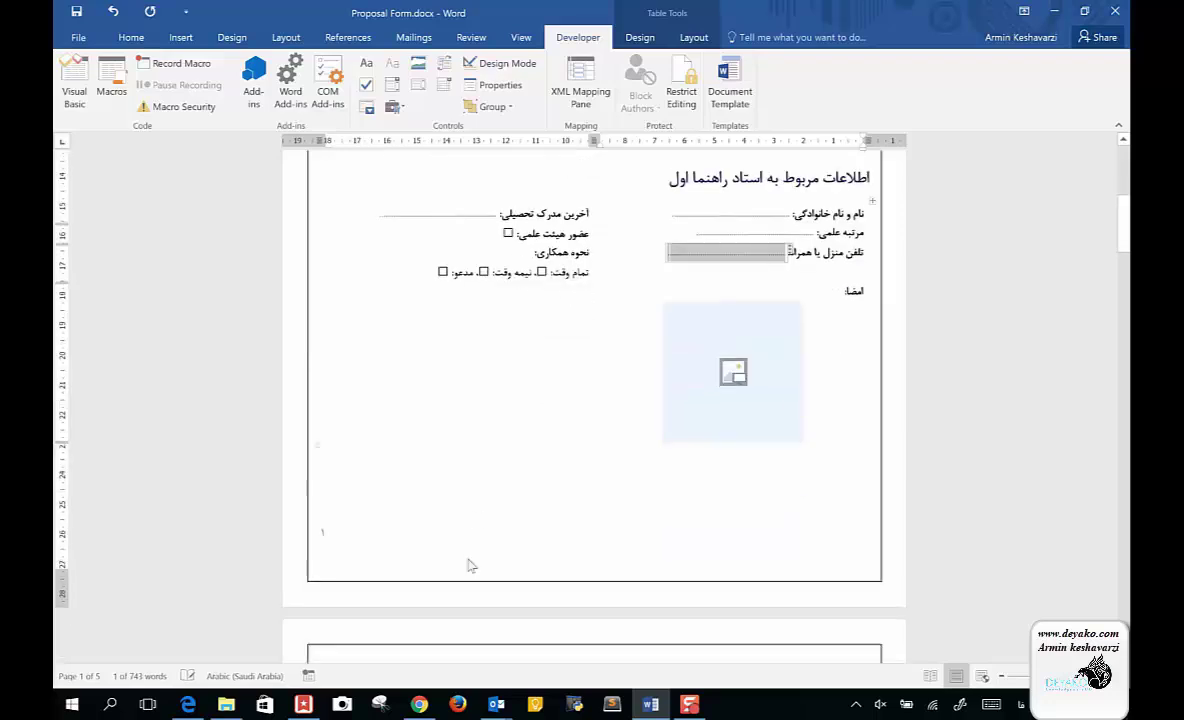
{"action": "left_click", "coordinate": [543, 272]}
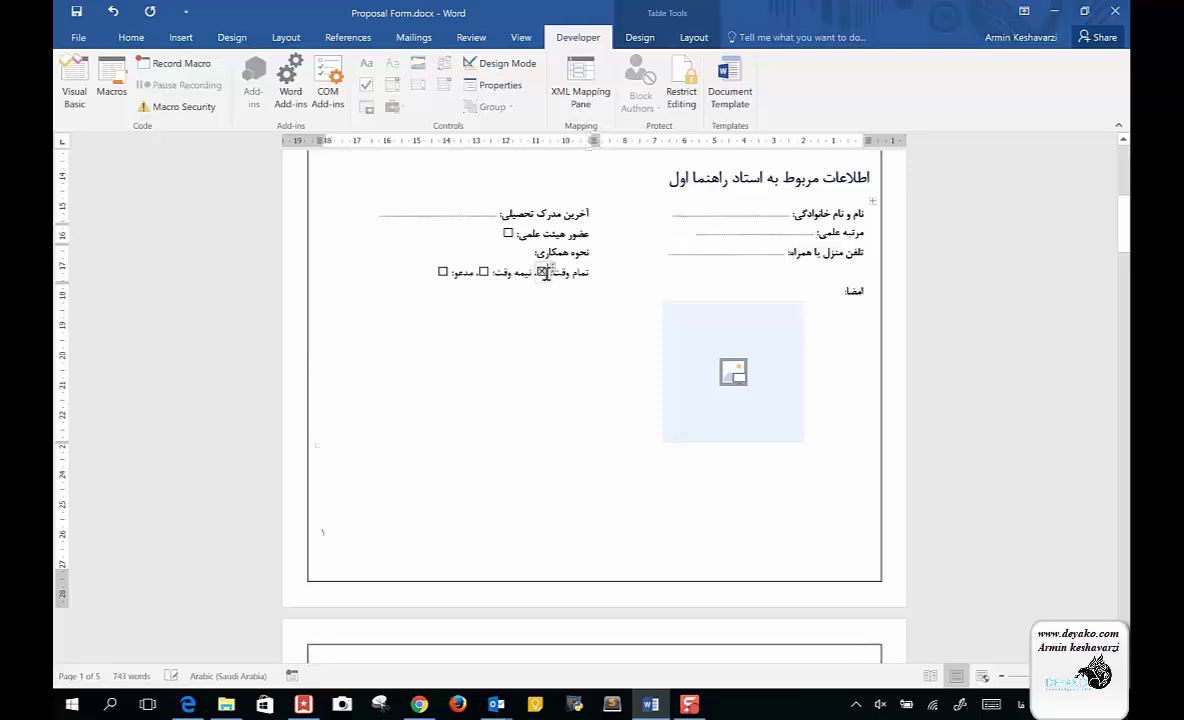
{"action": "left_click", "coordinate": [484, 272]}
{"action": "left_click", "coordinate": [442, 271]}
{"action": "left_click", "coordinate": [441, 270]}
{"action": "left_click", "coordinate": [484, 270]}
{"action": "left_click", "coordinate": [523, 253]}
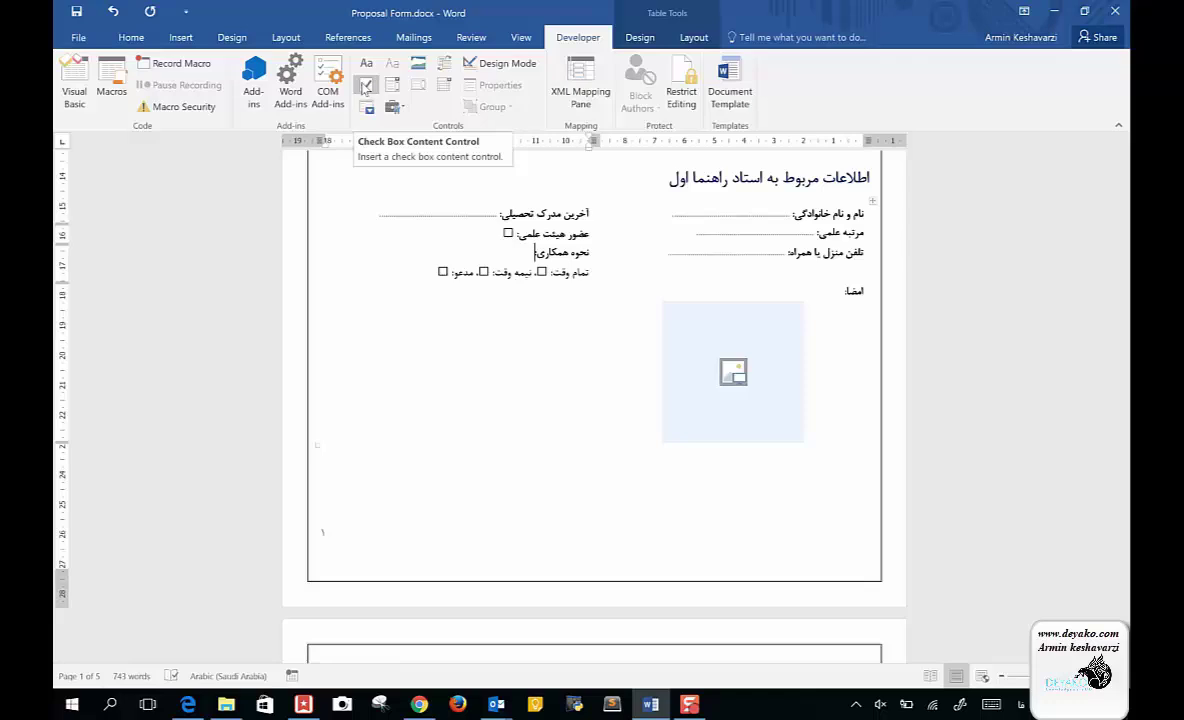
{"action": "left_click", "coordinate": [365, 88]}
{"action": "type", "text": ":"}
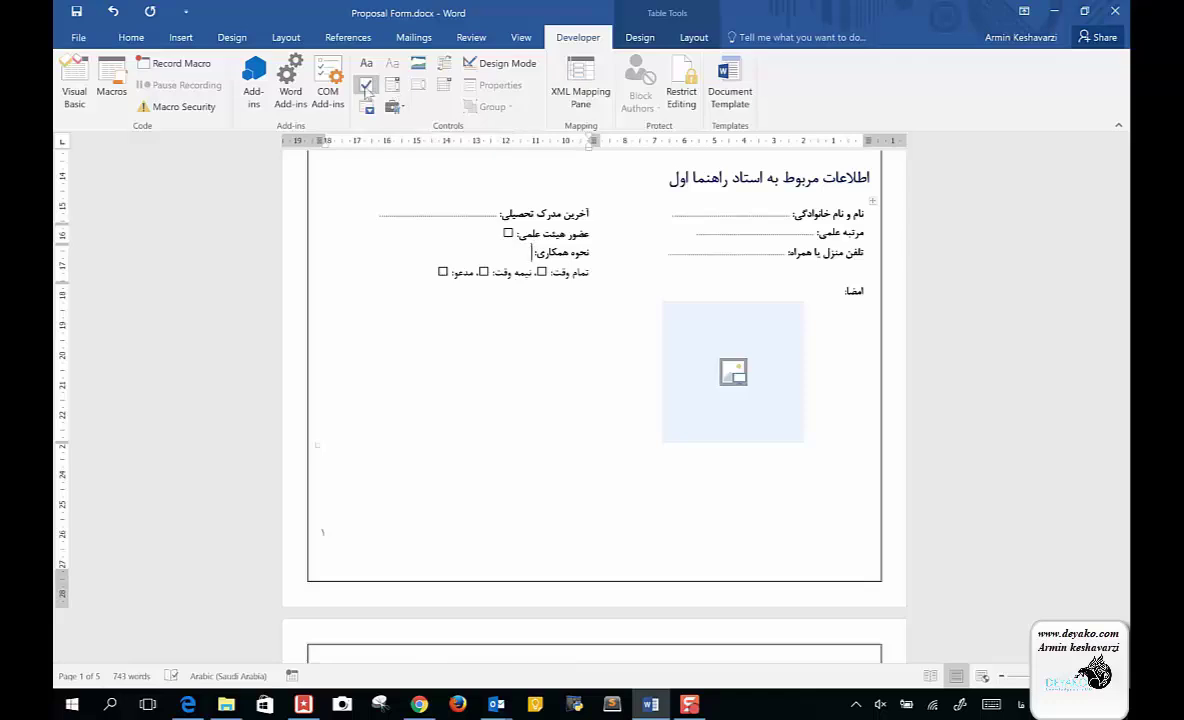
Insert a checkbox content control after نحوه همکاری:, keeping its default checked and unchecked symbols
{"action": "left_click", "coordinate": [365, 88]}
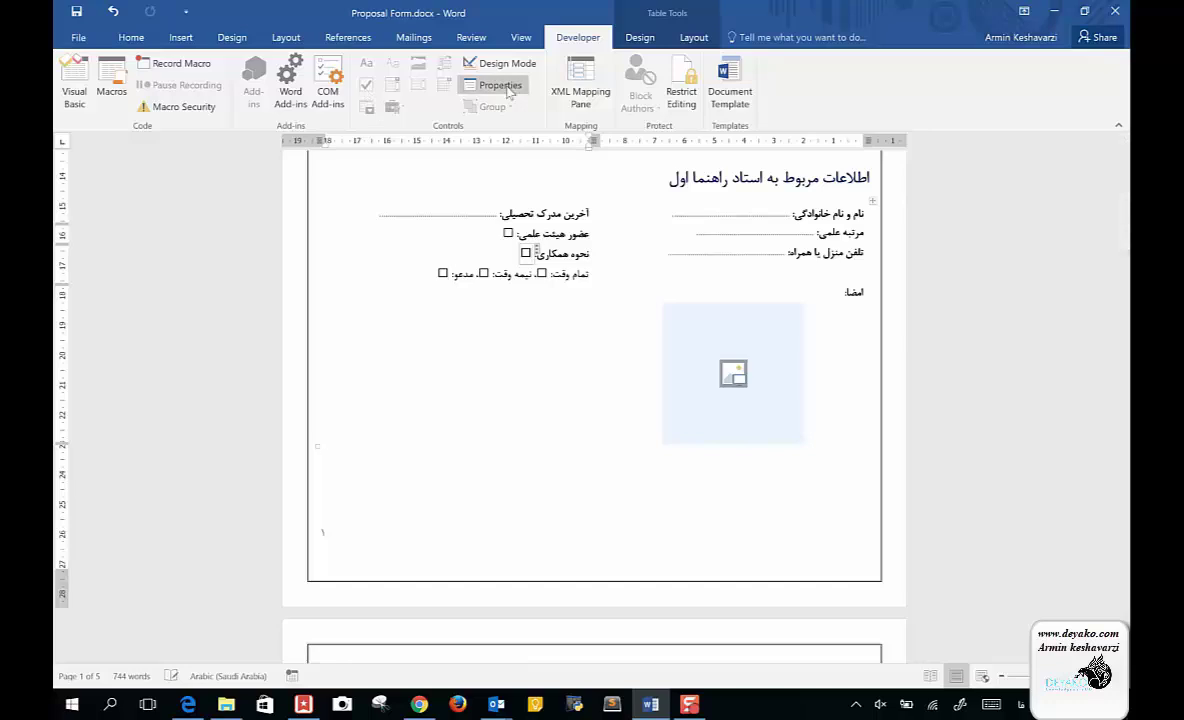
{"action": "left_click", "coordinate": [497, 85]}
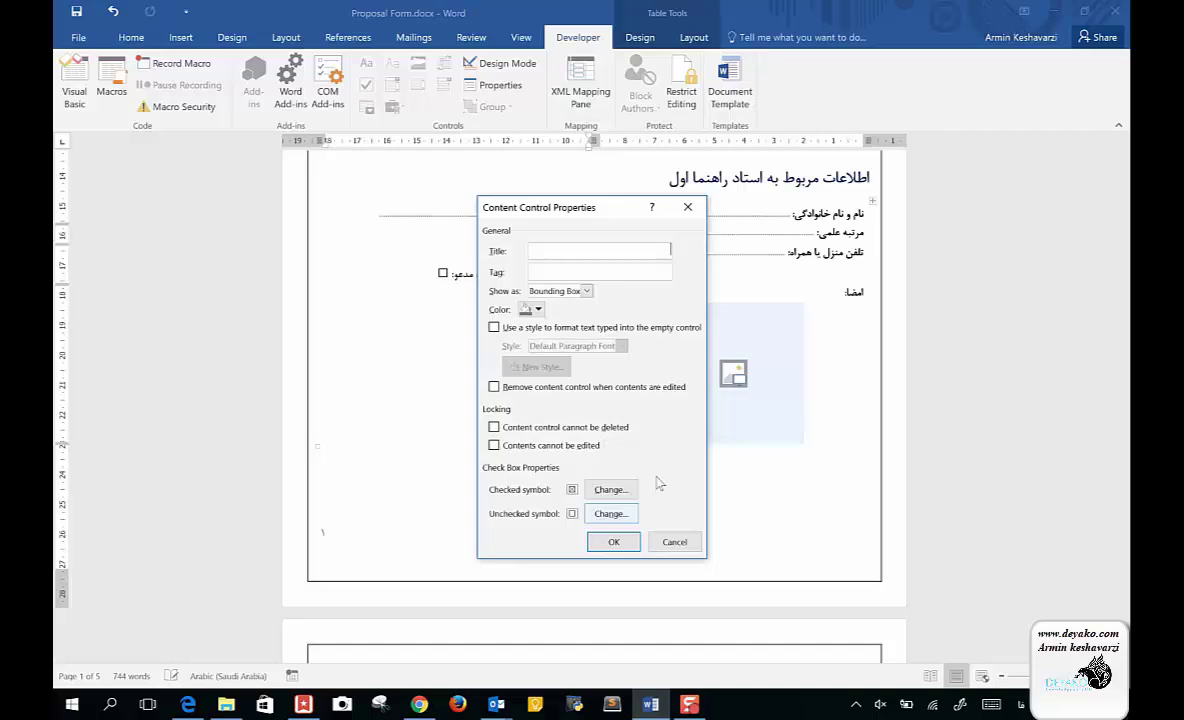
{"action": "left_click", "coordinate": [607, 494]}
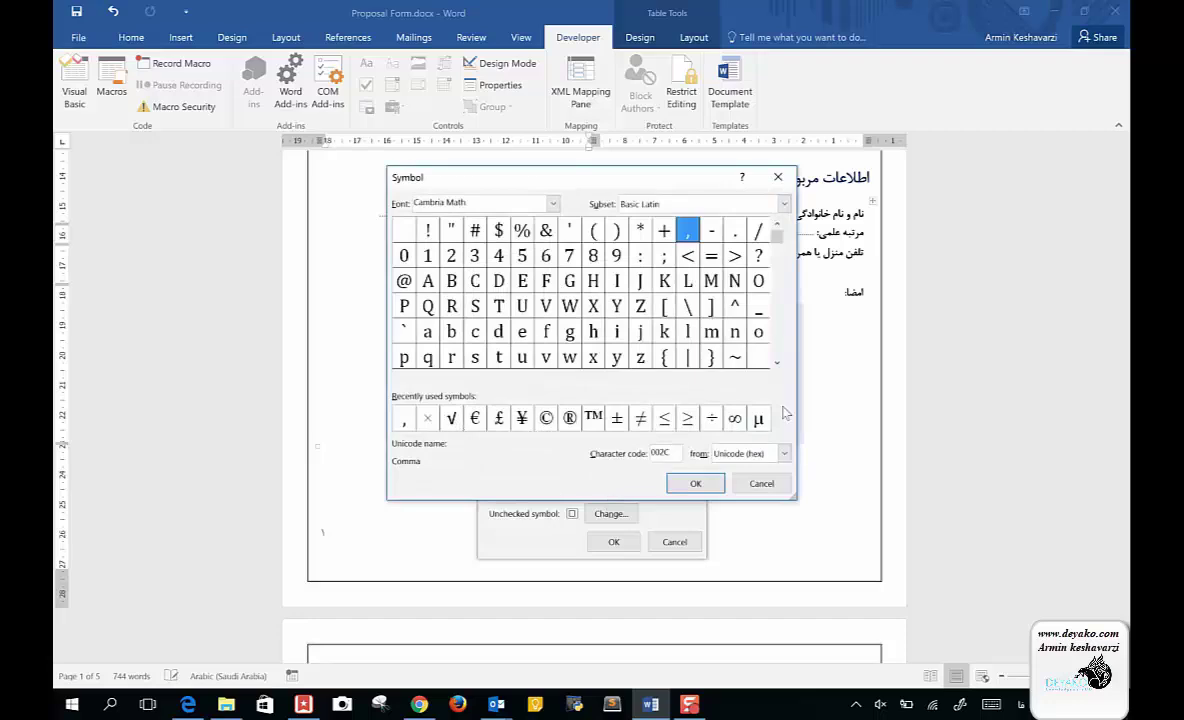
{"action": "left_click", "coordinate": [769, 484]}
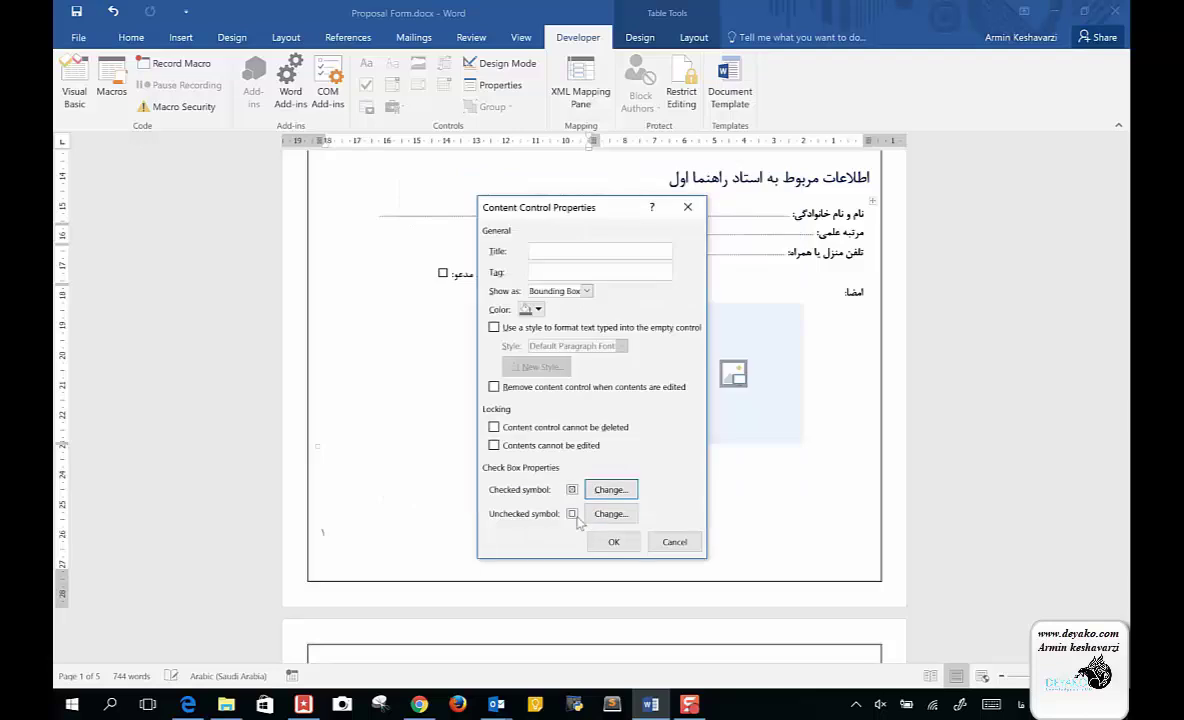
{"action": "left_click", "coordinate": [676, 542]}
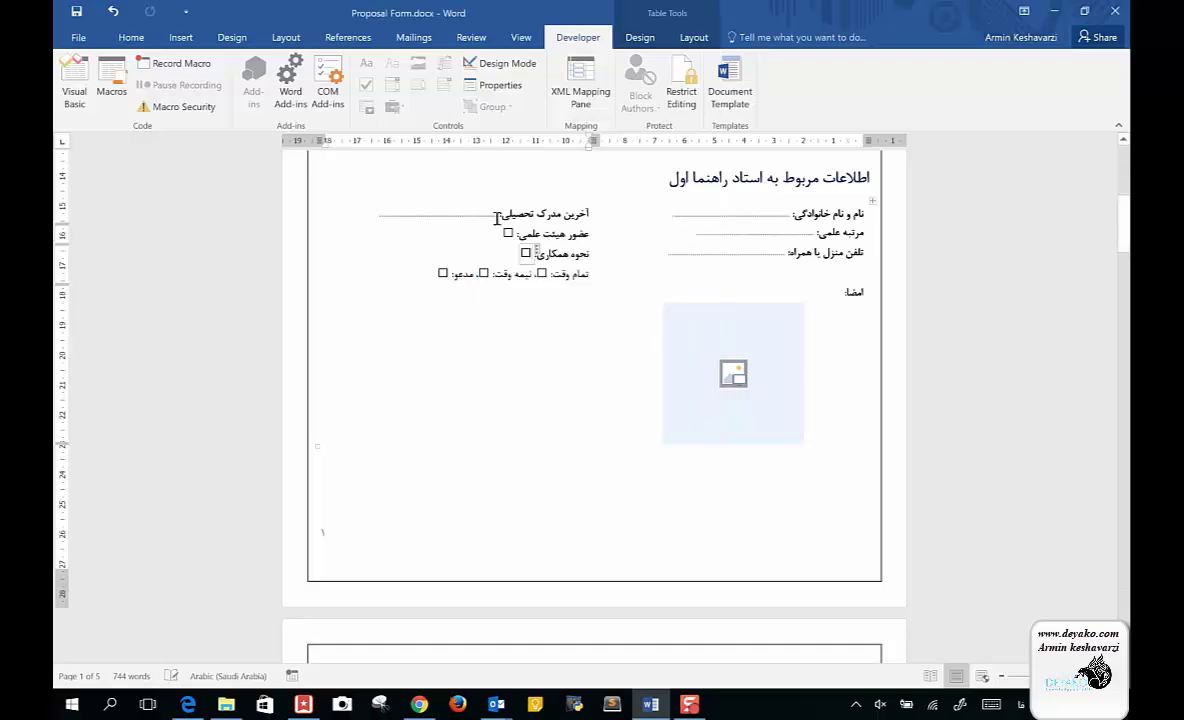
Delete the extra checkbox after the نحوه همکاری: label
{"action": "left_click", "coordinate": [536, 281]}
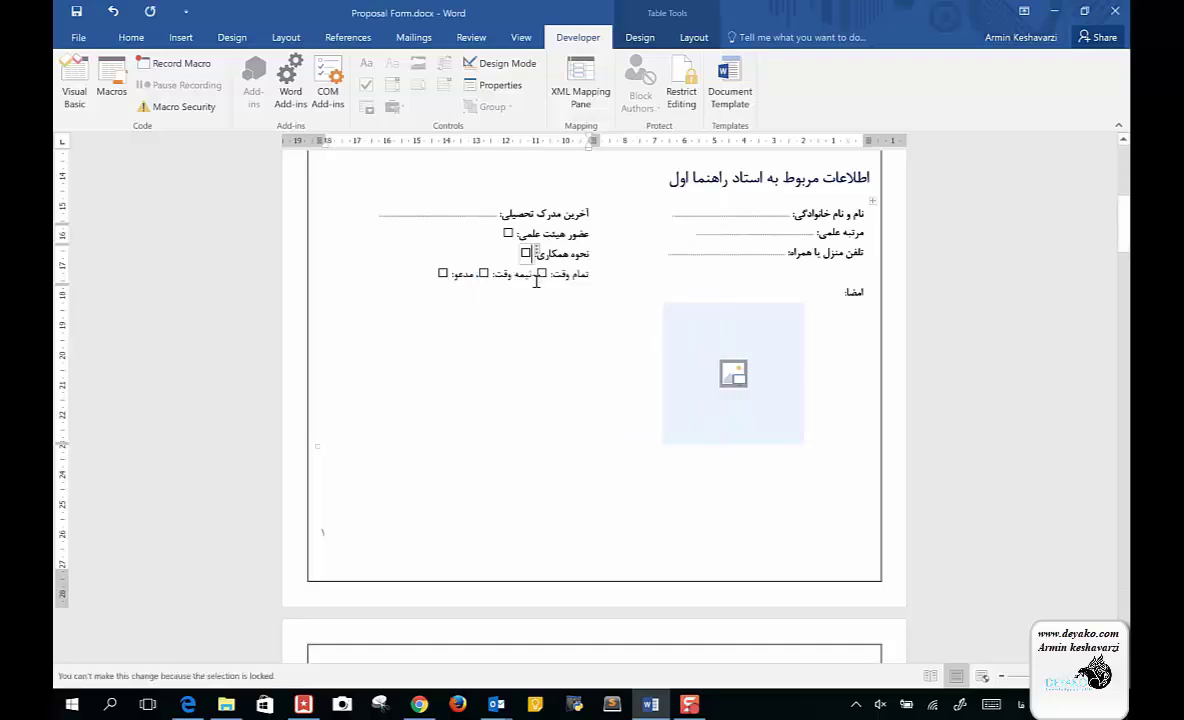
{"action": "left_click", "coordinate": [505, 252]}
{"action": "left_click", "coordinate": [505, 252]}
{"action": "left_click", "coordinate": [527, 253]}
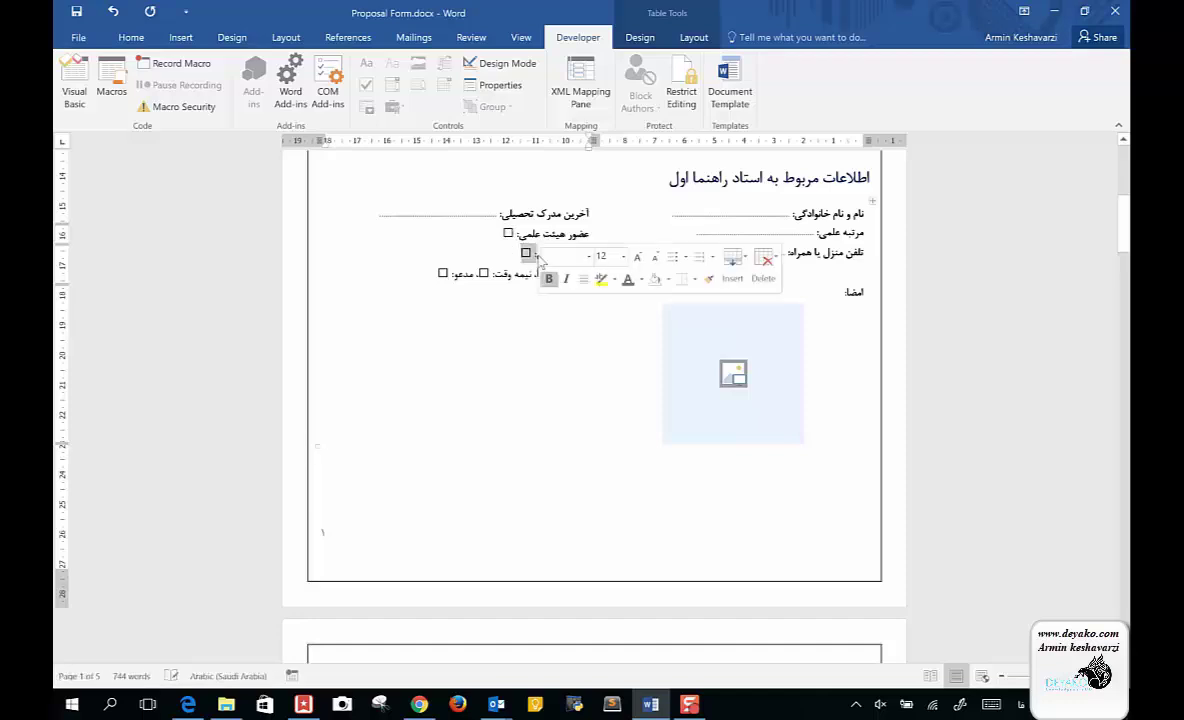
{"action": "key", "text": "Delete"}
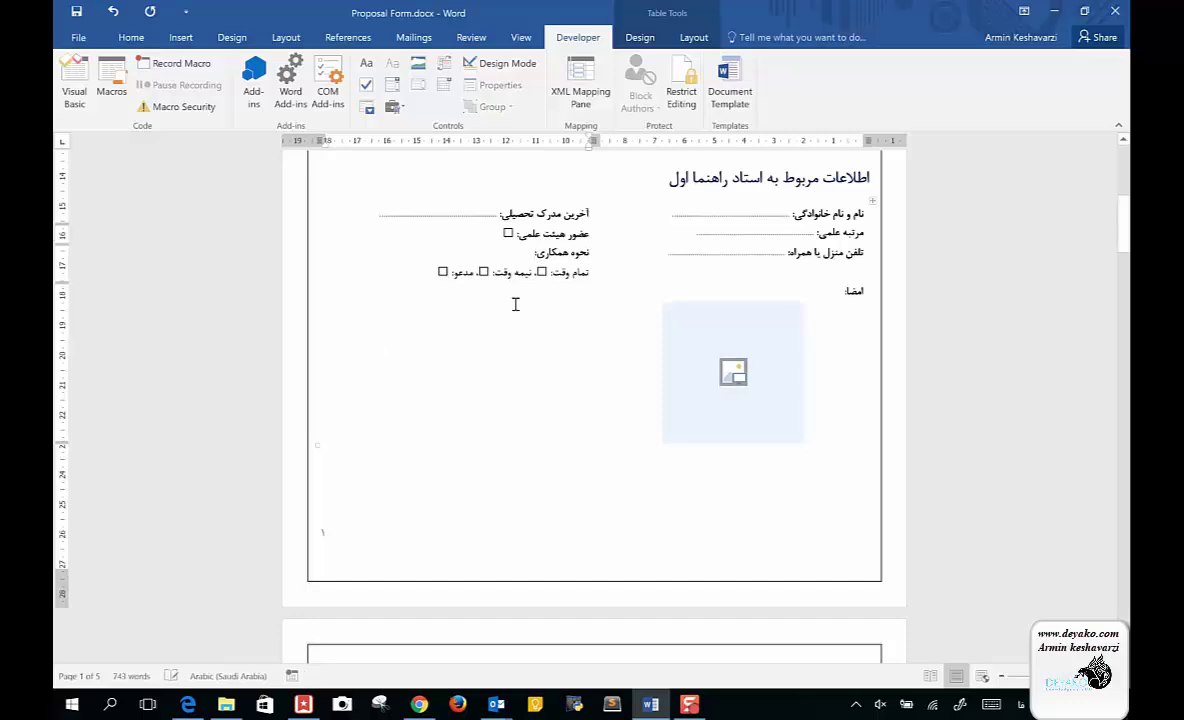
Add a new empty line below the امضا: signature label
{"action": "scroll", "coordinate": [515, 304], "scroll_direction": "down", "scroll_amount": 2}
{"action": "scroll", "coordinate": [515, 304], "scroll_direction": "down", "scroll_amount": 2}
{"action": "scroll", "coordinate": [515, 304], "scroll_direction": "up", "scroll_amount": 5}
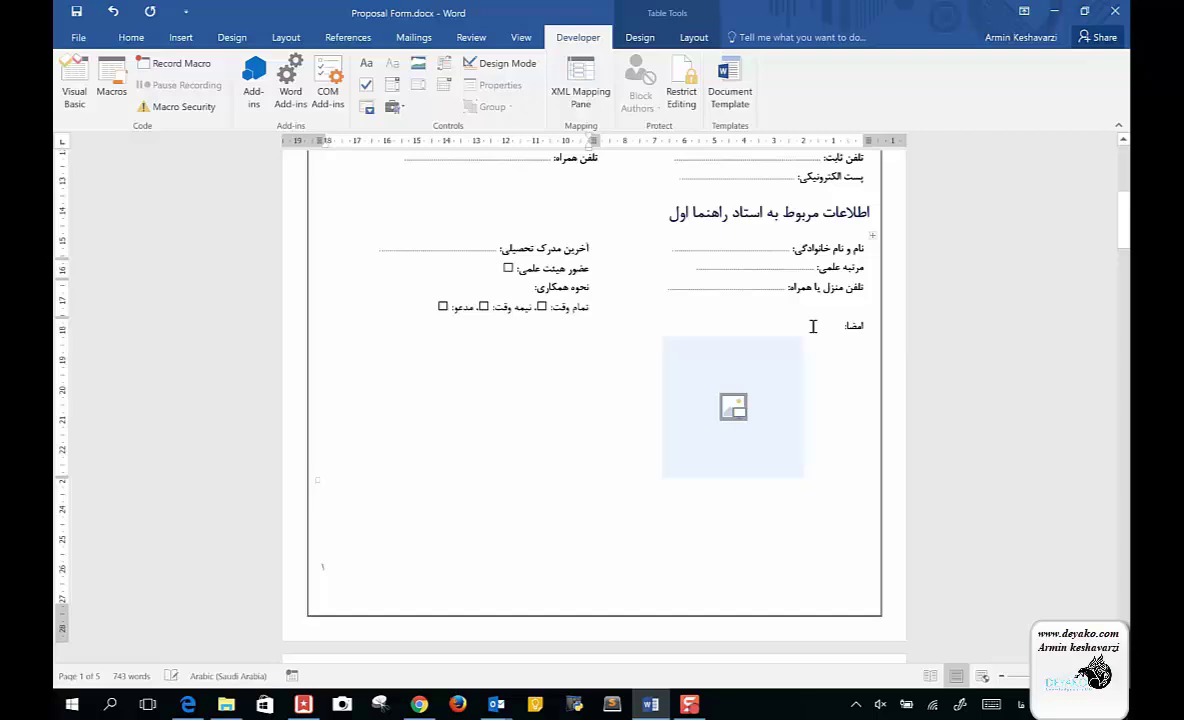
{"action": "left_click", "coordinate": [836, 331]}
{"action": "key", "text": "Return"}
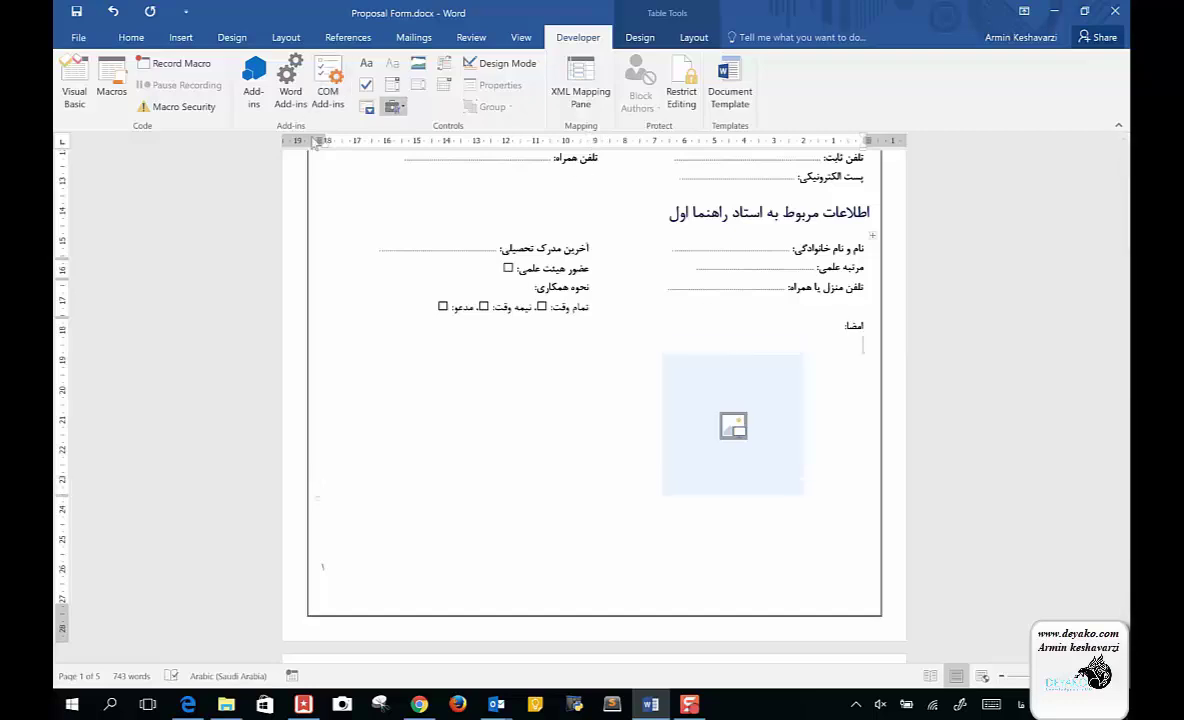
Insert a one-row, four-column table below امضا: with a checkbox in its first cell
{"action": "left_click", "coordinate": [177, 37]}
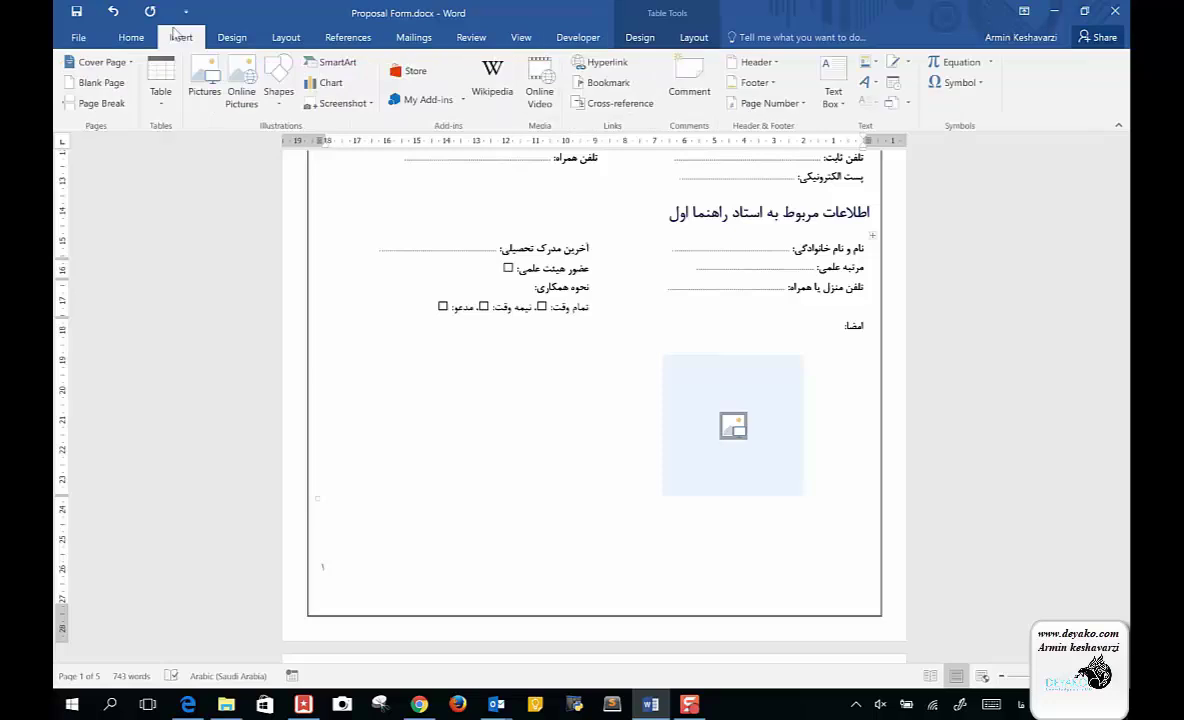
{"action": "left_click", "coordinate": [160, 80]}
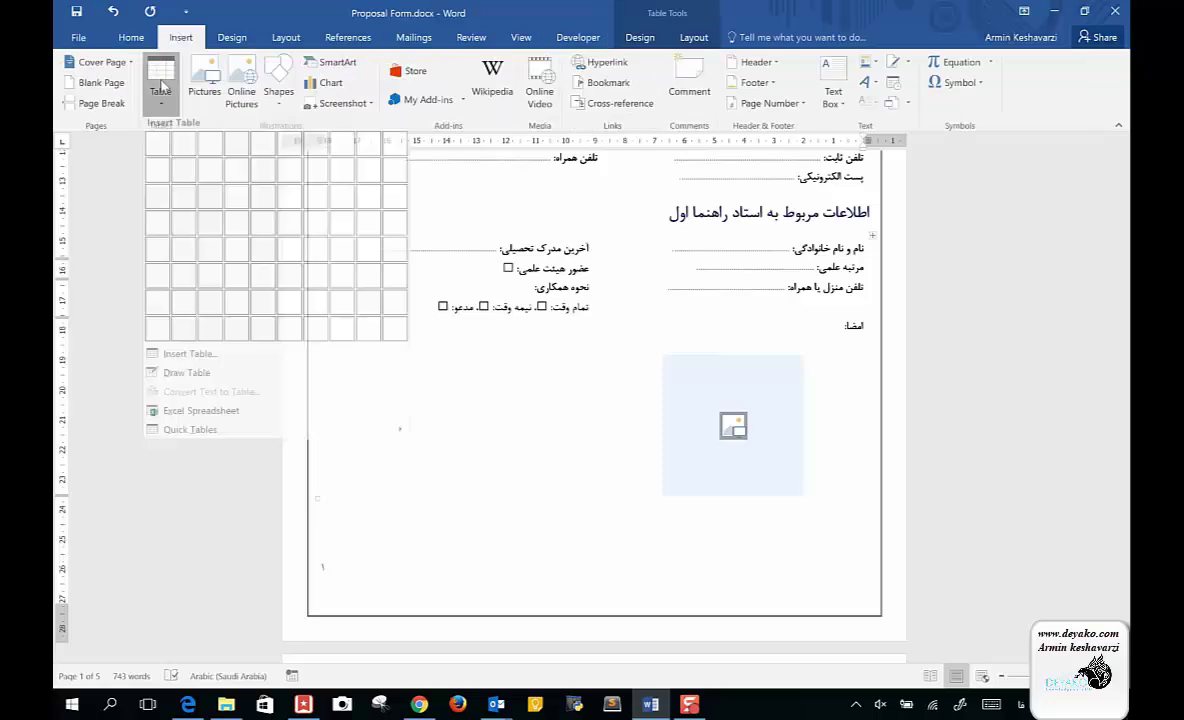
{"action": "left_click", "coordinate": [241, 156]}
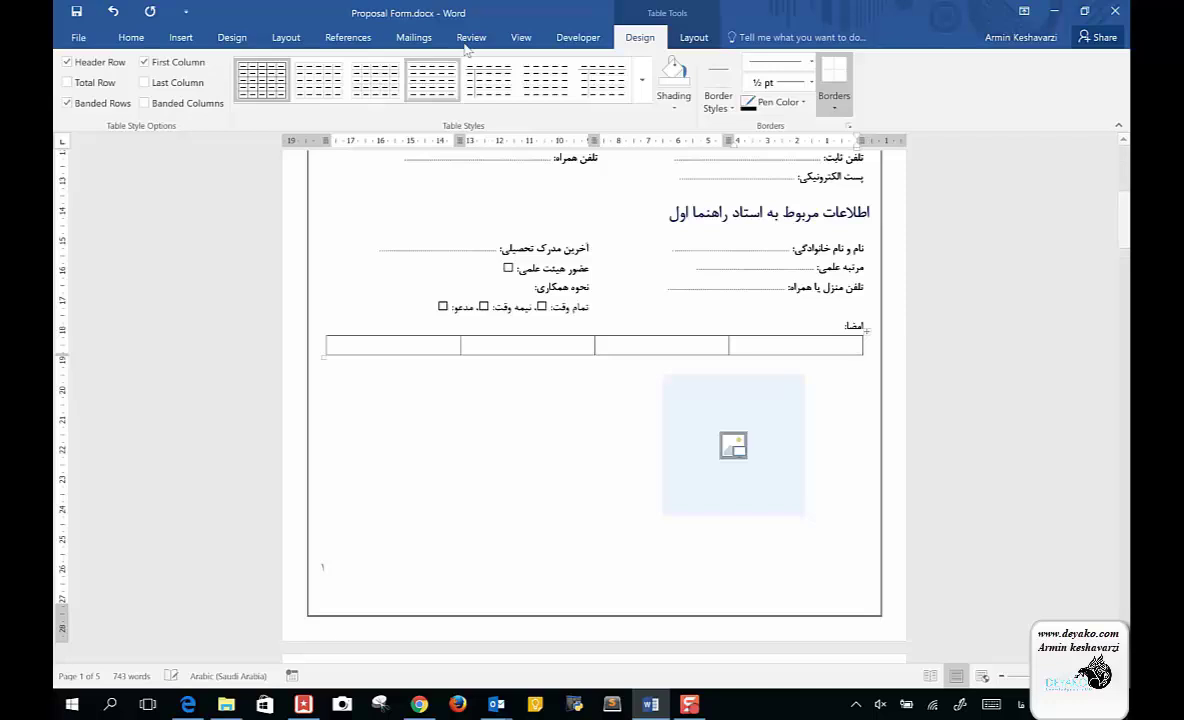
{"action": "left_click", "coordinate": [577, 38]}
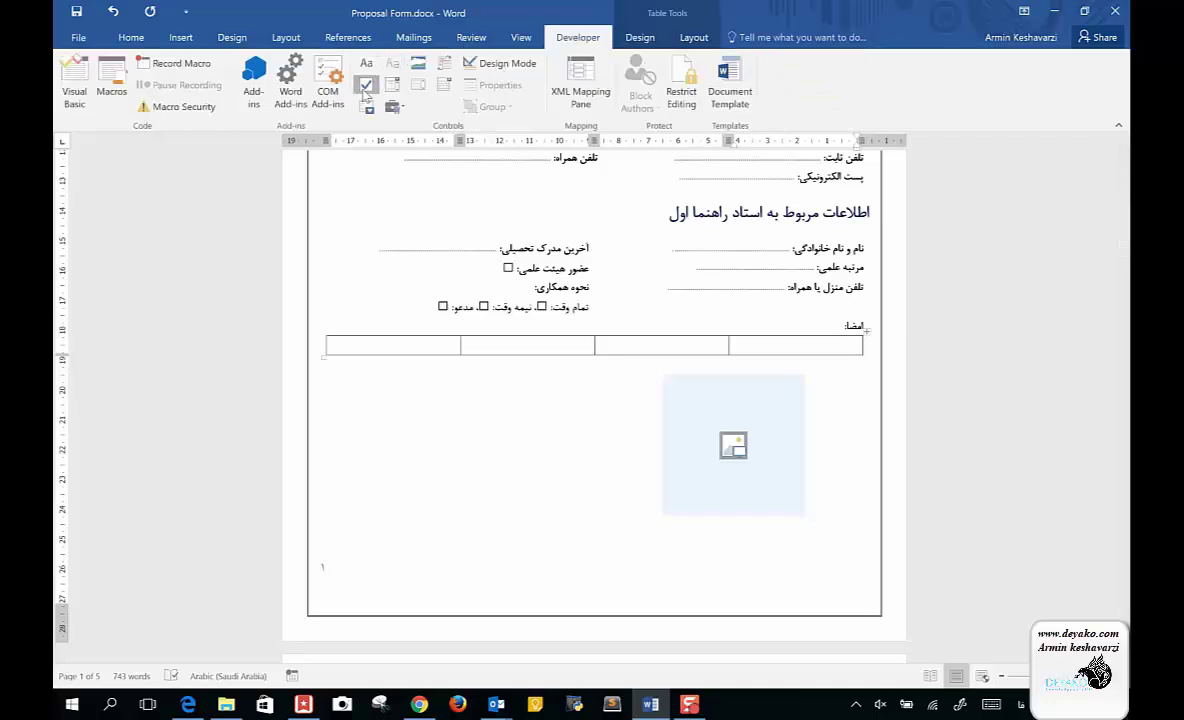
{"action": "left_click", "coordinate": [855, 345]}
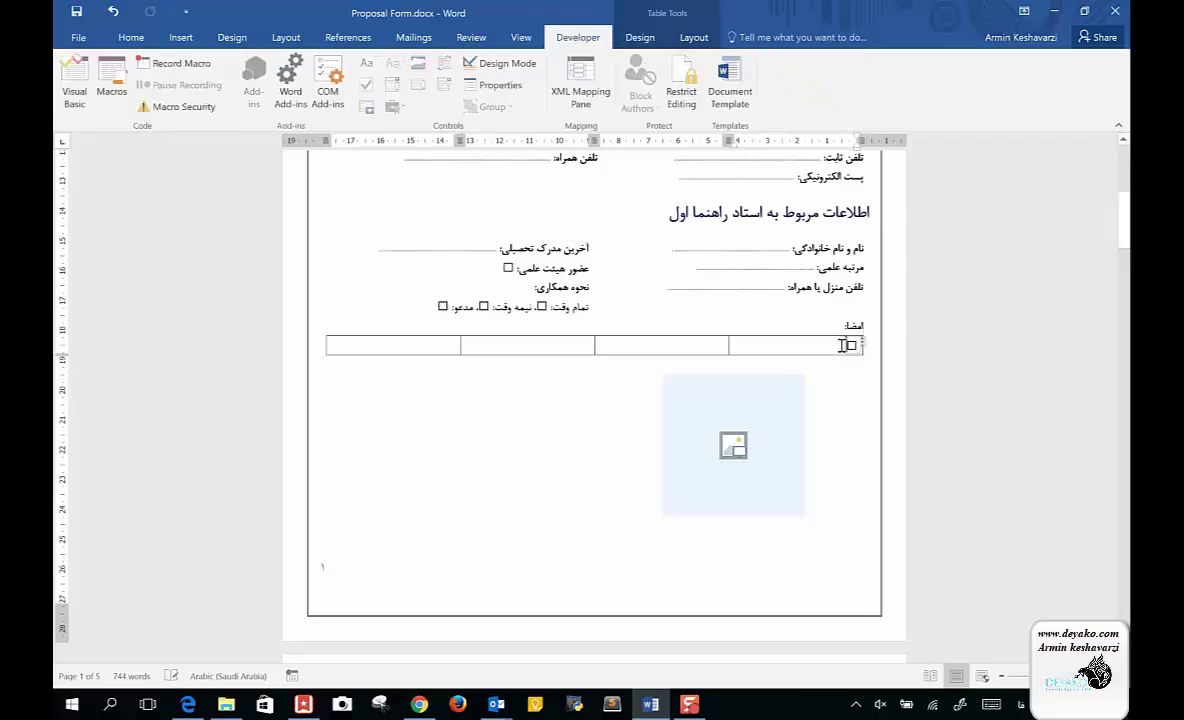
Copy the checkbox into the other table cells, leaving the right-most checkbox unticked
{"action": "left_click", "coordinate": [858, 345]}
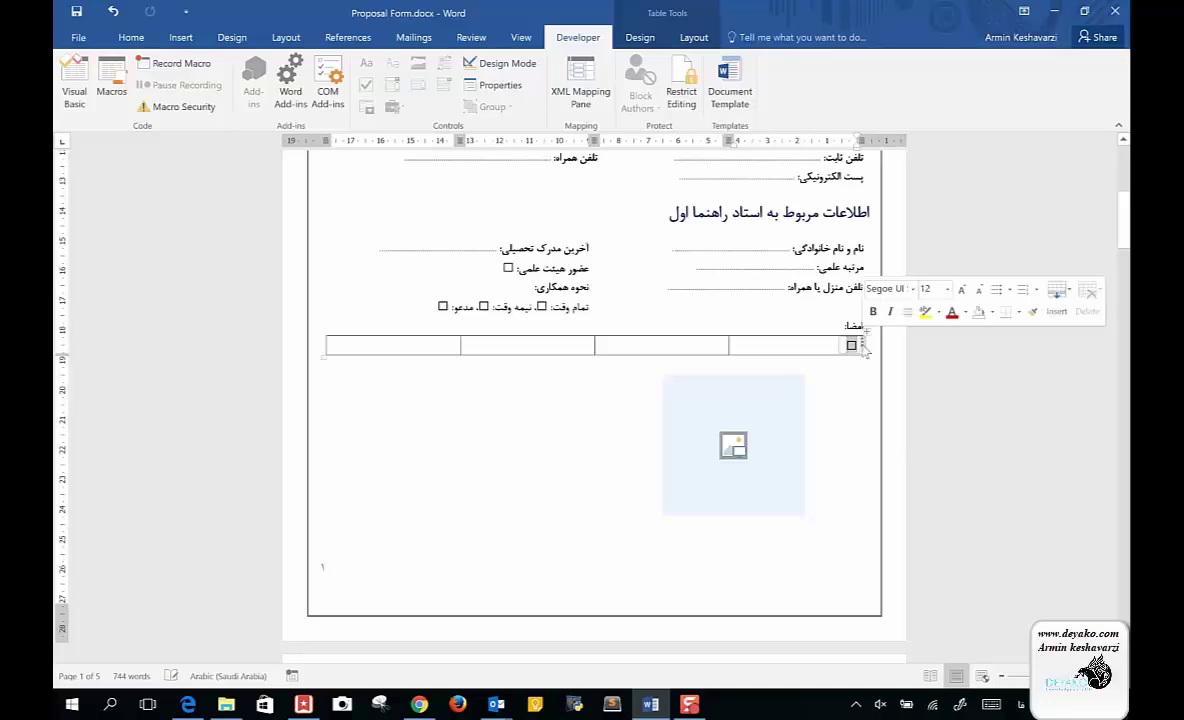
{"action": "key", "text": "ctrl+c"}
{"action": "left_click", "coordinate": [703, 341]}
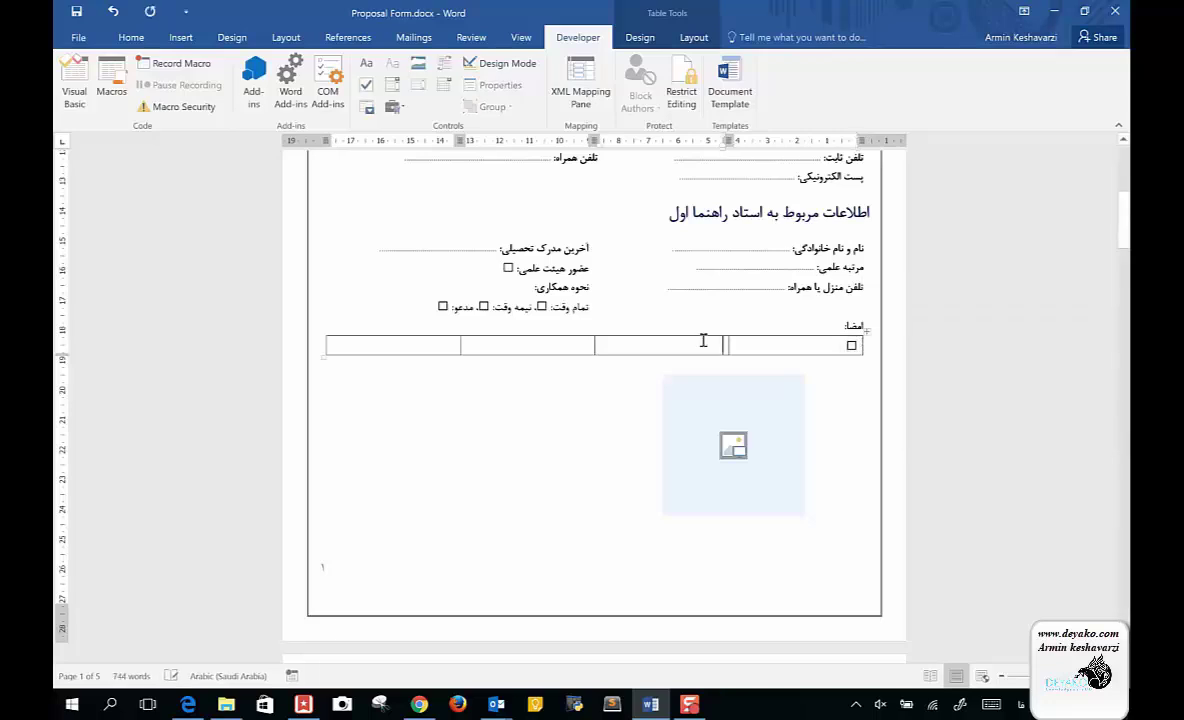
{"action": "key", "text": "ctrl+v"}
{"action": "left_click", "coordinate": [540, 345]}
{"action": "left_click", "coordinate": [423, 350]}
{"action": "key", "text": "ctrl+v"}
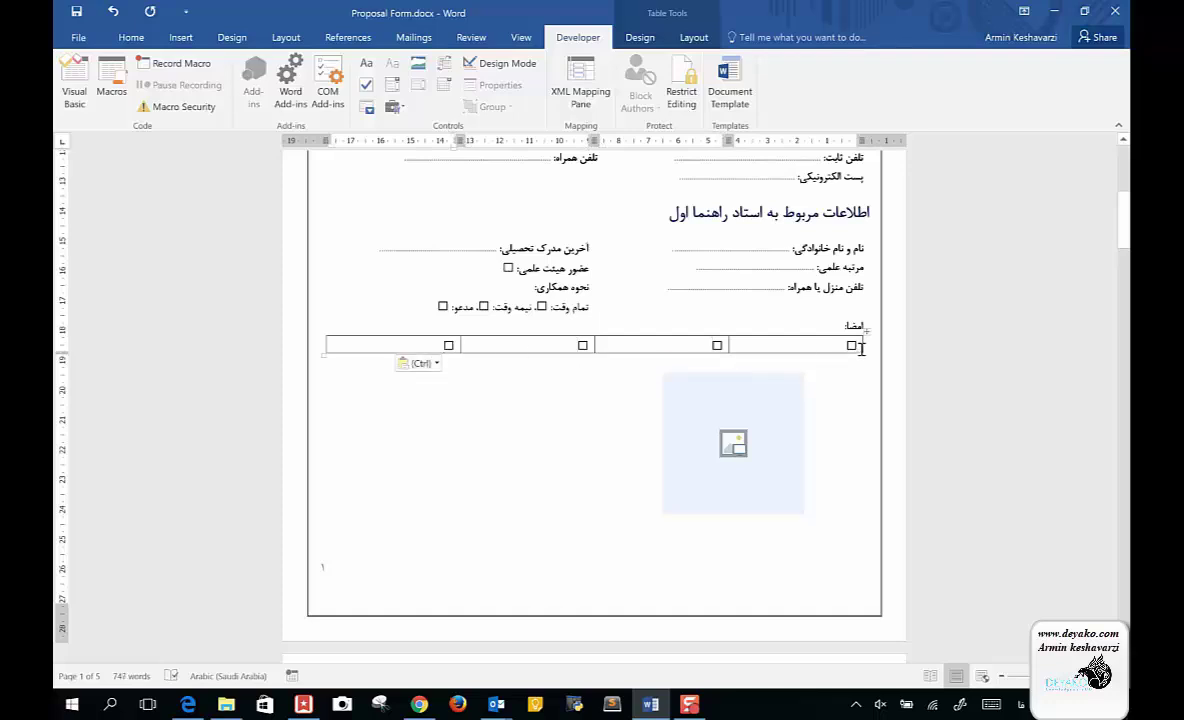
{"action": "left_click", "coordinate": [852, 345]}
{"action": "left_click", "coordinate": [852, 345]}
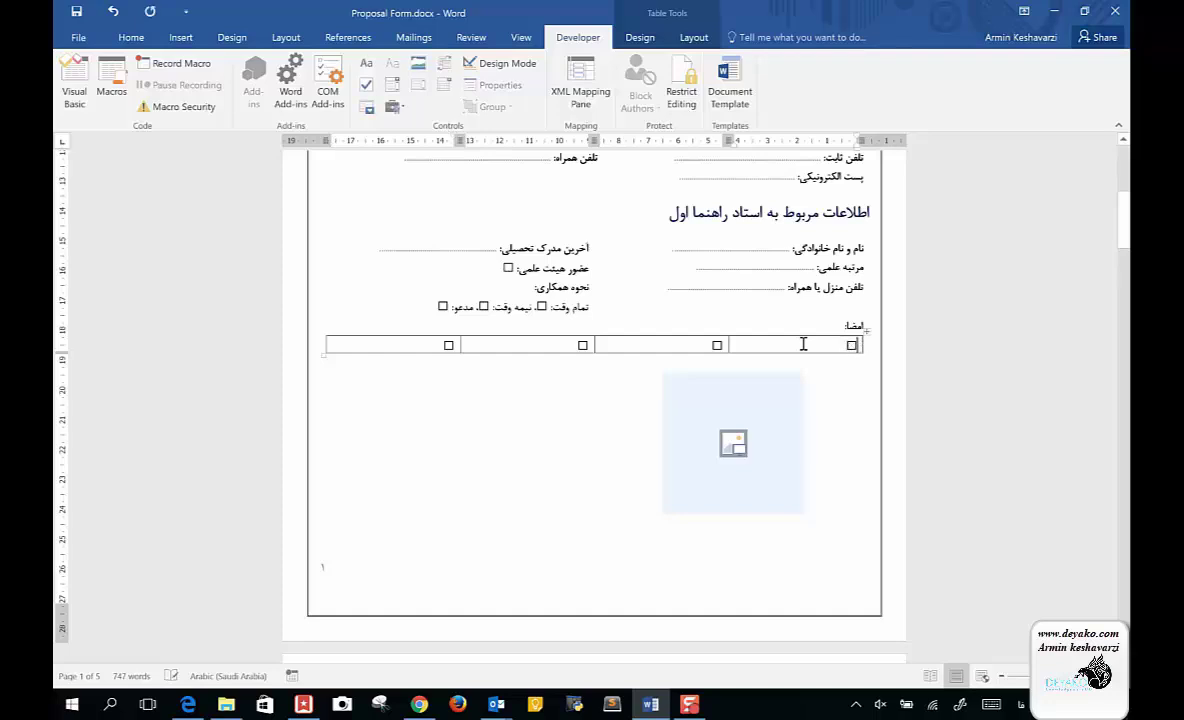
Type جواب اول into the first checkbox cell
{"action": "type", "text": "سو"}
{"action": "key", "text": "BackSpace"}
{"action": "key", "text": "BackSpace"}
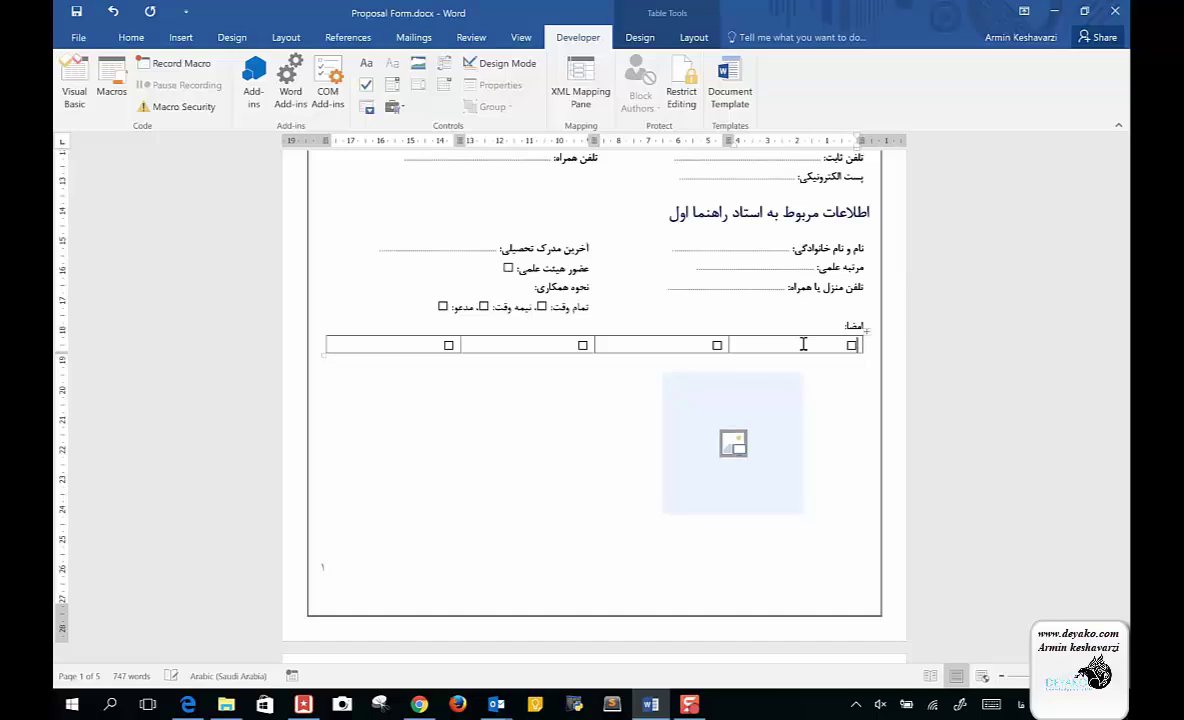
{"action": "type", "text": "جوا"}
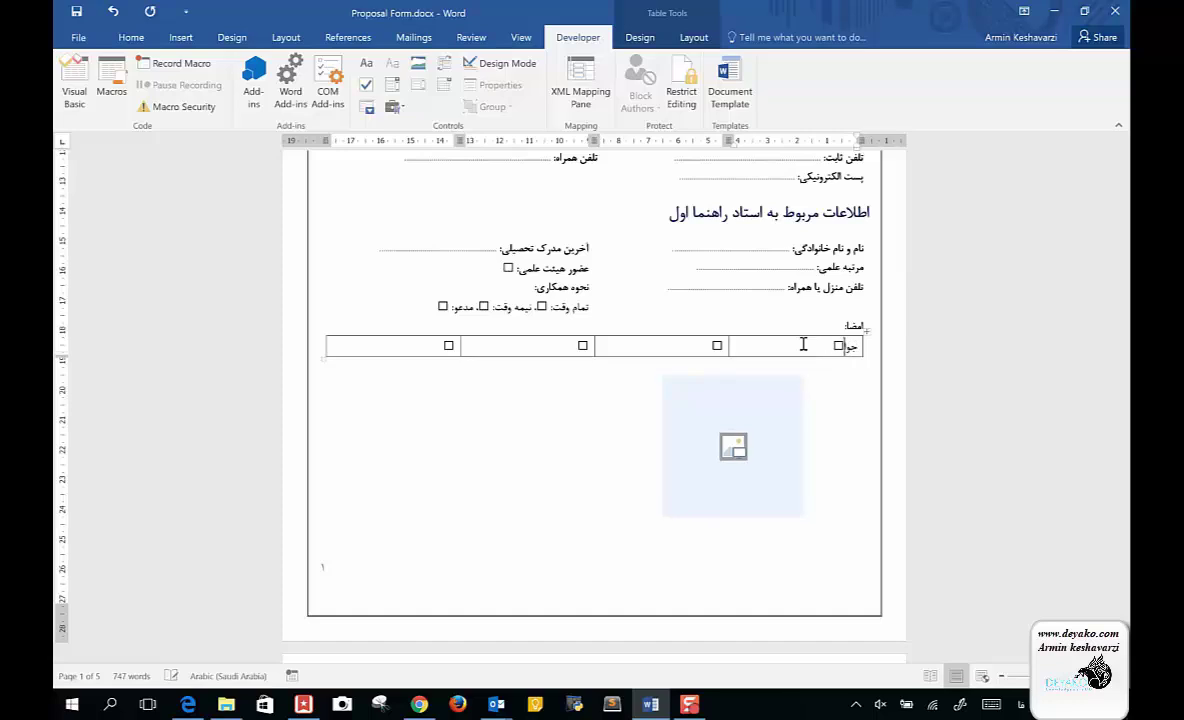
{"action": "type", "text": "ی"}
{"action": "key", "text": "BackSpace"}
{"action": "type", "text": "ب"}
{"action": "type", "text": " اول"}
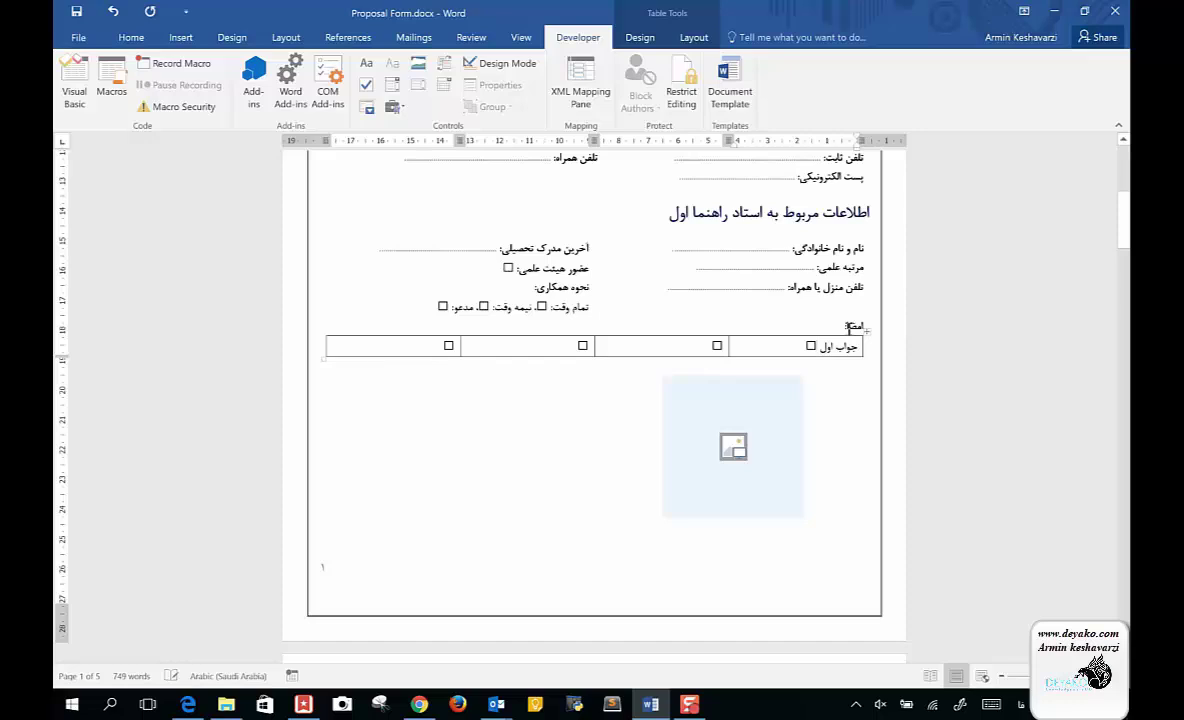
Set the table row to No Border, then delete the whole one-row table
{"action": "left_click", "coordinate": [868, 346]}
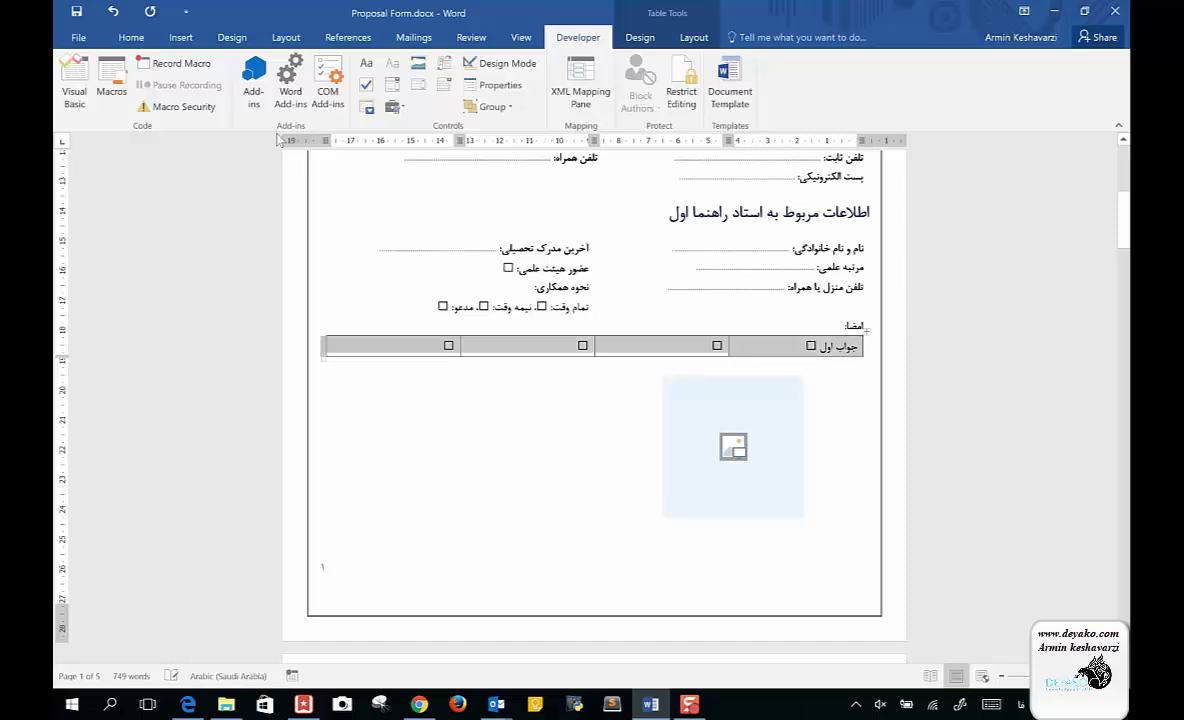
{"action": "left_click", "coordinate": [131, 37]}
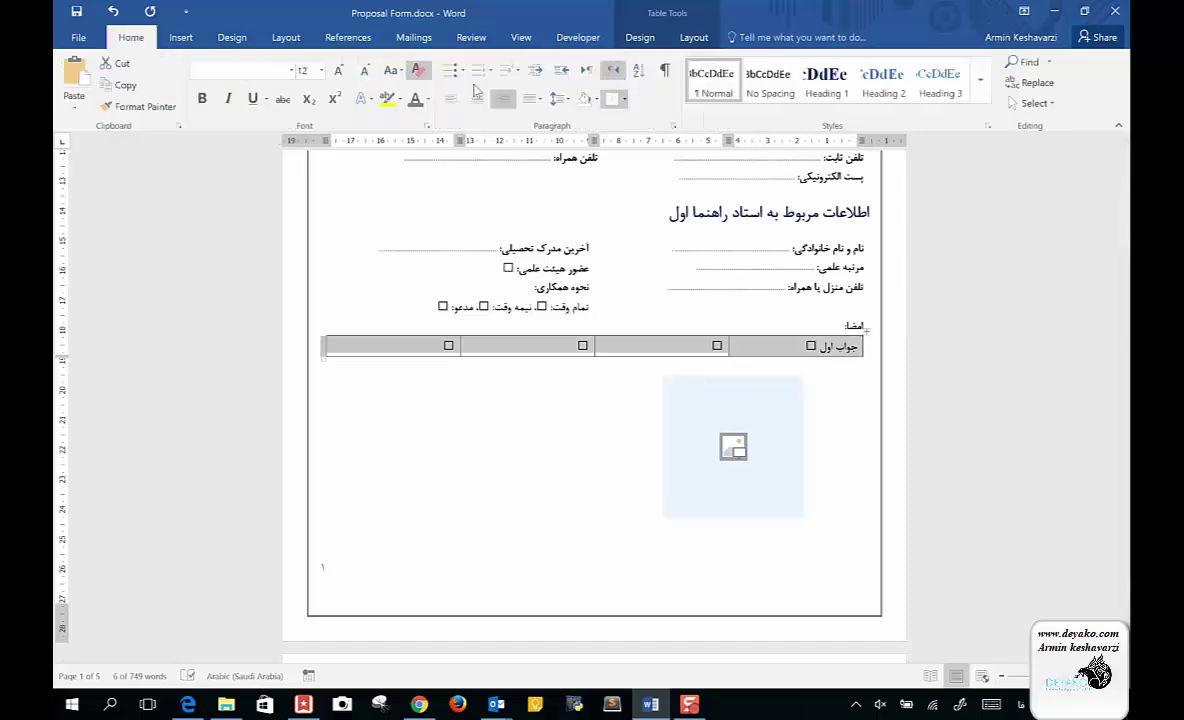
{"action": "left_click", "coordinate": [625, 98]}
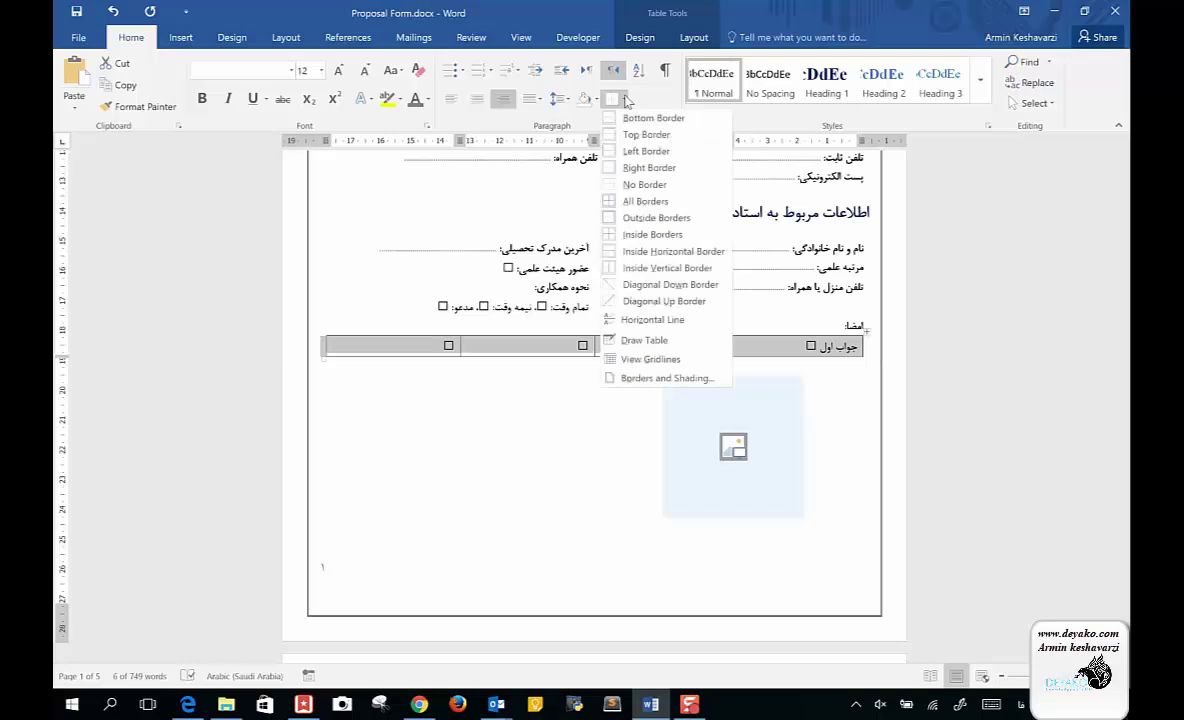
{"action": "left_click", "coordinate": [642, 185]}
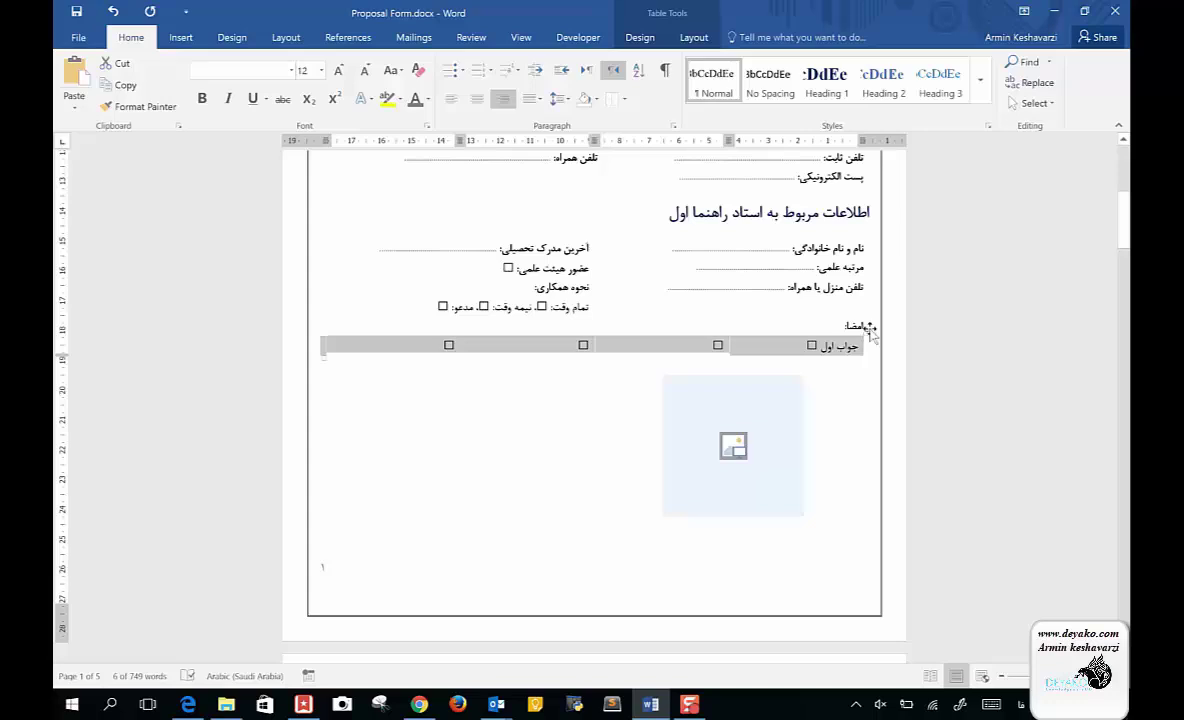
{"action": "left_click", "coordinate": [866, 330]}
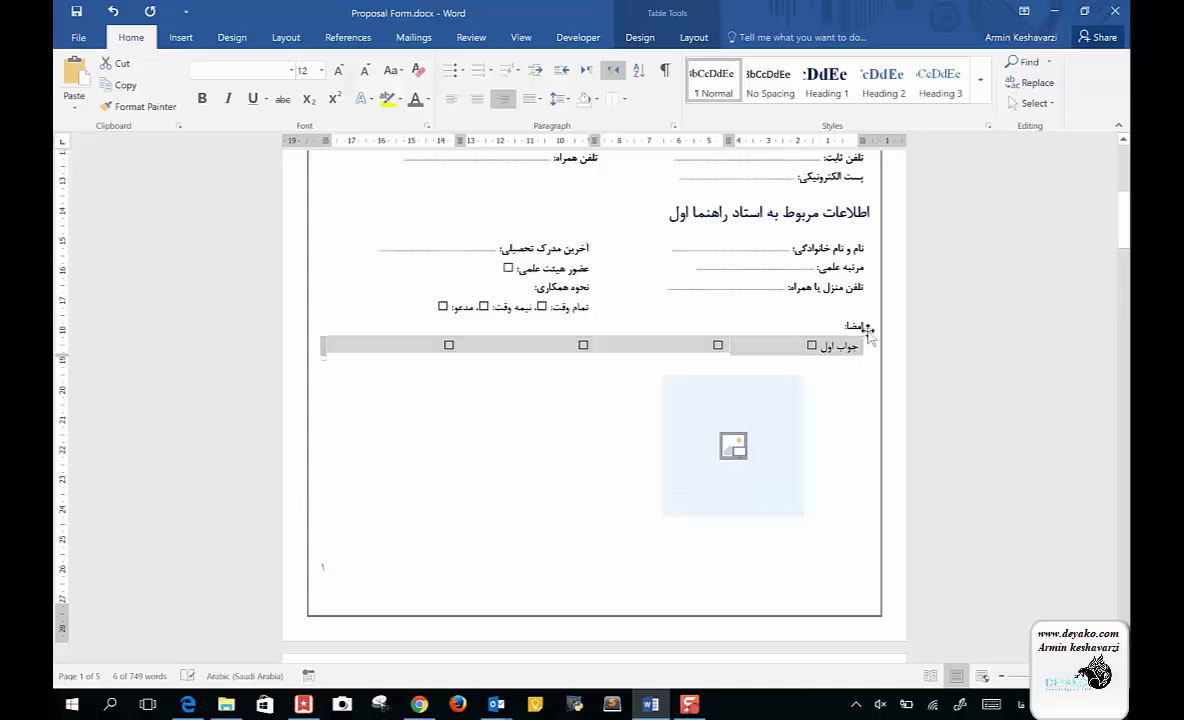
{"action": "key", "text": "BackSpace"}
Replace راهنما دوم with مشاور in the second supervisor section heading
{"action": "scroll", "coordinate": [868, 331], "scroll_direction": "down", "scroll_amount": 5}
{"action": "scroll", "coordinate": [868, 331], "scroll_direction": "down", "scroll_amount": 5}
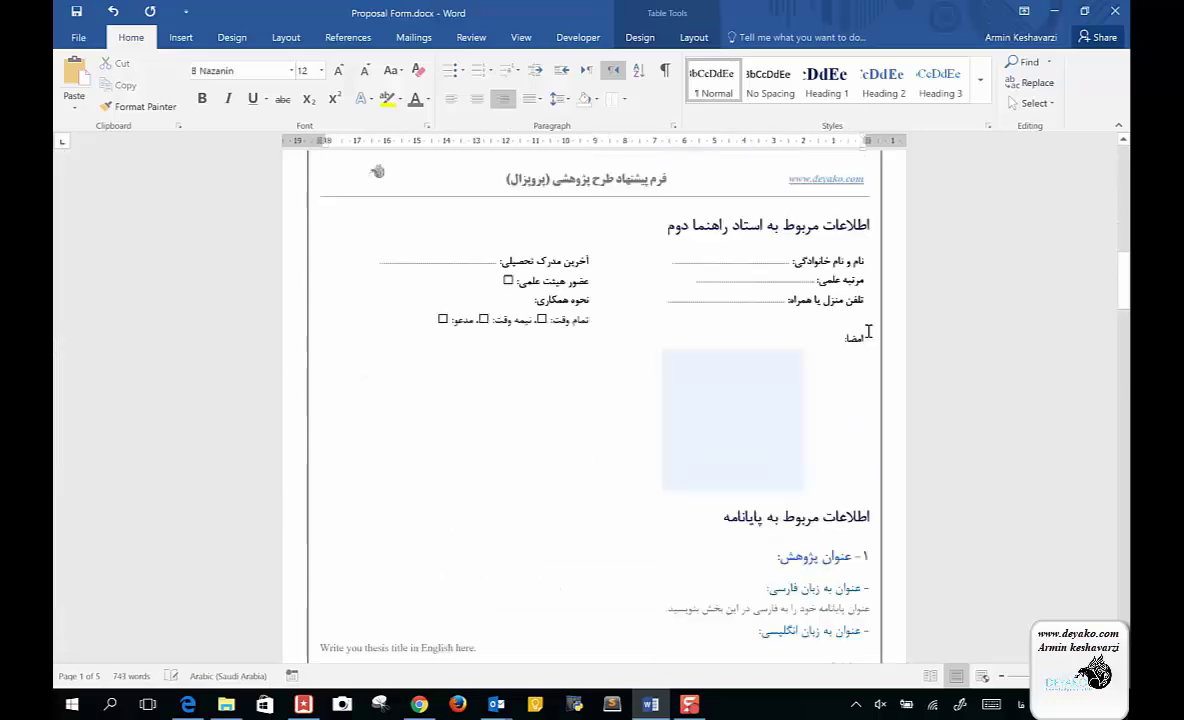
{"action": "scroll", "coordinate": [868, 331], "scroll_direction": "down", "scroll_amount": 3}
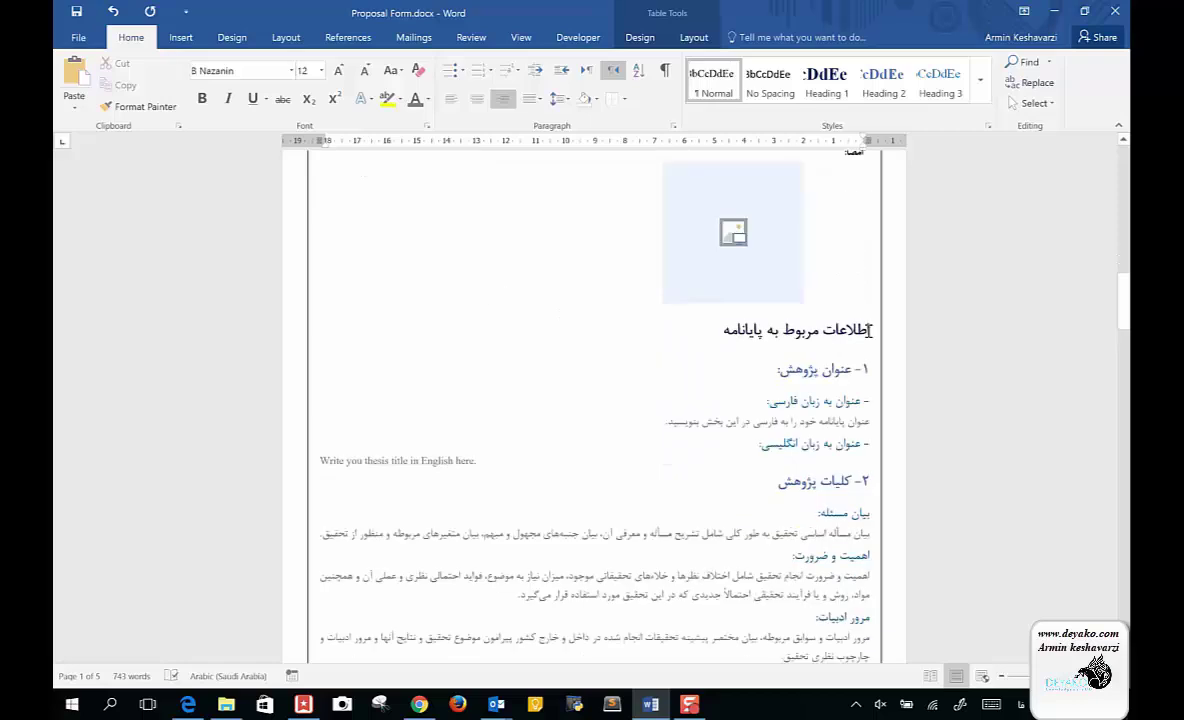
{"action": "scroll", "coordinate": [690, 432], "scroll_direction": "down", "scroll_amount": 4}
{"action": "scroll", "coordinate": [690, 432], "scroll_direction": "up", "scroll_amount": 3}
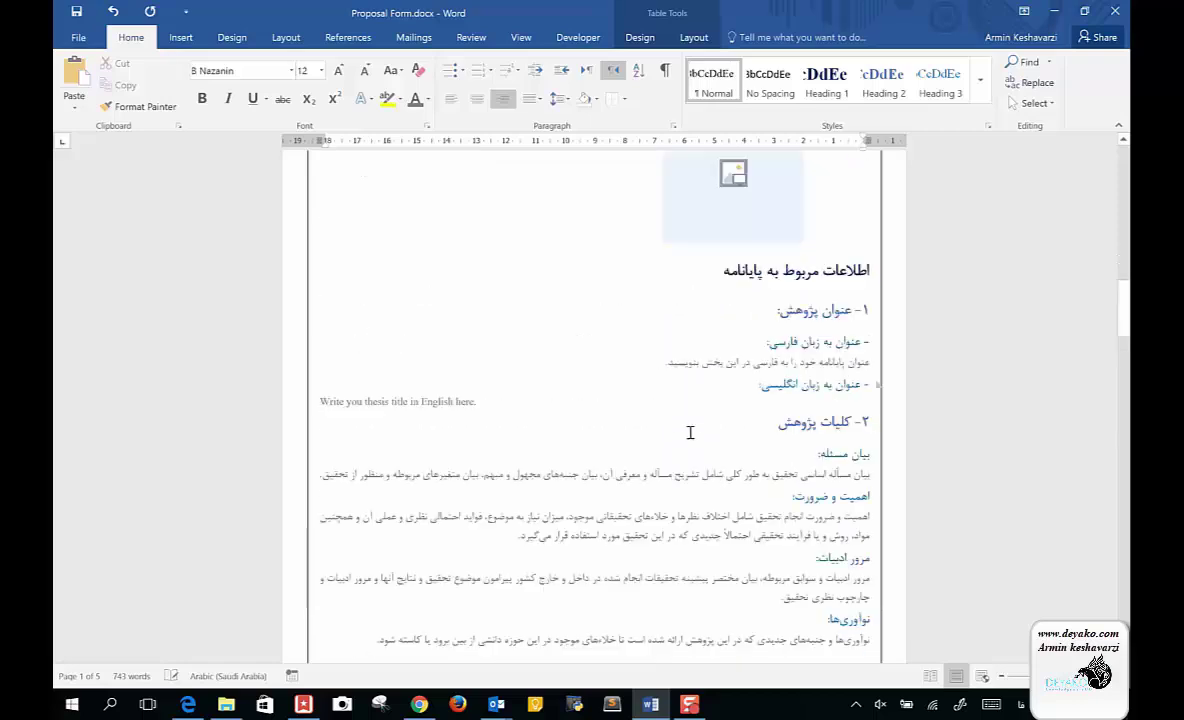
{"action": "scroll", "coordinate": [690, 432], "scroll_direction": "up", "scroll_amount": 6}
{"action": "scroll", "coordinate": [688, 431], "scroll_direction": "down", "scroll_amount": 1}
{"action": "scroll", "coordinate": [677, 351], "scroll_direction": "up", "scroll_amount": 1}
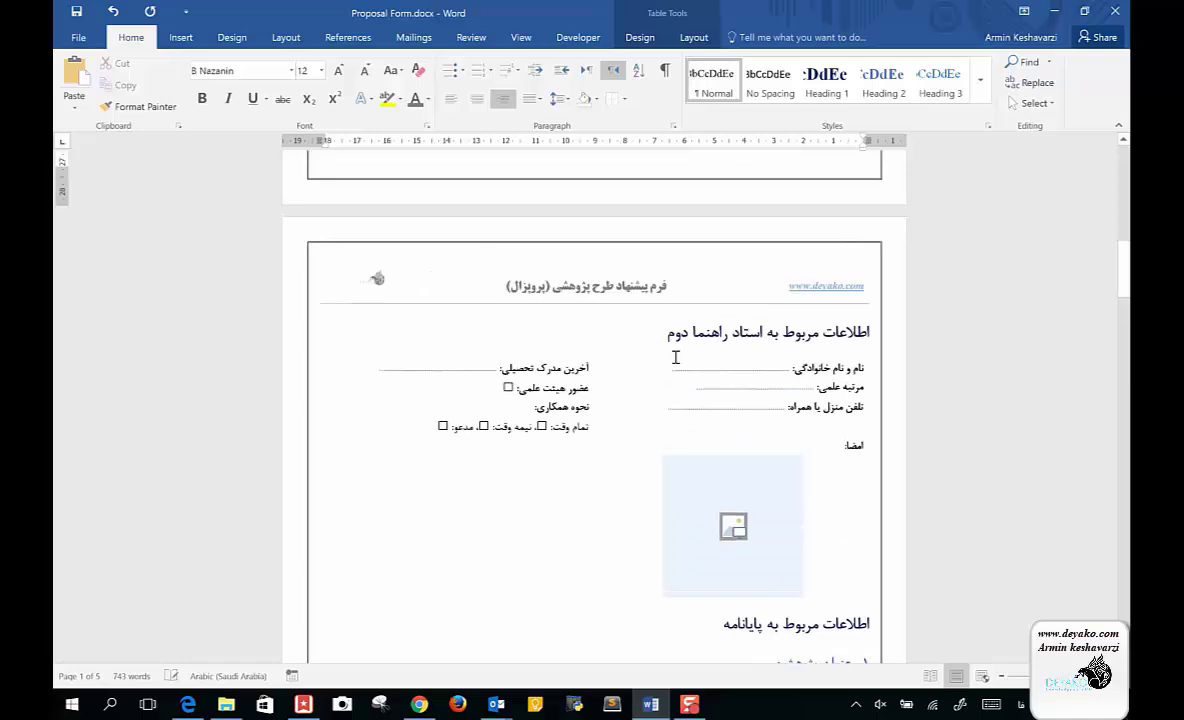
{"action": "left_click_drag", "start_coordinate": [668, 333], "coordinate": [748, 332]}
{"action": "type", "text": "مشاور"}
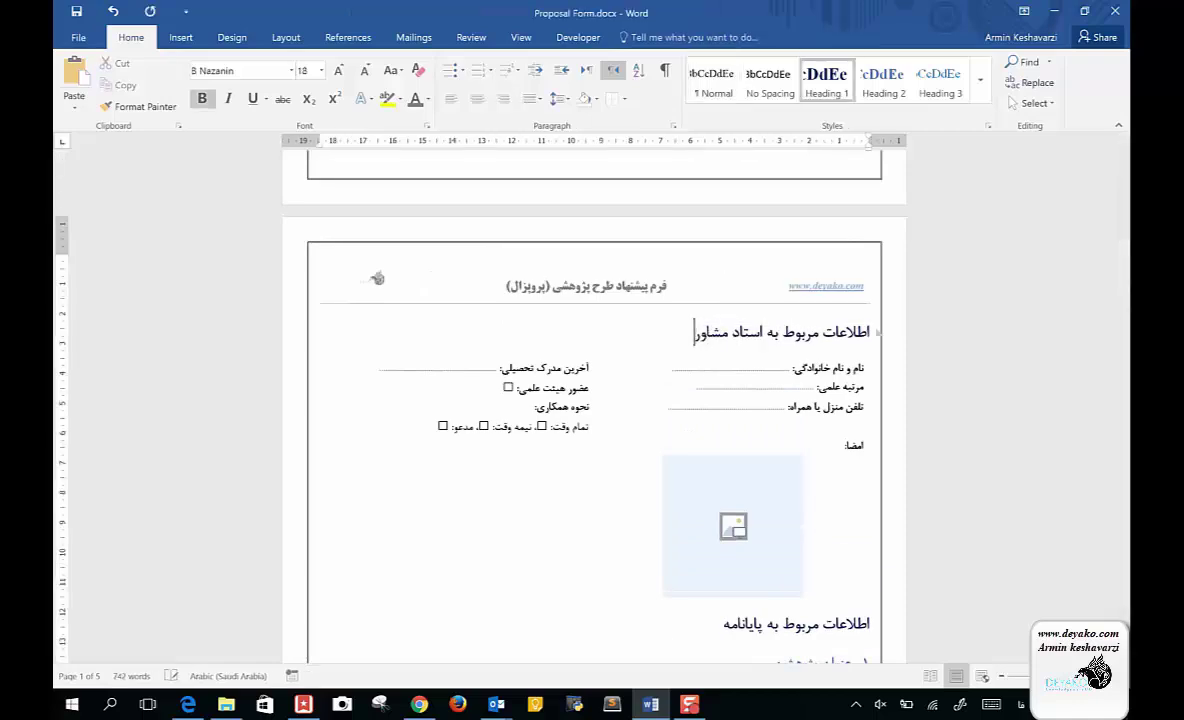
{"action": "mouse_move", "coordinate": [1123, 268]}
{"action": "left_mouse_down"}
{"action": "mouse_move", "coordinate": [1123, 290]}
{"action": "mouse_move", "coordinate": [1123, 268]}
{"action": "left_mouse_up"}
Check the styles of the کلیات پژوهش and بیان مسئله headings on page 2
{"action": "scroll", "coordinate": [594, 400], "scroll_direction": "down", "scroll_amount": 1}
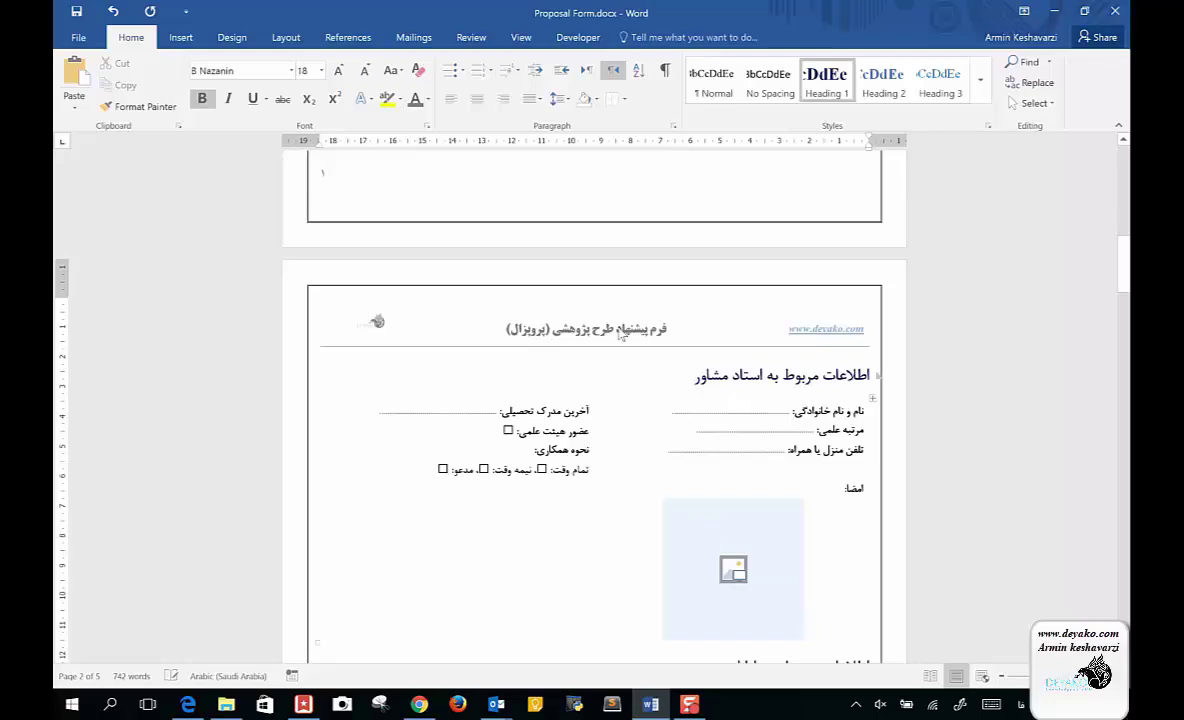
{"action": "scroll", "coordinate": [620, 333], "scroll_direction": "down", "scroll_amount": 5}
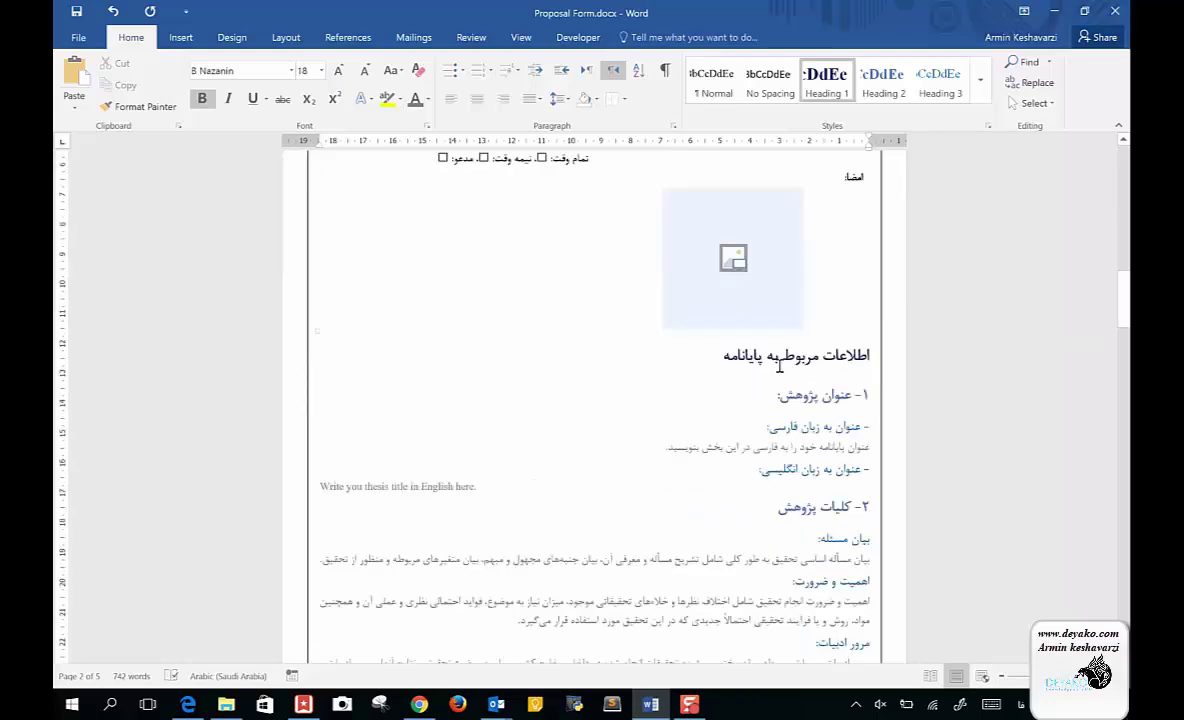
{"action": "scroll", "coordinate": [800, 390], "scroll_direction": "down", "scroll_amount": 2}
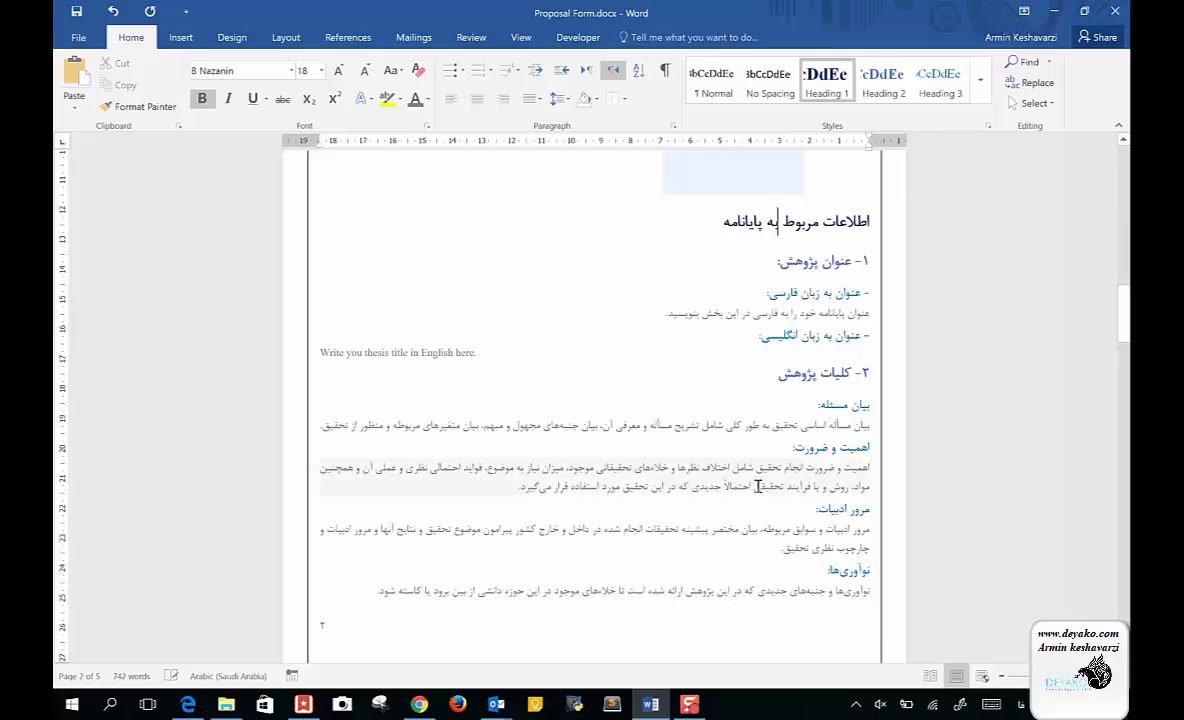
{"action": "scroll", "coordinate": [757, 487], "scroll_direction": "down", "scroll_amount": 1}
{"action": "scroll", "coordinate": [757, 487], "scroll_direction": "down", "scroll_amount": 4}
{"action": "scroll", "coordinate": [757, 487], "scroll_direction": "down", "scroll_amount": 5}
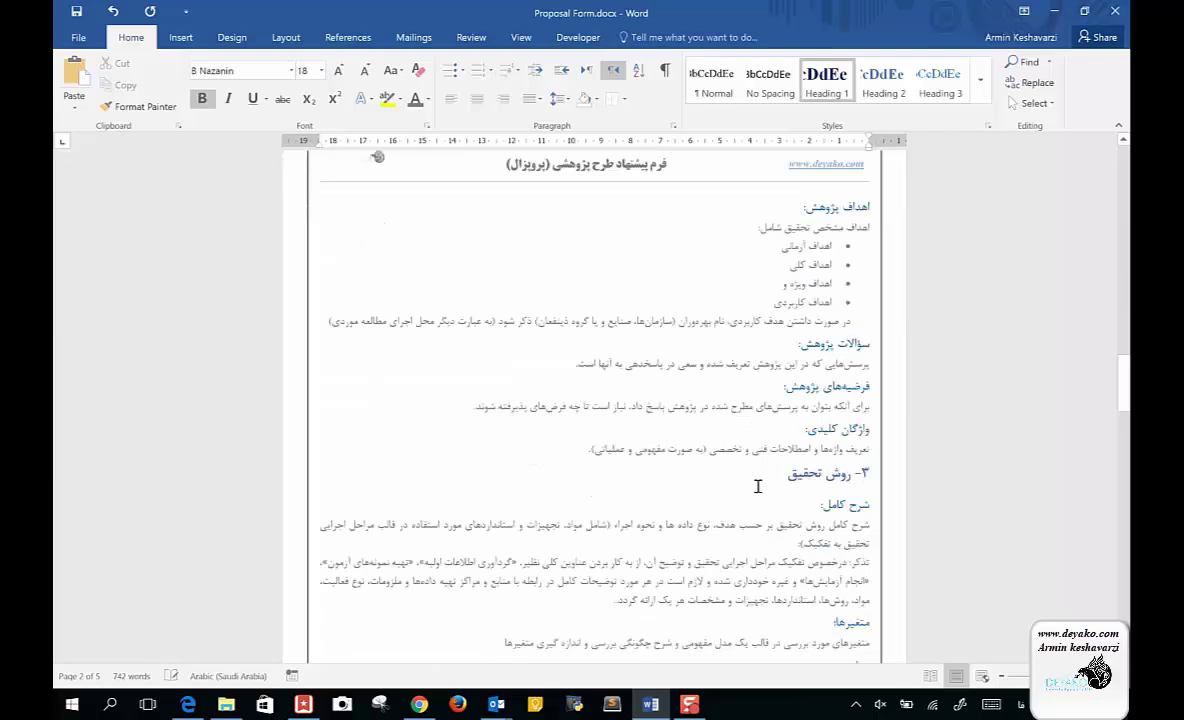
{"action": "scroll", "coordinate": [757, 487], "scroll_direction": "up", "scroll_amount": 6}
{"action": "scroll", "coordinate": [757, 487], "scroll_direction": "up", "scroll_amount": 3}
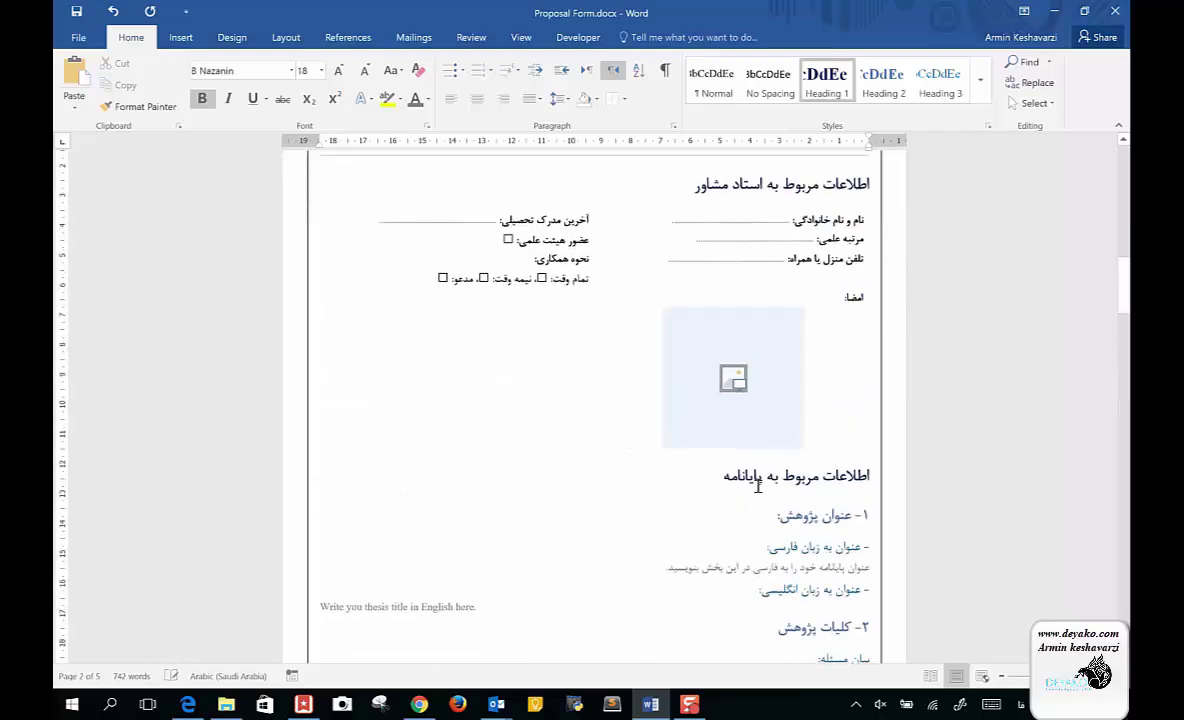
{"action": "scroll", "coordinate": [757, 487], "scroll_direction": "down", "scroll_amount": 1}
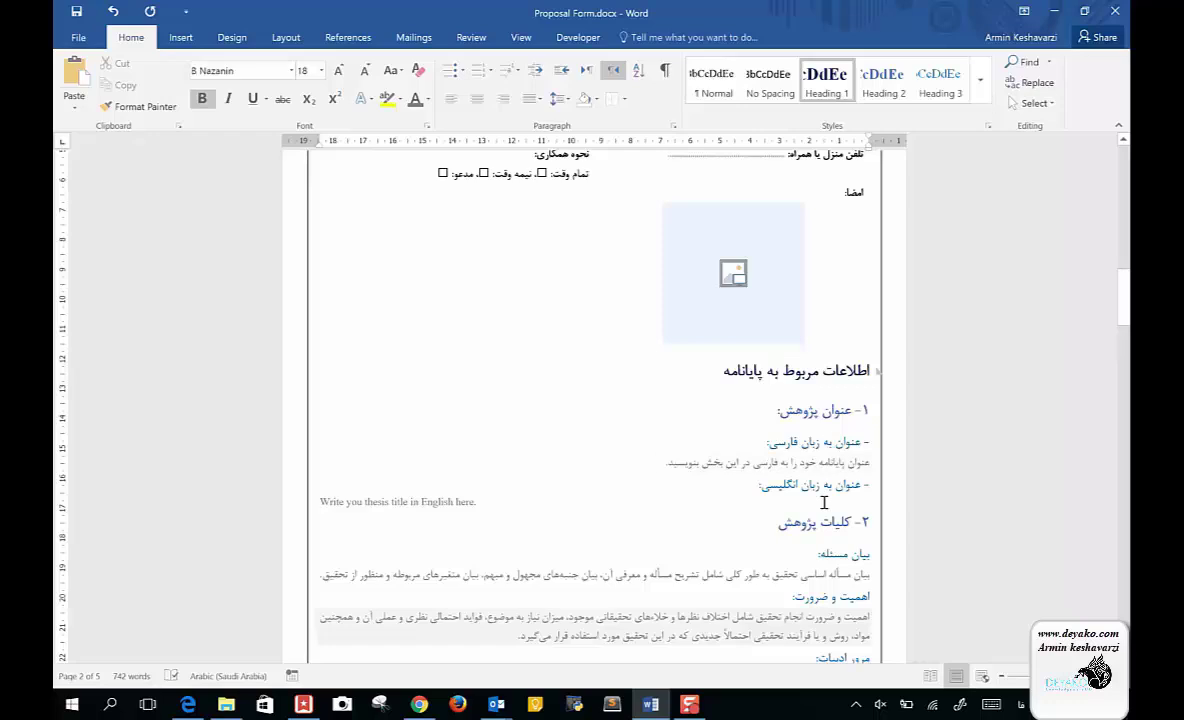
{"action": "scroll", "coordinate": [825, 497], "scroll_direction": "down", "scroll_amount": 2}
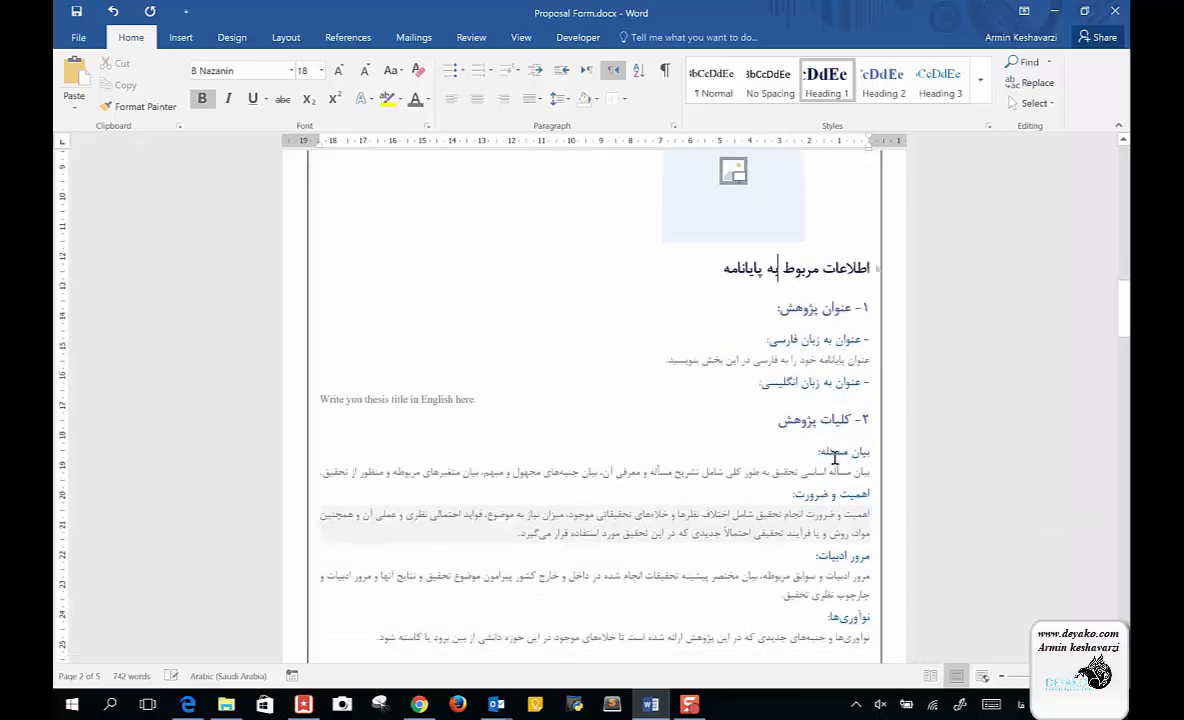
{"action": "double_click", "coordinate": [838, 454]}
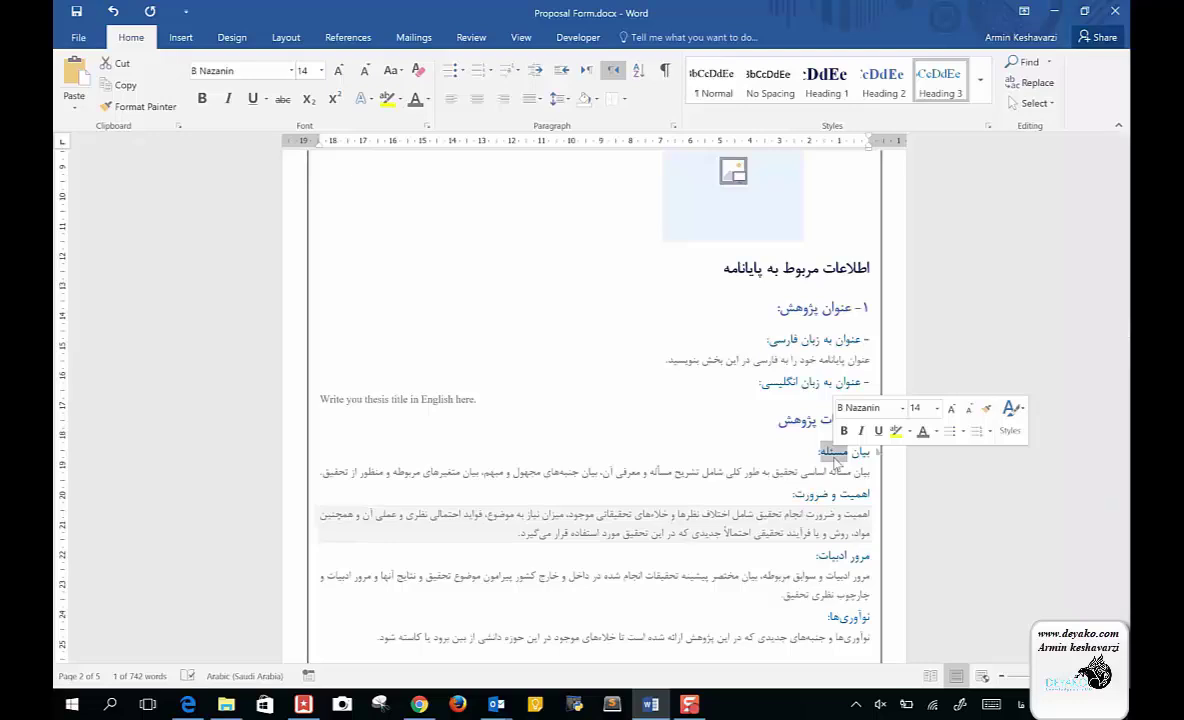
{"action": "left_click", "coordinate": [779, 420]}
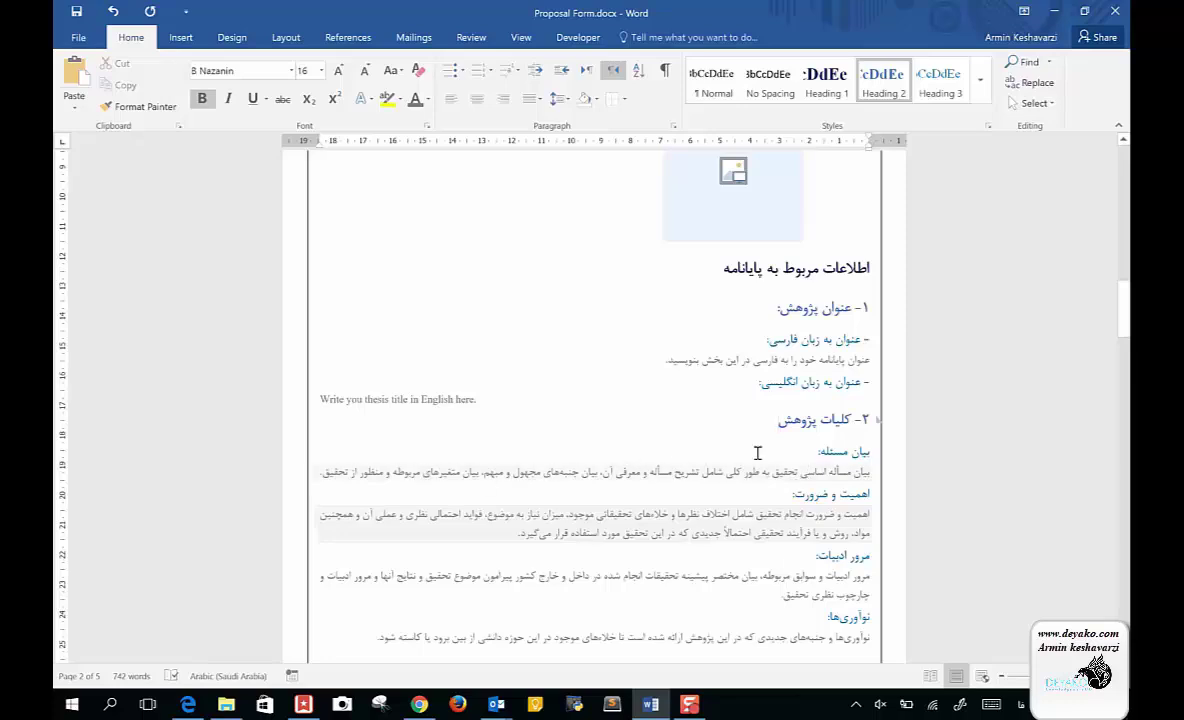
{"action": "left_click", "coordinate": [785, 454]}
{"action": "scroll", "coordinate": [785, 455], "scroll_direction": "down", "scroll_amount": 1}
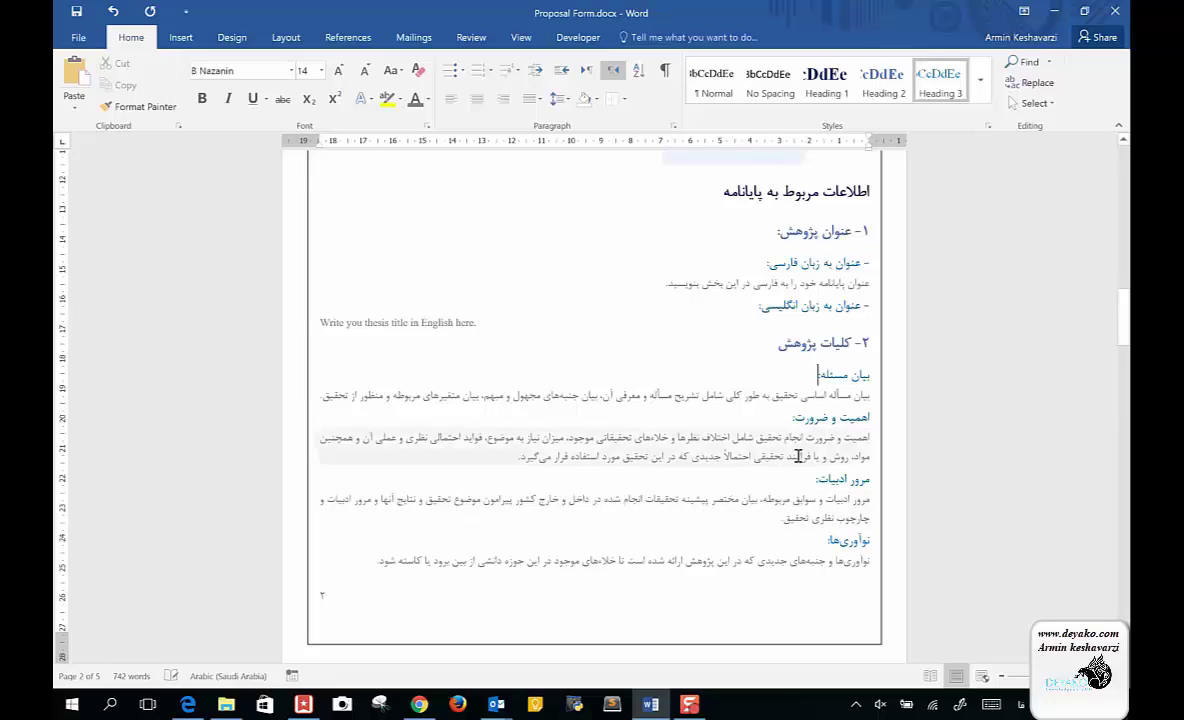
Overwrite the paragraph under اهمیت و ضرورت with 'ی ی ی ی' and a new line, cancelling a picture insert
{"action": "triple_click", "coordinate": [798, 456]}
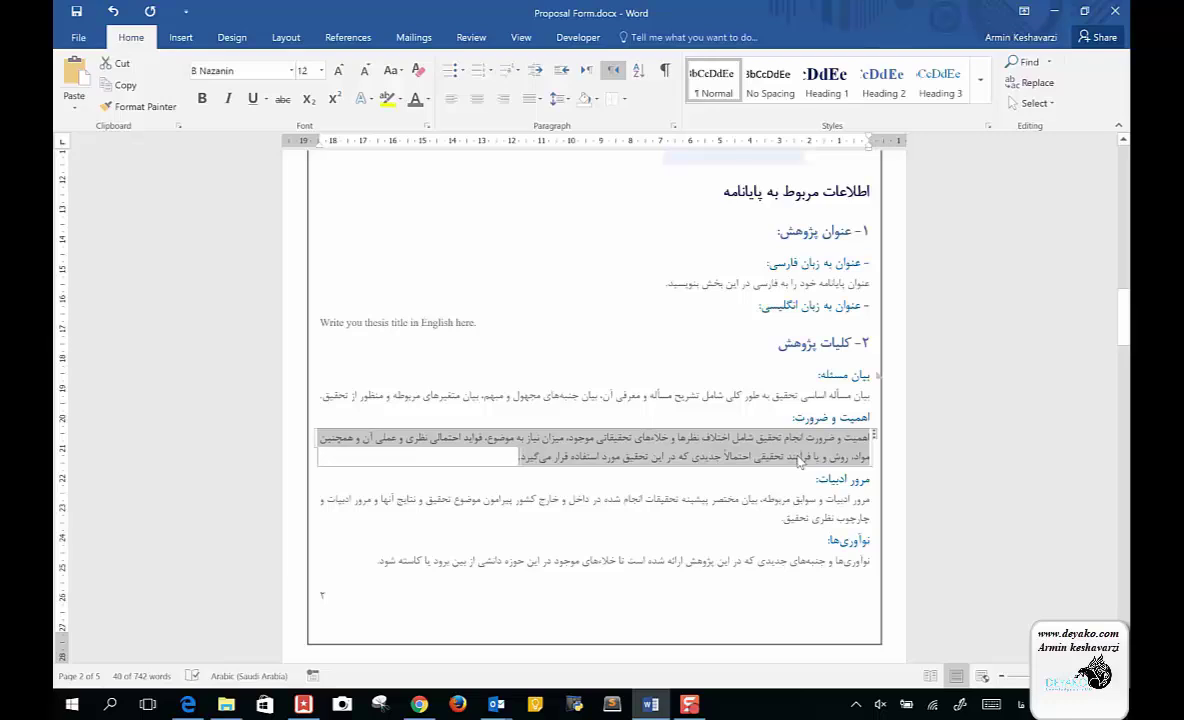
{"action": "type", "text": "ی"}
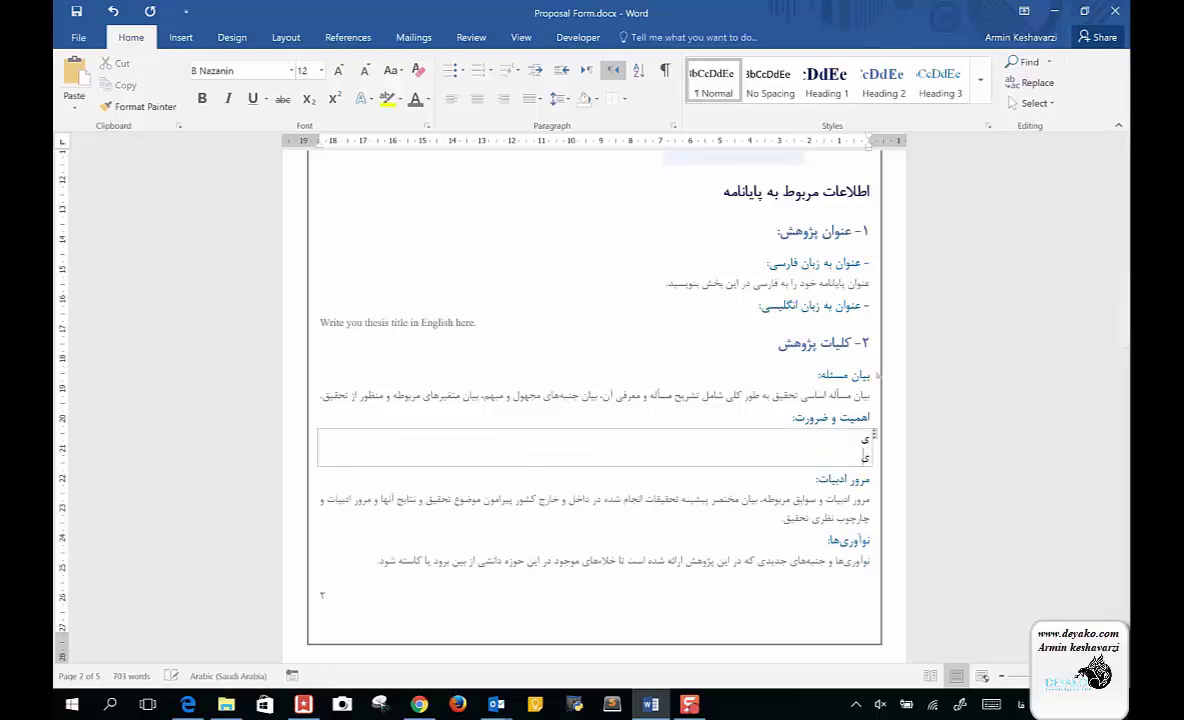
{"action": "type", "text": " ی ی ی"}
{"action": "key", "text": "Return"}
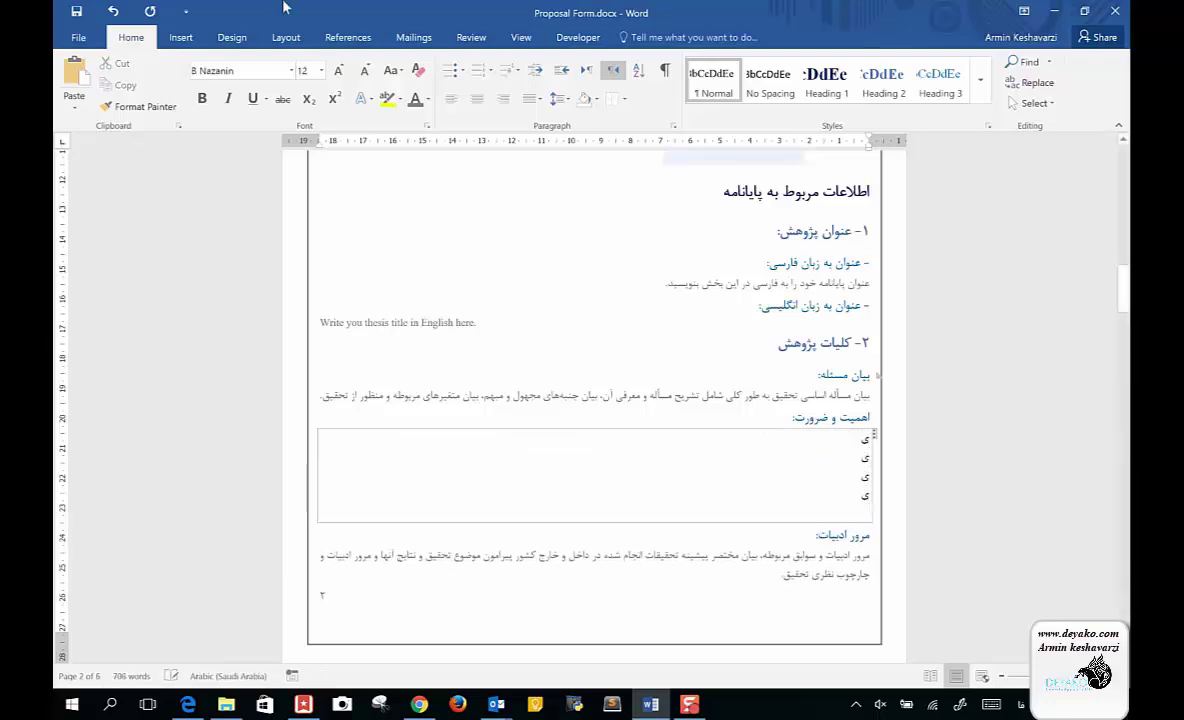
{"action": "left_click", "coordinate": [172, 40]}
{"action": "left_click", "coordinate": [204, 85]}
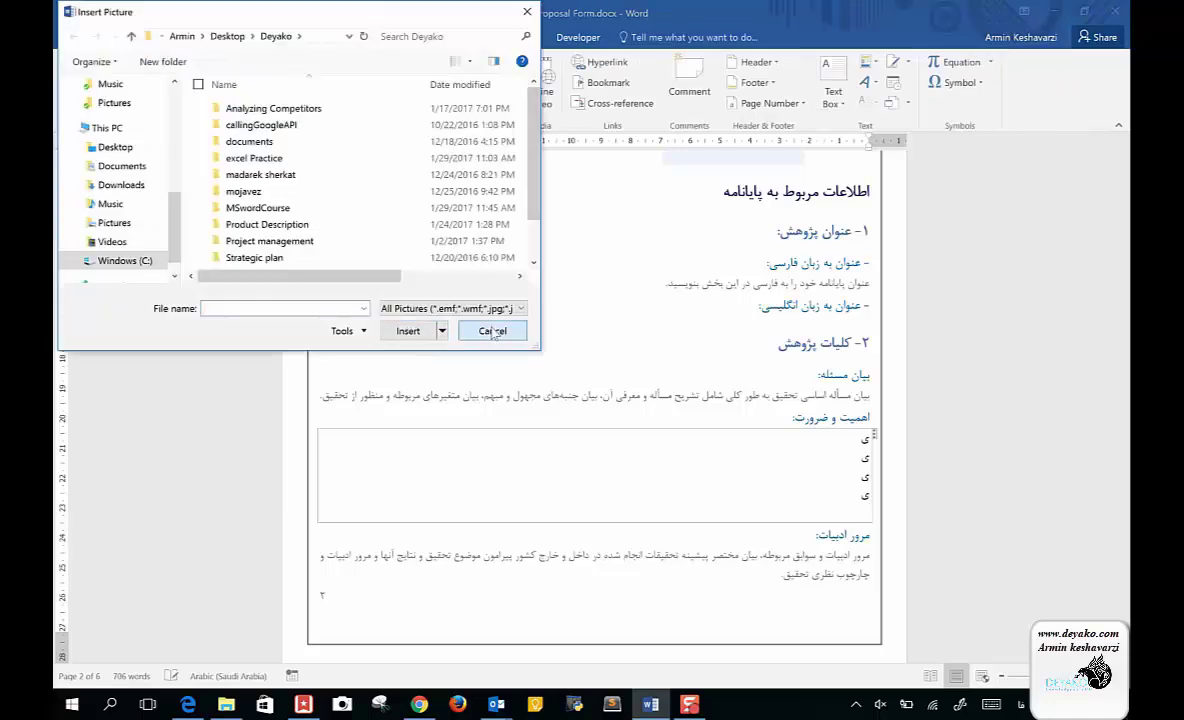
{"action": "left_click", "coordinate": [492, 331]}
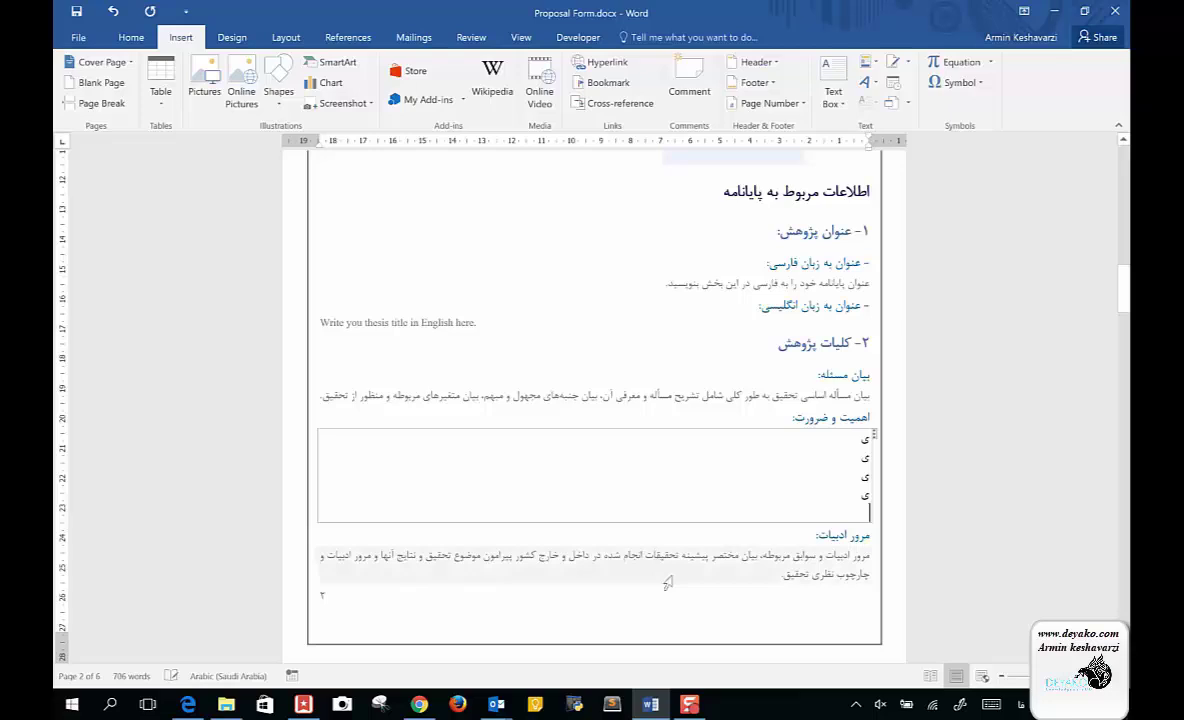
Delete the stray ی lines and paste the placeholder paragraph under اهمیت و ضرورت
{"action": "scroll", "coordinate": [666, 581], "scroll_direction": "down", "scroll_amount": 3}
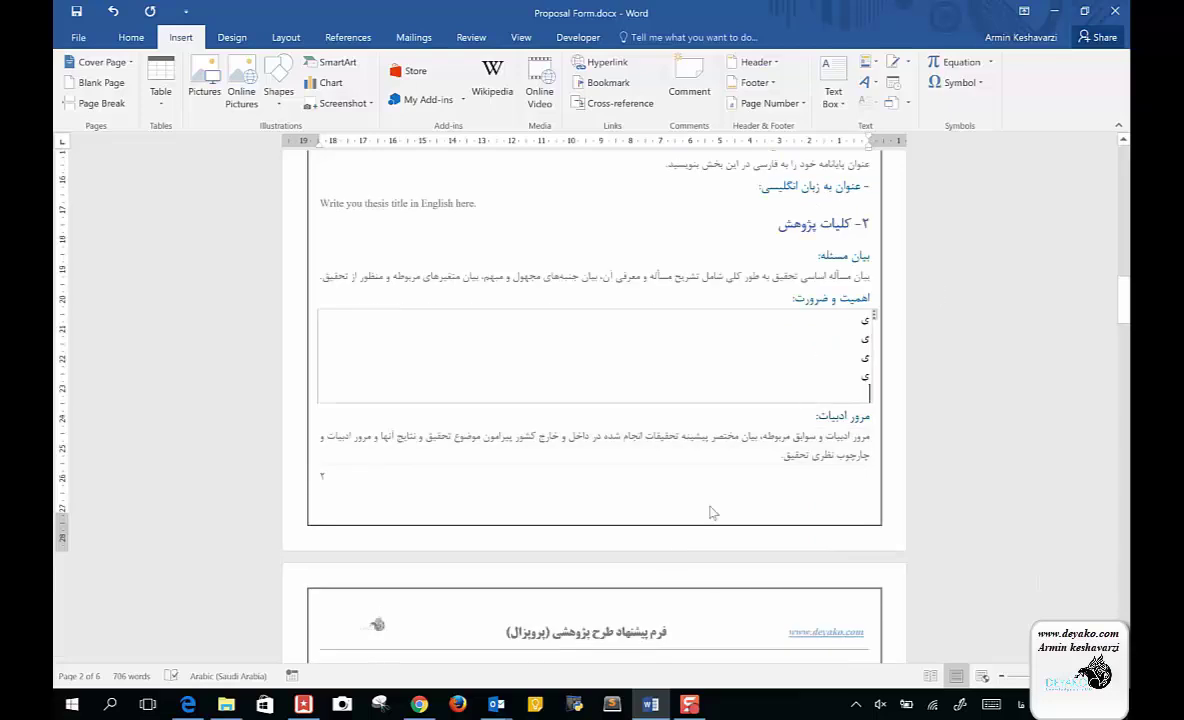
{"action": "key", "text": "BackSpace"}
{"action": "key", "text": "BackSpace"}
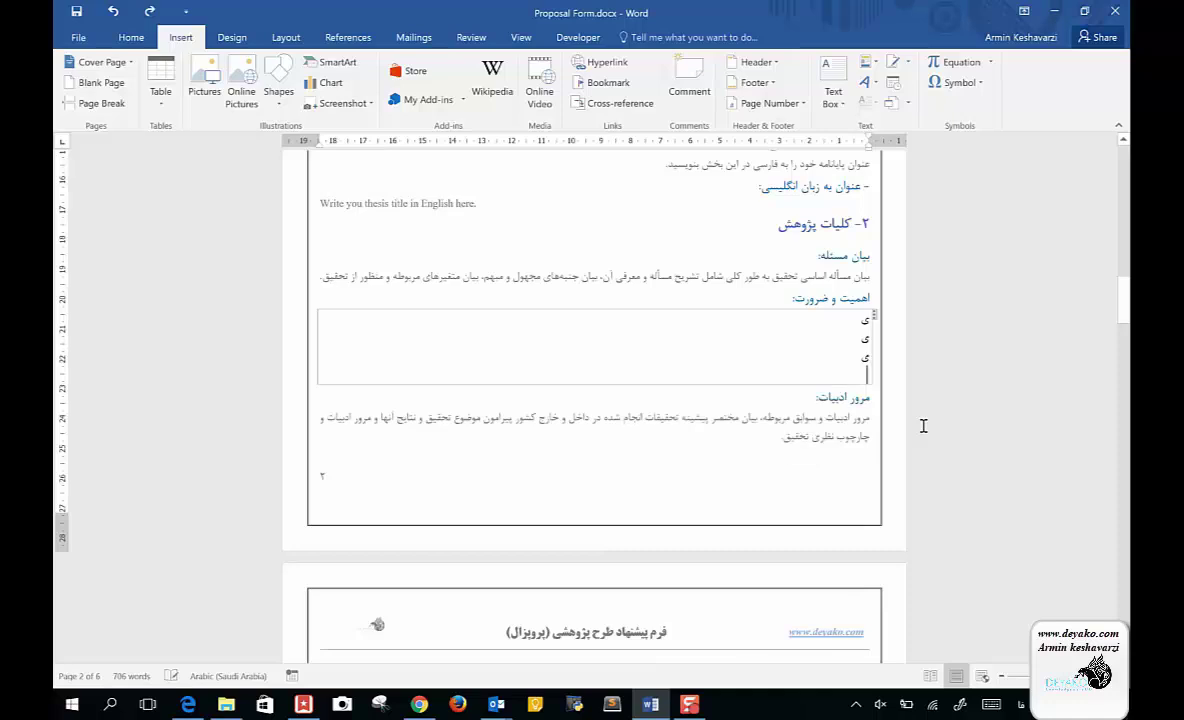
{"action": "key", "text": "BackSpace"}
{"action": "key", "text": "BackSpace"}
{"action": "key", "text": "BackSpace"}
{"action": "key", "text": "BackSpace"}
{"action": "key", "text": "BackSpace"}
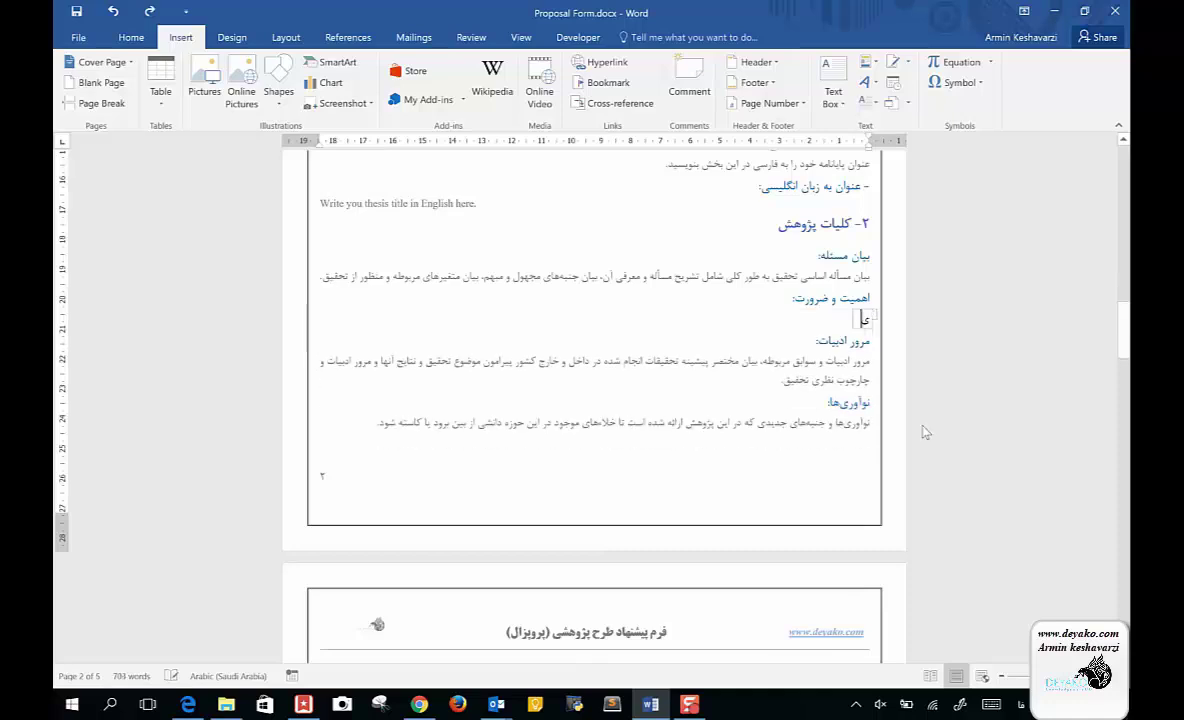
{"action": "key", "text": "ctrl+v"}
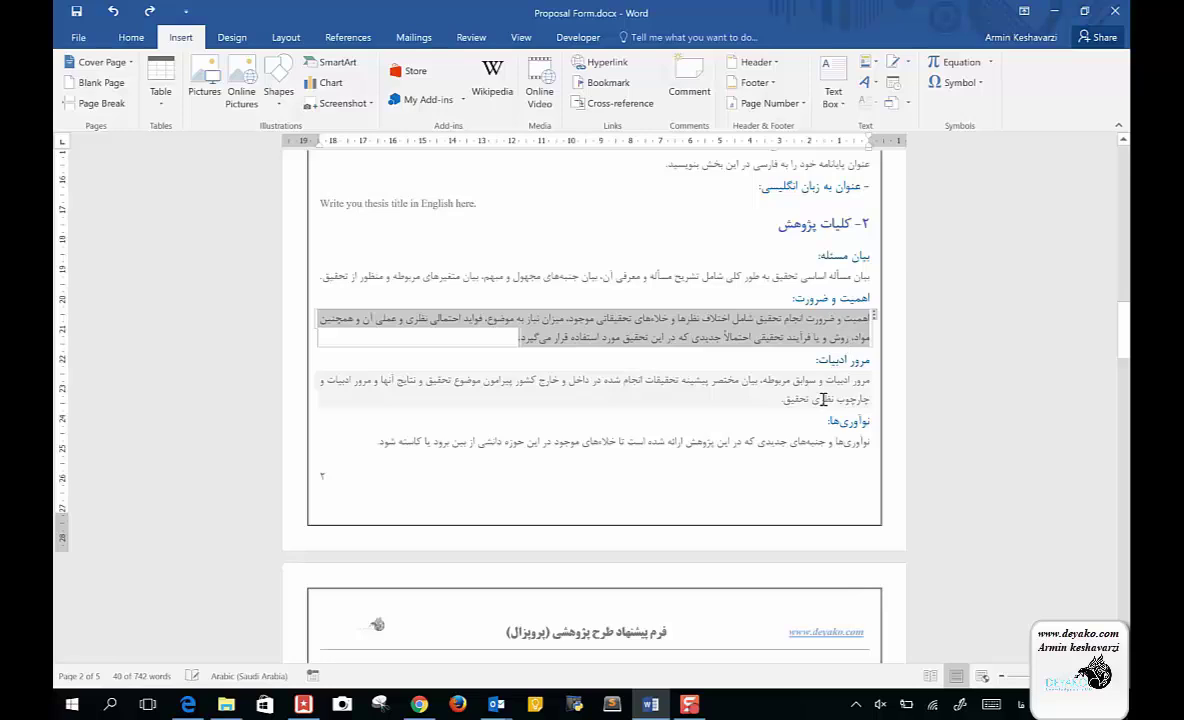
{"action": "triple_click", "coordinate": [822, 400]}
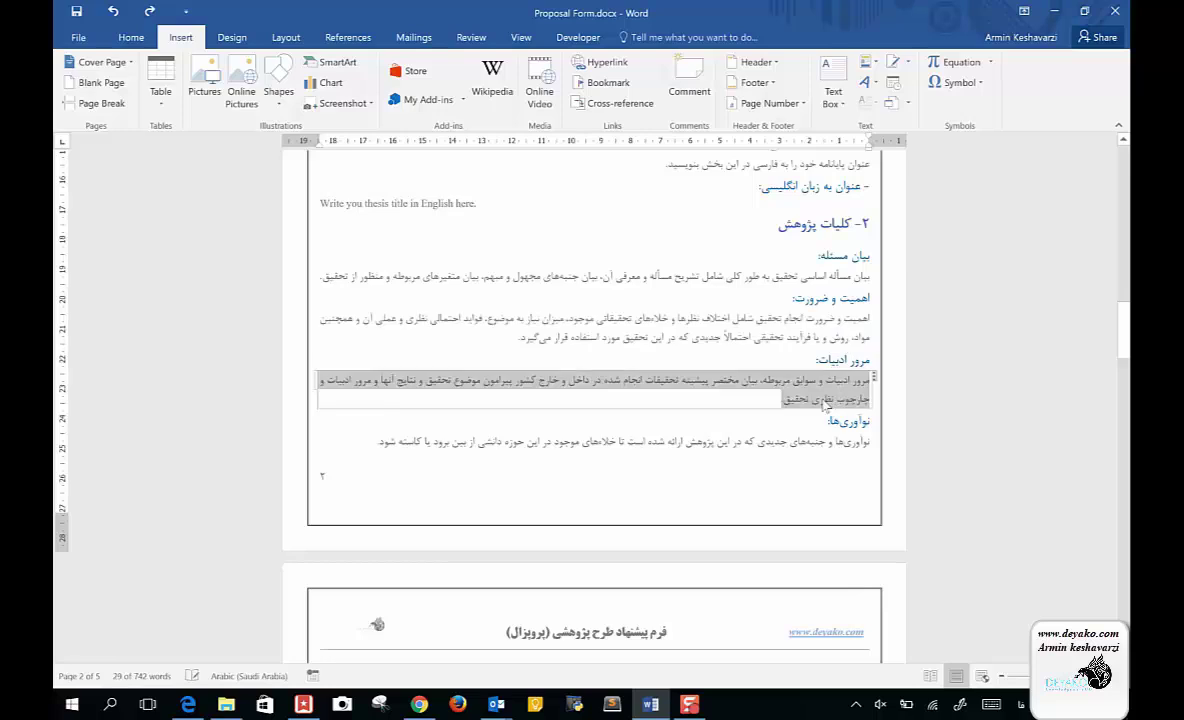
{"action": "triple_click", "coordinate": [745, 330]}
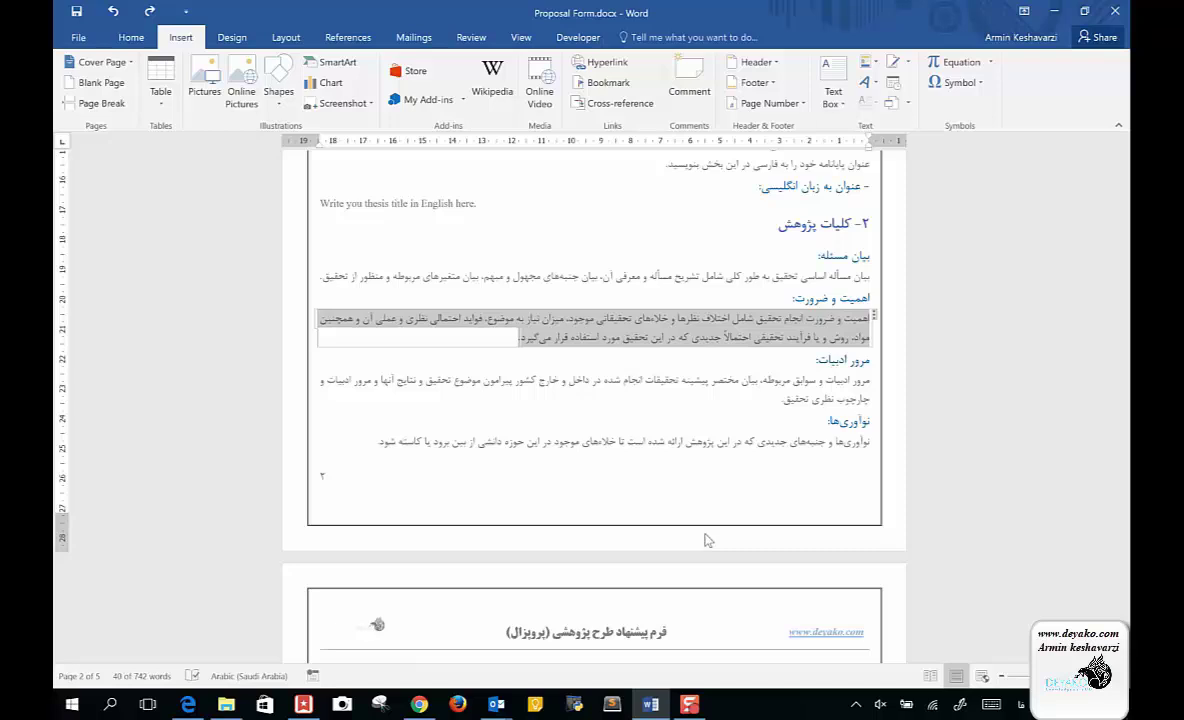
{"action": "triple_click", "coordinate": [810, 390]}
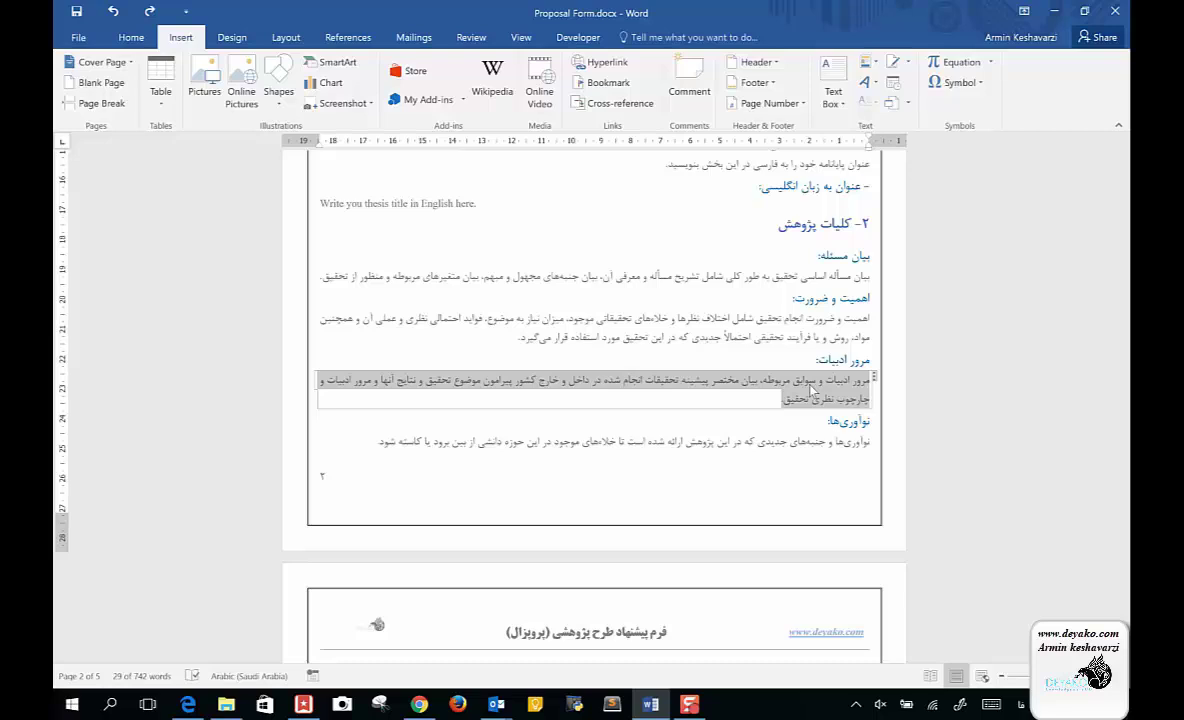
{"action": "left_click", "coordinate": [723, 440]}
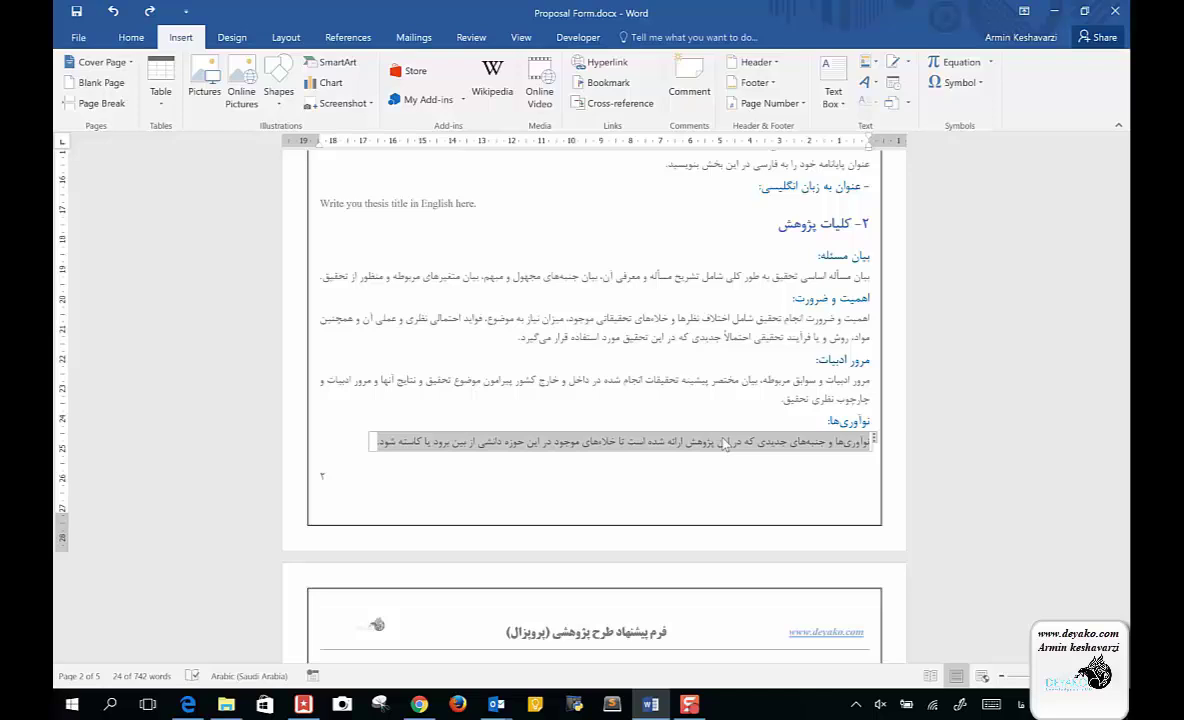
{"action": "scroll", "coordinate": [725, 444], "scroll_direction": "down", "scroll_amount": 3}
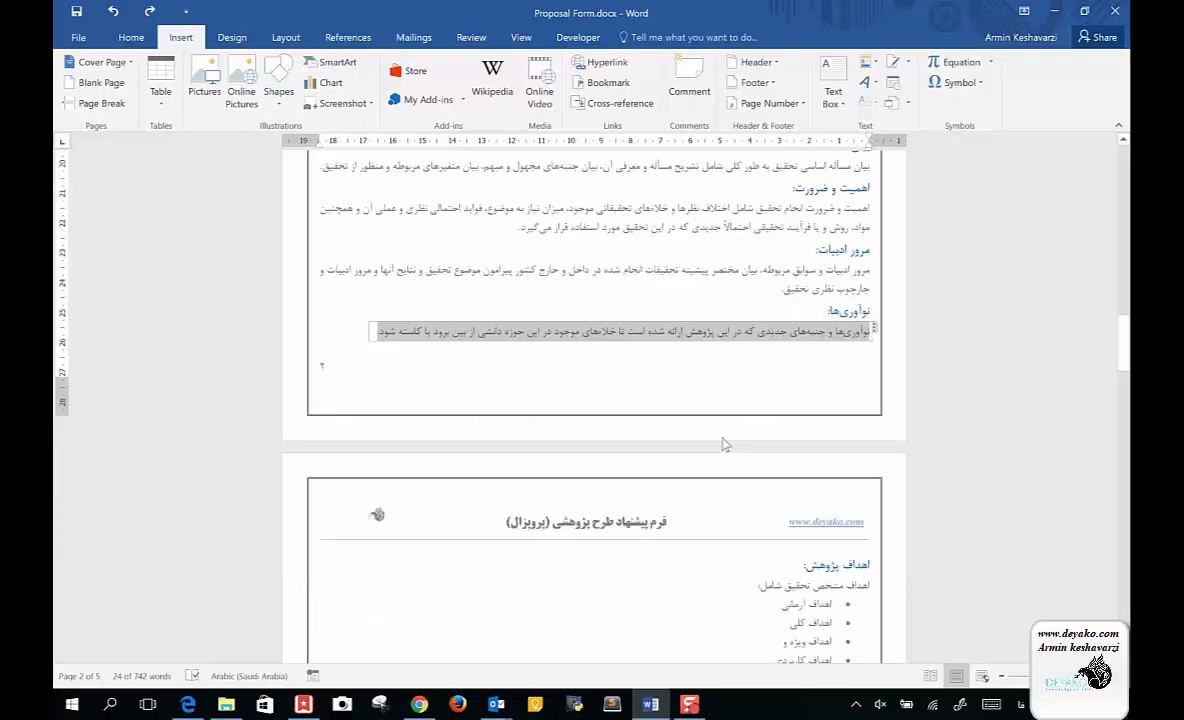
{"action": "scroll", "coordinate": [725, 444], "scroll_direction": "down", "scroll_amount": 3}
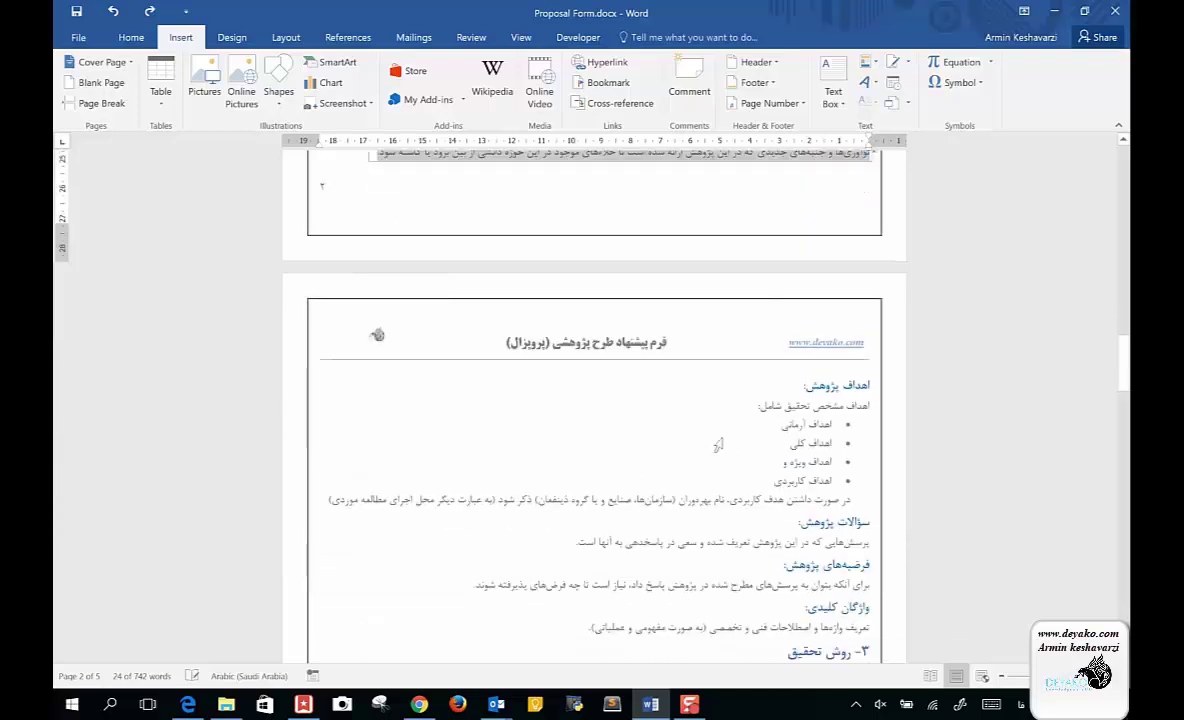
{"action": "triple_click", "coordinate": [717, 444]}
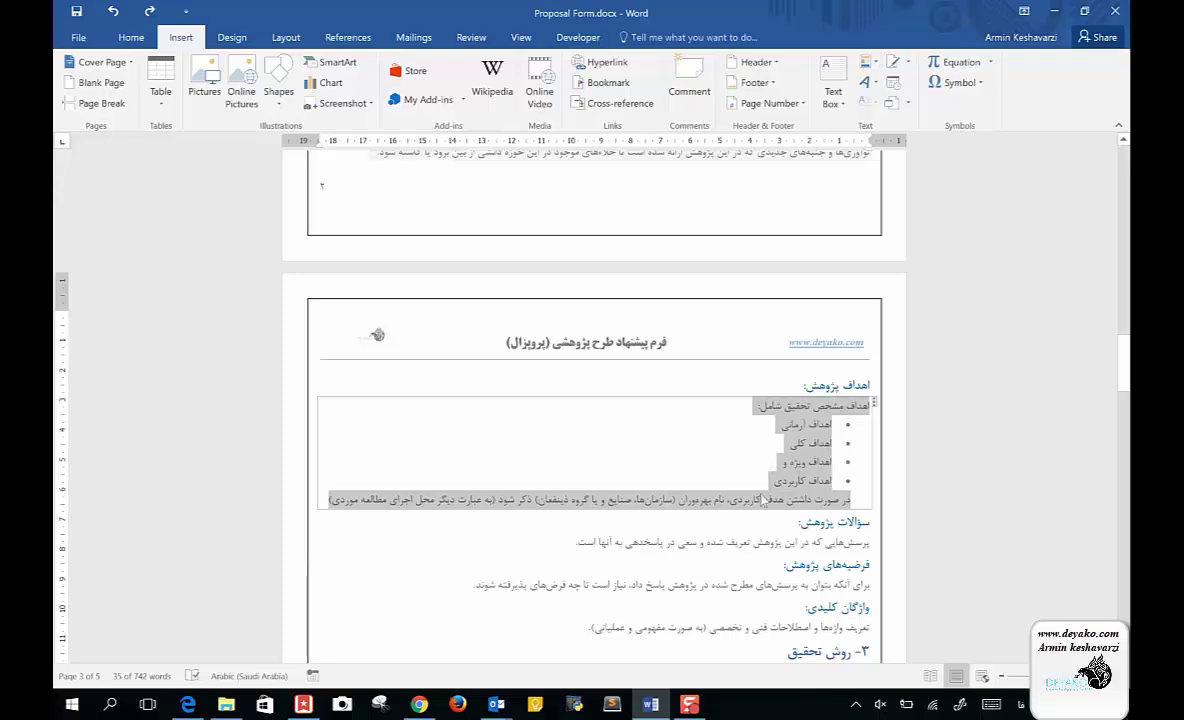
{"action": "scroll", "coordinate": [762, 499], "scroll_direction": "down", "scroll_amount": 2}
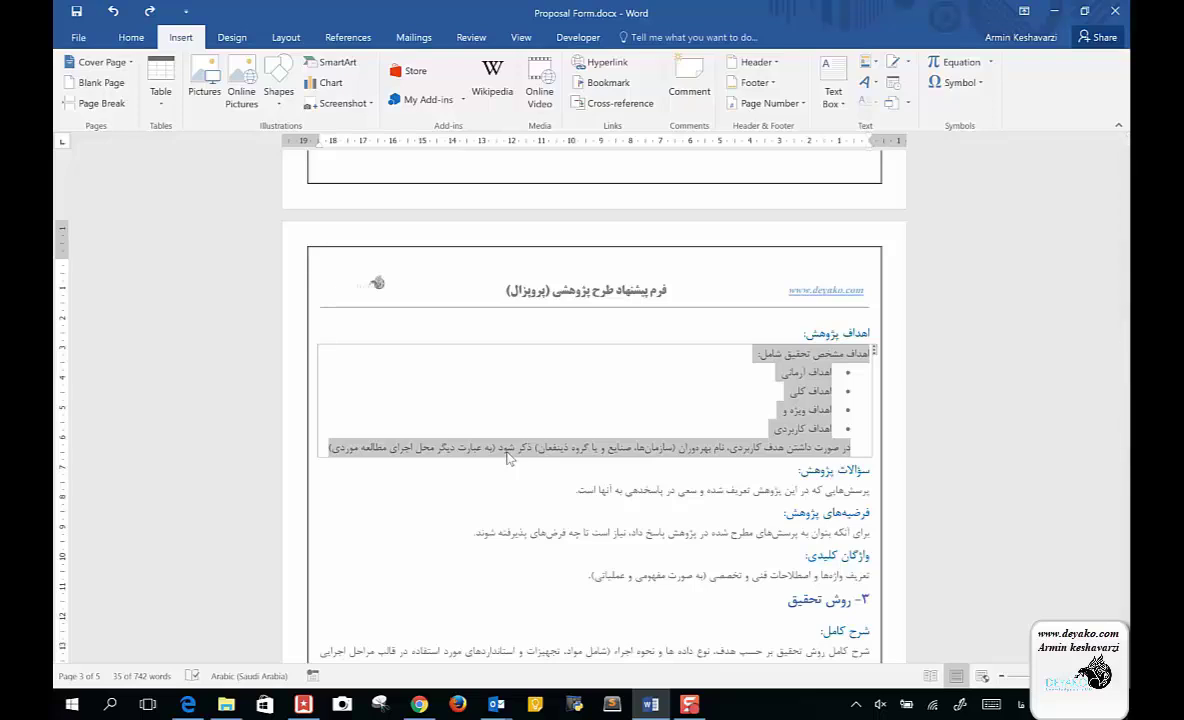
{"action": "triple_click", "coordinate": [669, 491]}
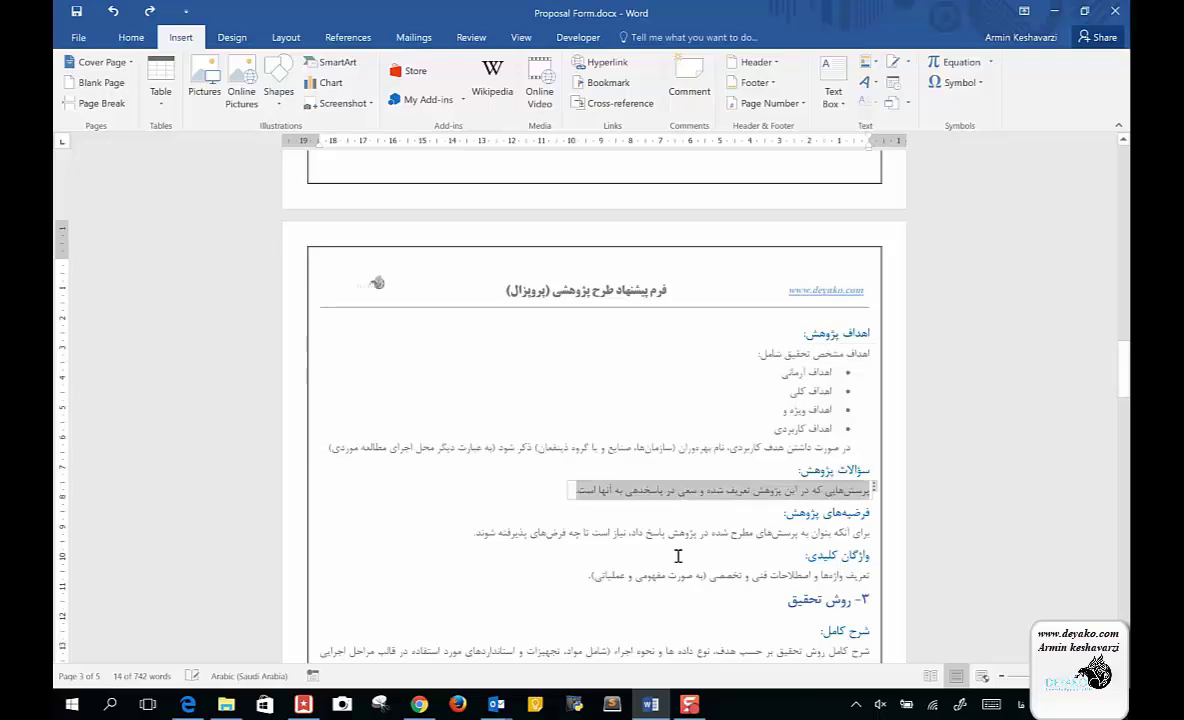
{"action": "left_click", "coordinate": [836, 472]}
{"action": "scroll", "coordinate": [836, 472], "scroll_direction": "down", "scroll_amount": 3}
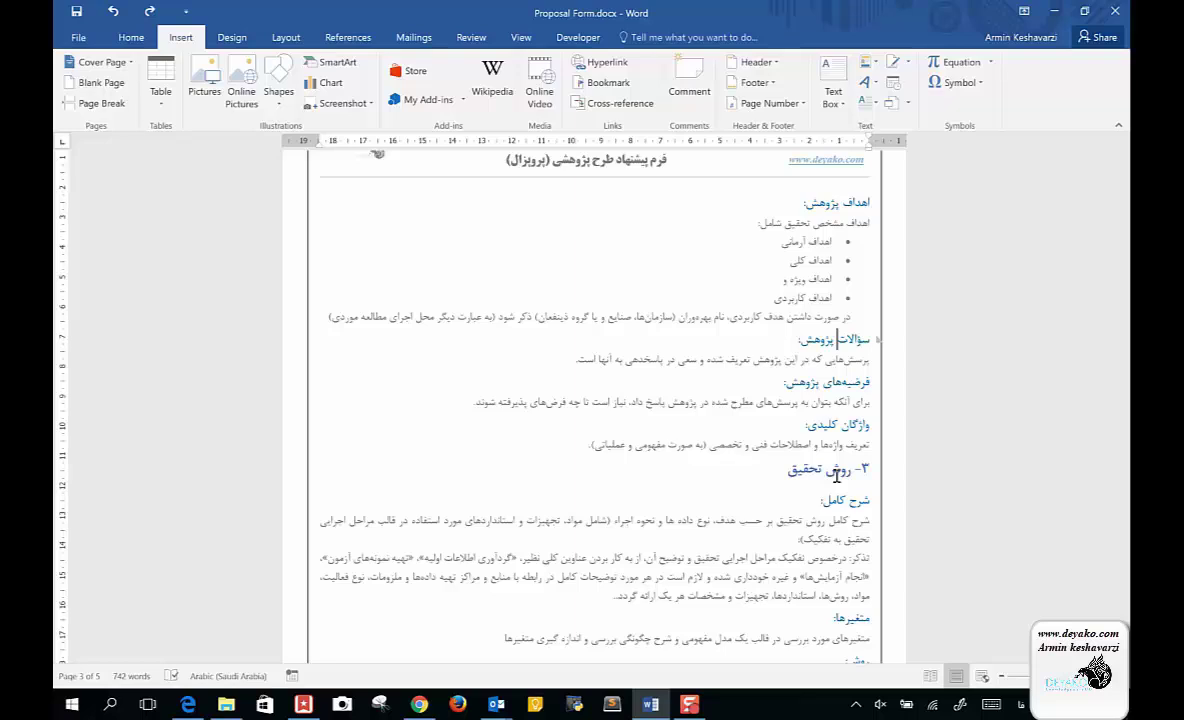
{"action": "triple_click", "coordinate": [806, 360]}
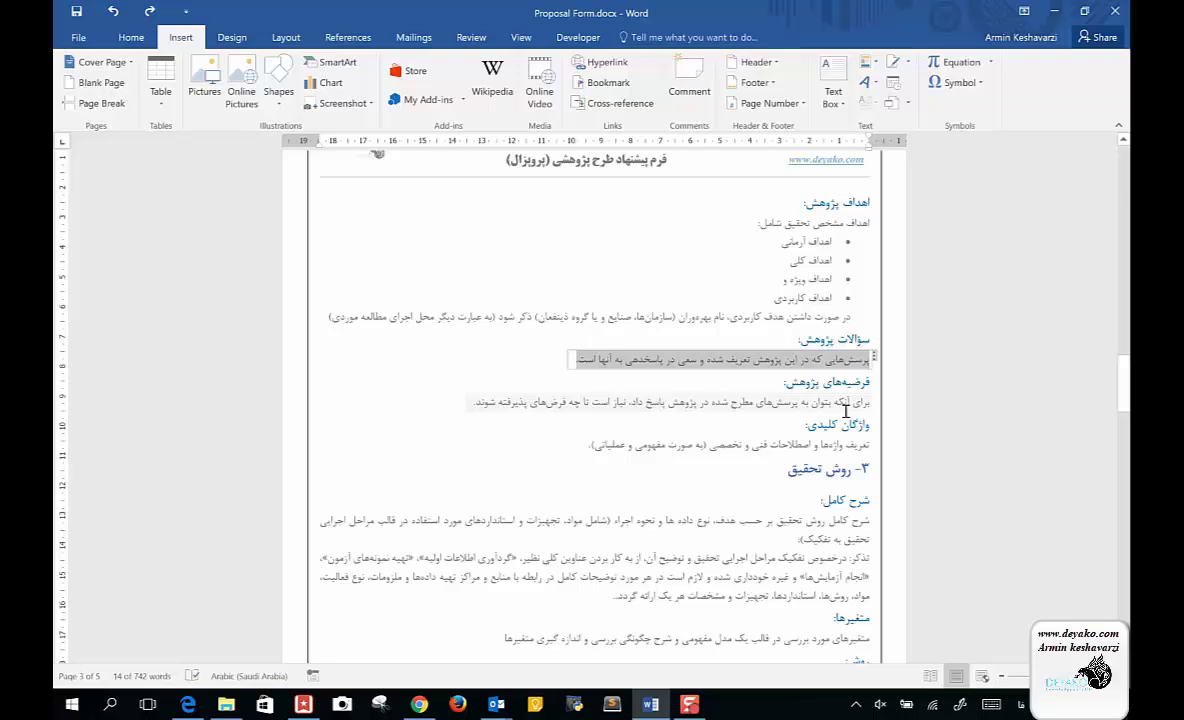
{"action": "left_click", "coordinate": [846, 406]}
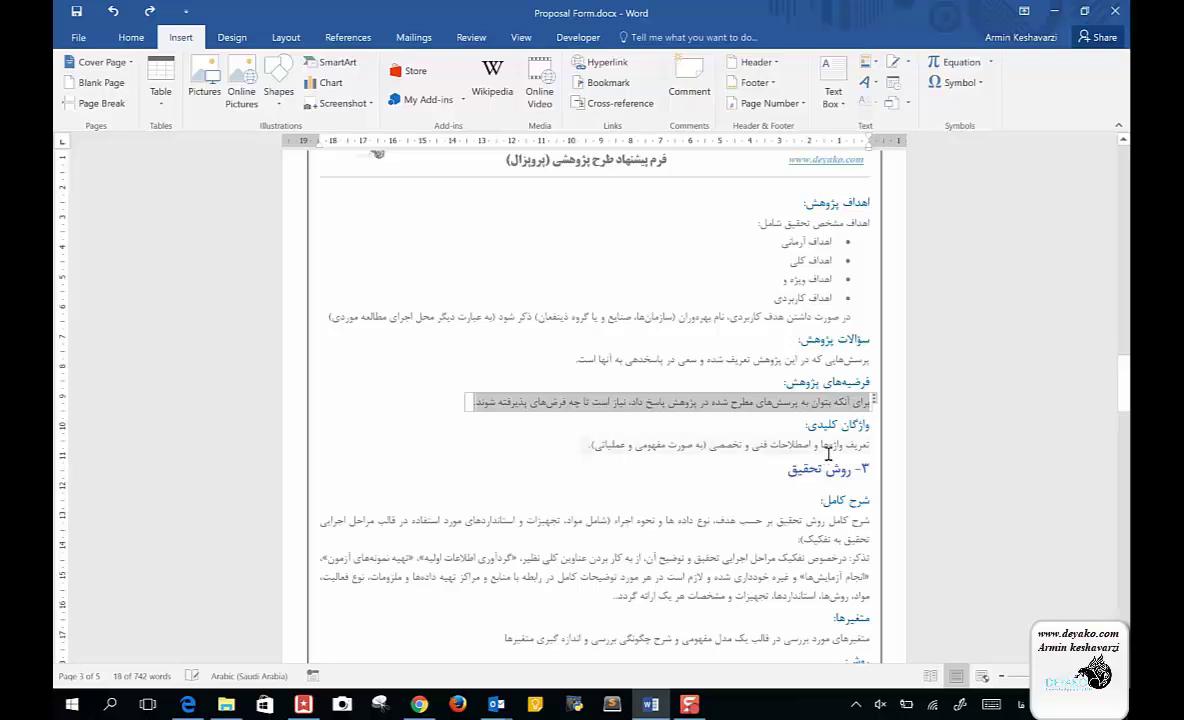
{"action": "triple_click", "coordinate": [828, 450]}
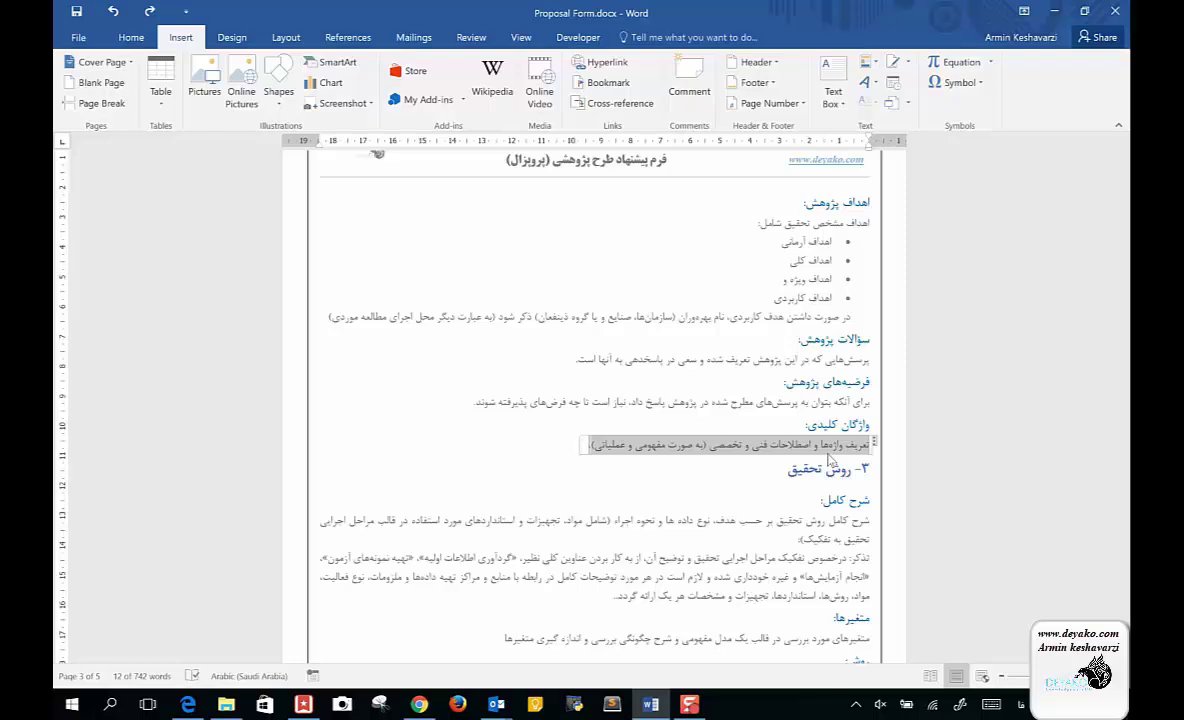
Check the full-description block, then end the شرح کامل heading with a colon
{"action": "scroll", "coordinate": [828, 460], "scroll_direction": "down", "scroll_amount": 2}
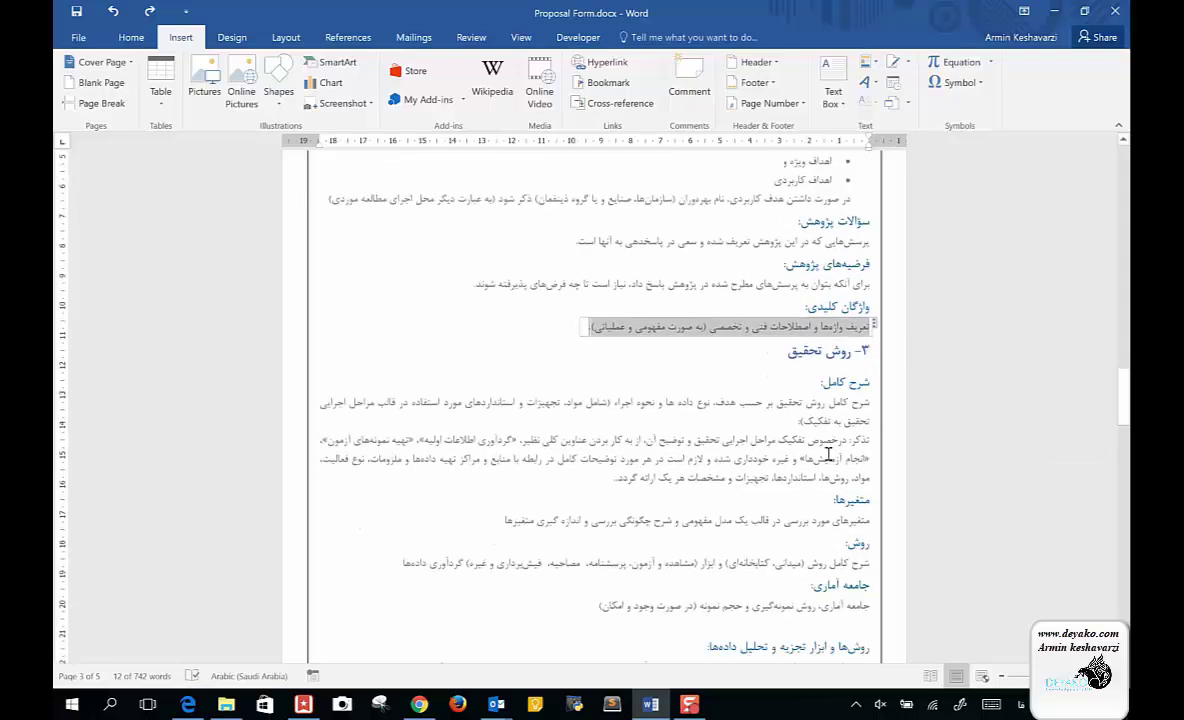
{"action": "triple_click", "coordinate": [828, 460]}
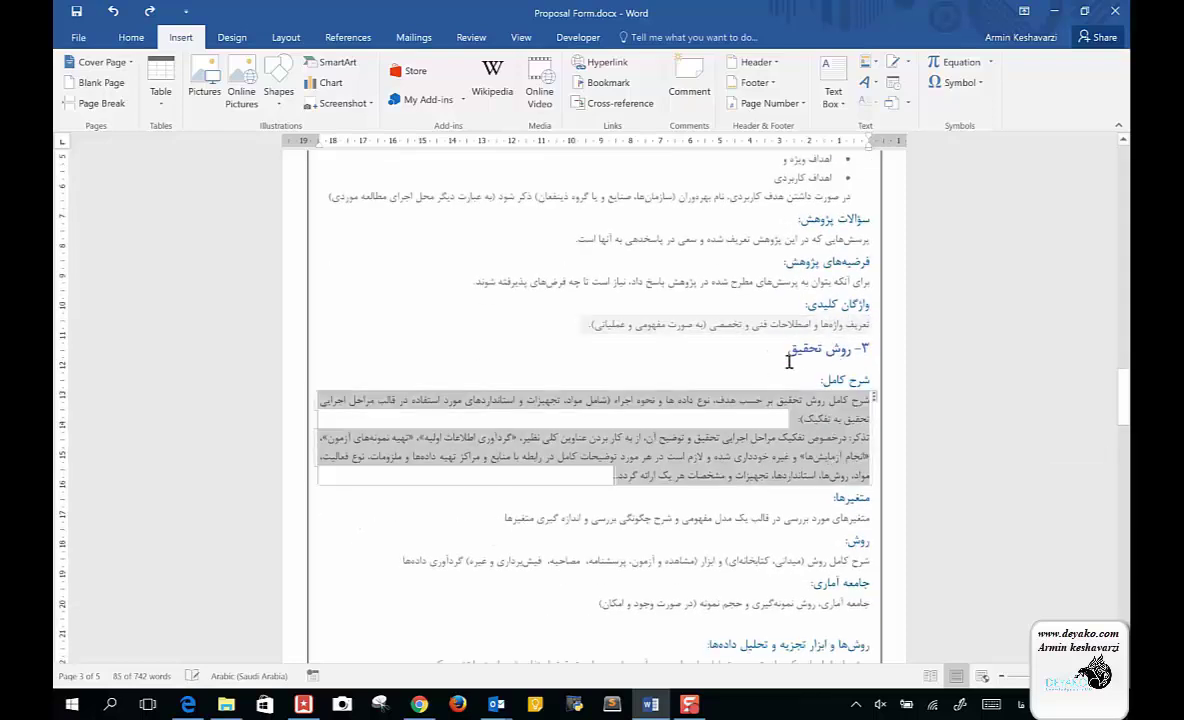
{"action": "left_click", "coordinate": [797, 357]}
{"action": "scroll", "coordinate": [797, 357], "scroll_direction": "down", "scroll_amount": 1}
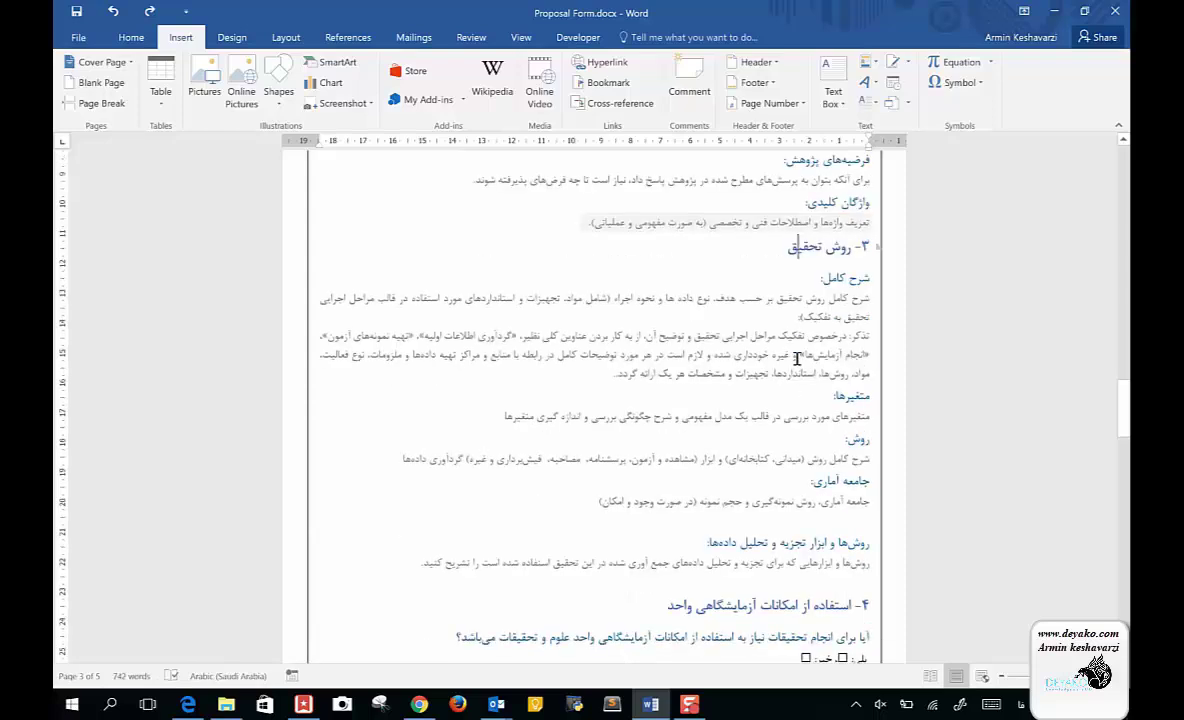
{"action": "scroll", "coordinate": [797, 357], "scroll_direction": "up", "scroll_amount": 7}
{"action": "scroll", "coordinate": [795, 357], "scroll_direction": "up", "scroll_amount": 5}
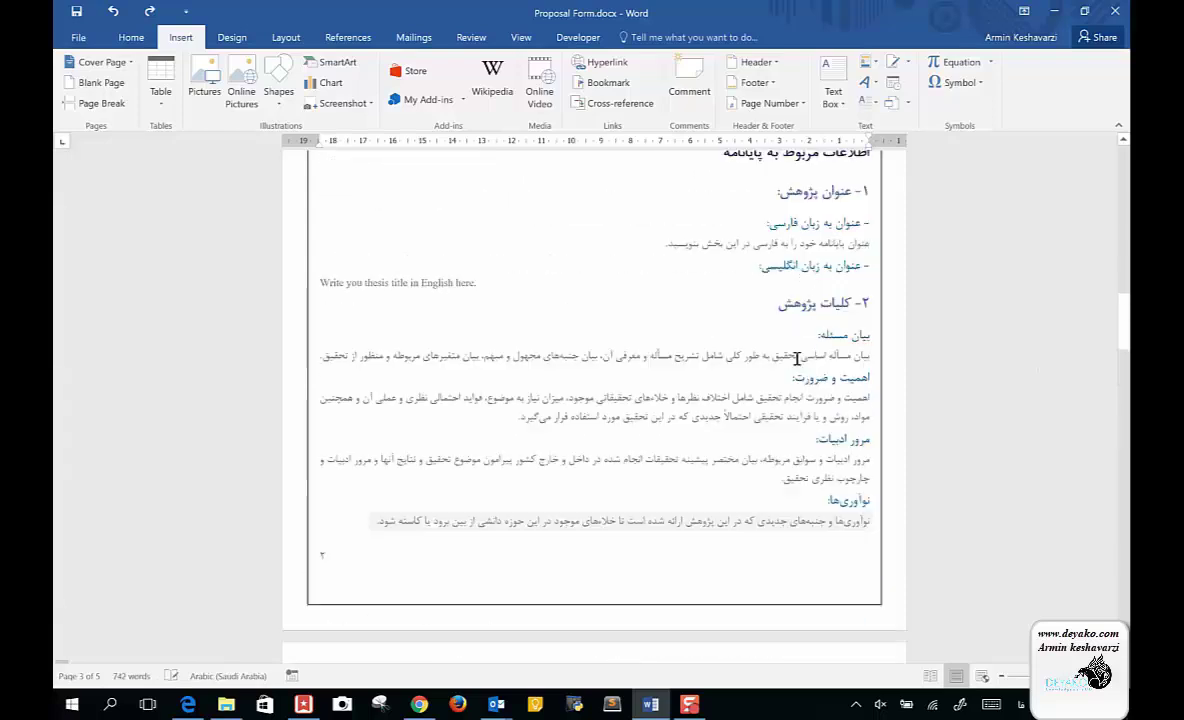
{"action": "scroll", "coordinate": [797, 358], "scroll_direction": "down", "scroll_amount": 3}
{"action": "scroll", "coordinate": [797, 358], "scroll_direction": "down", "scroll_amount": 6}
{"action": "scroll", "coordinate": [797, 358], "scroll_direction": "down", "scroll_amount": 2}
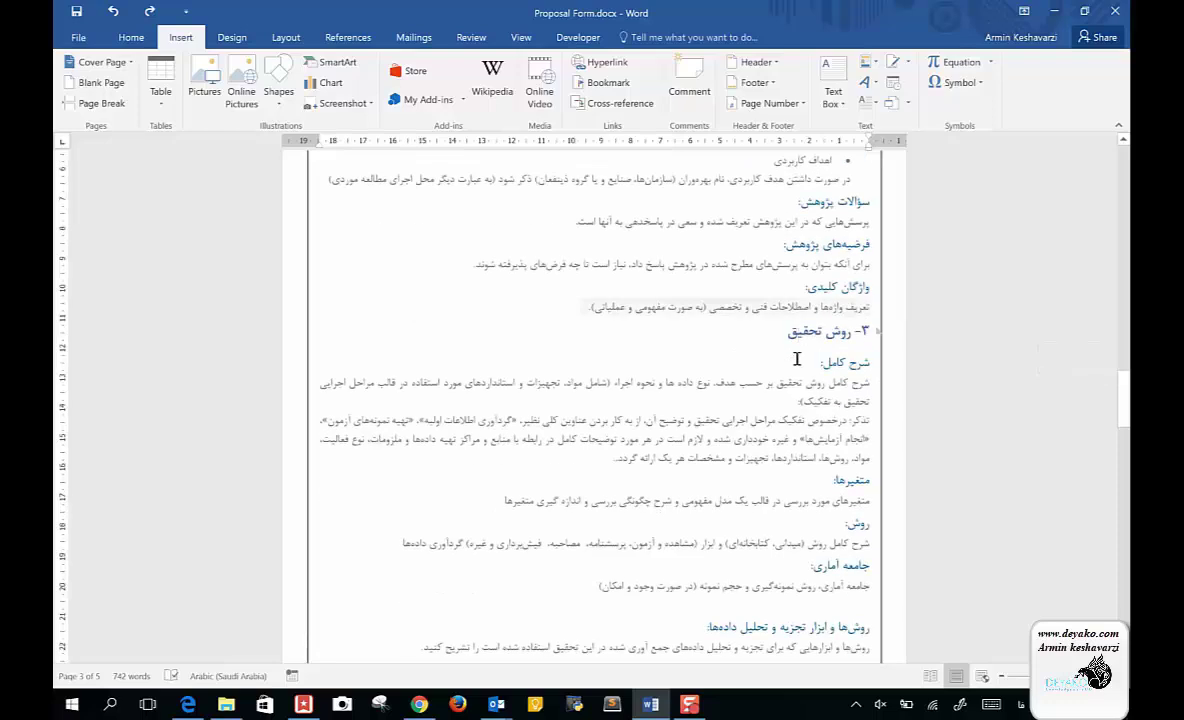
{"action": "left_click", "coordinate": [797, 358]}
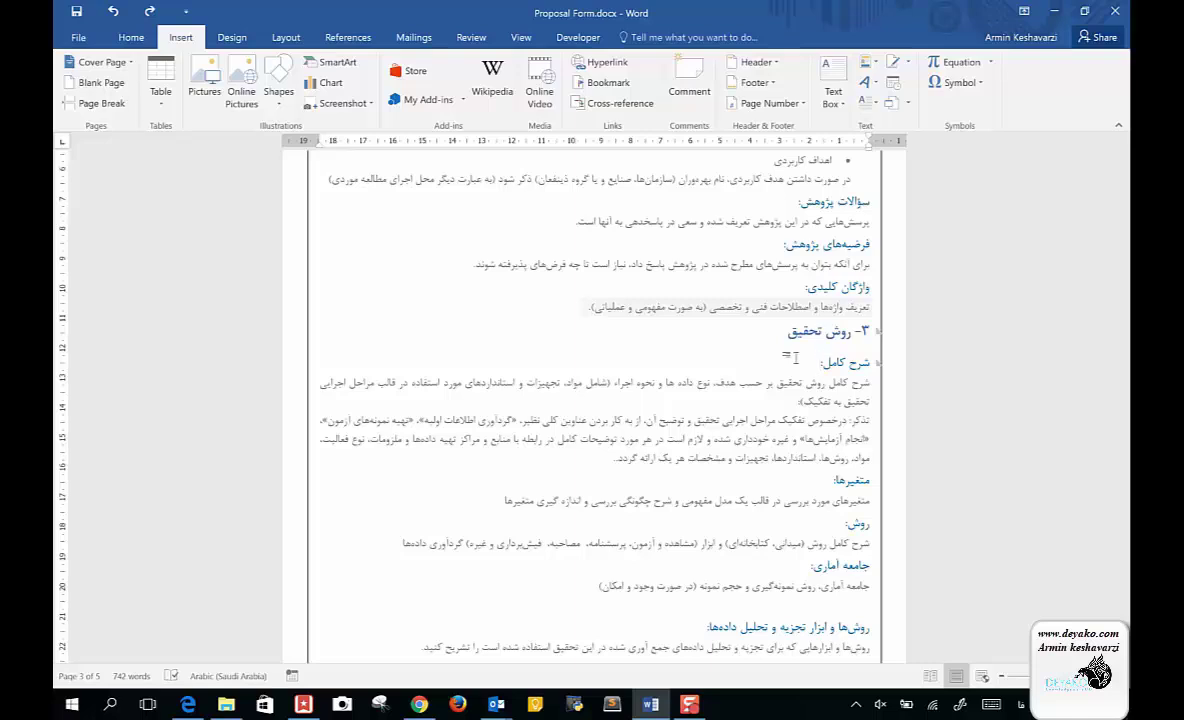
{"action": "type", "text": ":"}
Confirm the two-paragraph description block and the متغیرها line are fill-in fields
{"action": "scroll", "coordinate": [796, 357], "scroll_direction": "down", "scroll_amount": 1}
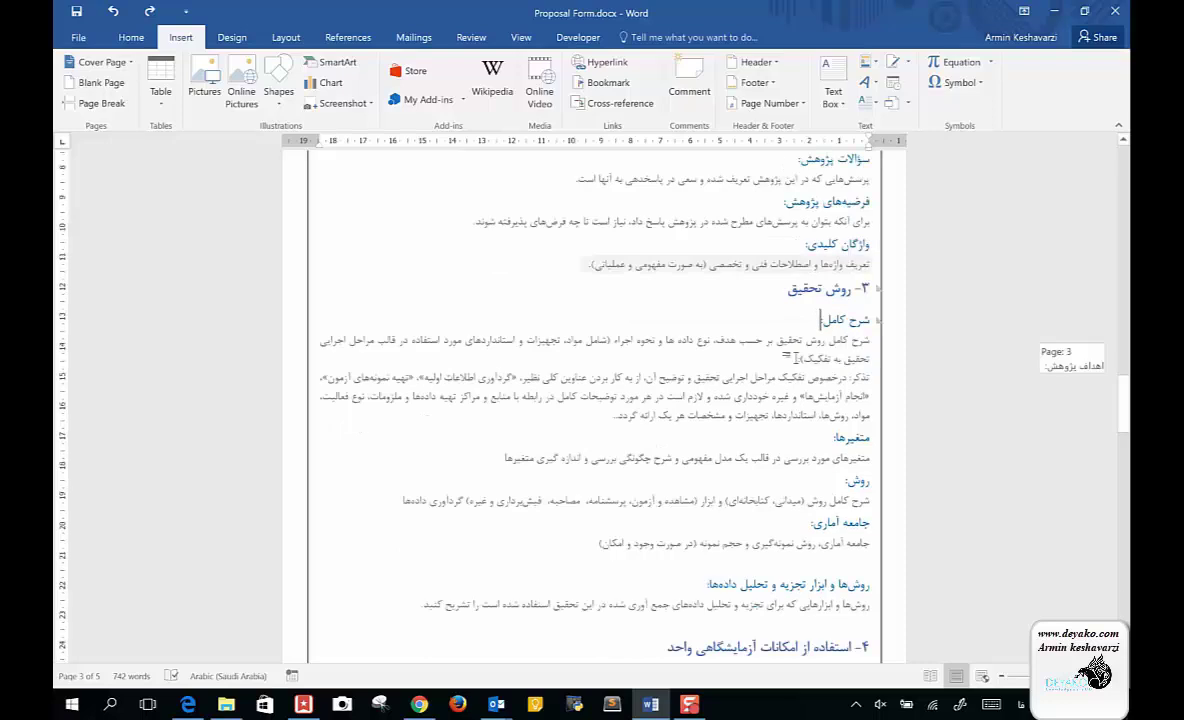
{"action": "scroll", "coordinate": [753, 318], "scroll_direction": "down", "scroll_amount": 1}
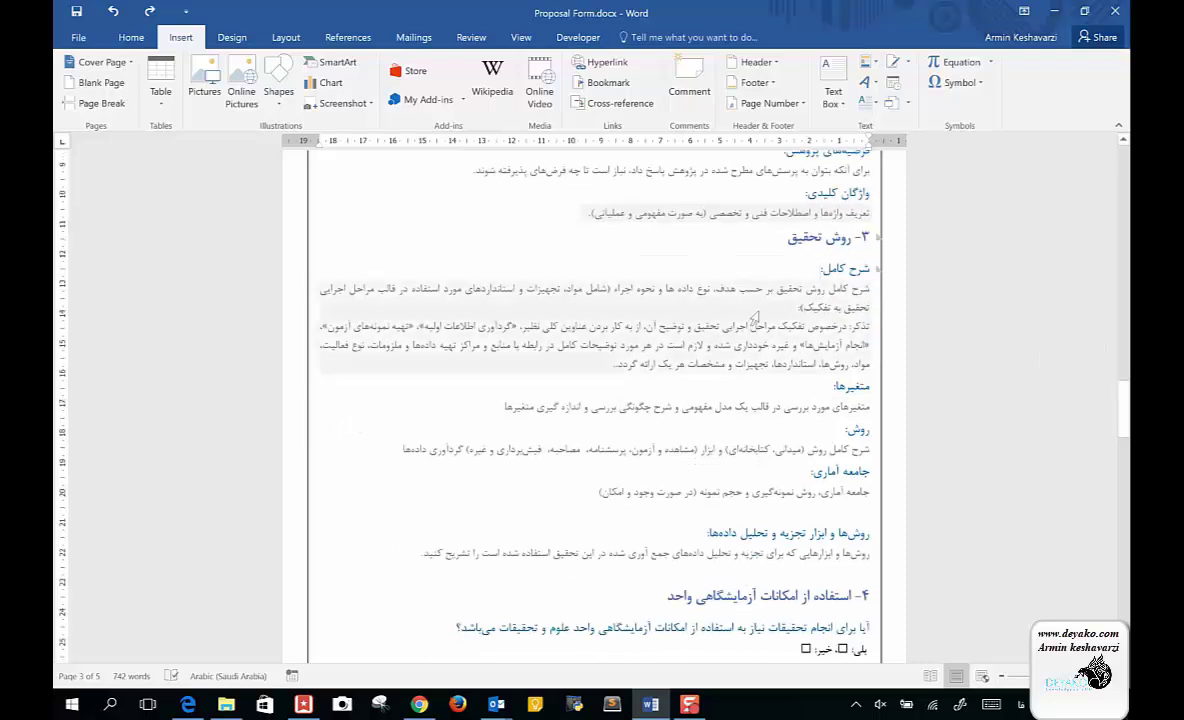
{"action": "left_click", "coordinate": [754, 317]}
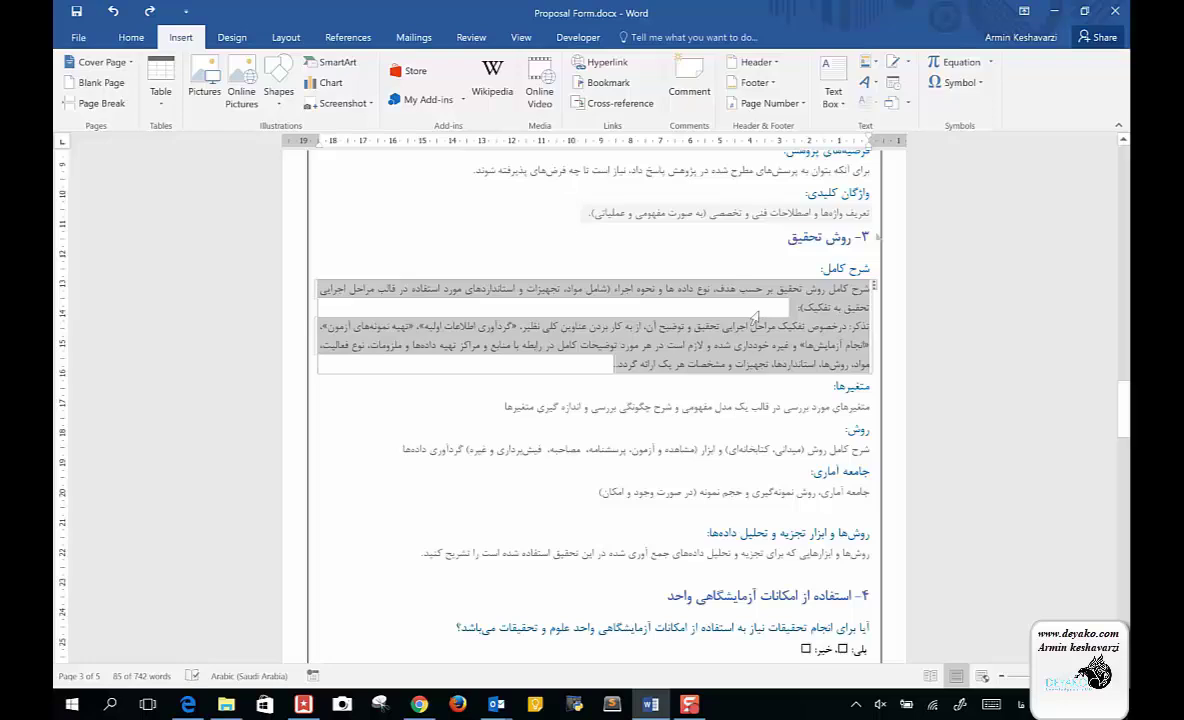
{"action": "left_click", "coordinate": [790, 407]}
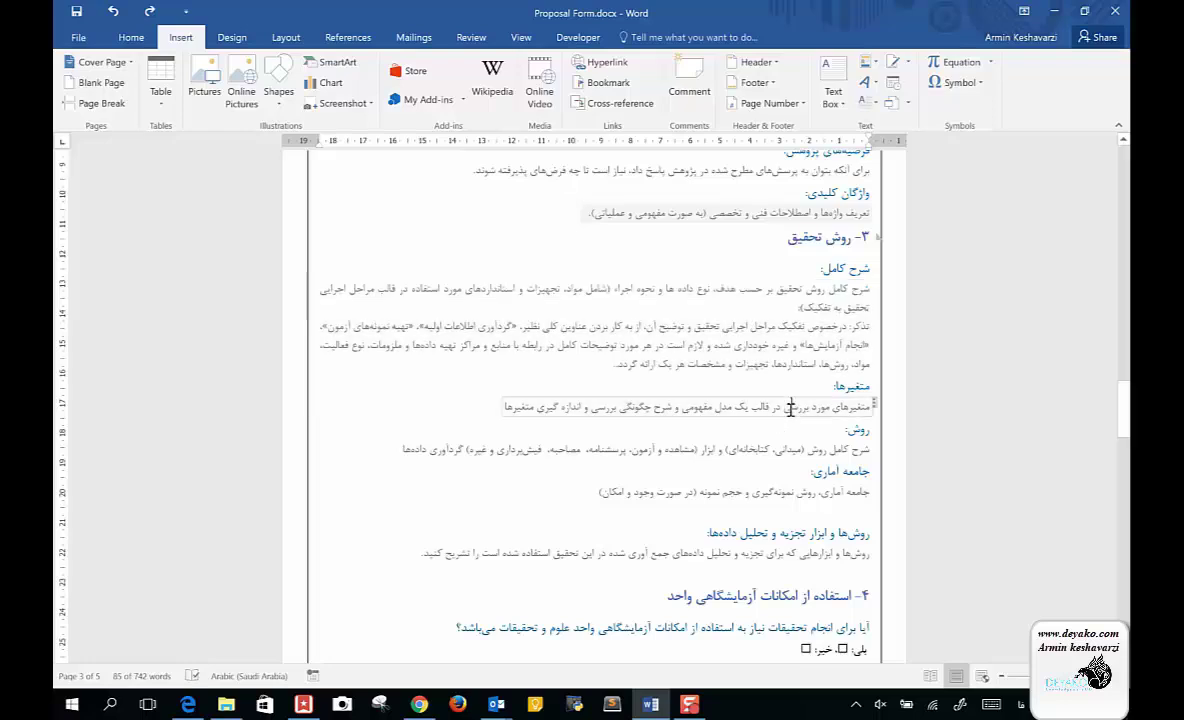
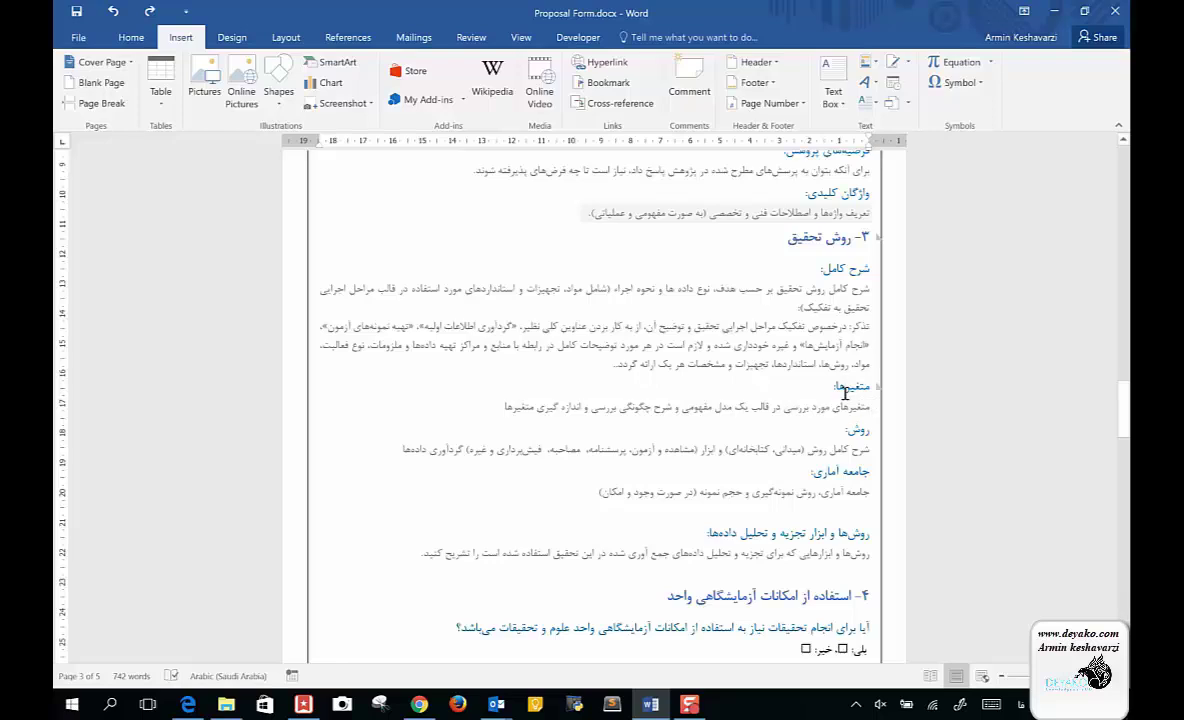
Select words in the متغیرها and روش sections, including پرسشنامه, مصاحبه and گردآوری
{"action": "double_click", "coordinate": [845, 388]}
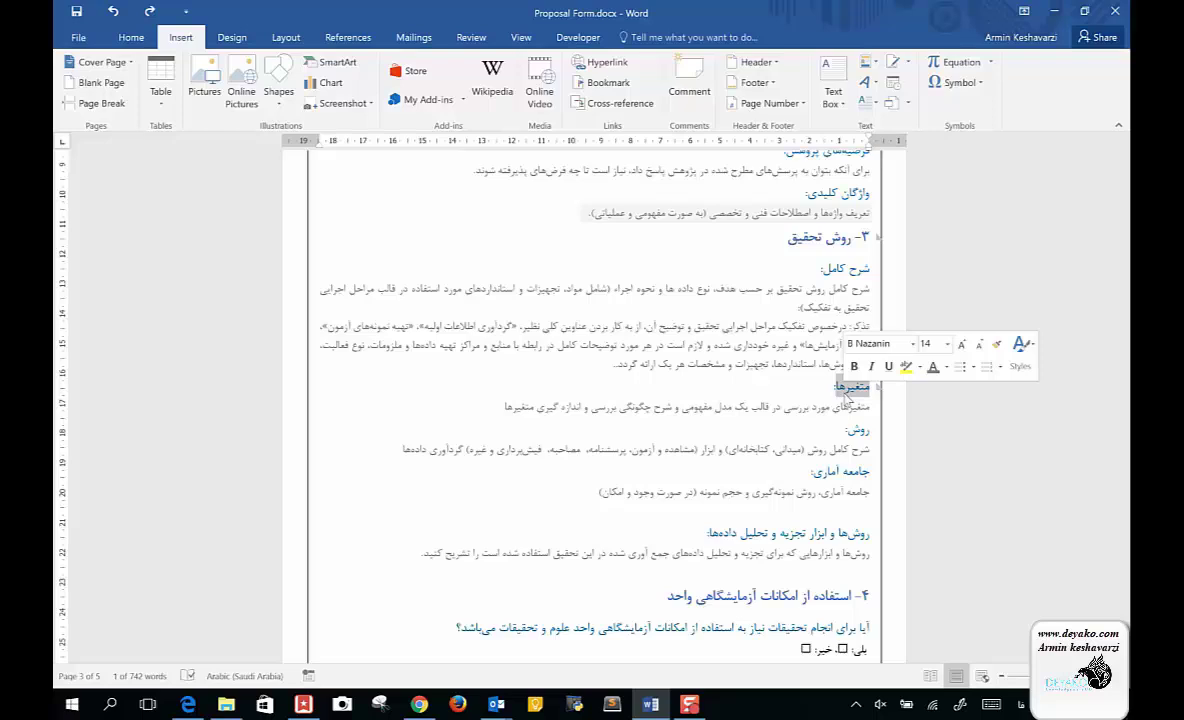
{"action": "double_click", "coordinate": [858, 429]}
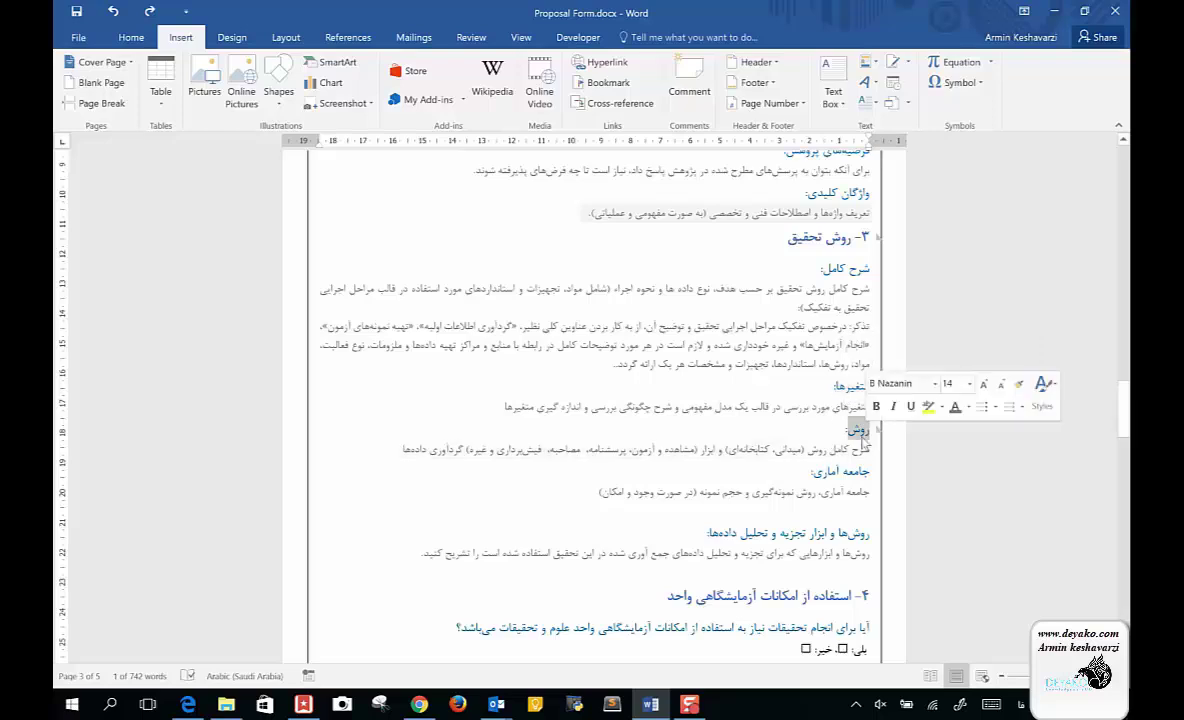
{"action": "left_click", "coordinate": [716, 461]}
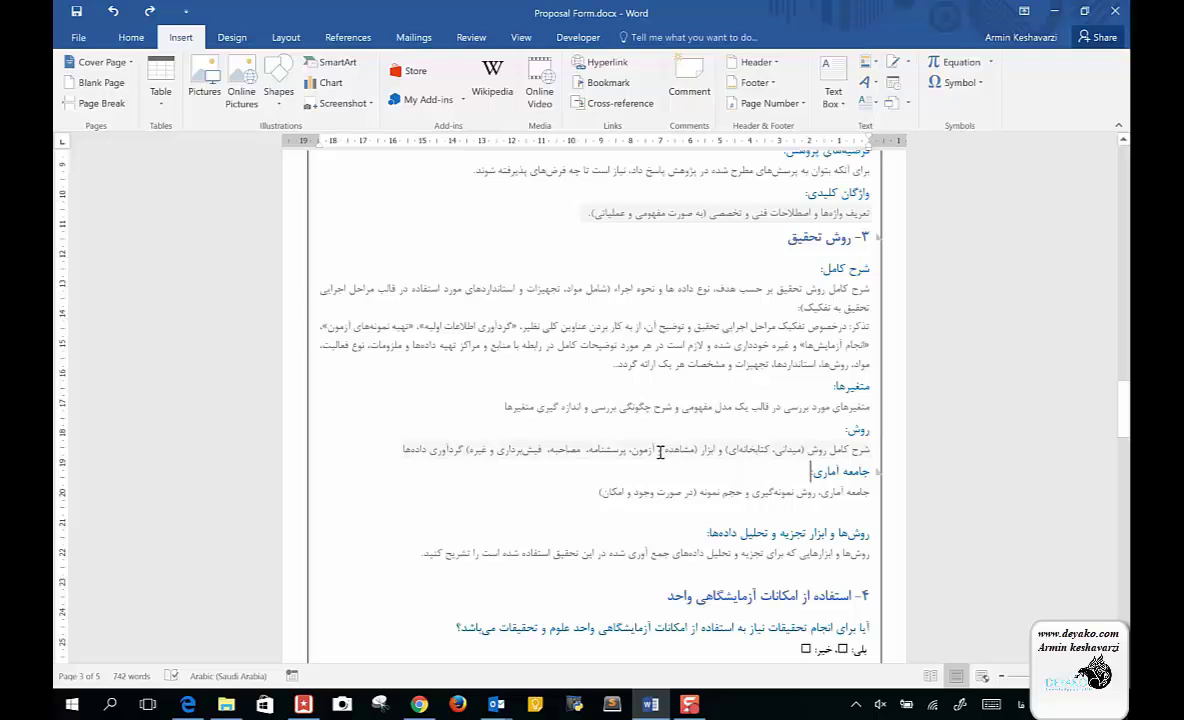
{"action": "left_click", "coordinate": [660, 452]}
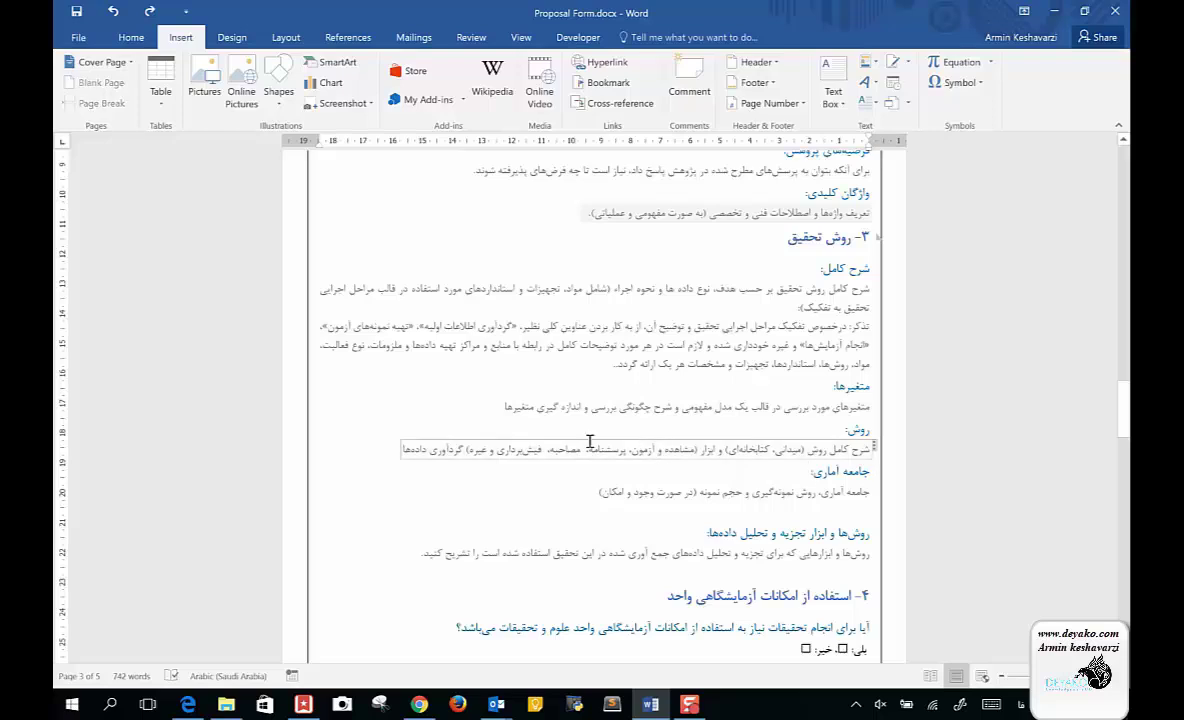
{"action": "double_click", "coordinate": [604, 450]}
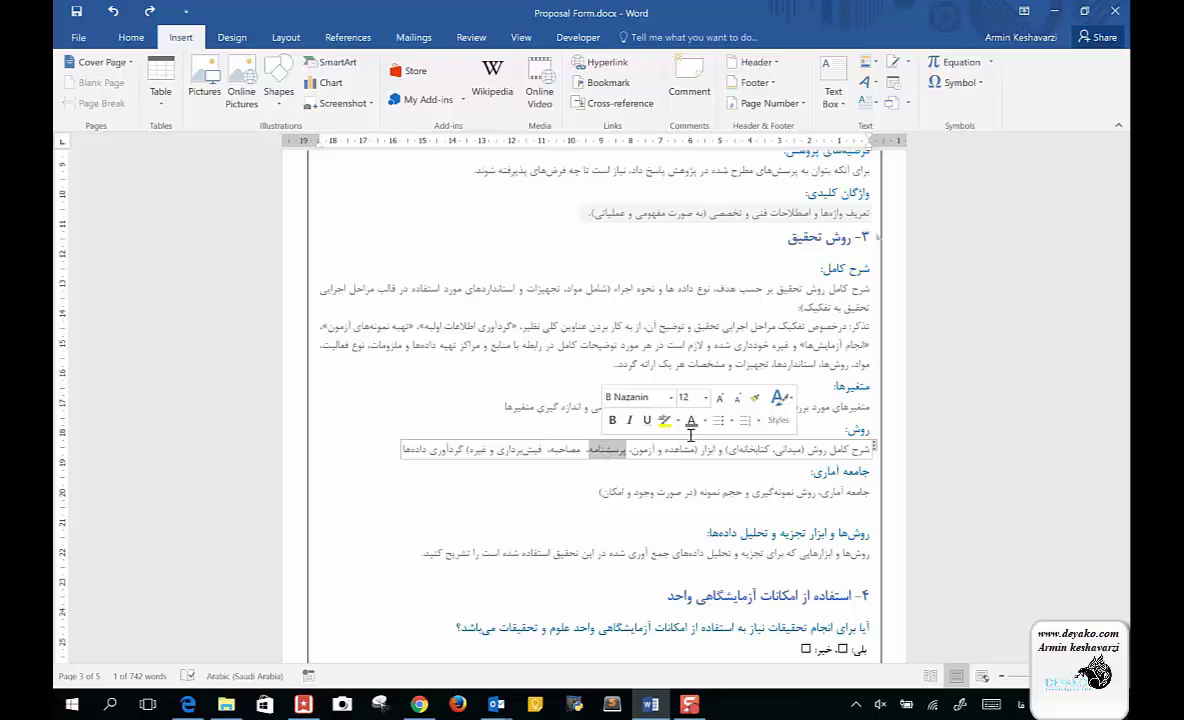
{"action": "left_click_drag", "start_coordinate": [735, 447], "coordinate": [733, 450]}
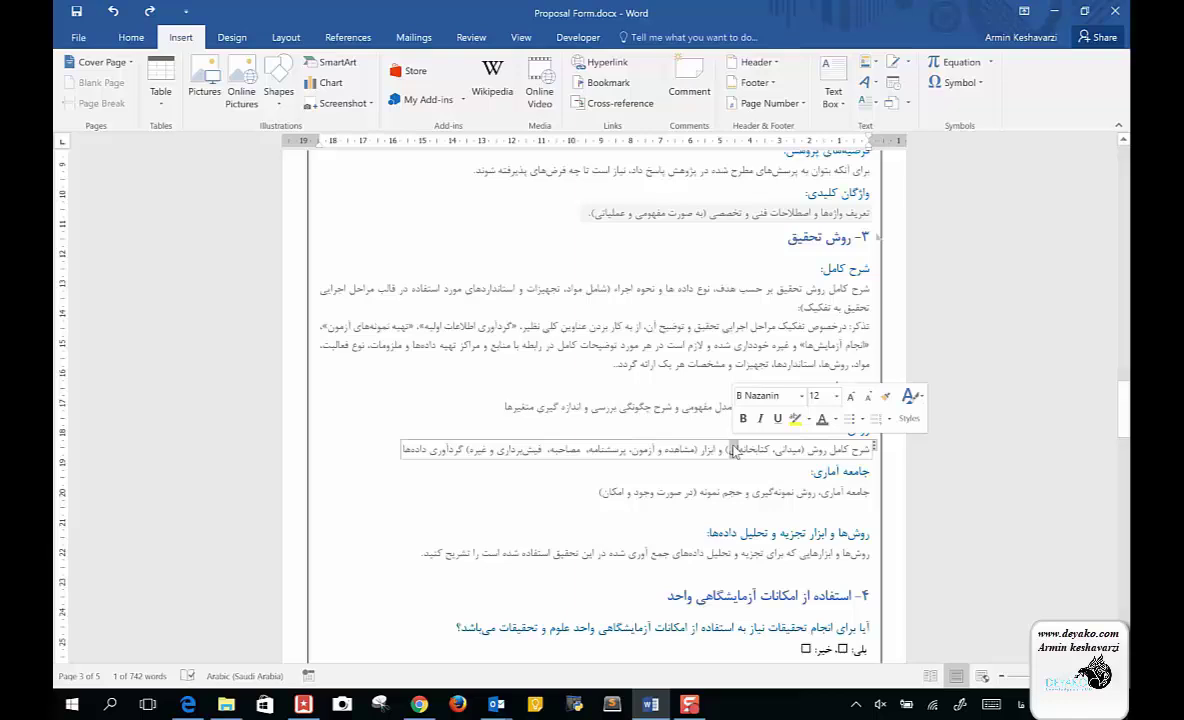
{"action": "double_click", "coordinate": [563, 451]}
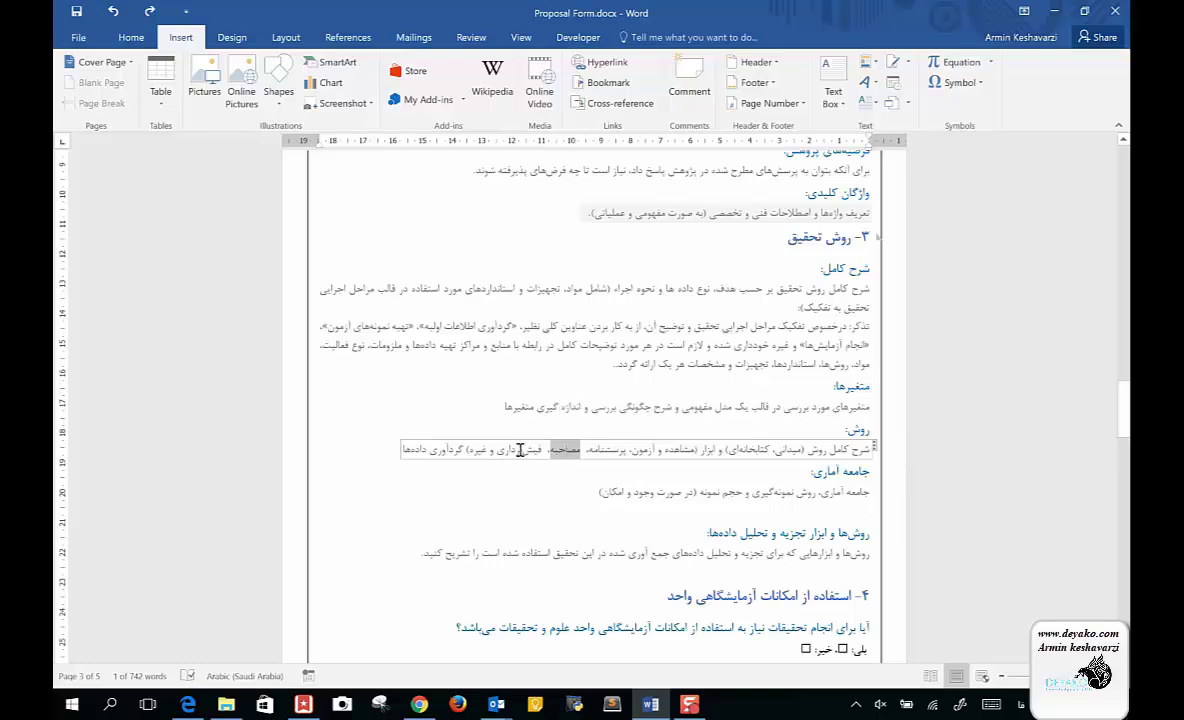
{"action": "double_click", "coordinate": [446, 451]}
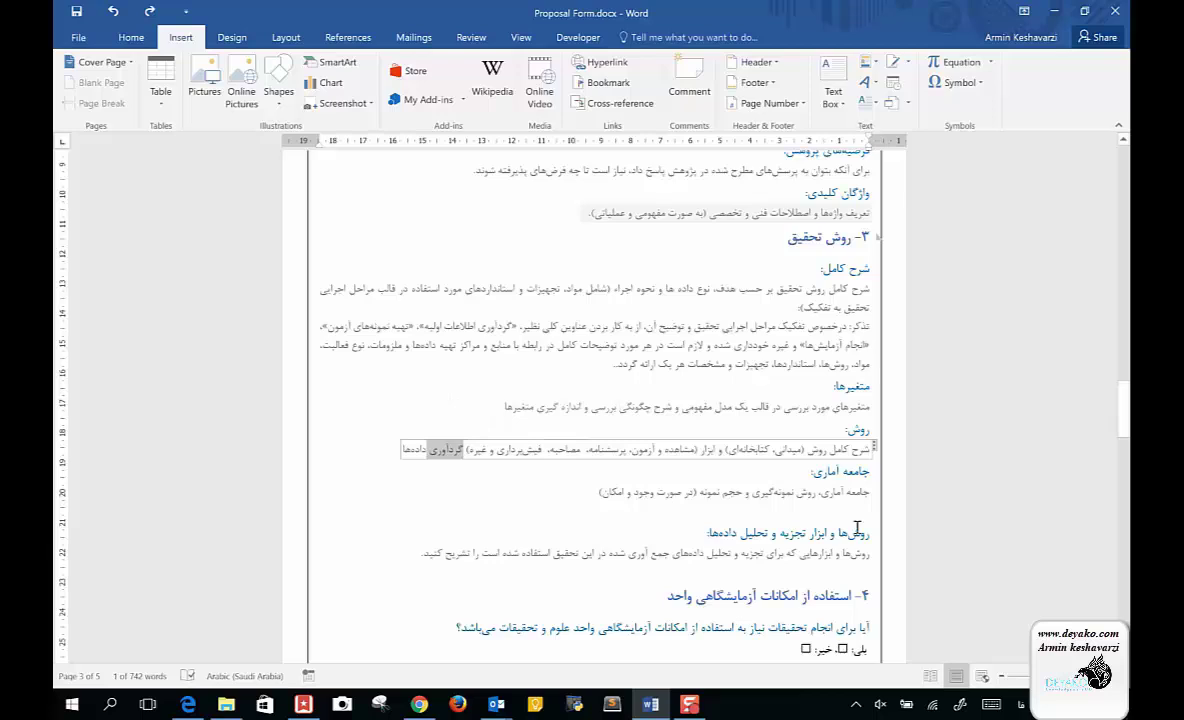
Remove the empty line under the جامعه آماری description and select the data-analysis placeholder sentence
{"action": "left_click", "coordinate": [822, 497]}
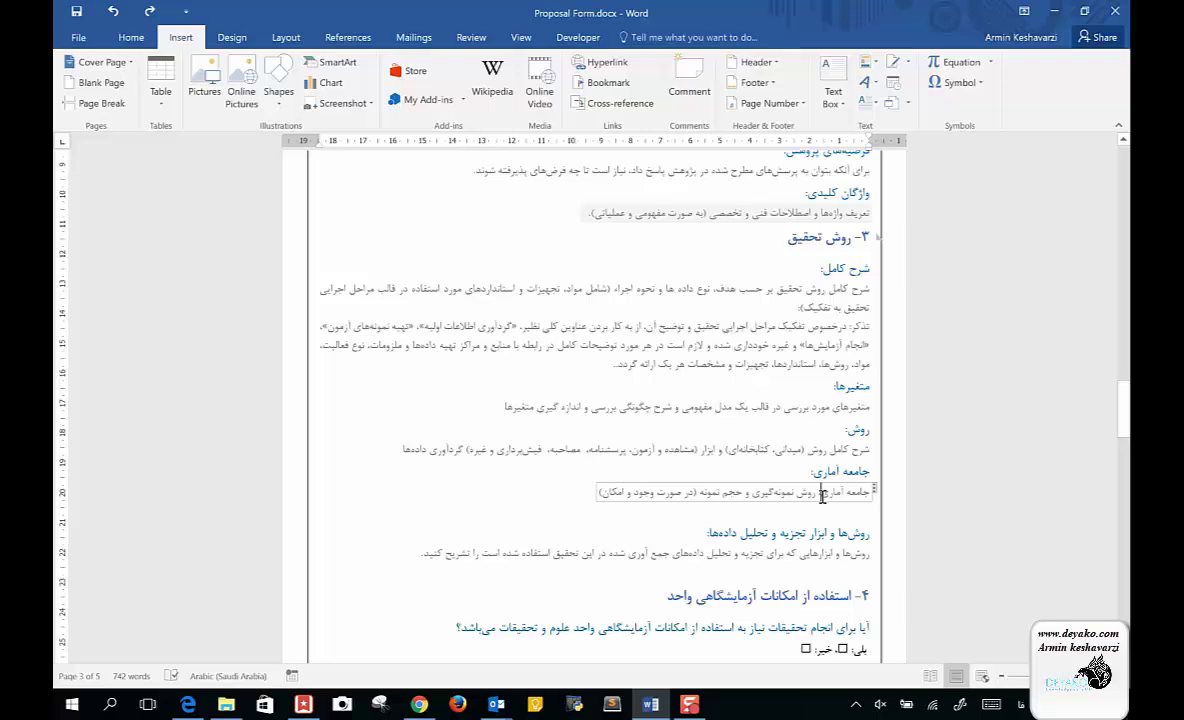
{"action": "left_click", "coordinate": [822, 496]}
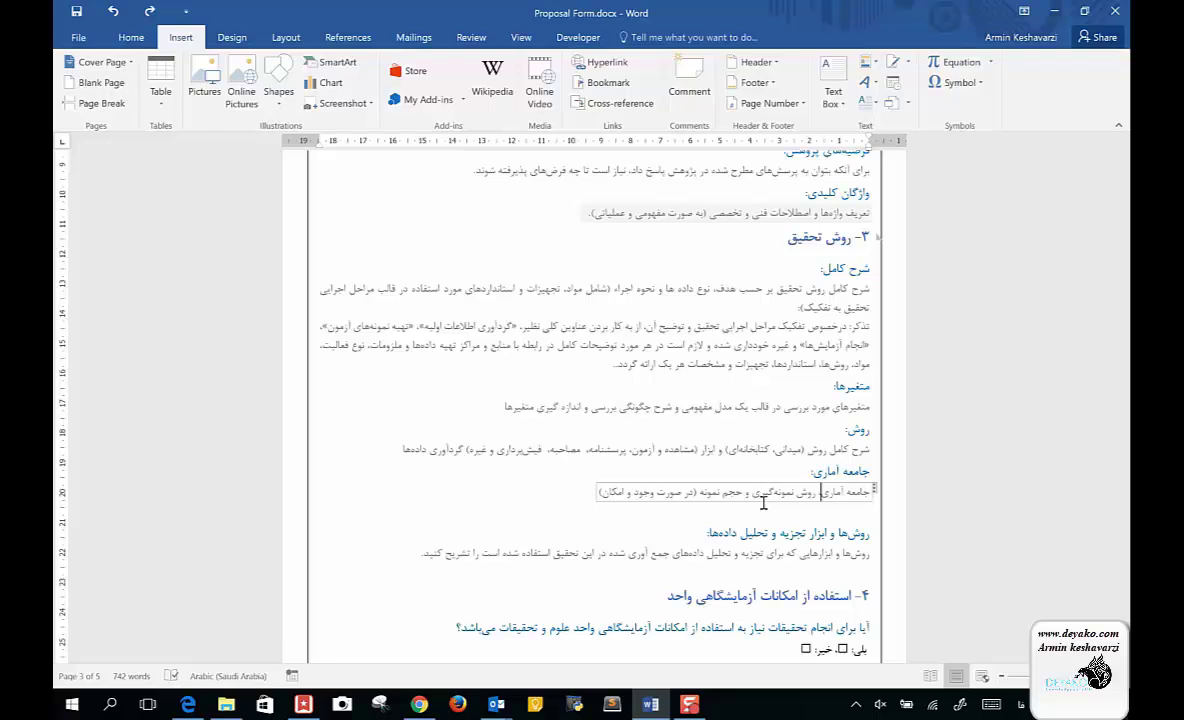
{"action": "scroll", "coordinate": [763, 503], "scroll_direction": "down", "scroll_amount": 3}
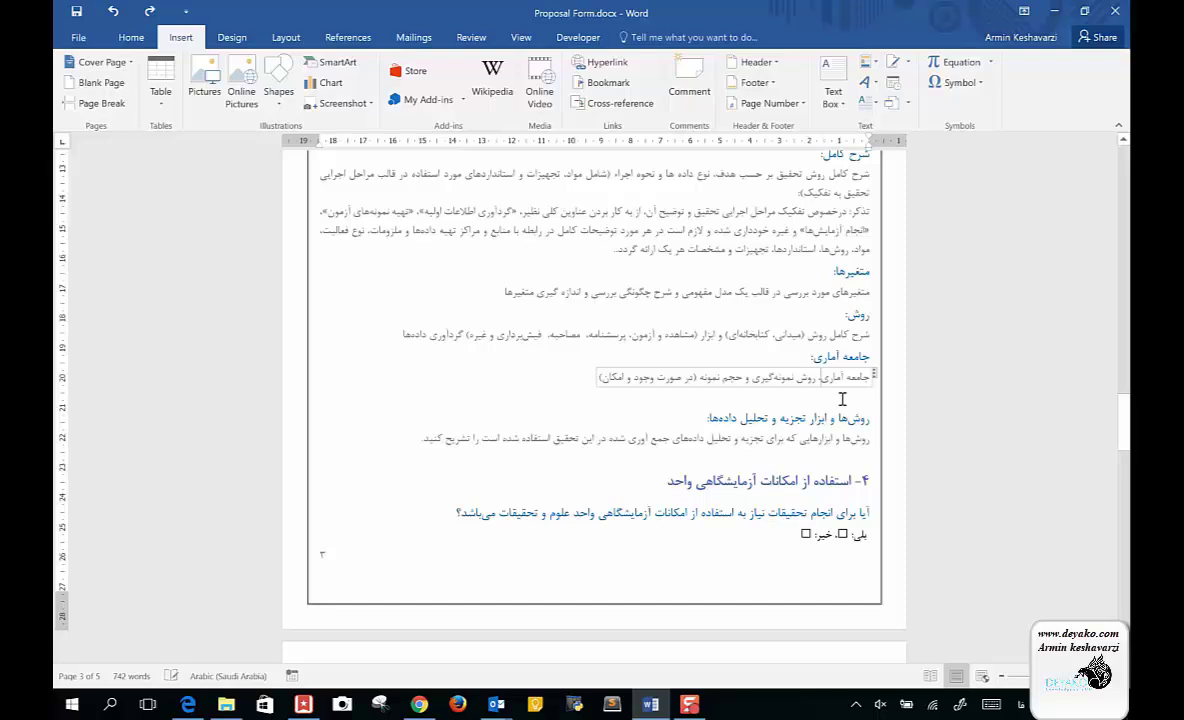
{"action": "left_click", "coordinate": [842, 399]}
{"action": "key", "text": "ctrl+z"}
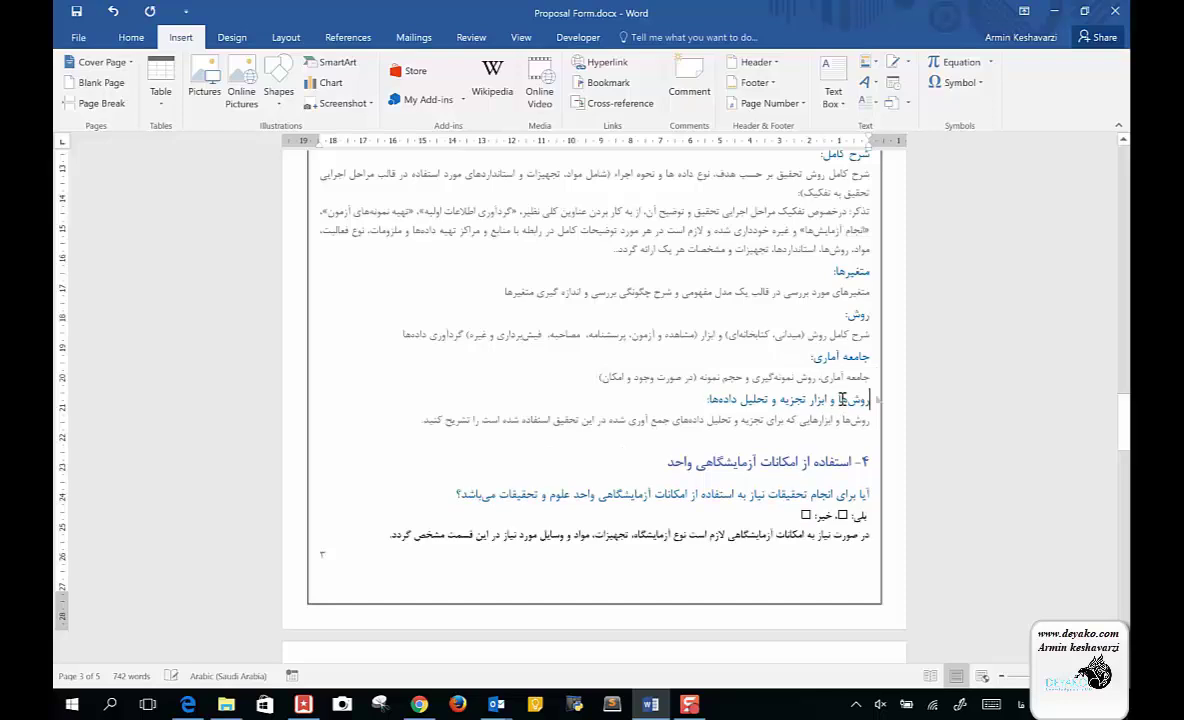
{"action": "left_click", "coordinate": [779, 424]}
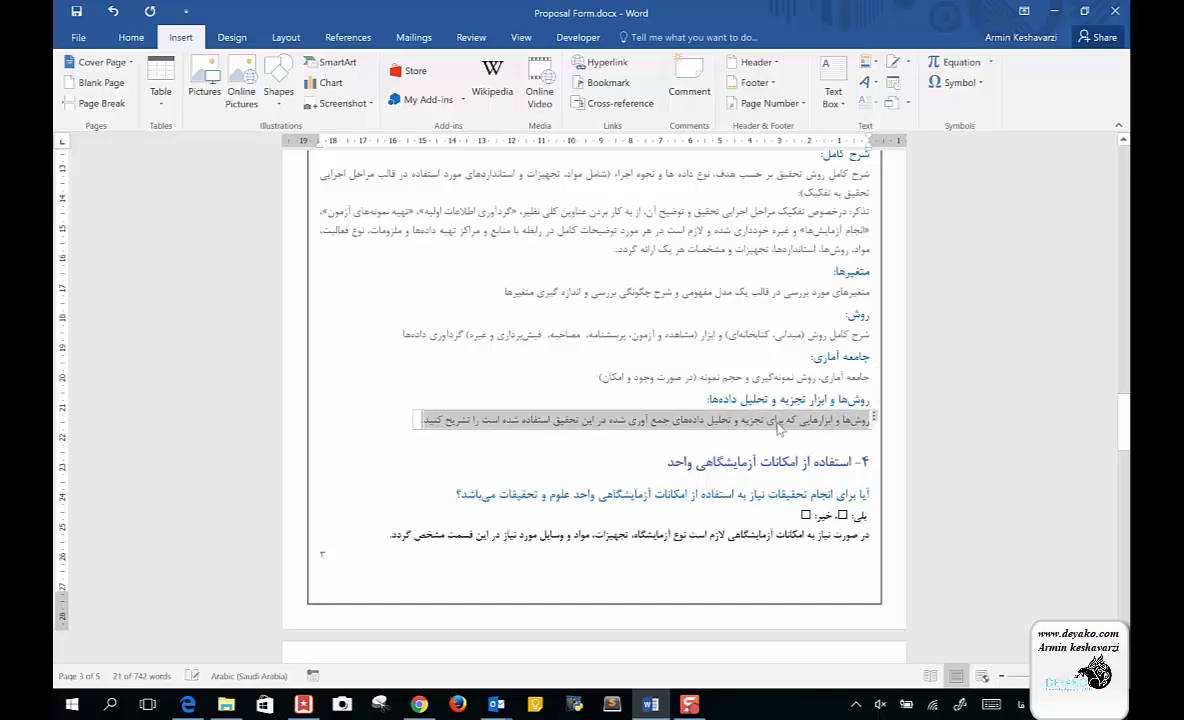
{"action": "left_click", "coordinate": [618, 333]}
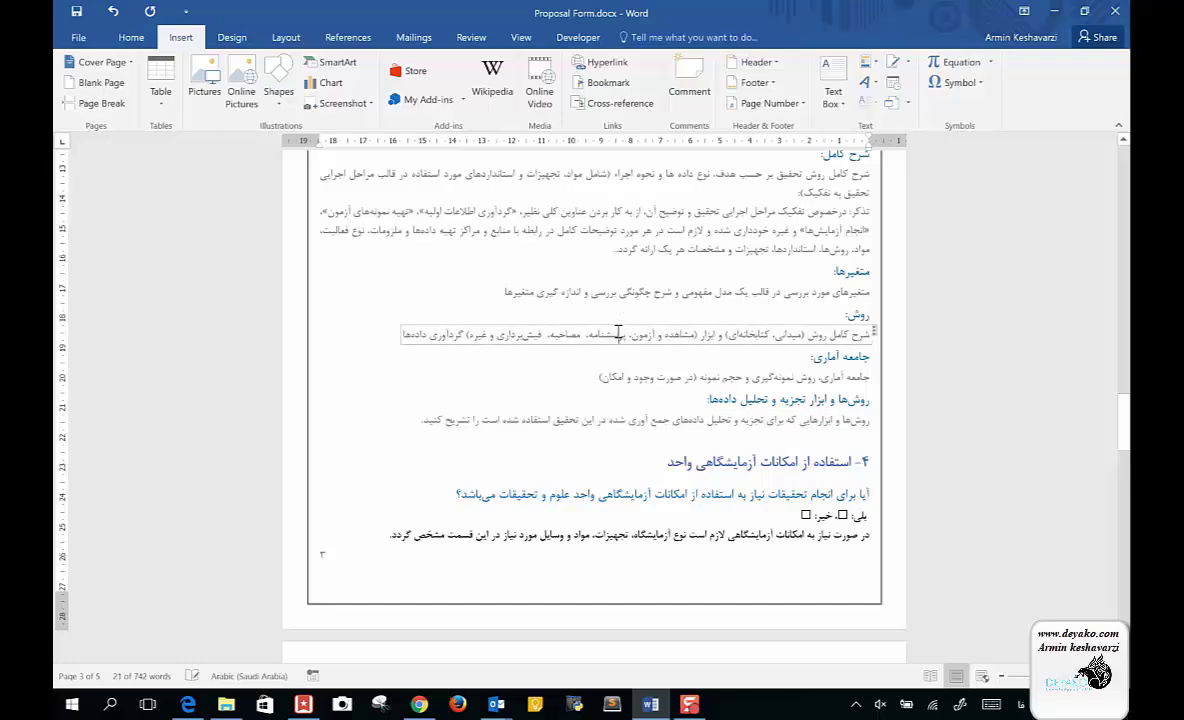
{"action": "left_click", "coordinate": [737, 377]}
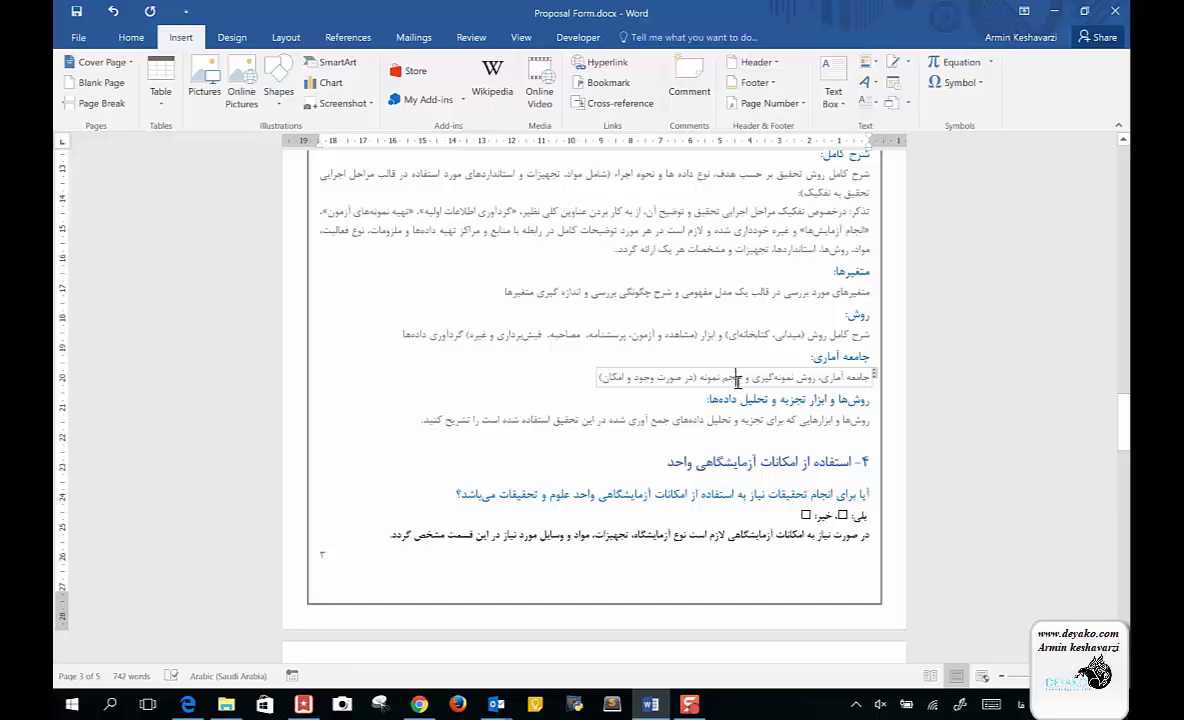
{"action": "left_click", "coordinate": [735, 420]}
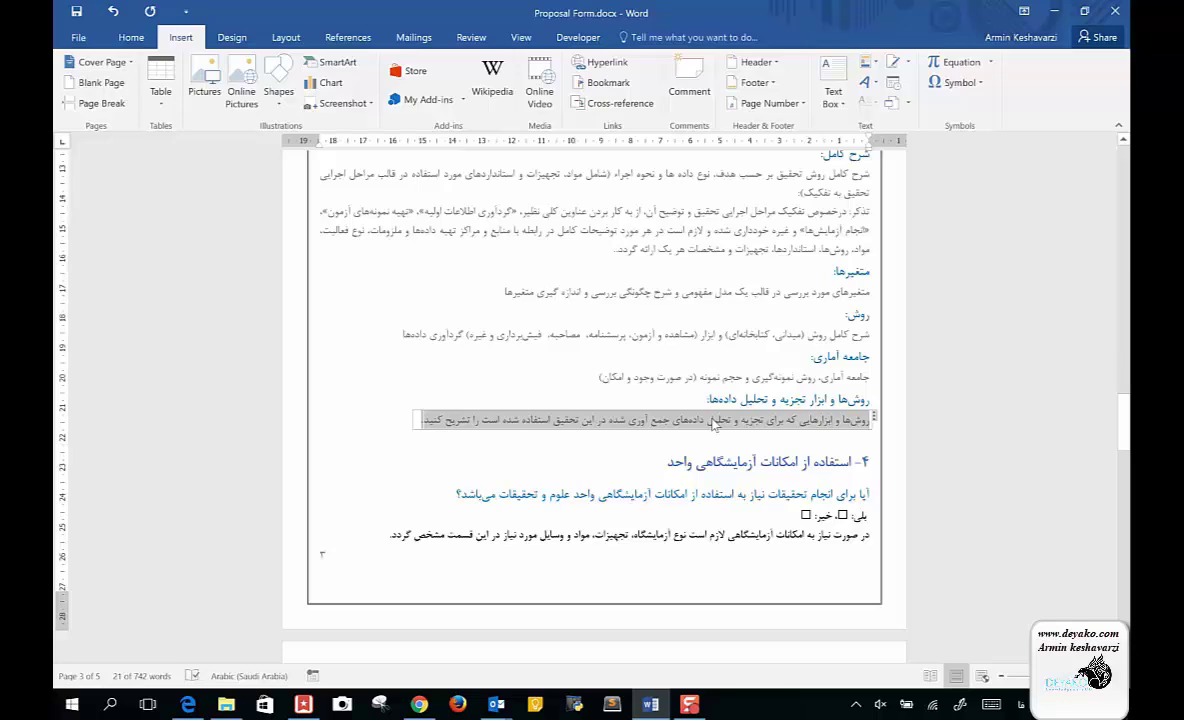
{"action": "scroll", "coordinate": [609, 459], "scroll_direction": "up", "scroll_amount": 2}
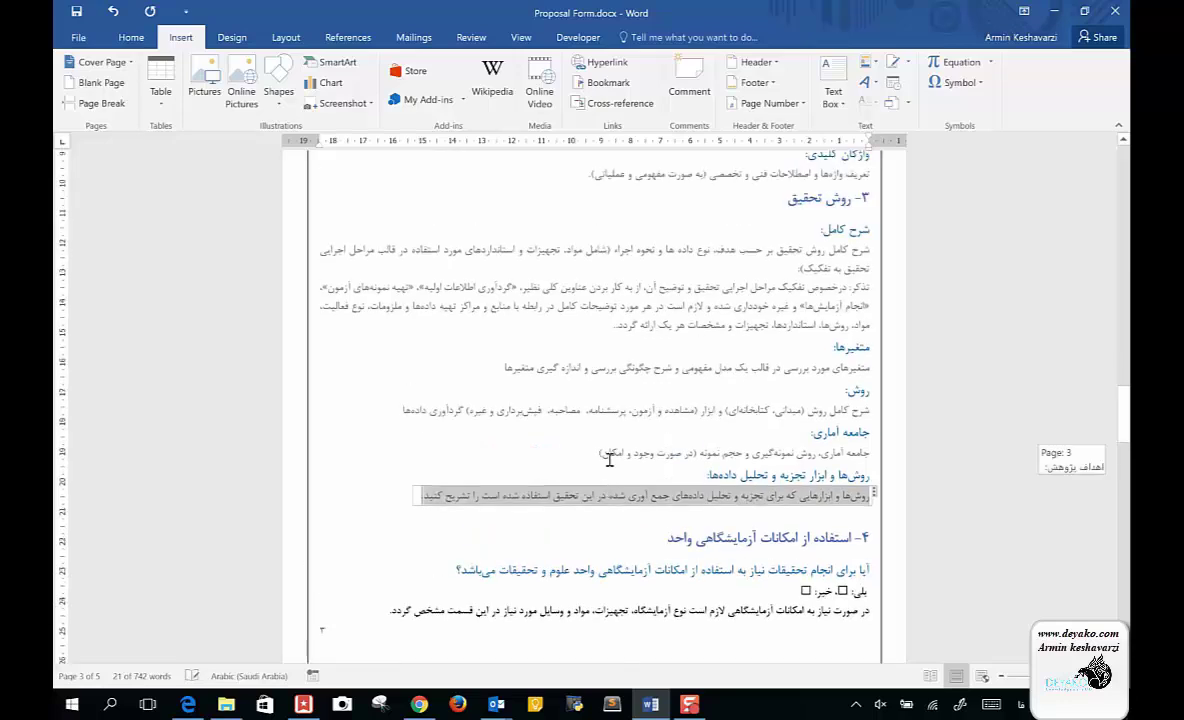
{"action": "scroll", "coordinate": [609, 459], "scroll_direction": "up", "scroll_amount": 8}
{"action": "scroll", "coordinate": [604, 467], "scroll_direction": "up", "scroll_amount": 7}
{"action": "scroll", "coordinate": [604, 467], "scroll_direction": "up", "scroll_amount": 1}
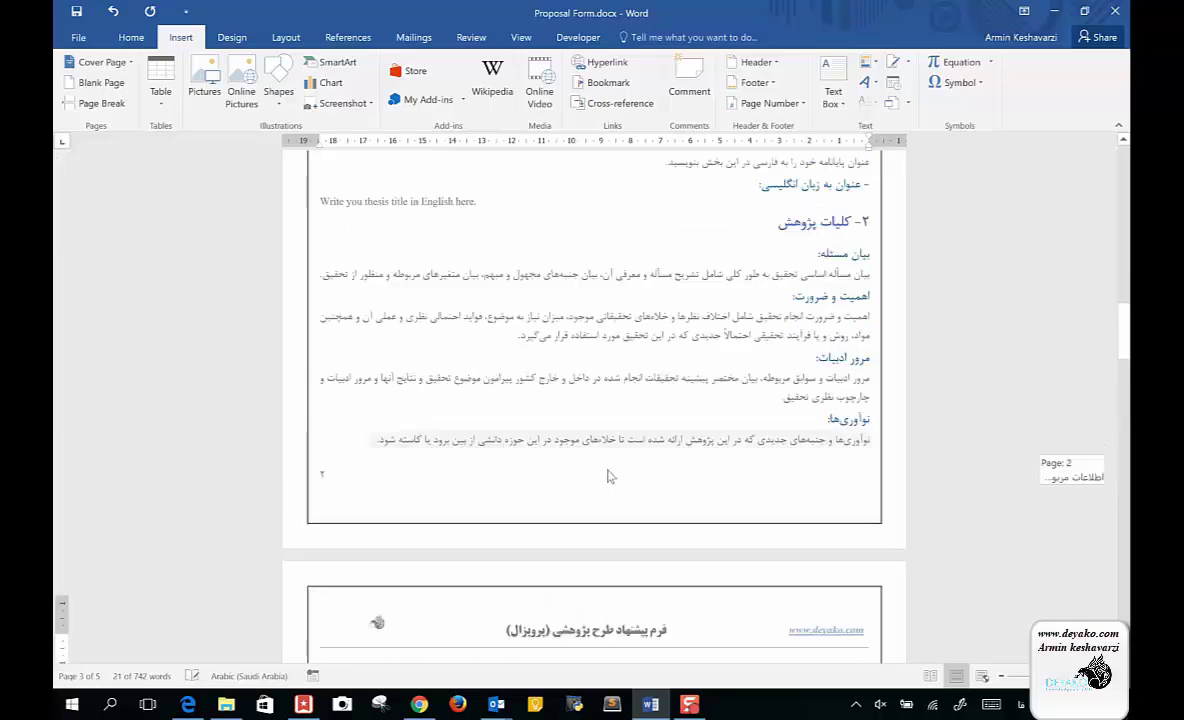
{"action": "scroll", "coordinate": [604, 467], "scroll_direction": "up", "scroll_amount": 1}
{"action": "scroll", "coordinate": [604, 477], "scroll_direction": "down", "scroll_amount": 2}
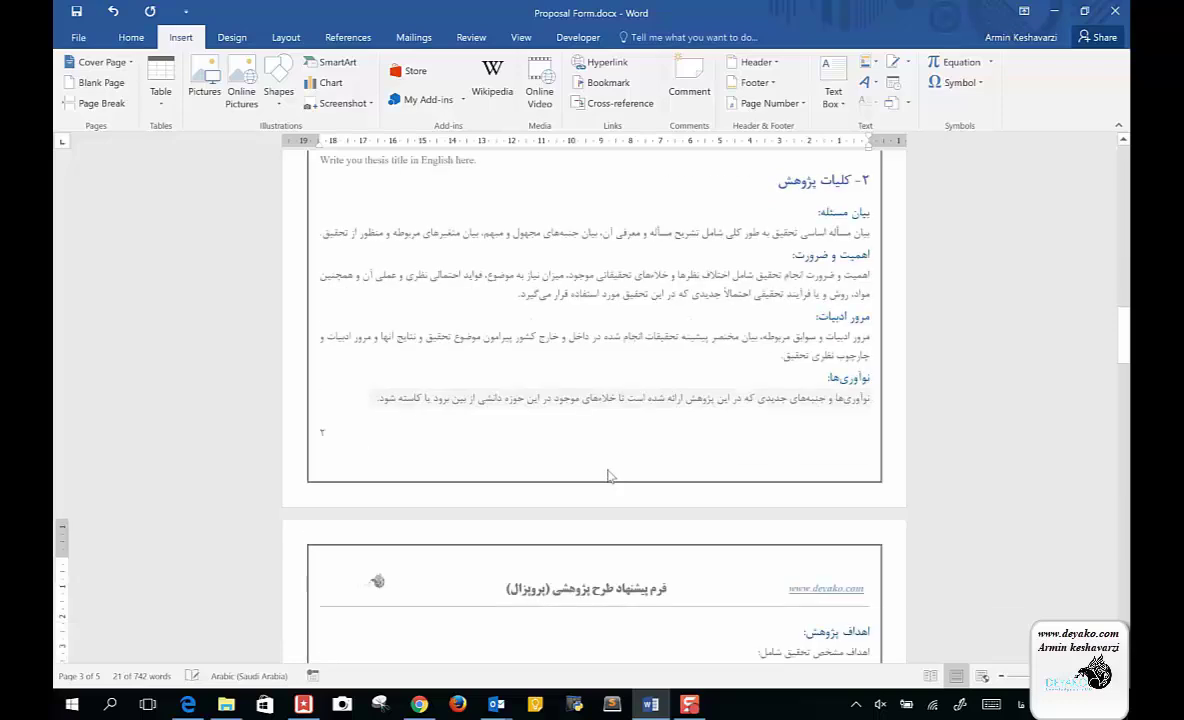
{"action": "scroll", "coordinate": [607, 476], "scroll_direction": "down", "scroll_amount": 2}
{"action": "scroll", "coordinate": [607, 476], "scroll_direction": "down", "scroll_amount": 3}
{"action": "scroll", "coordinate": [608, 470], "scroll_direction": "down", "scroll_amount": 2}
{"action": "scroll", "coordinate": [608, 470], "scroll_direction": "down", "scroll_amount": 1}
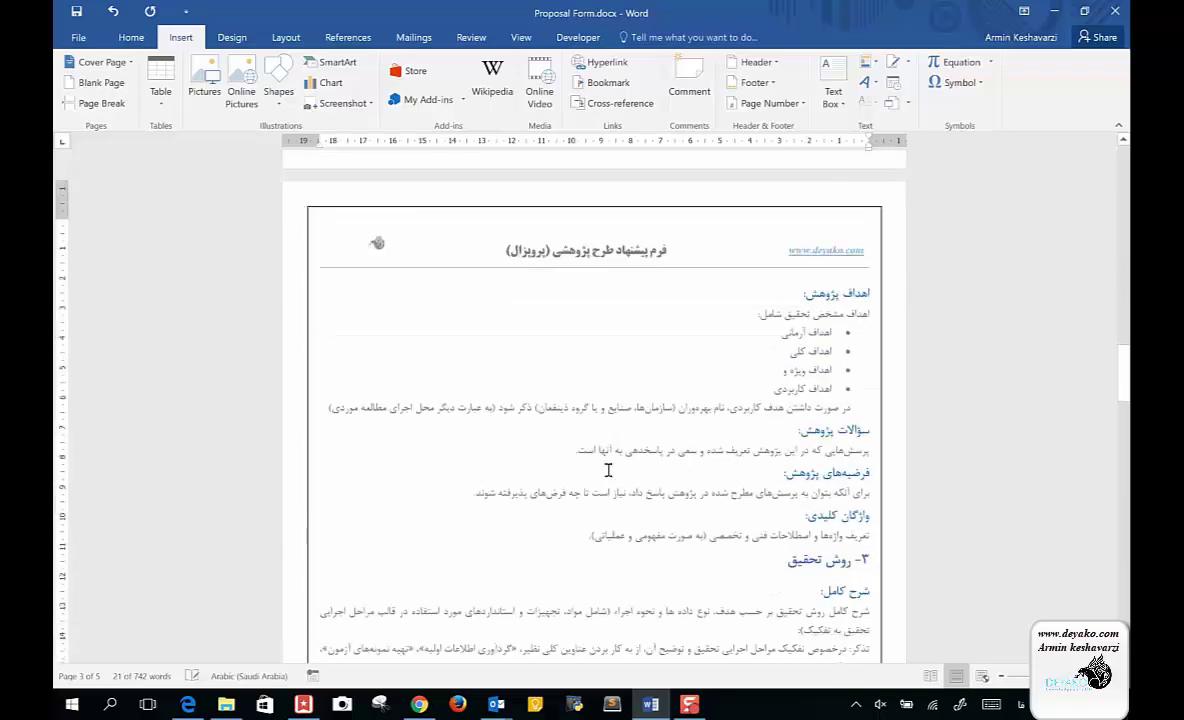
{"action": "scroll", "coordinate": [608, 470], "scroll_direction": "down", "scroll_amount": 3}
{"action": "scroll", "coordinate": [608, 470], "scroll_direction": "down", "scroll_amount": 1}
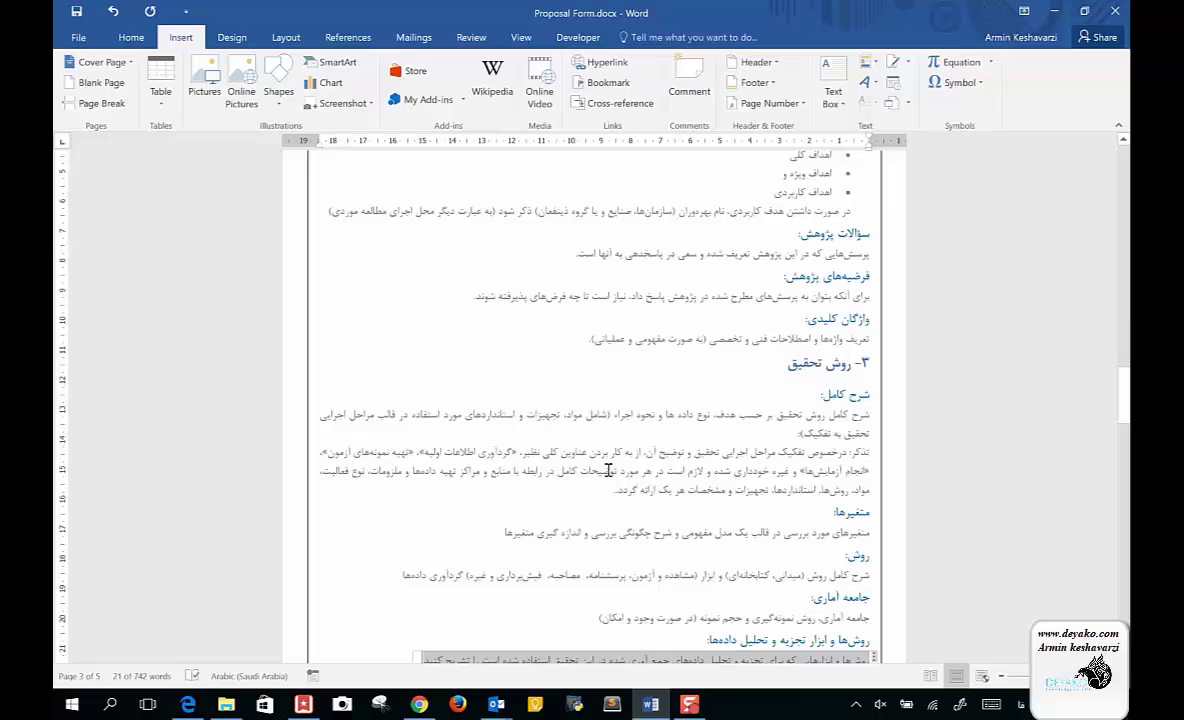
{"action": "scroll", "coordinate": [608, 470], "scroll_direction": "down", "scroll_amount": 2}
{"action": "scroll", "coordinate": [608, 470], "scroll_direction": "down", "scroll_amount": 2}
{"action": "scroll", "coordinate": [608, 470], "scroll_direction": "down", "scroll_amount": 1}
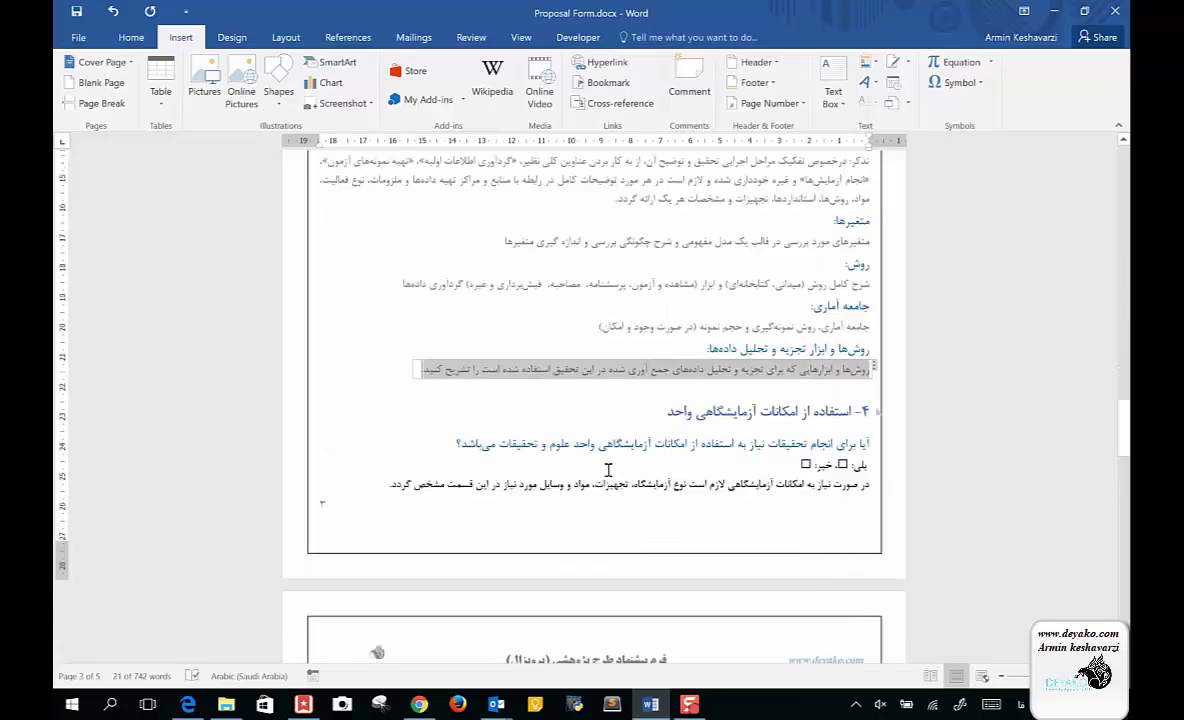
{"action": "scroll", "coordinate": [608, 470], "scroll_direction": "down", "scroll_amount": 1}
{"action": "scroll", "coordinate": [610, 474], "scroll_direction": "down", "scroll_amount": 1}
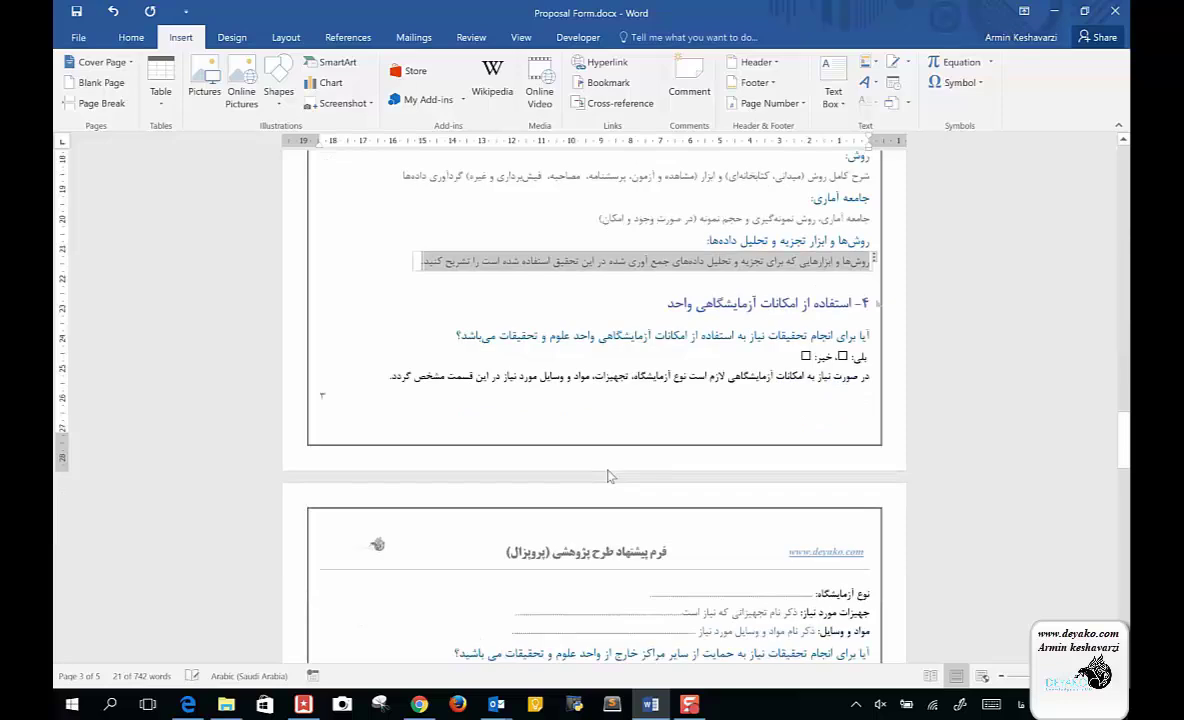
{"action": "scroll", "coordinate": [608, 474], "scroll_direction": "down", "scroll_amount": 2}
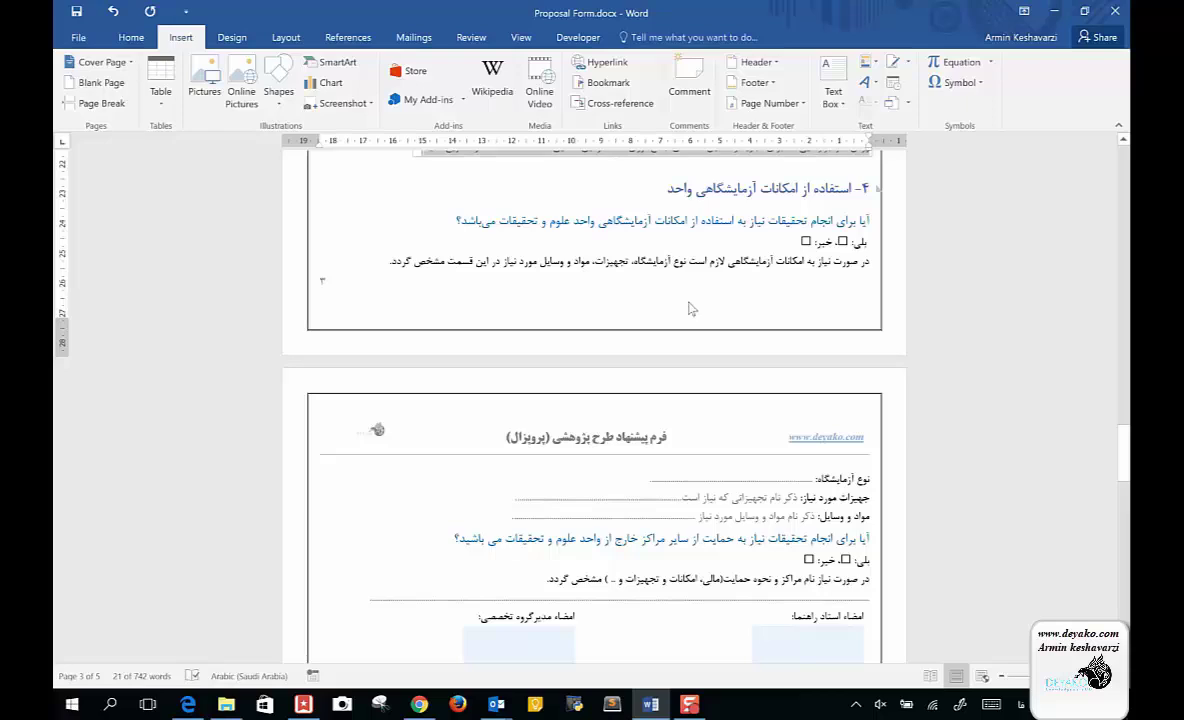
{"action": "scroll", "coordinate": [689, 308], "scroll_direction": "down", "scroll_amount": 2}
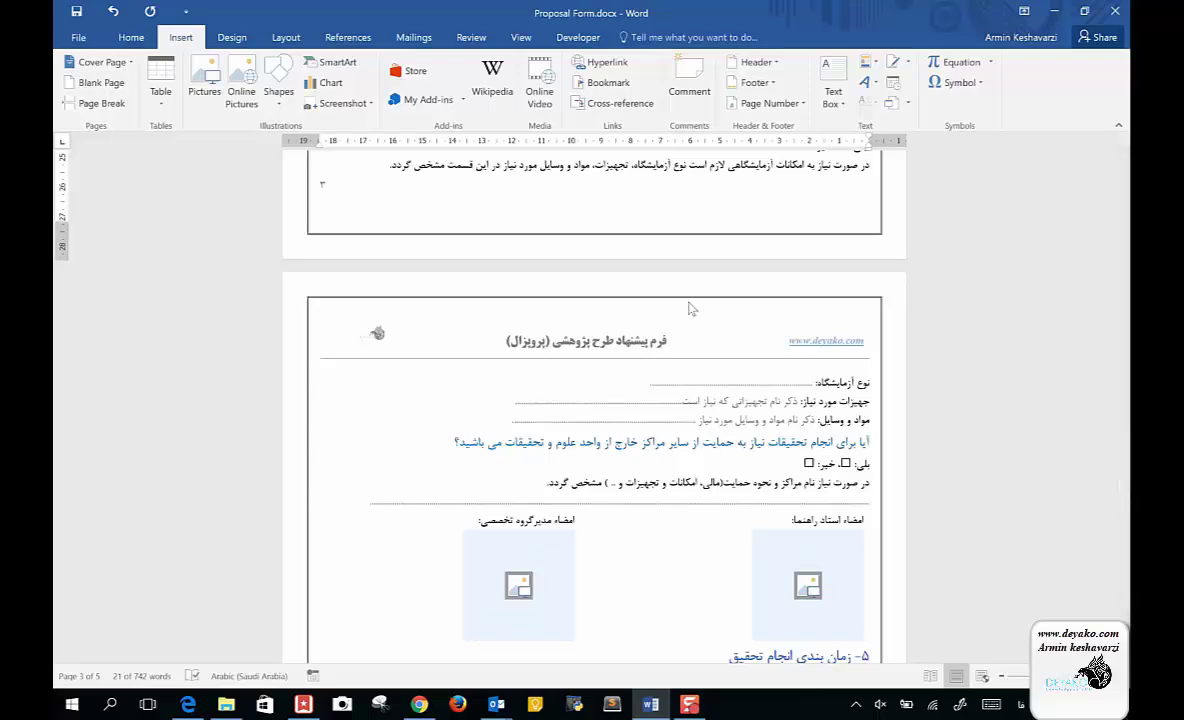
{"action": "scroll", "coordinate": [689, 305], "scroll_direction": "down", "scroll_amount": 2}
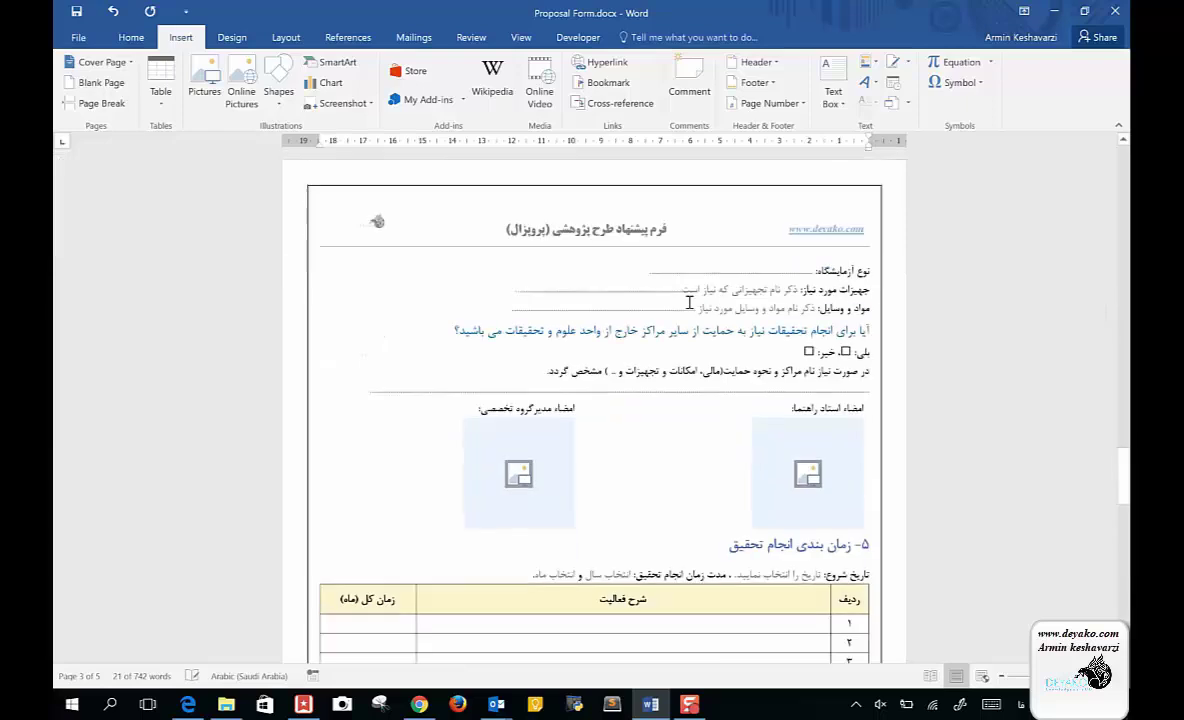
{"action": "scroll", "coordinate": [689, 302], "scroll_direction": "up", "scroll_amount": 3}
{"action": "scroll", "coordinate": [689, 302], "scroll_direction": "up", "scroll_amount": 1}
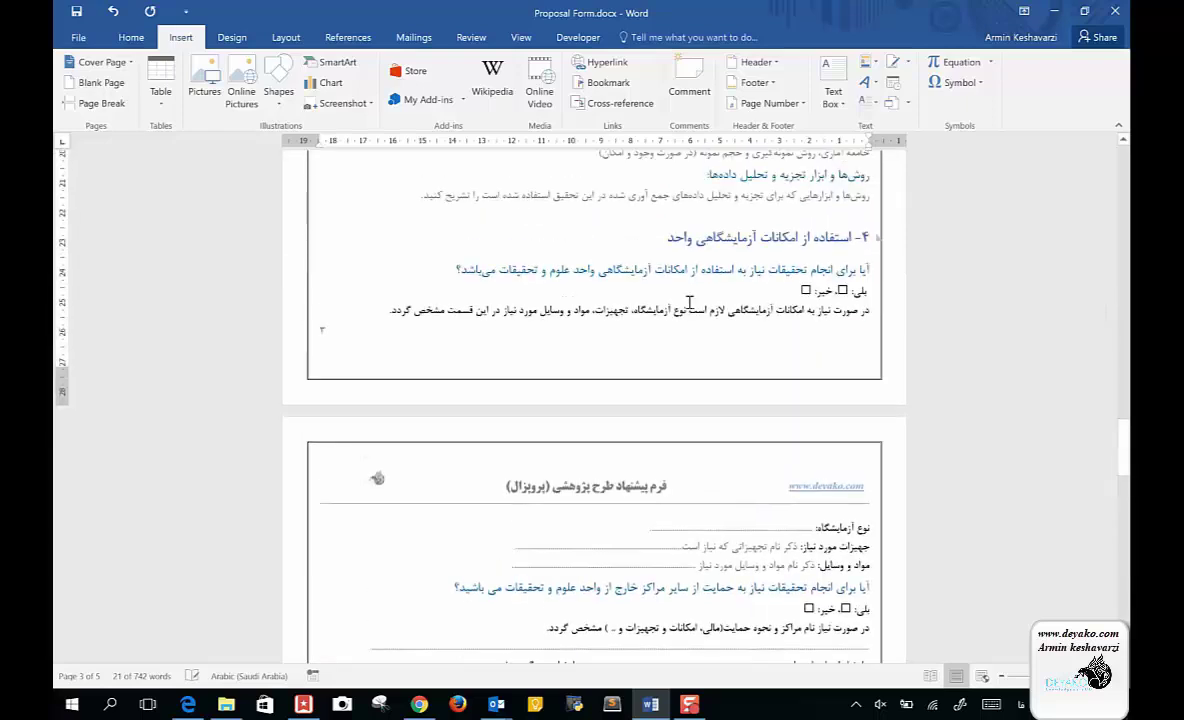
{"action": "double_click", "coordinate": [722, 237]}
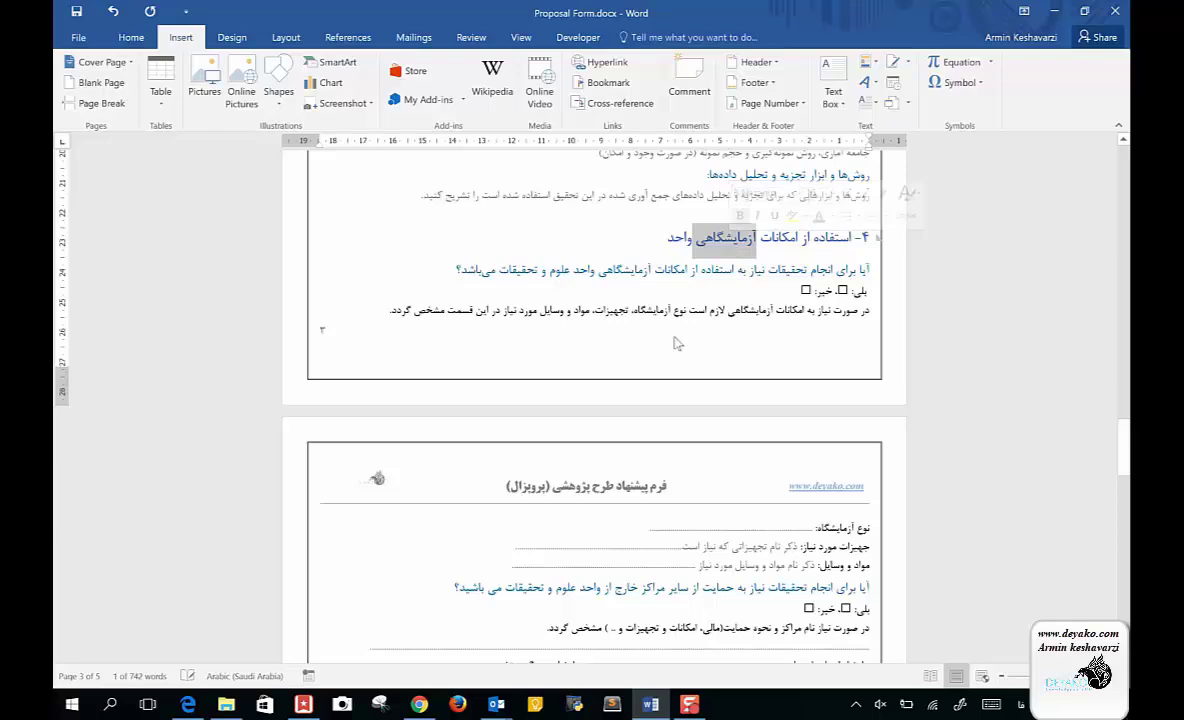
{"action": "scroll", "coordinate": [665, 378], "scroll_direction": "down", "scroll_amount": 3}
{"action": "scroll", "coordinate": [665, 378], "scroll_direction": "down", "scroll_amount": 3}
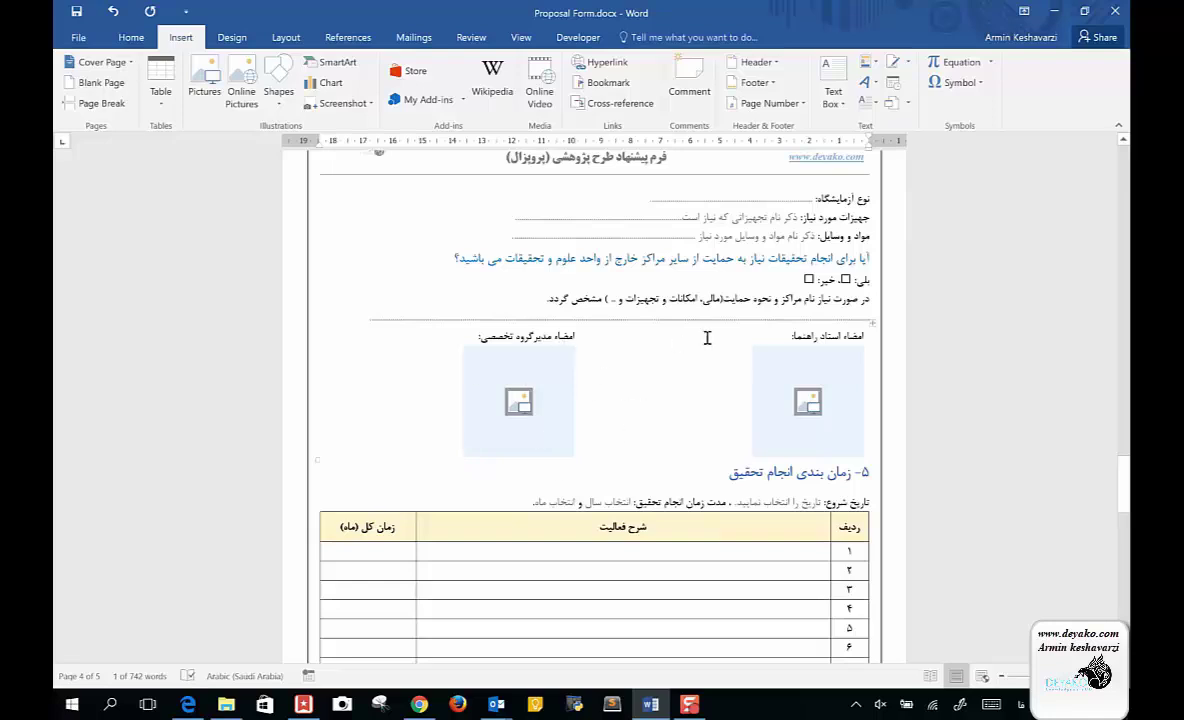
{"action": "scroll", "coordinate": [707, 339], "scroll_direction": "up", "scroll_amount": 3}
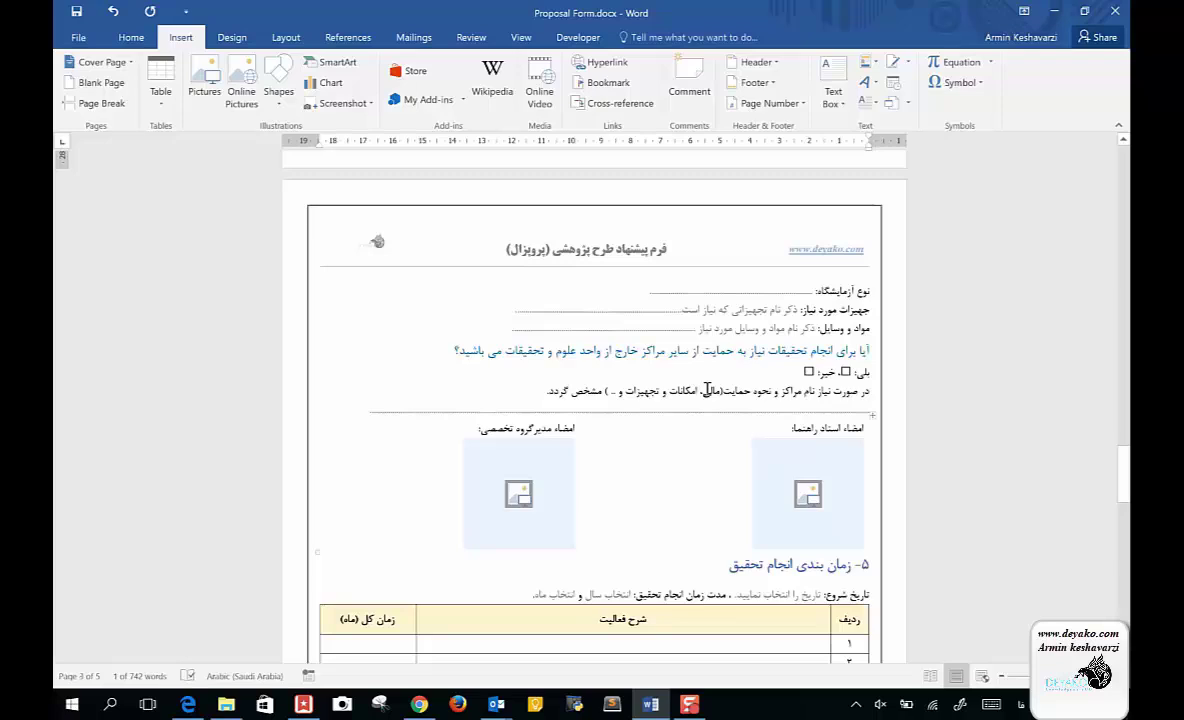
{"action": "scroll", "coordinate": [707, 389], "scroll_direction": "down", "scroll_amount": 3}
{"action": "scroll", "coordinate": [707, 388], "scroll_direction": "down", "scroll_amount": 1}
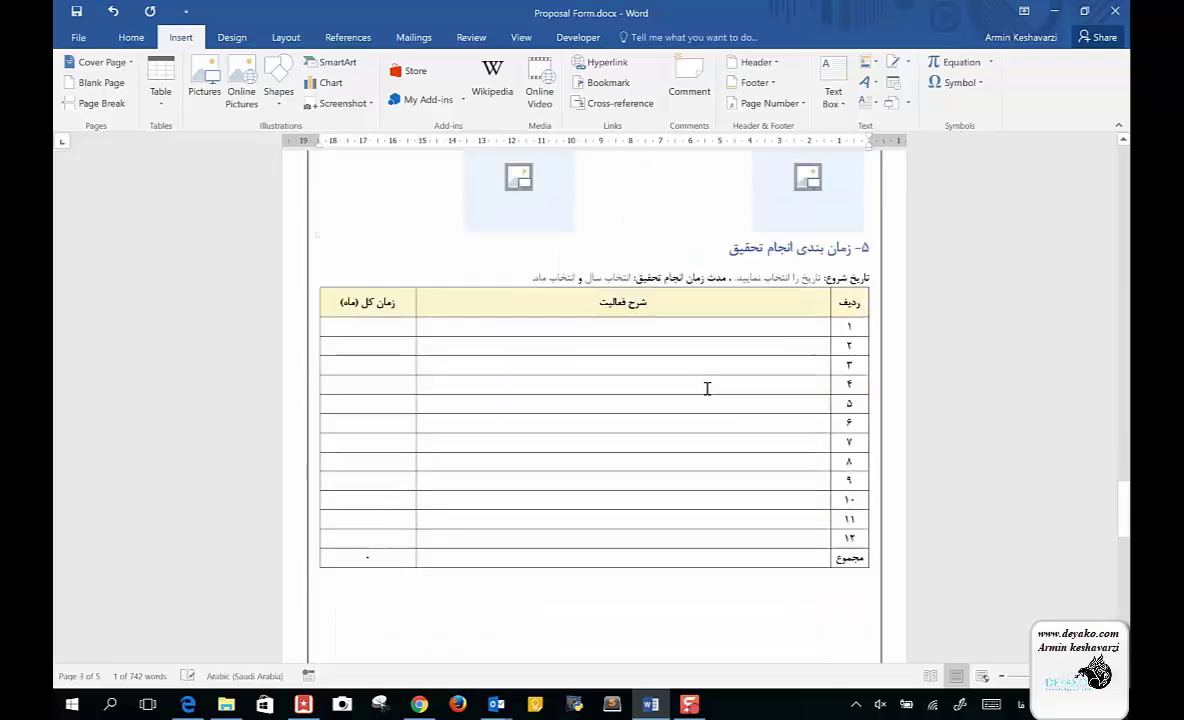
Step through activity rows 1–7, then enter ٠ in the total row's duration cell
{"action": "left_click", "coordinate": [713, 330]}
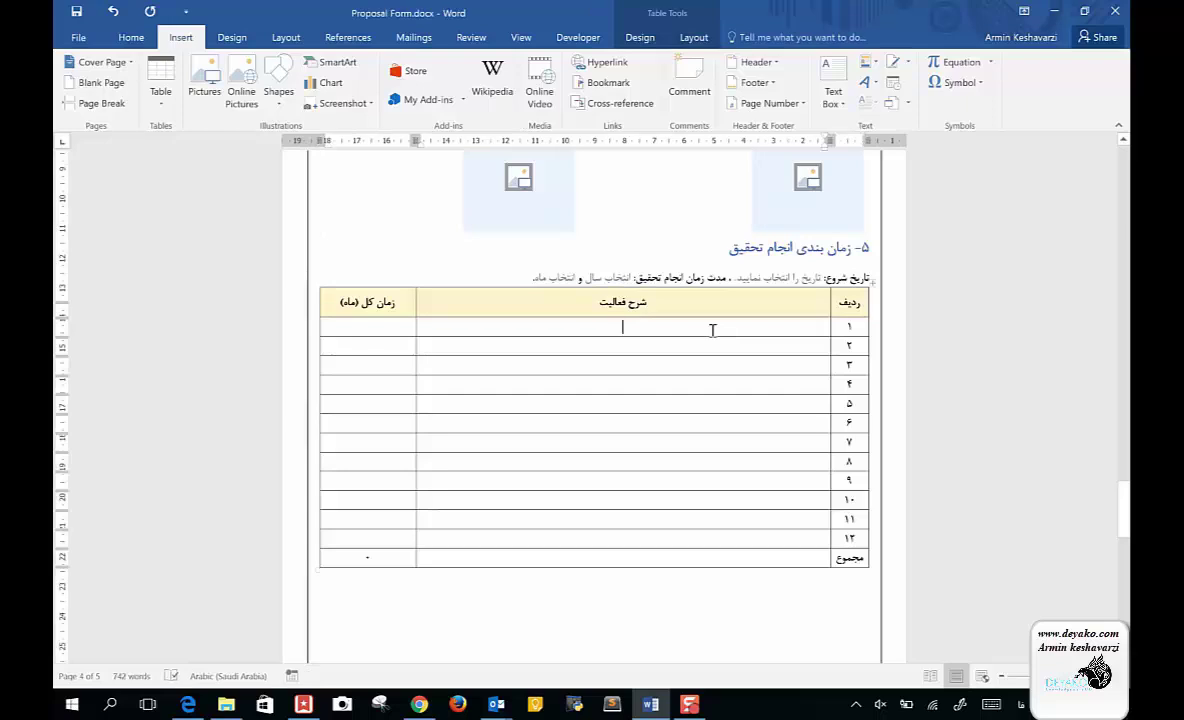
{"action": "left_click", "coordinate": [695, 346]}
{"action": "left_click", "coordinate": [649, 332]}
{"action": "key", "text": "Down"}
{"action": "key", "text": "Down"}
{"action": "left_click", "coordinate": [580, 391]}
{"action": "left_click", "coordinate": [574, 404]}
{"action": "left_click", "coordinate": [576, 417]}
{"action": "left_click", "coordinate": [603, 446]}
{"action": "left_click", "coordinate": [371, 552]}
{"action": "type", "text": "٠"}
Enter activity 1 'مرور ادبیات' with 2 months, and activity 2 'تهیه و برسشنامه و جمع آوری اطلاعات'
{"action": "left_click", "coordinate": [574, 330]}
{"action": "type", "text": "م"}
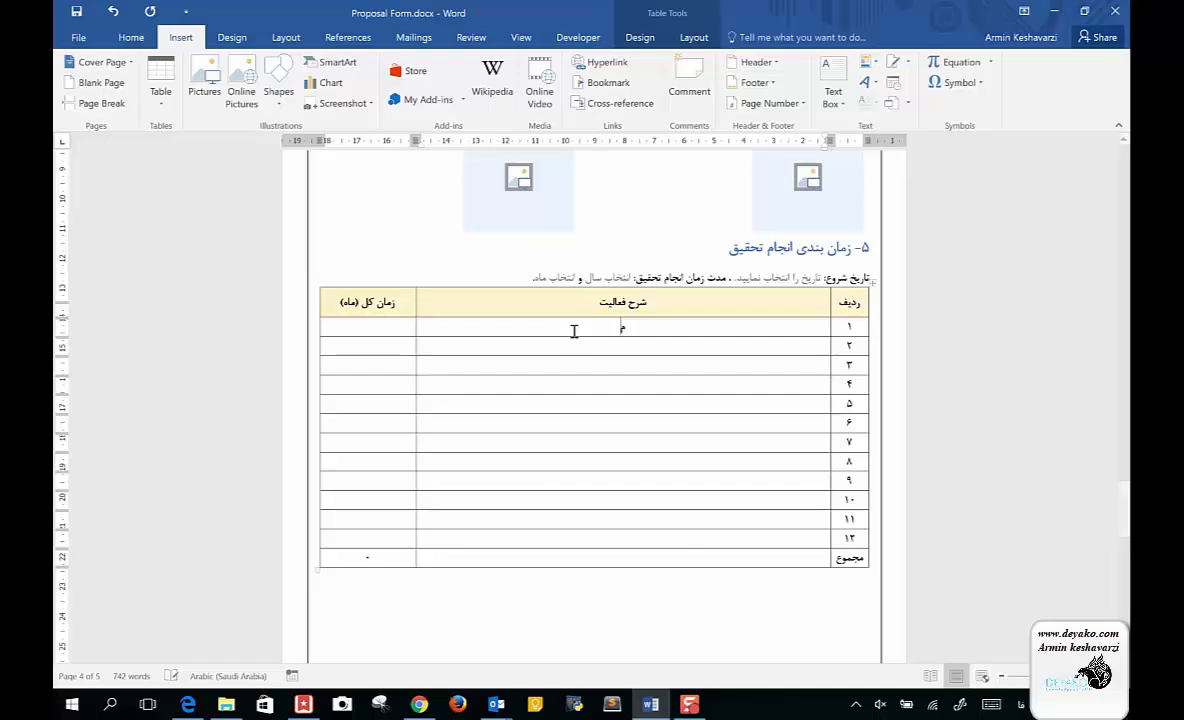
{"action": "type", "text": "رور ادبیات"}
{"action": "left_click", "coordinate": [379, 329]}
{"action": "type", "text": "۲"}
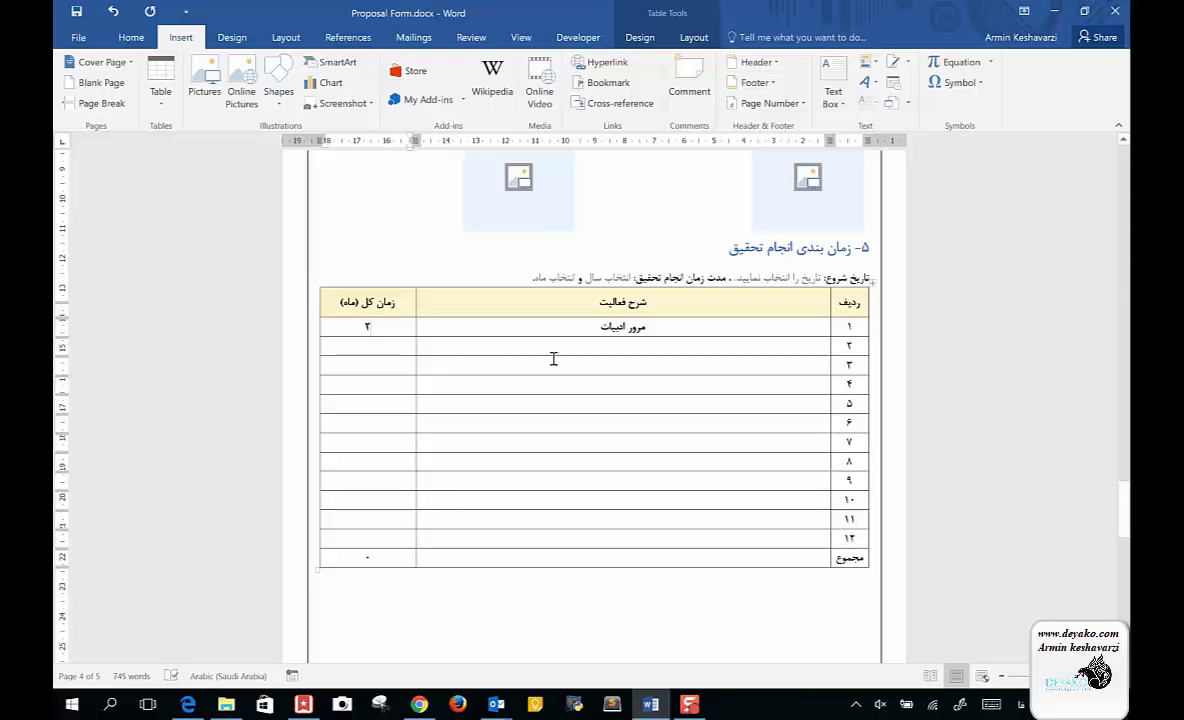
{"action": "left_click", "coordinate": [553, 358]}
{"action": "left_click", "coordinate": [650, 346]}
{"action": "type", "text": "تهیه و ب"}
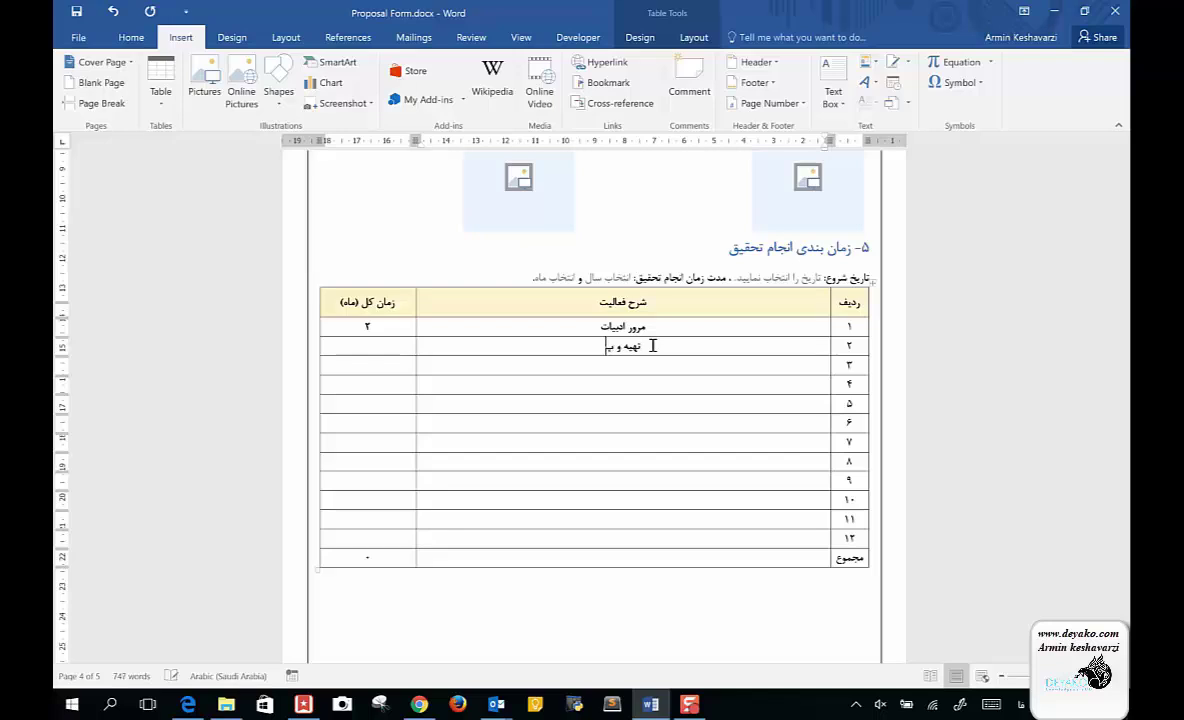
{"action": "key", "text": "BackSpace"}
{"action": "key", "text": "BackSpace"}
{"action": "key", "text": "BackSpace"}
{"action": "type", "text": "ب"}
{"action": "type", "text": "رسشنامه"}
{"action": "type", "text": " و جمع آوری"}
{"action": "type", "text": " اطلاعات"}
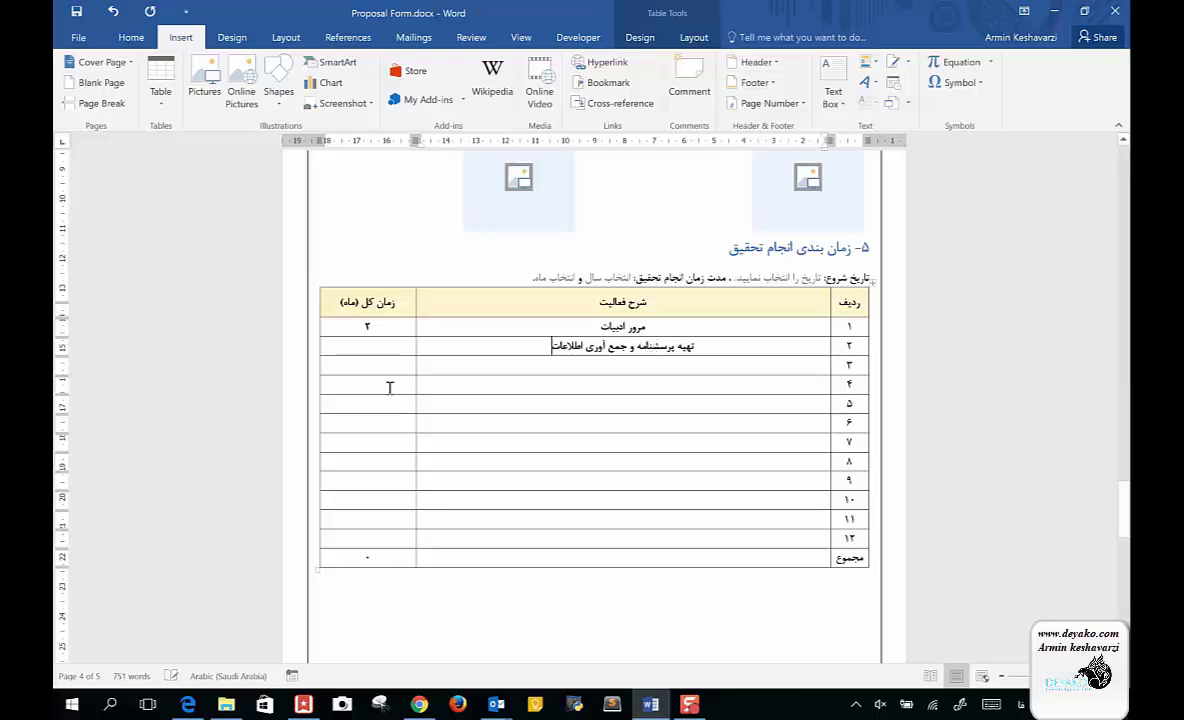
Enter durations of 4, 3, 2 and 5 months for rows 2–5, then select the total value
{"action": "left_click", "coordinate": [368, 348]}
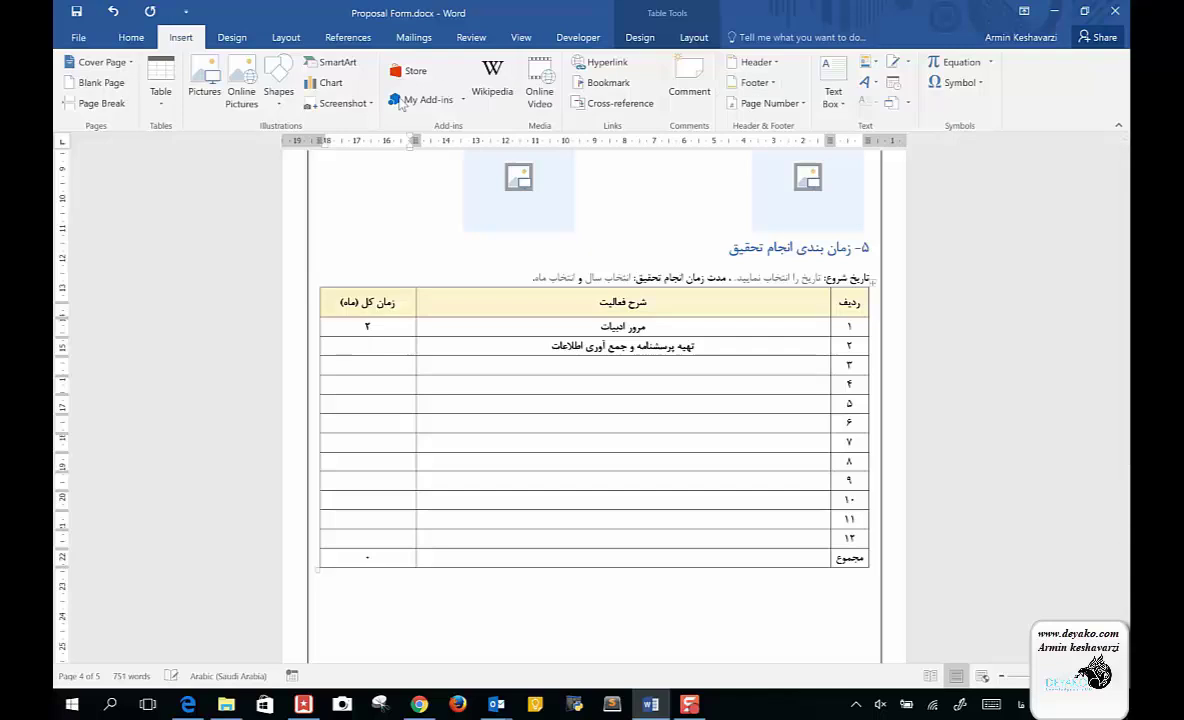
{"action": "type", "text": "۴"}
{"action": "left_click", "coordinate": [374, 367]}
{"action": "type", "text": "۳"}
{"action": "key", "text": "Down"}
{"action": "type", "text": "۲"}
{"action": "key", "text": "Down"}
{"action": "type", "text": "۵"}
{"action": "key", "text": "Down"}
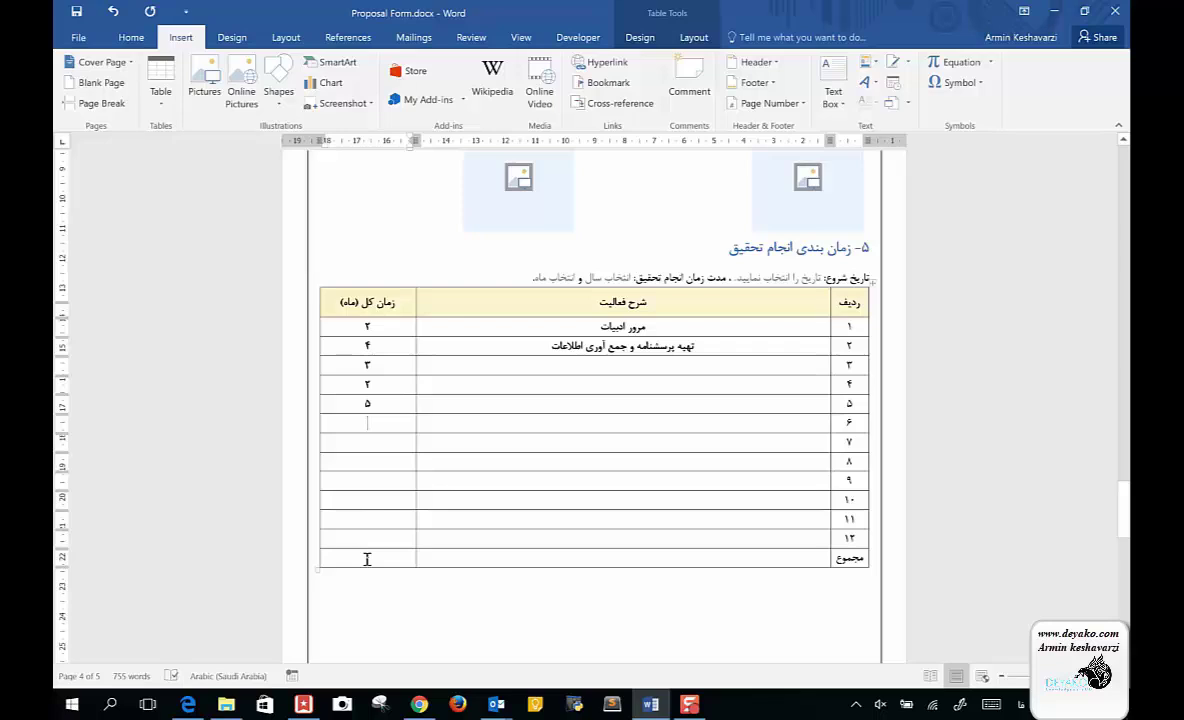
{"action": "double_click", "coordinate": [367, 559]}
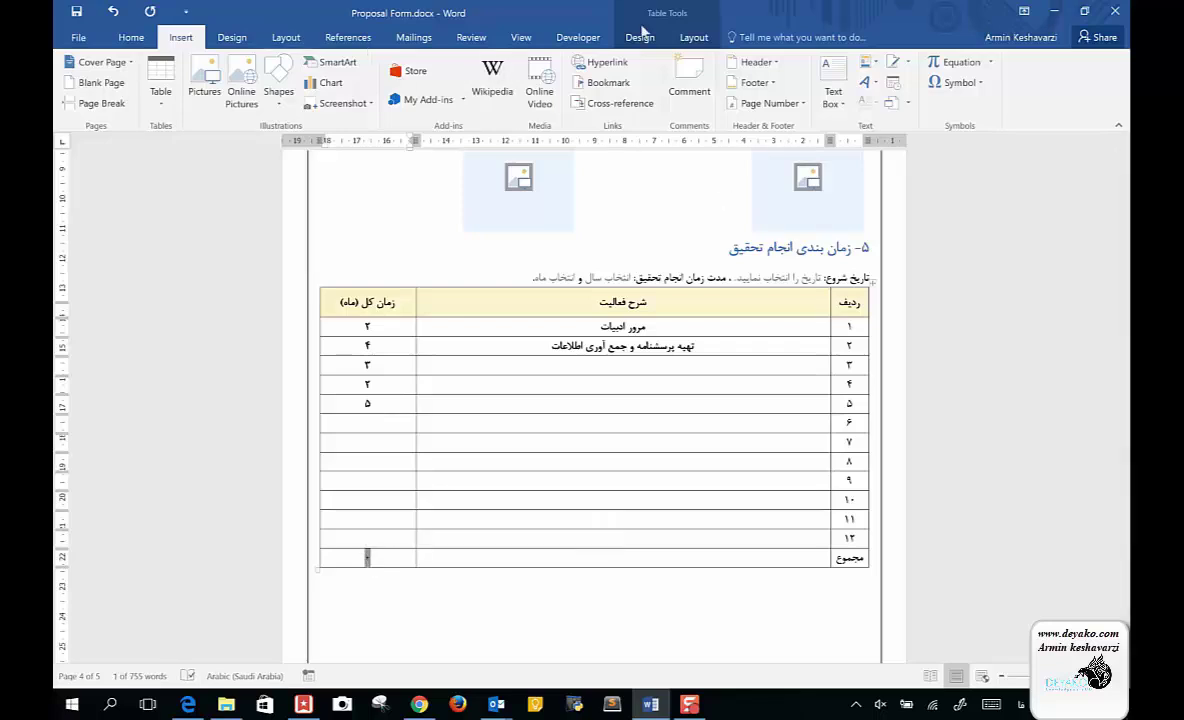
Insert a =SUM(ABOVE) formula in the total cell without changing number format or function
{"action": "left_click", "coordinate": [690, 38]}
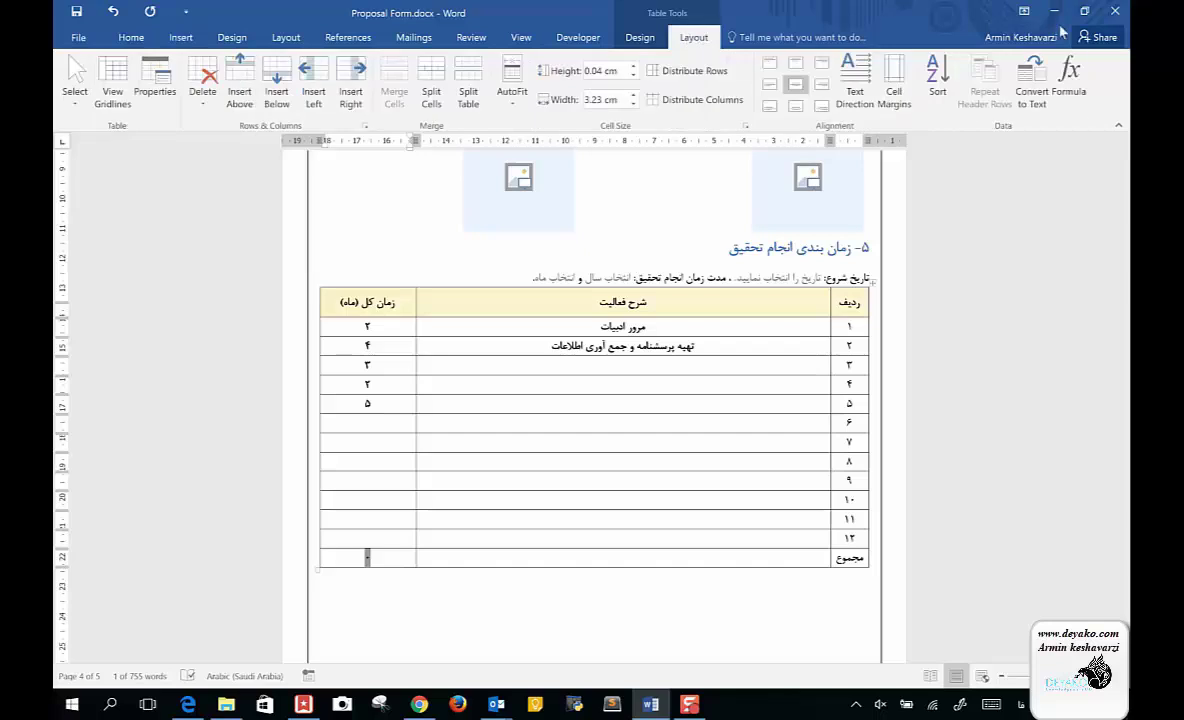
{"action": "left_click", "coordinate": [1071, 78]}
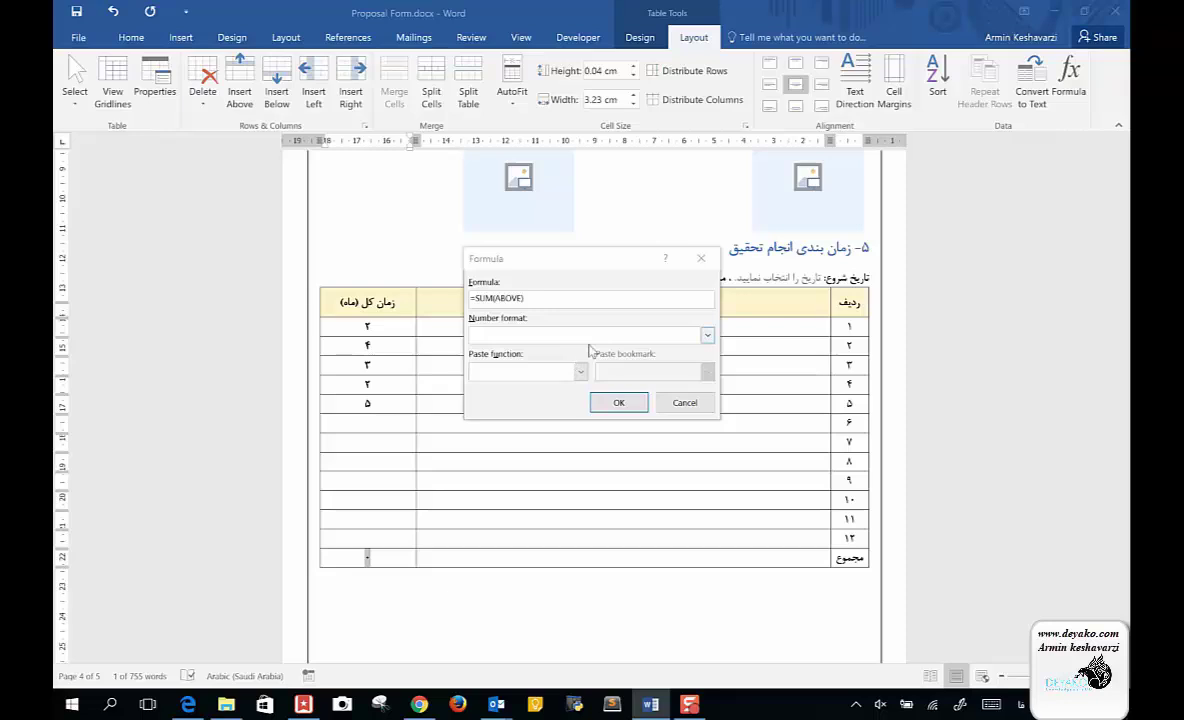
{"action": "left_click", "coordinate": [707, 336]}
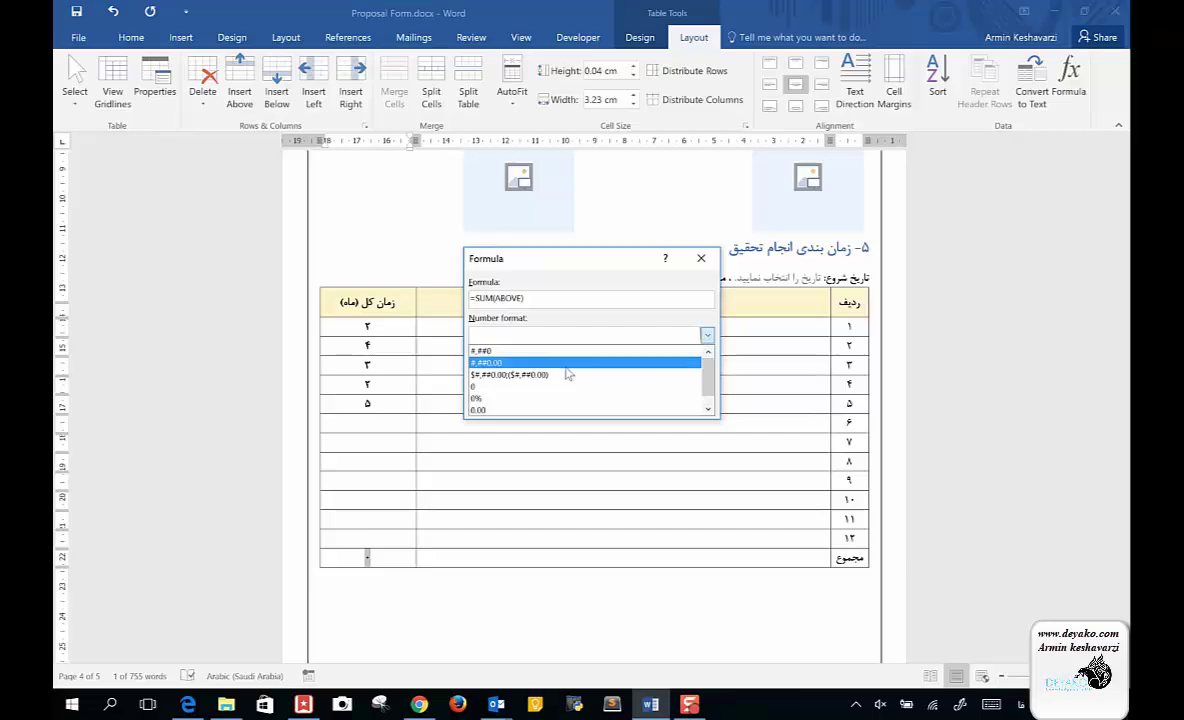
{"action": "left_click", "coordinate": [602, 333]}
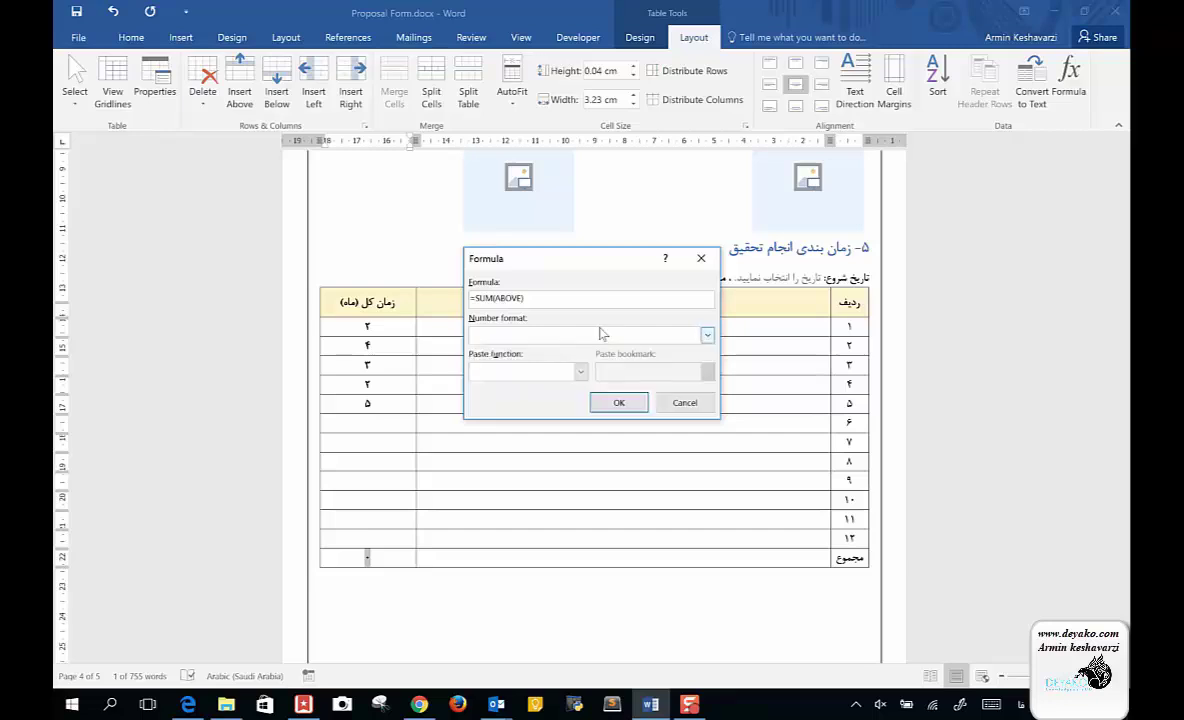
{"action": "left_click", "coordinate": [578, 374]}
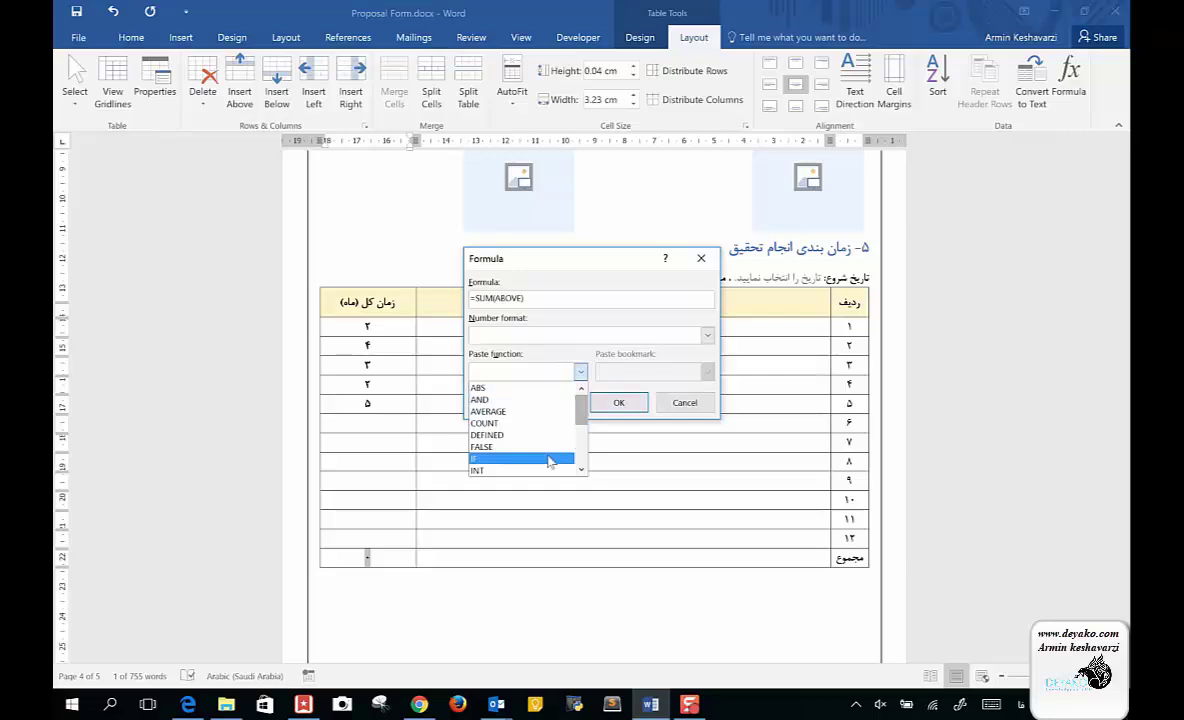
{"action": "scroll", "coordinate": [549, 458], "scroll_direction": "down", "scroll_amount": 2}
{"action": "scroll", "coordinate": [549, 461], "scroll_direction": "down", "scroll_amount": 1}
{"action": "scroll", "coordinate": [549, 461], "scroll_direction": "up", "scroll_amount": 1}
{"action": "scroll", "coordinate": [549, 461], "scroll_direction": "up", "scroll_amount": 1}
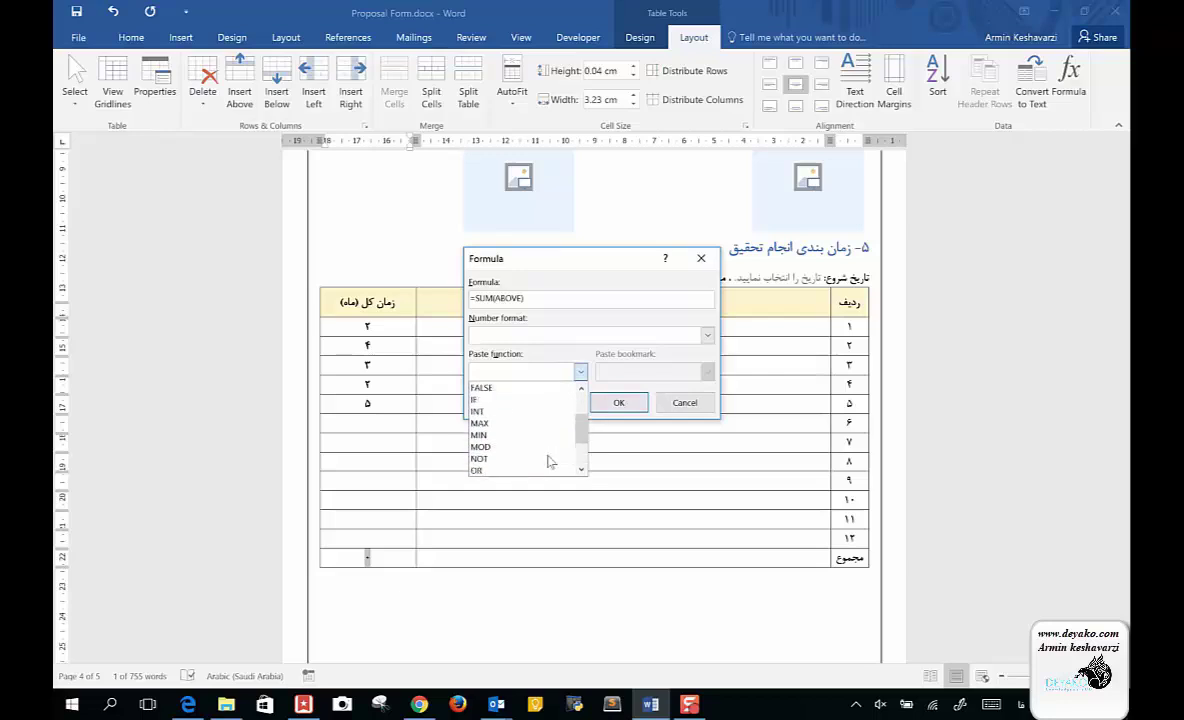
{"action": "scroll", "coordinate": [549, 461], "scroll_direction": "up", "scroll_amount": 1}
{"action": "left_click", "coordinate": [603, 274]}
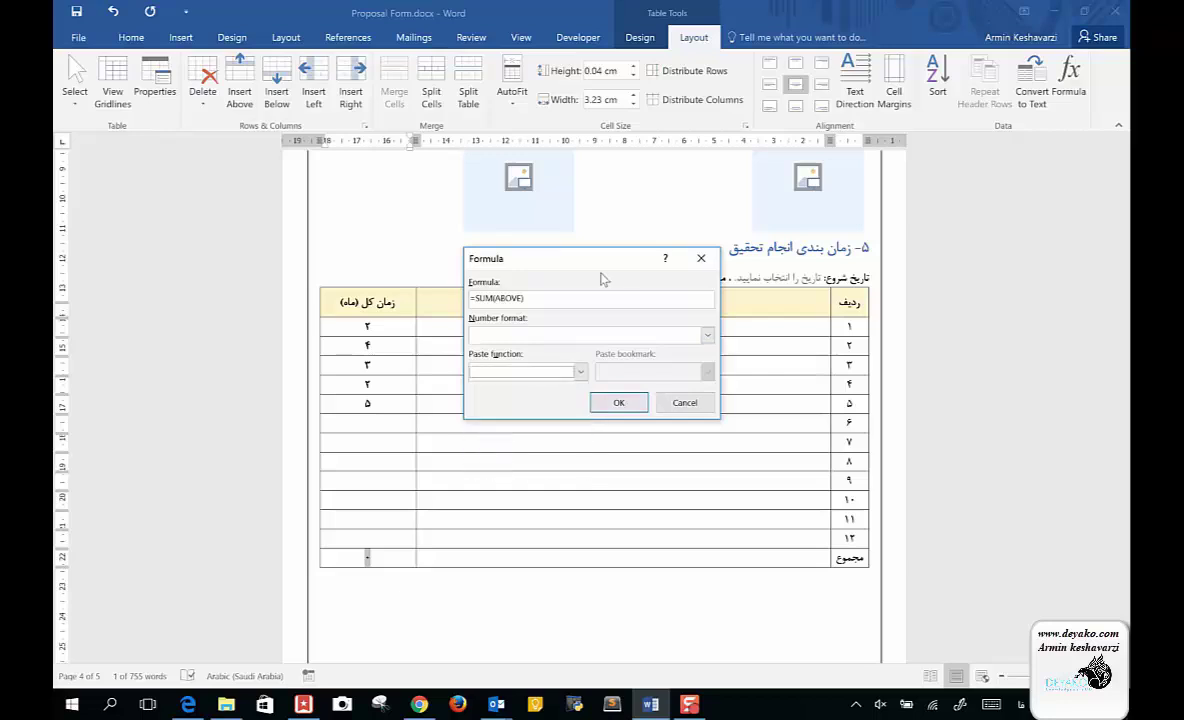
{"action": "left_click", "coordinate": [612, 403]}
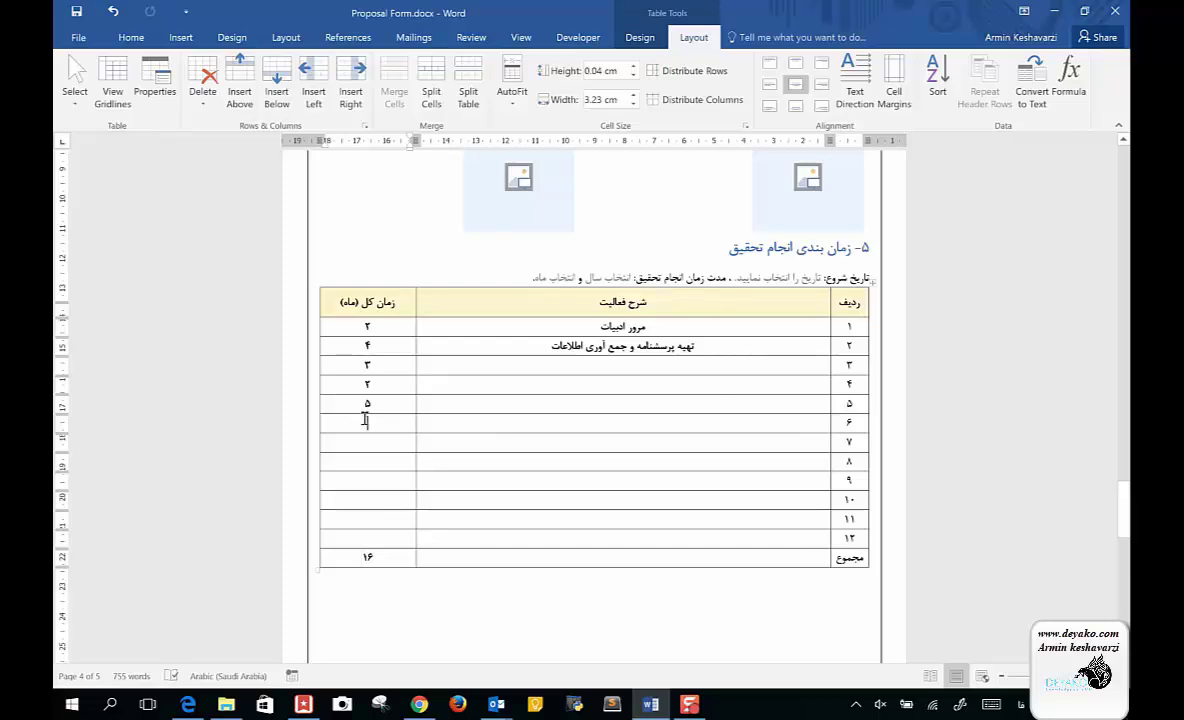
Give row 6 a duration of 6 months and recompute the total formula to 22
{"action": "left_click", "coordinate": [366, 421]}
{"action": "type", "text": "6"}
{"action": "left_click", "coordinate": [1070, 78]}
{"action": "left_click", "coordinate": [619, 404]}
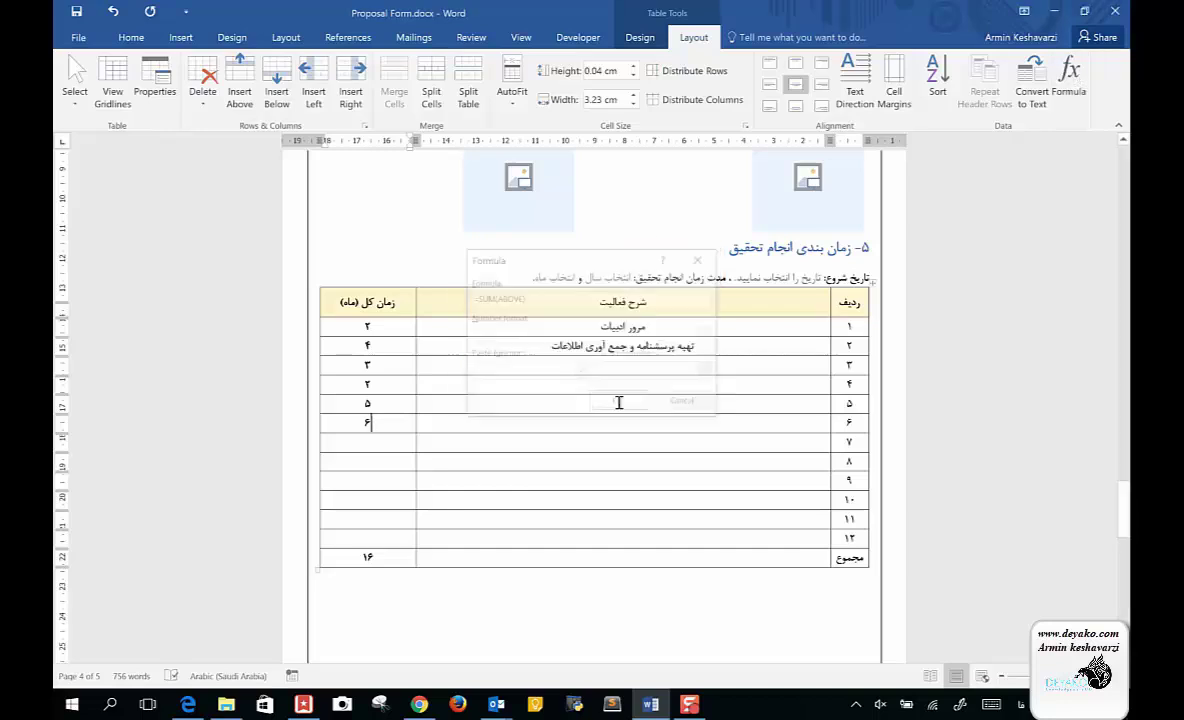
{"action": "key", "text": "ctrl+z"}
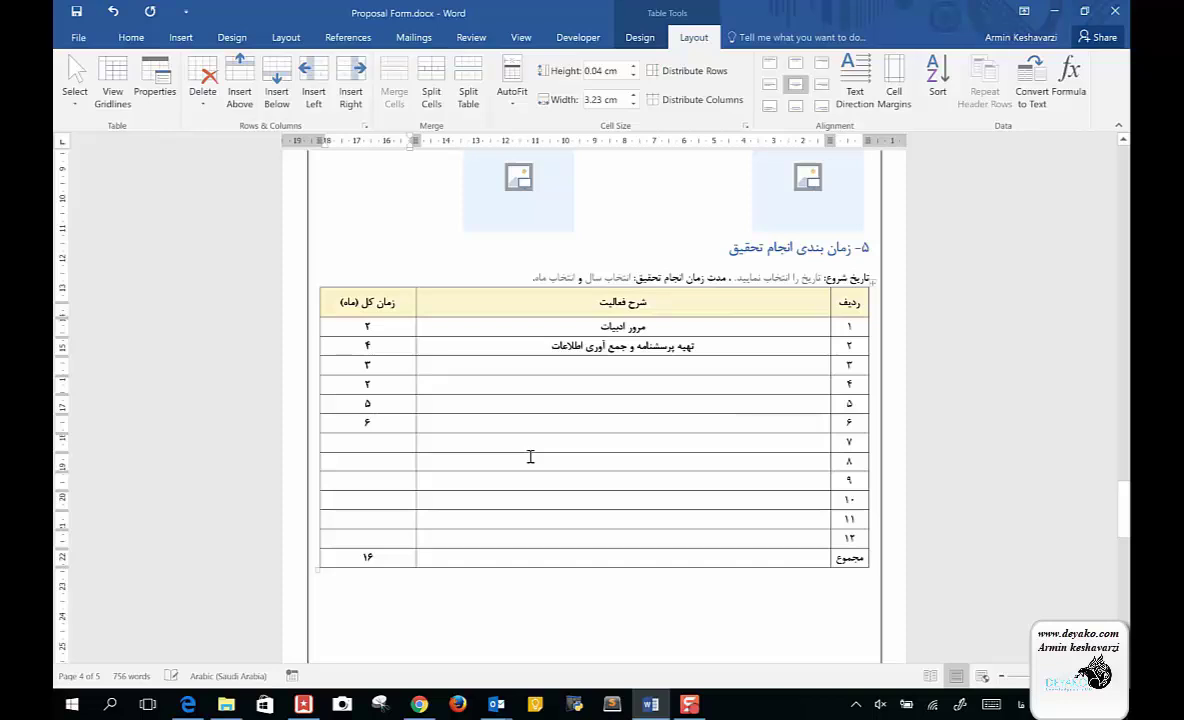
{"action": "left_click", "coordinate": [367, 557]}
{"action": "left_click", "coordinate": [1068, 80]}
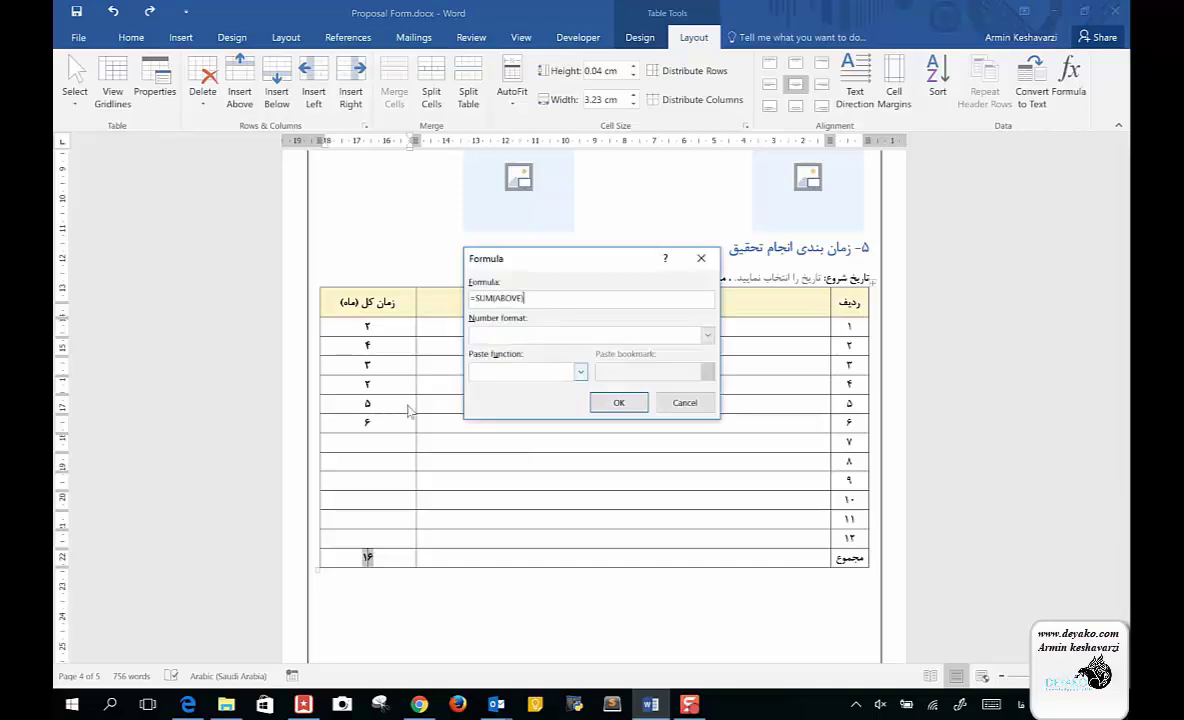
{"action": "left_click", "coordinate": [612, 402]}
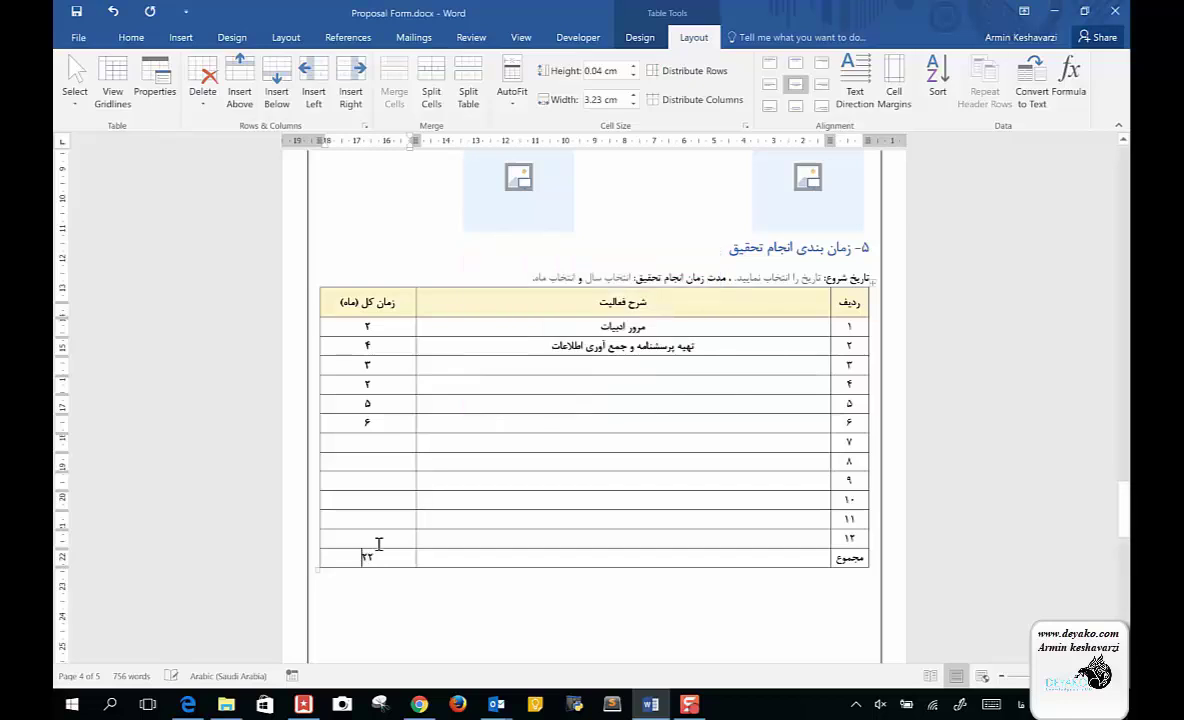
Give activity 7 a duration of 4 months and update the total field to 26
{"action": "left_click", "coordinate": [368, 445]}
{"action": "type", "text": "4"}
{"action": "left_click", "coordinate": [368, 556]}
{"action": "right_click", "coordinate": [368, 558]}
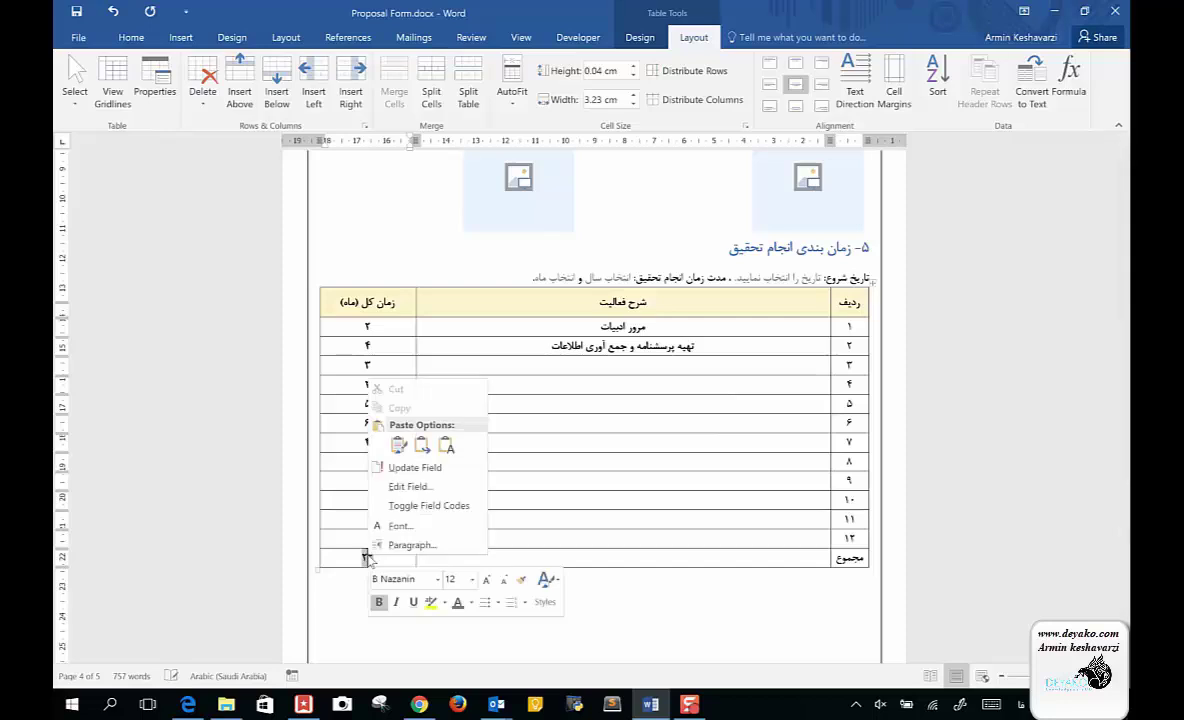
{"action": "left_click", "coordinate": [443, 468]}
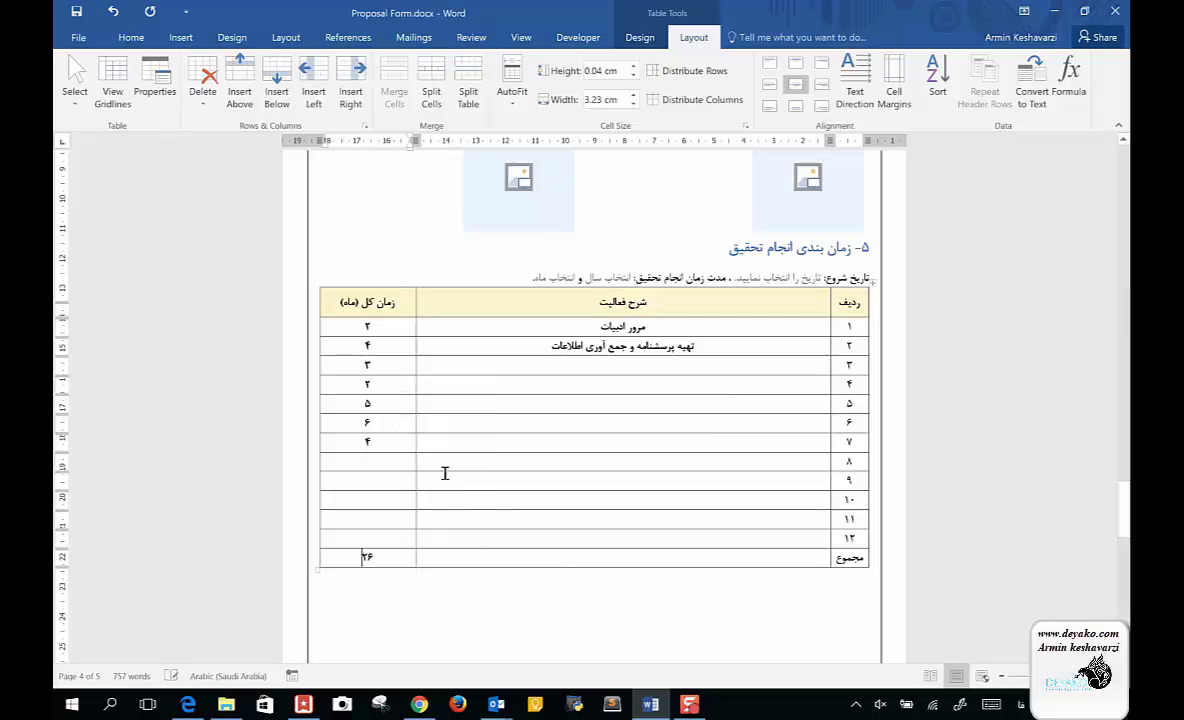
{"action": "left_click", "coordinate": [647, 548]}
Insert a page break after the last signature box and type a right-aligned row of dots
{"action": "scroll", "coordinate": [647, 548], "scroll_direction": "down", "scroll_amount": 2}
{"action": "scroll", "coordinate": [647, 548], "scroll_direction": "down", "scroll_amount": 2}
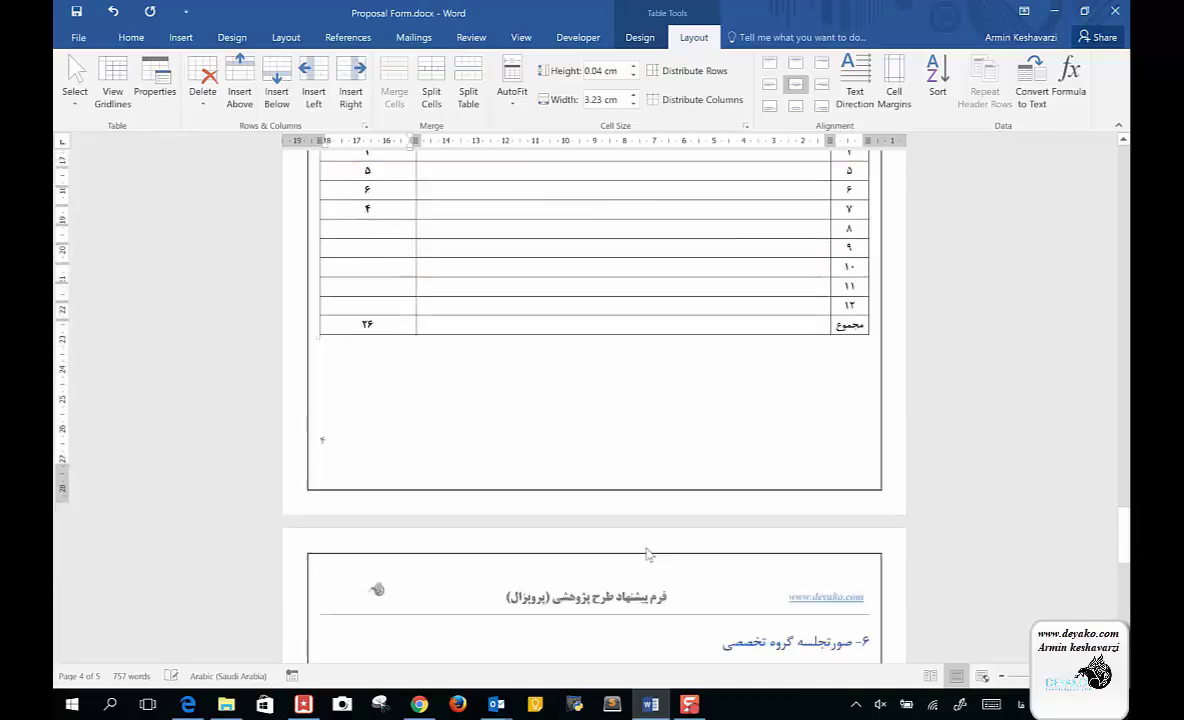
{"action": "scroll", "coordinate": [647, 548], "scroll_direction": "down", "scroll_amount": 5}
{"action": "scroll", "coordinate": [647, 548], "scroll_direction": "down", "scroll_amount": 1}
{"action": "scroll", "coordinate": [647, 548], "scroll_direction": "down", "scroll_amount": 1}
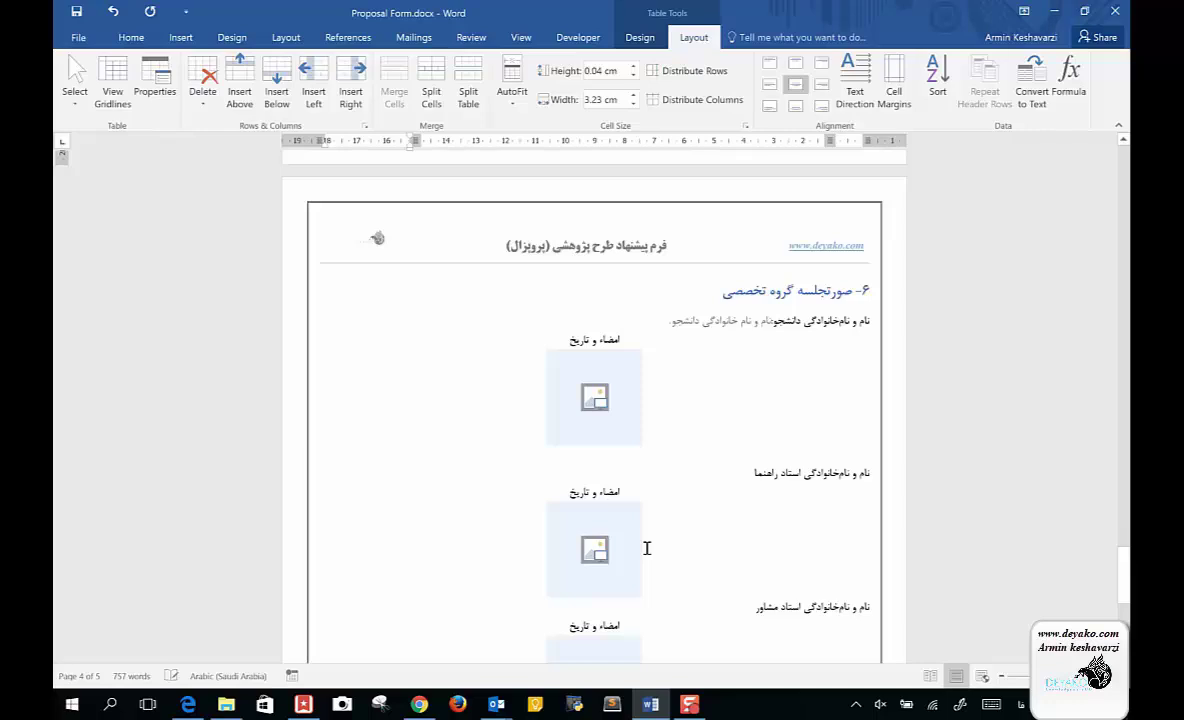
{"action": "scroll", "coordinate": [647, 548], "scroll_direction": "down", "scroll_amount": 2}
{"action": "scroll", "coordinate": [647, 548], "scroll_direction": "down", "scroll_amount": 2}
{"action": "scroll", "coordinate": [647, 548], "scroll_direction": "up", "scroll_amount": 3}
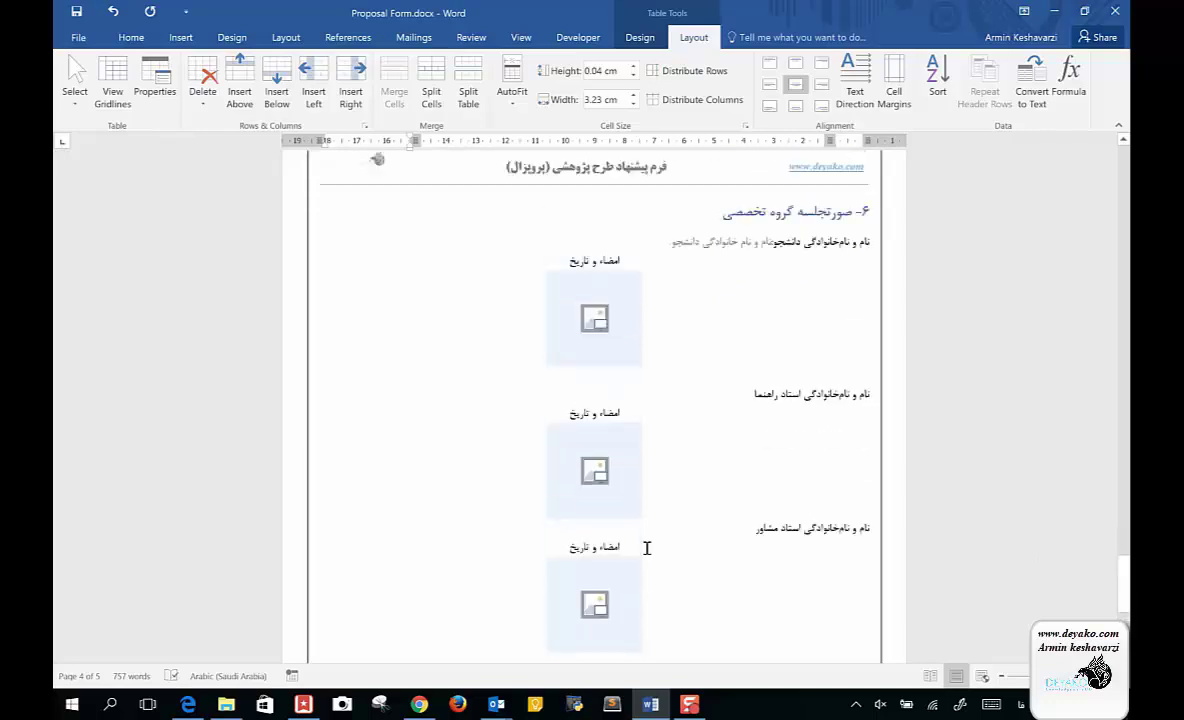
{"action": "scroll", "coordinate": [647, 548], "scroll_direction": "up", "scroll_amount": 7}
{"action": "scroll", "coordinate": [647, 548], "scroll_direction": "down", "scroll_amount": 7}
{"action": "scroll", "coordinate": [647, 548], "scroll_direction": "down", "scroll_amount": 1}
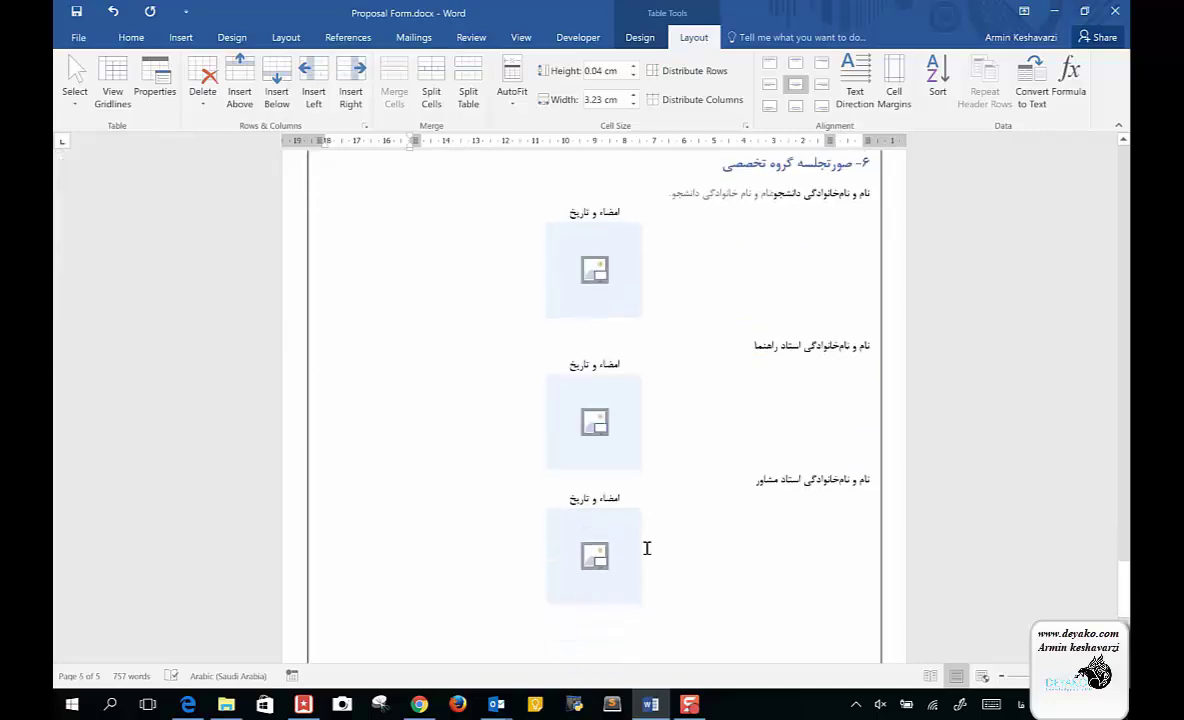
{"action": "scroll", "coordinate": [647, 548], "scroll_direction": "down", "scroll_amount": 4}
{"action": "scroll", "coordinate": [647, 548], "scroll_direction": "down", "scroll_amount": 2}
{"action": "scroll", "coordinate": [647, 548], "scroll_direction": "down", "scroll_amount": 2}
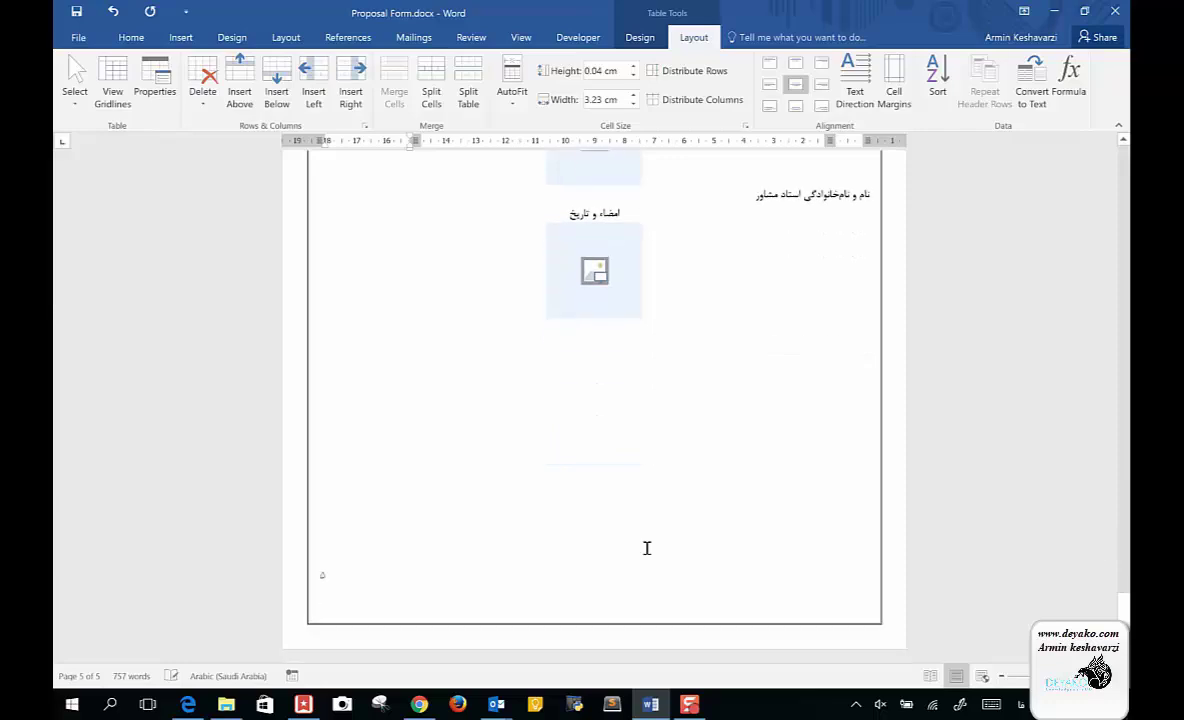
{"action": "left_click", "coordinate": [819, 388]}
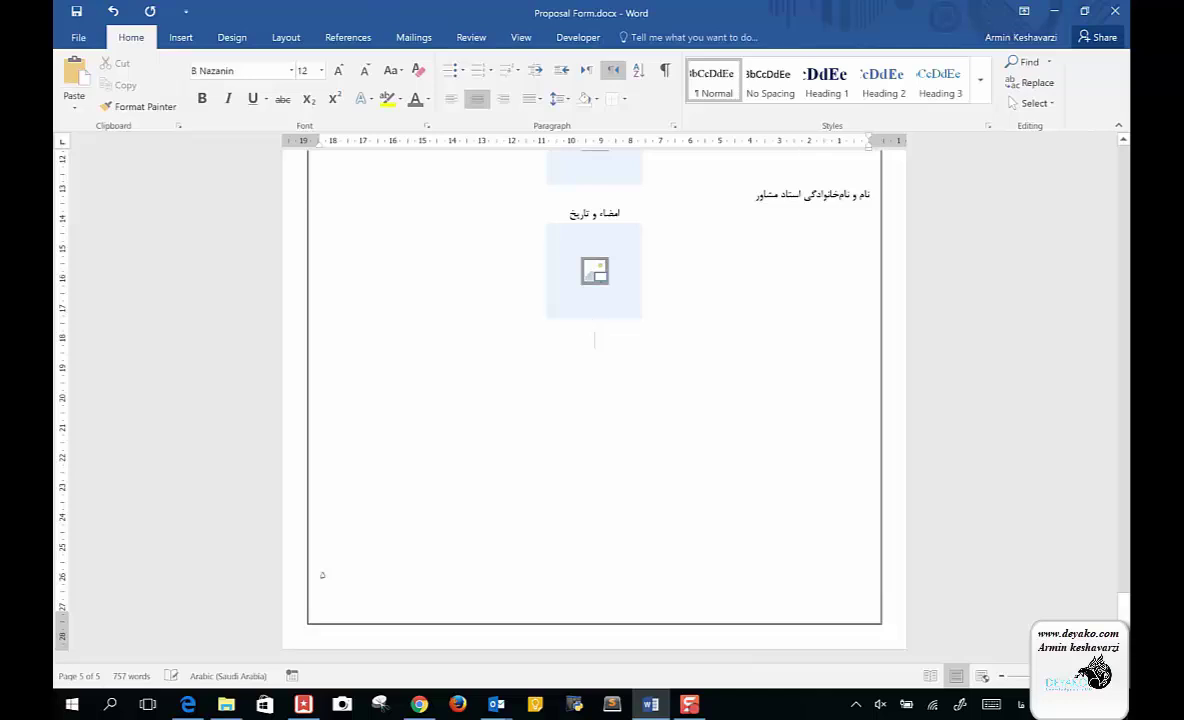
{"action": "key", "text": "ctrl+Return"}
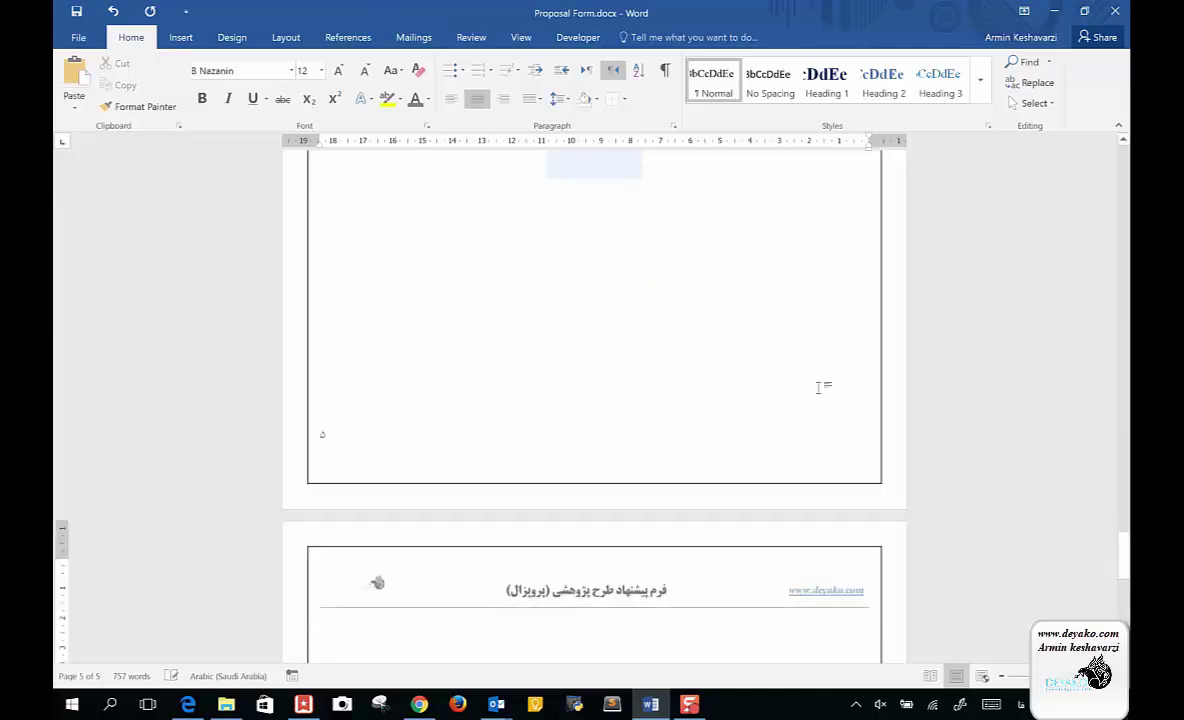
{"action": "scroll", "coordinate": [820, 387], "scroll_direction": "down", "scroll_amount": 5}
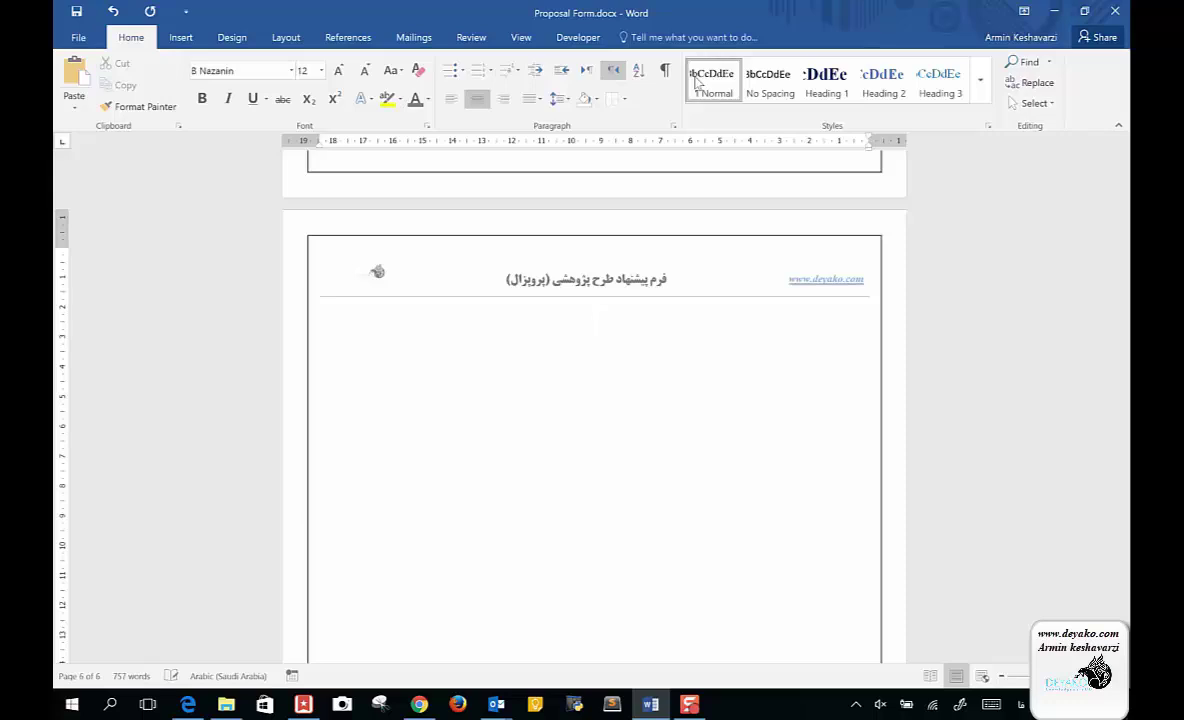
{"action": "key", "text": "ctrl+r"}
{"action": "type", "text": "......."}
{"action": "type", "text": "..................."}
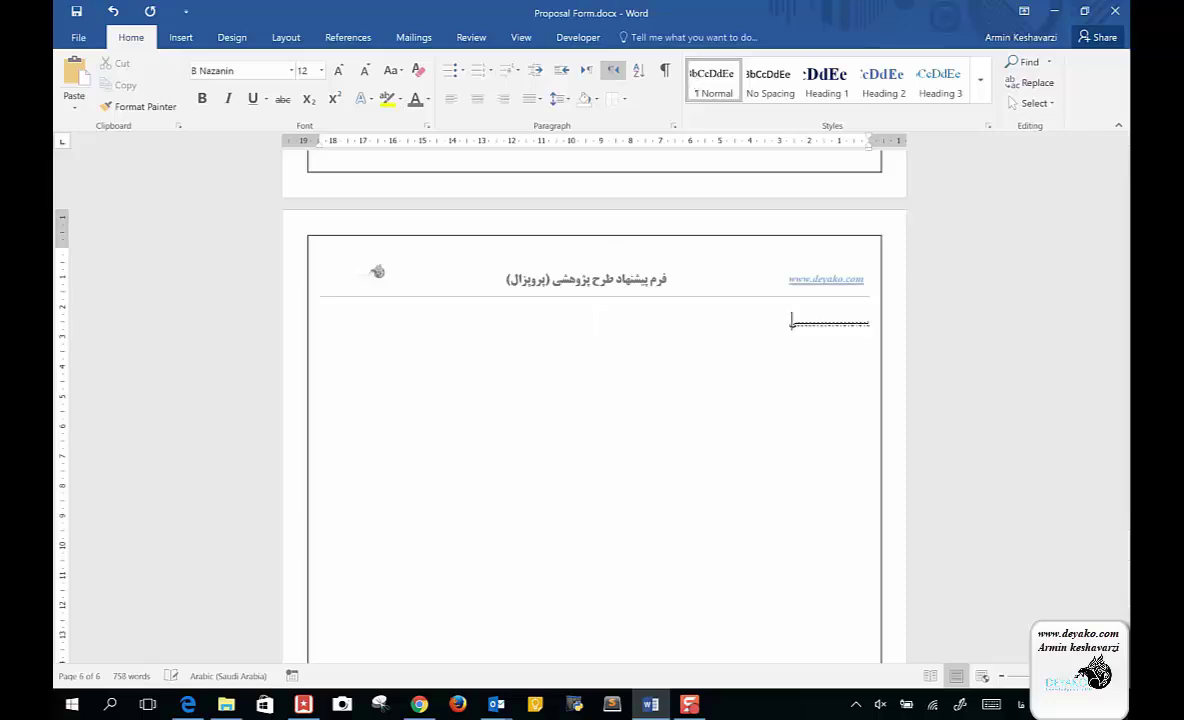
{"action": "type", "text": "......................"}
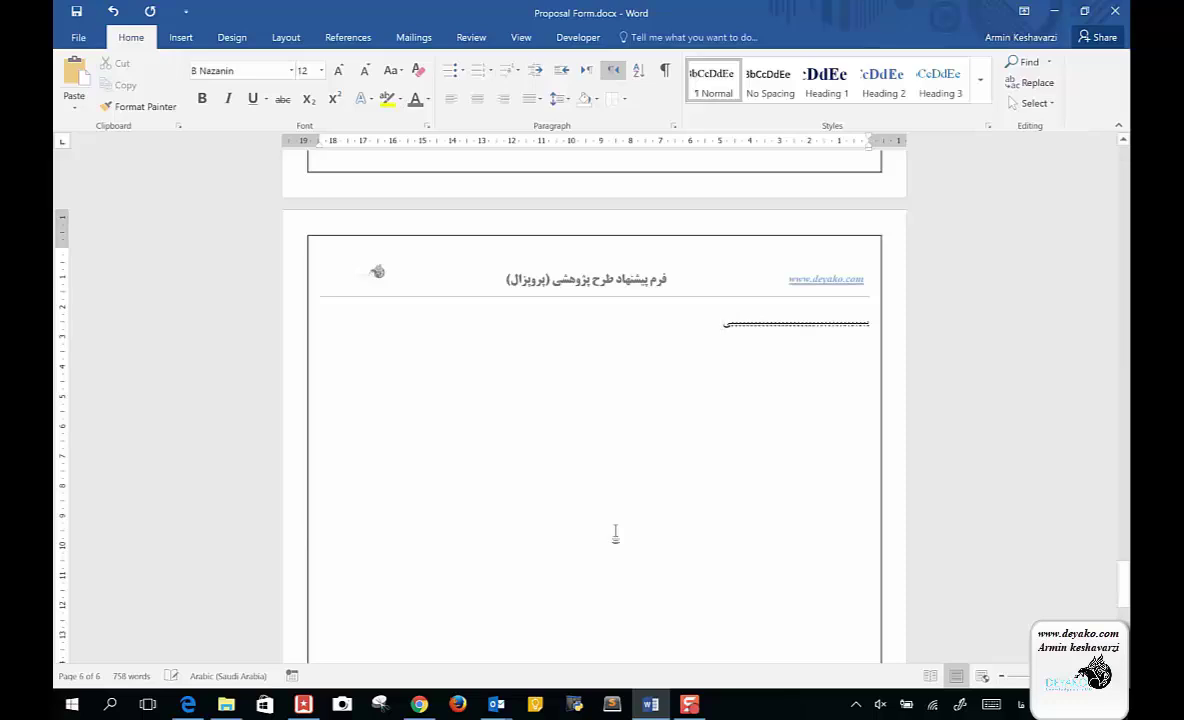
Open 05-Writing with MsWord.docx from its folder under MSwordCourse
{"action": "left_click", "coordinate": [227, 705]}
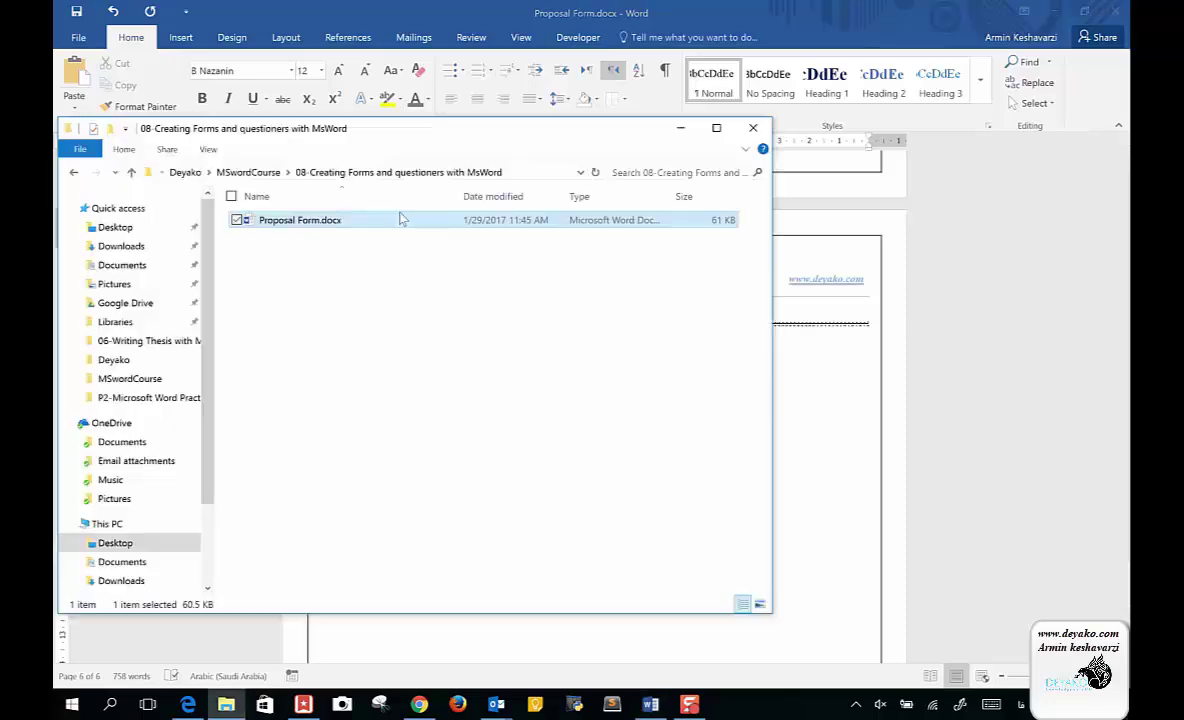
{"action": "left_click", "coordinate": [262, 173]}
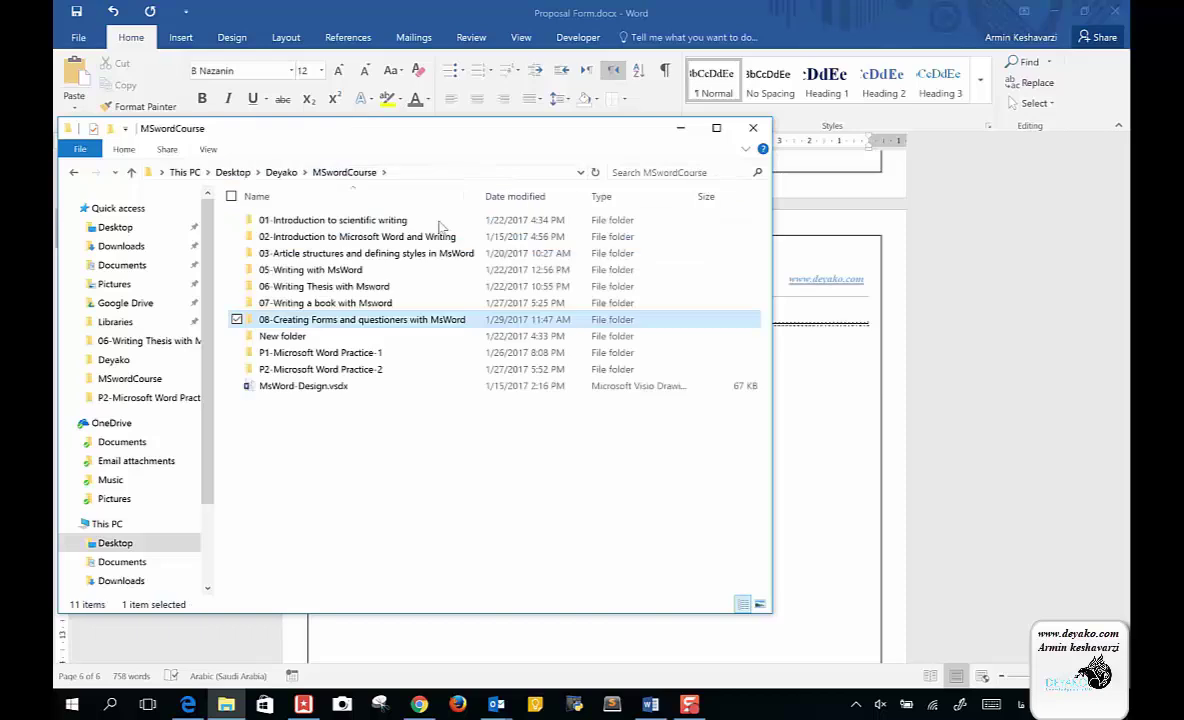
{"action": "left_click", "coordinate": [343, 271]}
{"action": "double_click", "coordinate": [343, 272]}
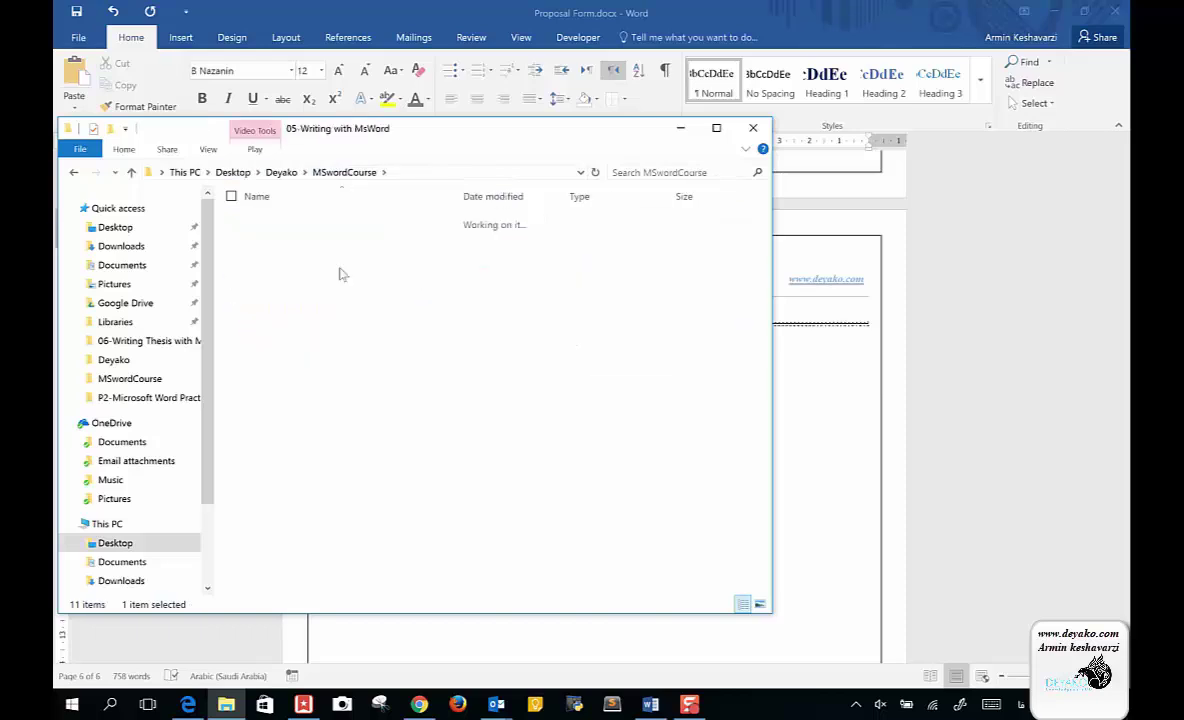
{"action": "double_click", "coordinate": [292, 254]}
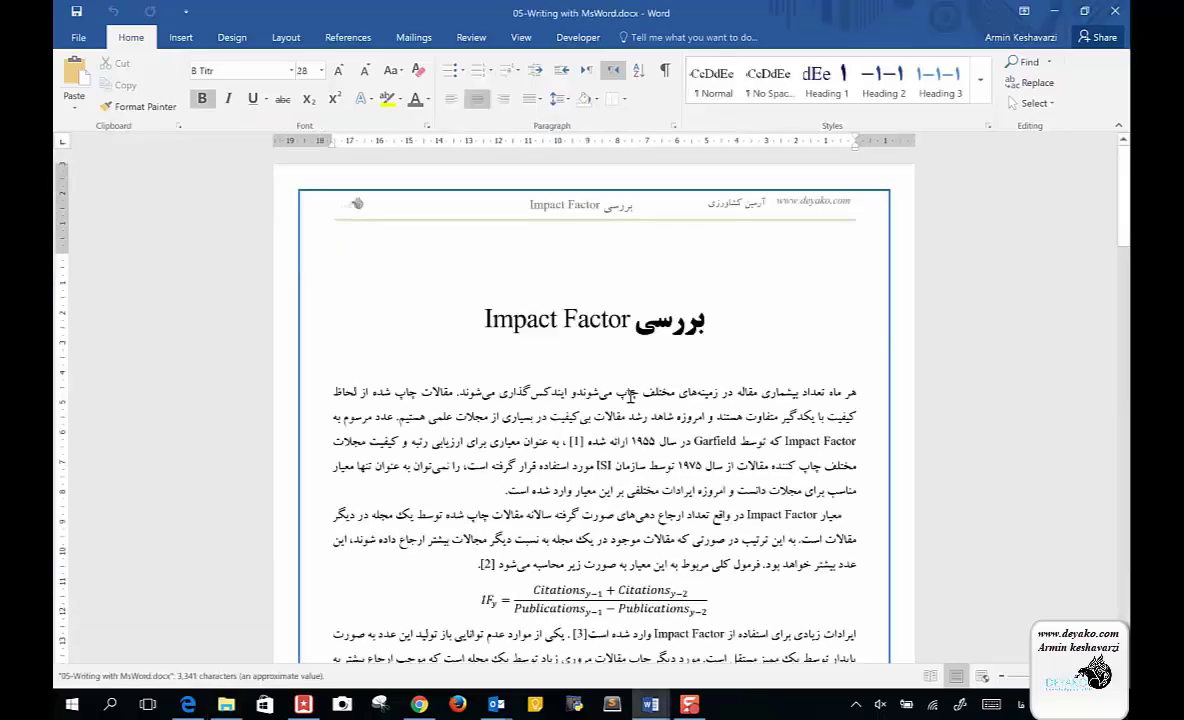
Select the article body from the first paragraph through the paragraph after the IF formula
{"action": "scroll", "coordinate": [630, 397], "scroll_direction": "down", "scroll_amount": 1}
{"action": "scroll", "coordinate": [630, 397], "scroll_direction": "down", "scroll_amount": 3}
{"action": "scroll", "coordinate": [630, 397], "scroll_direction": "down", "scroll_amount": 5}
{"action": "scroll", "coordinate": [630, 397], "scroll_direction": "down", "scroll_amount": 10}
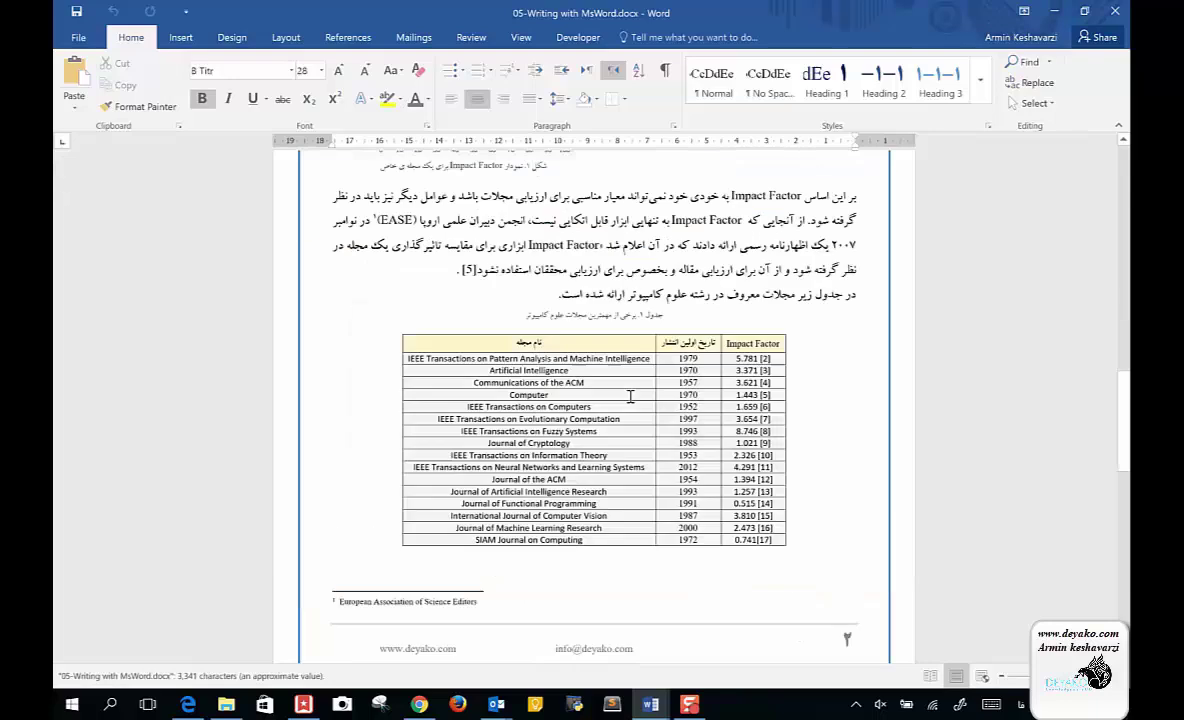
{"action": "scroll", "coordinate": [630, 397], "scroll_direction": "down", "scroll_amount": 5}
{"action": "scroll", "coordinate": [630, 397], "scroll_direction": "down", "scroll_amount": 5}
{"action": "scroll", "coordinate": [630, 397], "scroll_direction": "up", "scroll_amount": 3}
{"action": "scroll", "coordinate": [630, 397], "scroll_direction": "up", "scroll_amount": 10}
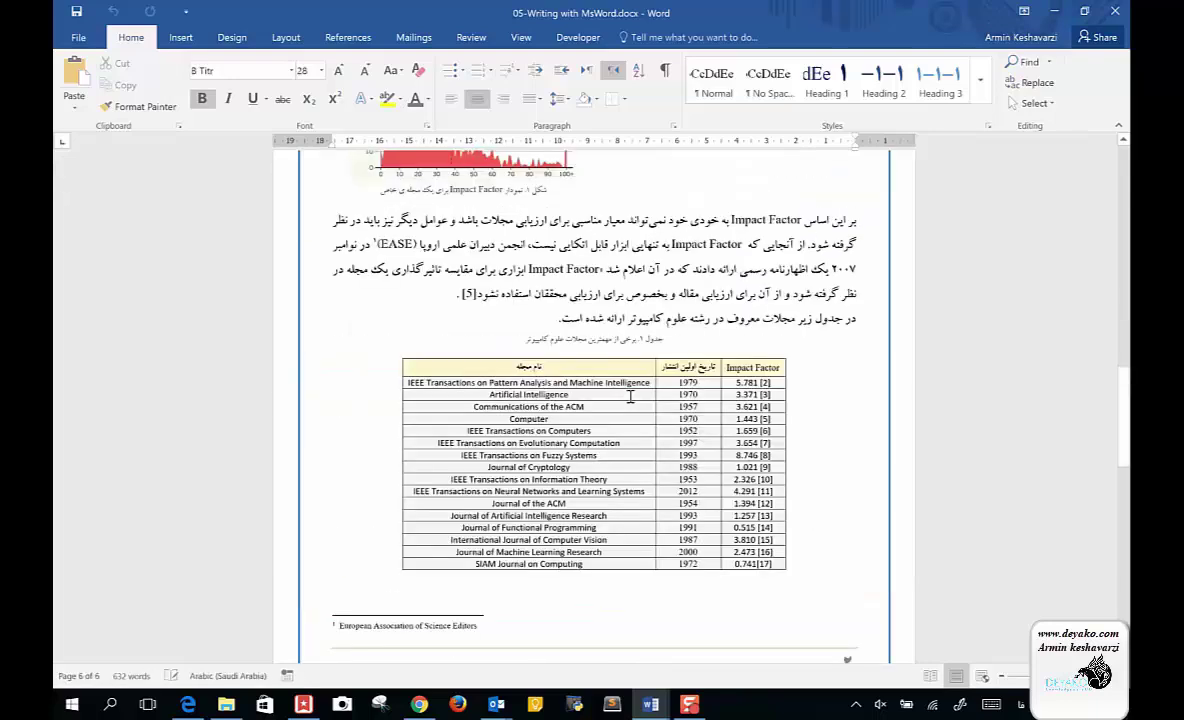
{"action": "scroll", "coordinate": [630, 397], "scroll_direction": "up", "scroll_amount": 5}
{"action": "scroll", "coordinate": [630, 397], "scroll_direction": "up", "scroll_amount": 5}
{"action": "scroll", "coordinate": [630, 397], "scroll_direction": "up", "scroll_amount": 1}
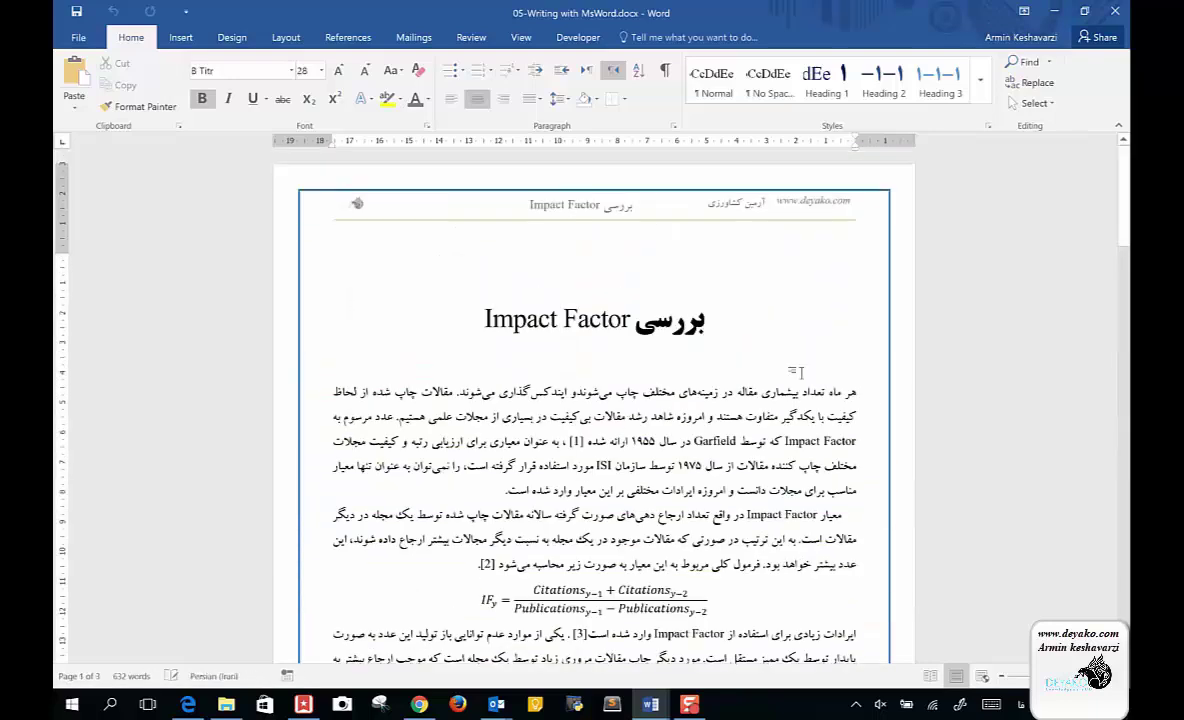
{"action": "left_click", "coordinate": [865, 393]}
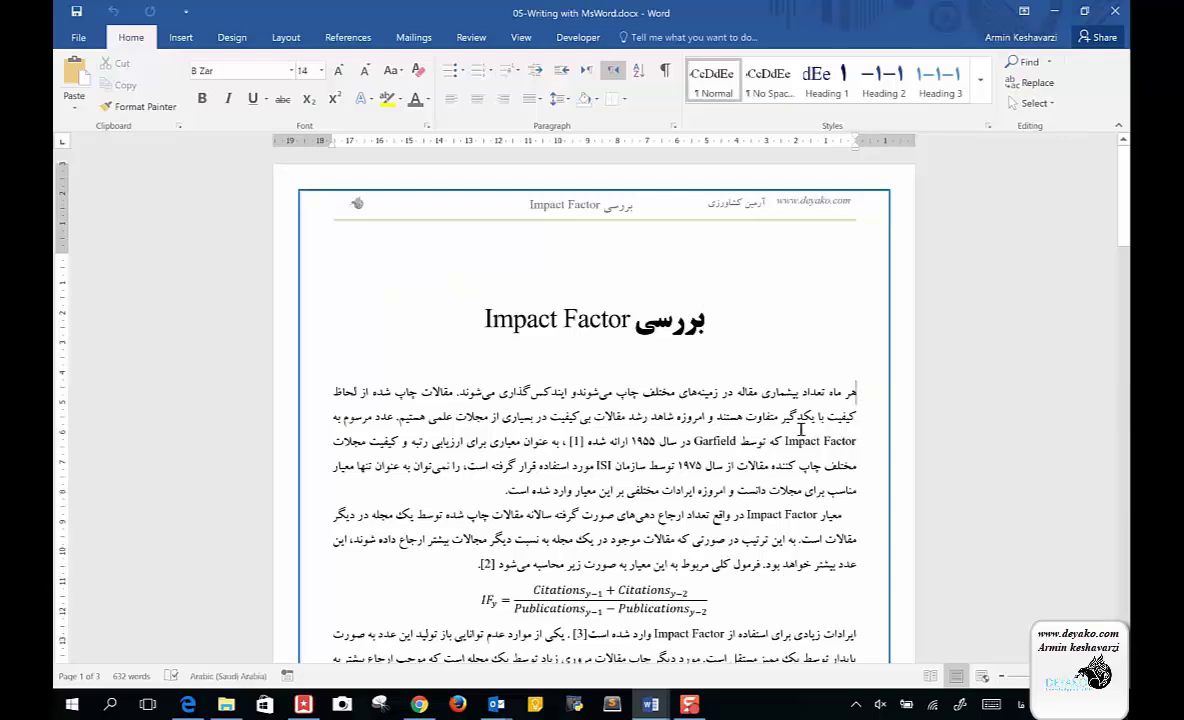
{"action": "mouse_move", "coordinate": [857, 393]}
{"action": "left_mouse_down"}
{"action": "mouse_move", "coordinate": [673, 686]}
{"action": "mouse_move", "coordinate": [619, 513]}
{"action": "mouse_move", "coordinate": [608, 552]}
{"action": "left_mouse_up"}
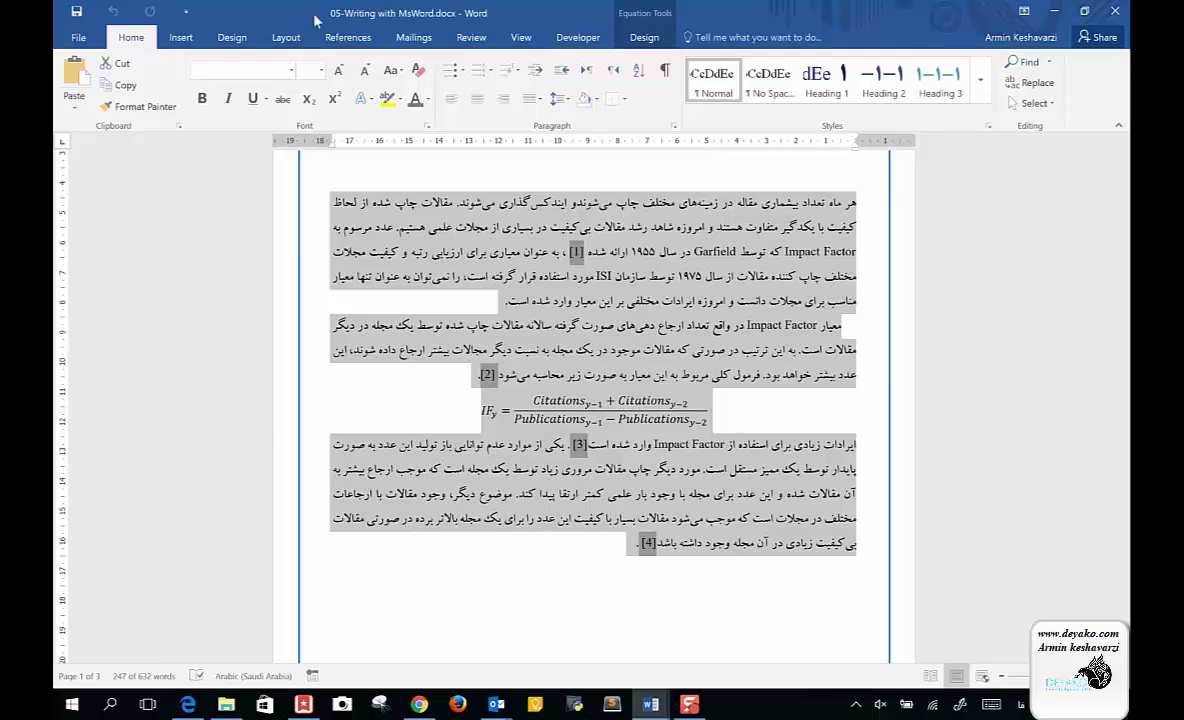
Format the selected text as two right-to-left columns with 1 cm spacing, applied to selected text only
{"action": "left_click", "coordinate": [287, 37]}
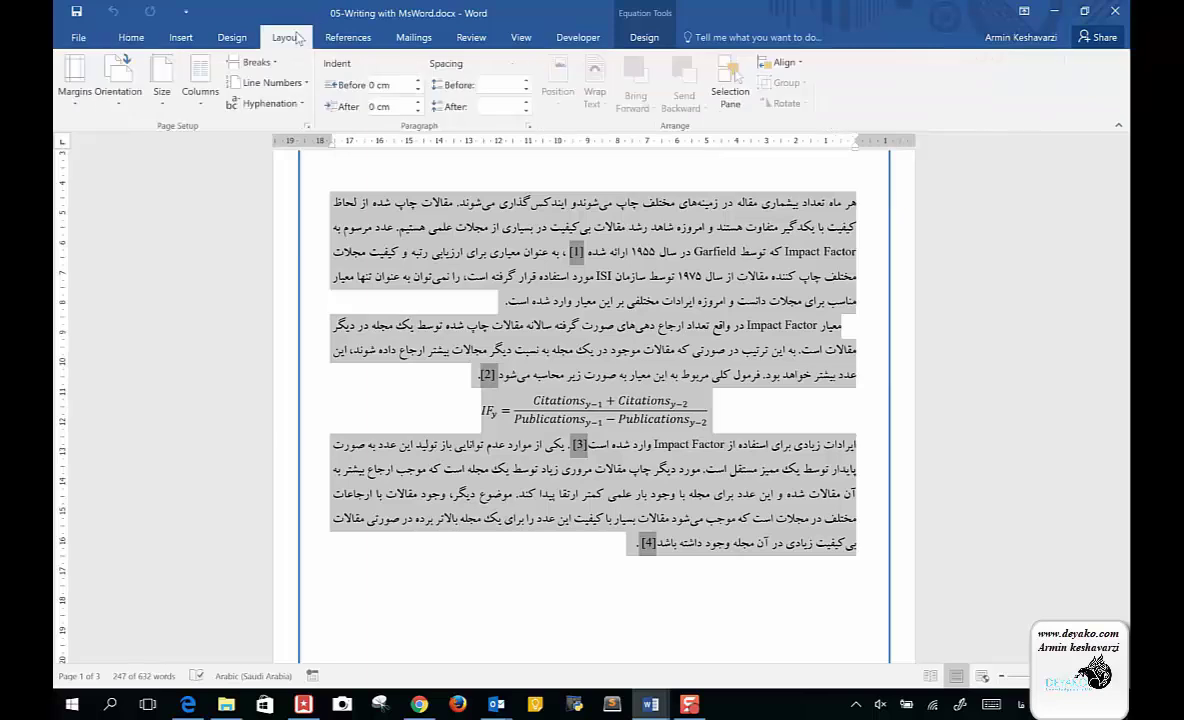
{"action": "left_click", "coordinate": [195, 85]}
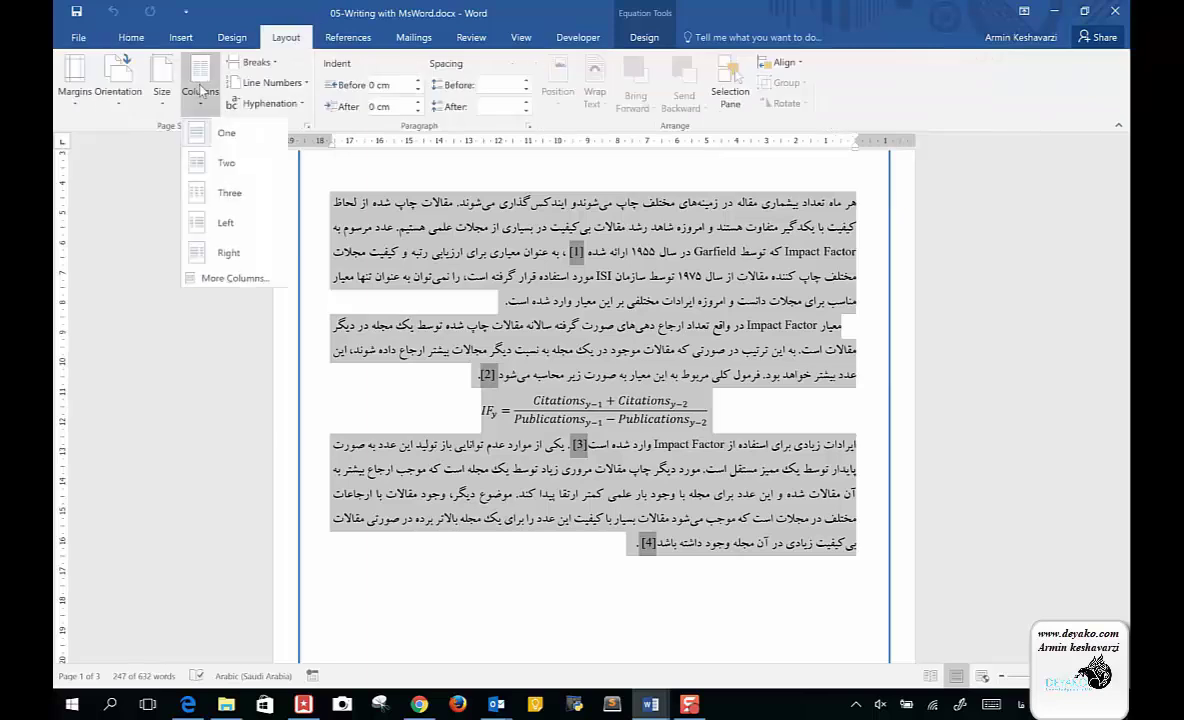
{"action": "left_click", "coordinate": [205, 163]}
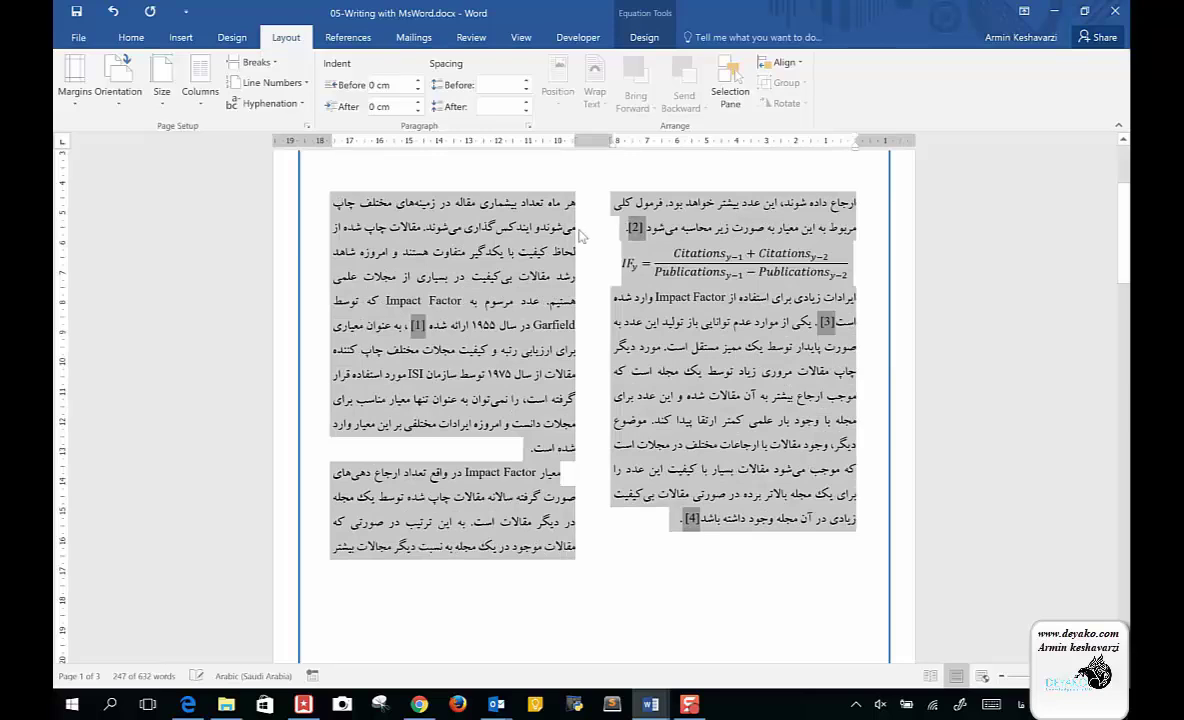
{"action": "left_click", "coordinate": [203, 112]}
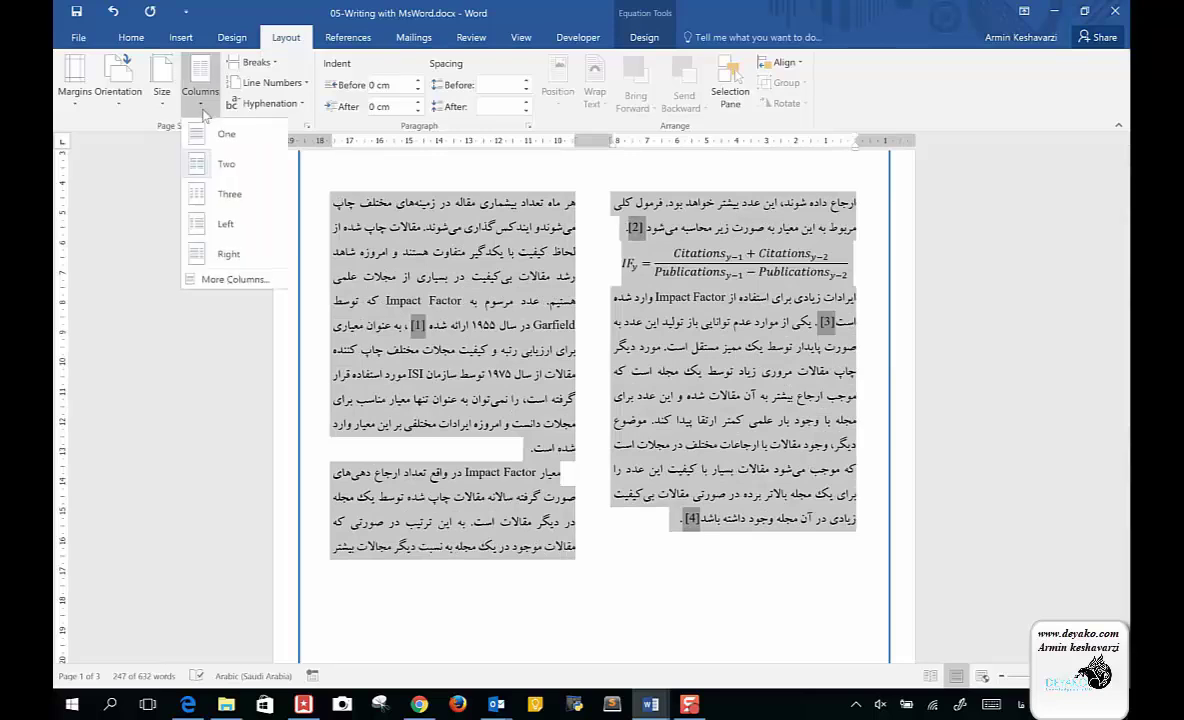
{"action": "left_click", "coordinate": [233, 279]}
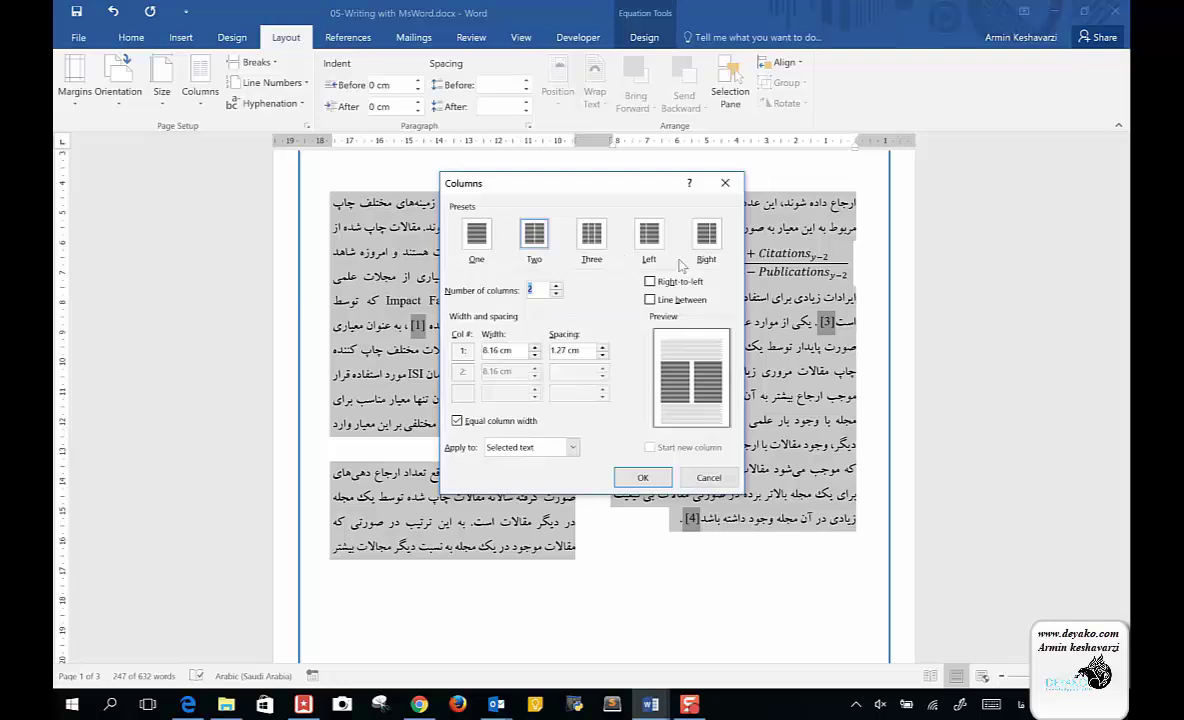
{"action": "left_click", "coordinate": [650, 282]}
{"action": "left_click", "coordinate": [535, 347]}
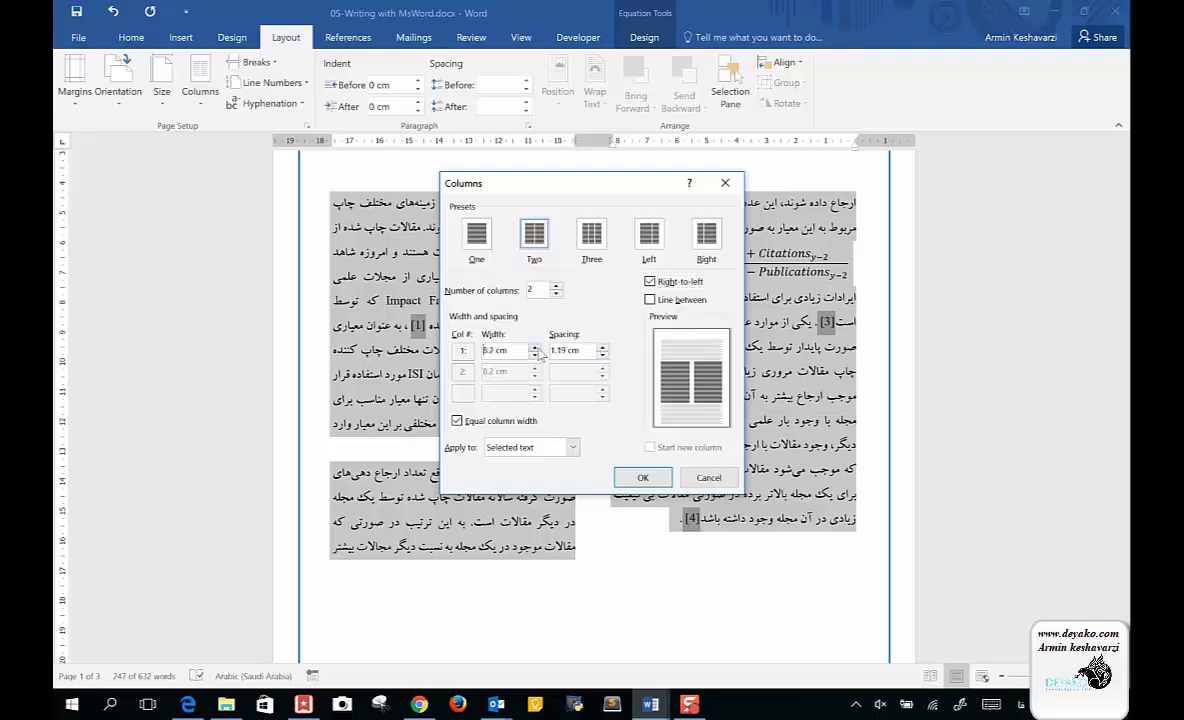
{"action": "left_click", "coordinate": [602, 356]}
{"action": "left_click", "coordinate": [602, 356]}
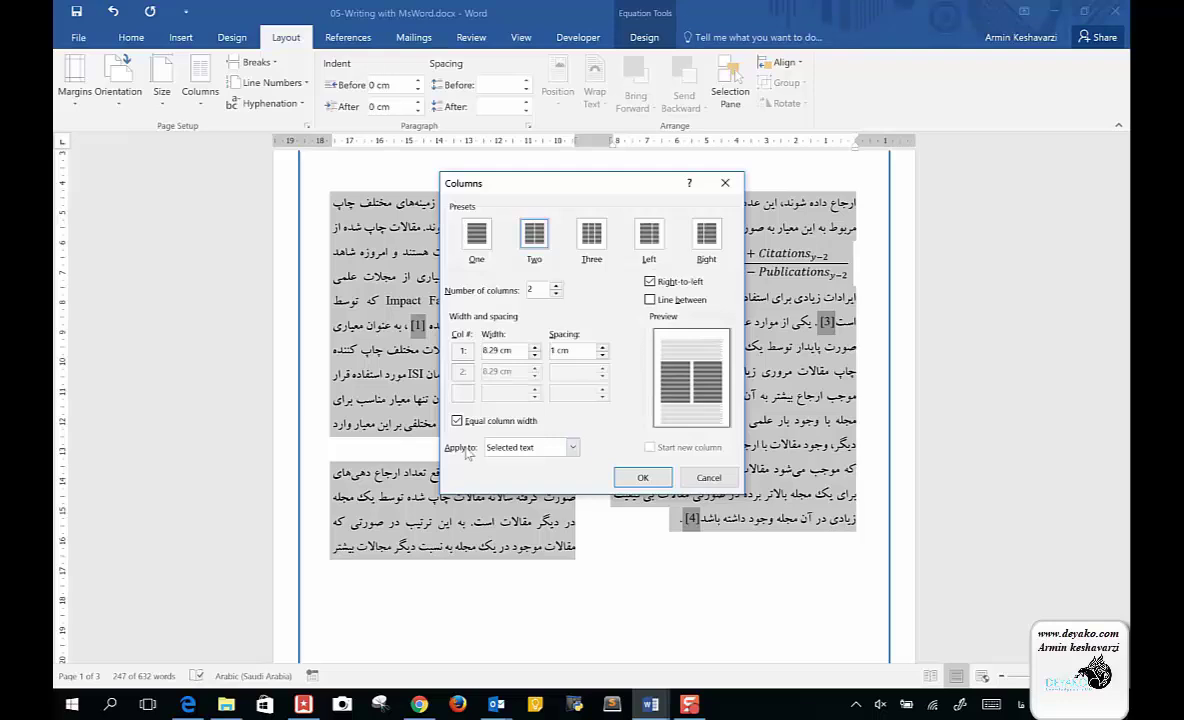
{"action": "left_click", "coordinate": [574, 449]}
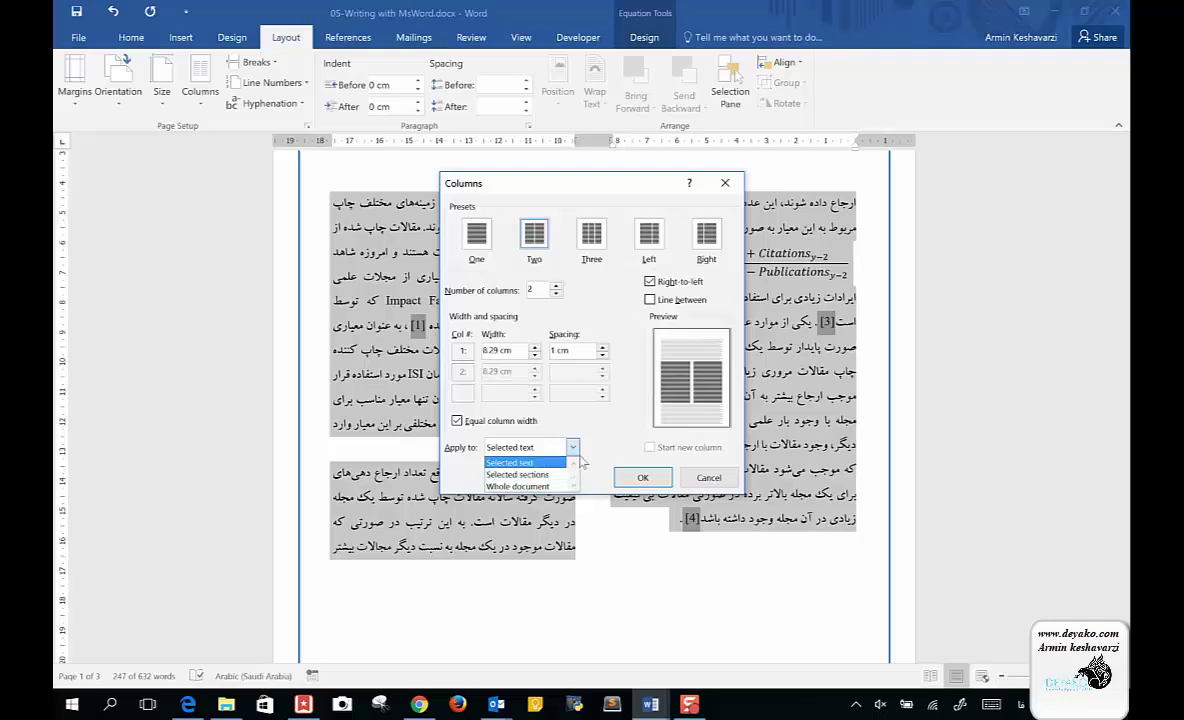
{"action": "left_click", "coordinate": [612, 449]}
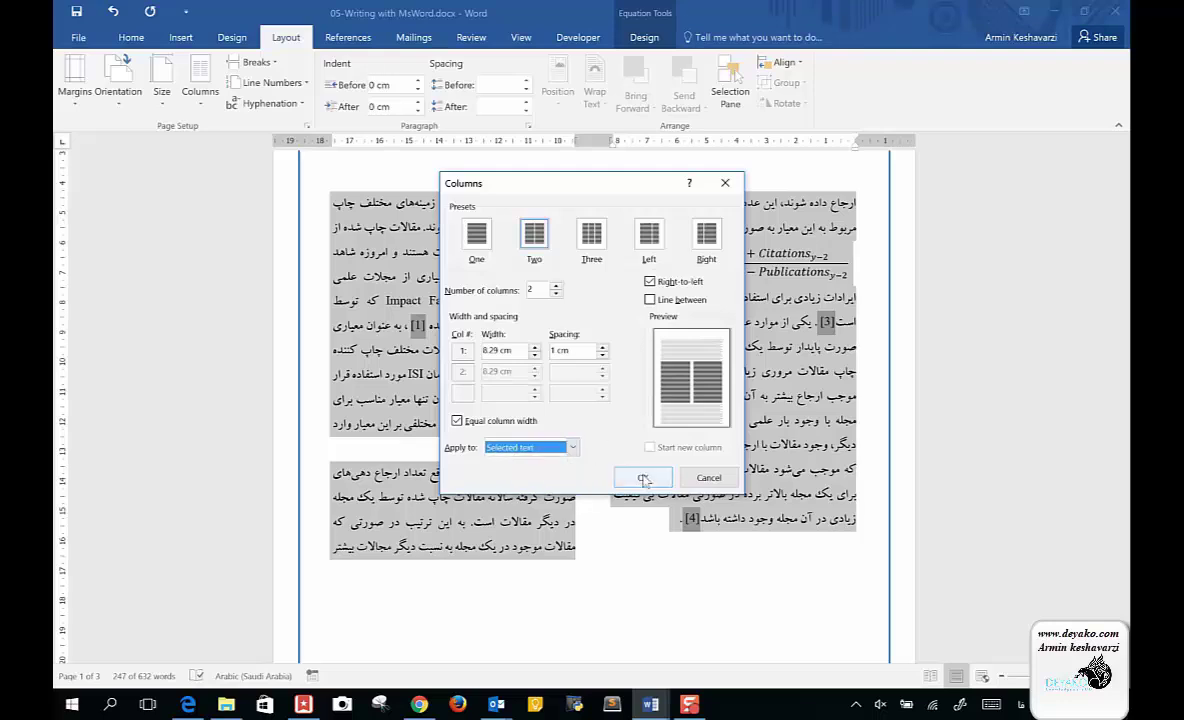
{"action": "left_click", "coordinate": [643, 478]}
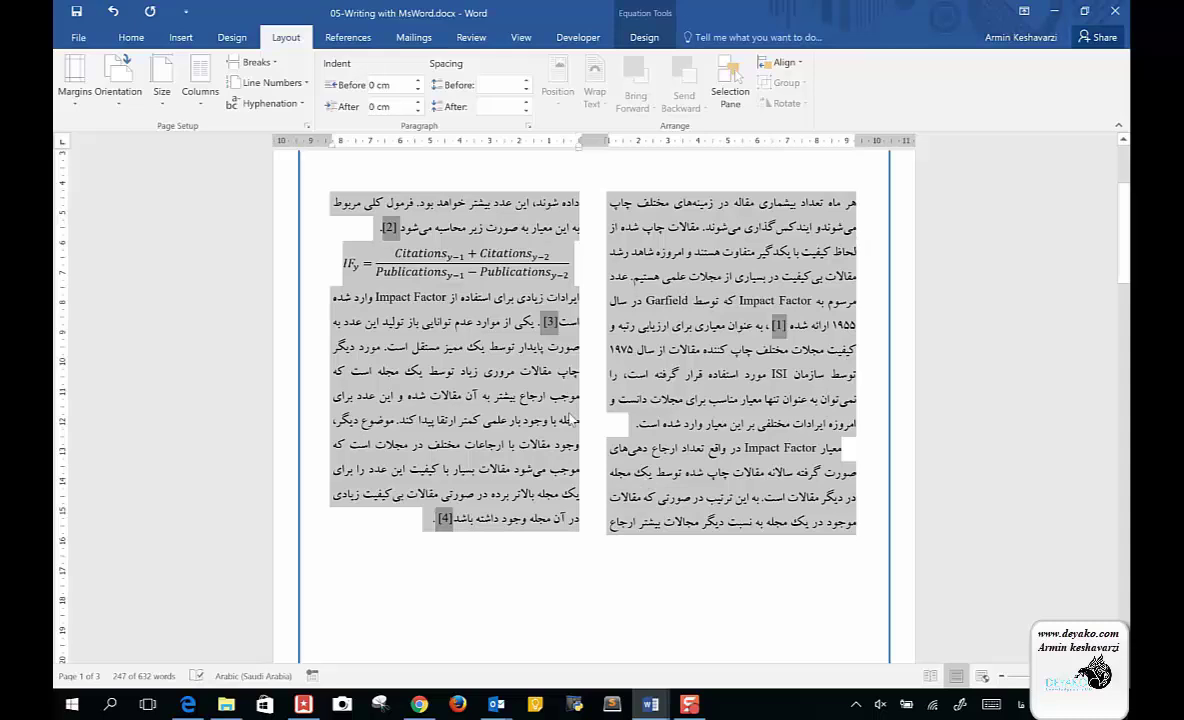
{"action": "scroll", "coordinate": [530, 450], "scroll_direction": "up", "scroll_amount": 3}
{"action": "scroll", "coordinate": [566, 483], "scroll_direction": "down", "scroll_amount": 2}
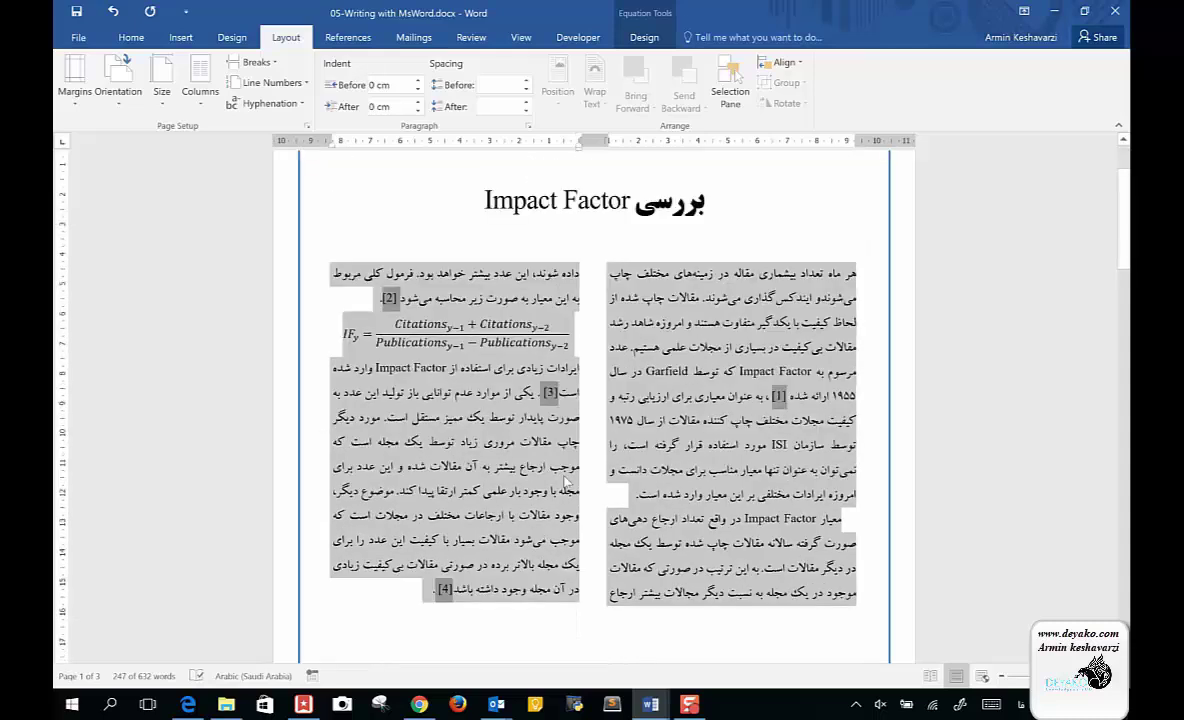
{"action": "scroll", "coordinate": [566, 483], "scroll_direction": "down", "scroll_amount": 5}
{"action": "scroll", "coordinate": [566, 483], "scroll_direction": "down", "scroll_amount": 3}
{"action": "scroll", "coordinate": [566, 483], "scroll_direction": "down", "scroll_amount": 2}
{"action": "scroll", "coordinate": [566, 483], "scroll_direction": "down", "scroll_amount": 6}
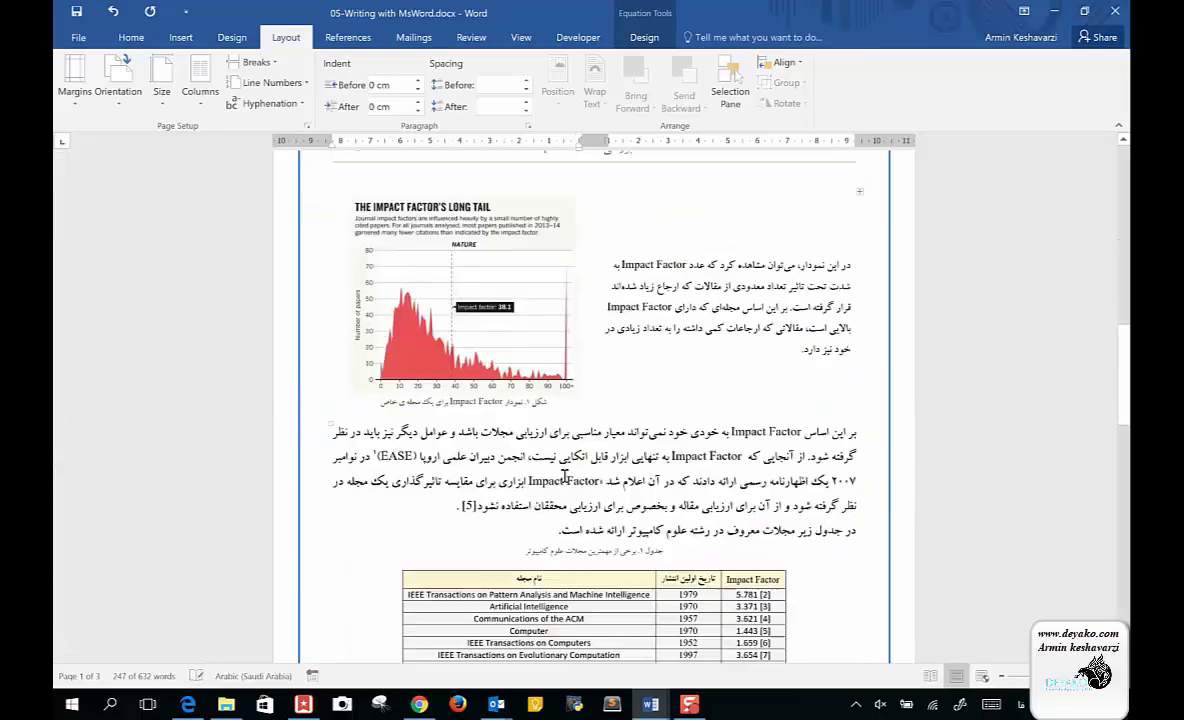
{"action": "left_click", "coordinate": [760, 448]}
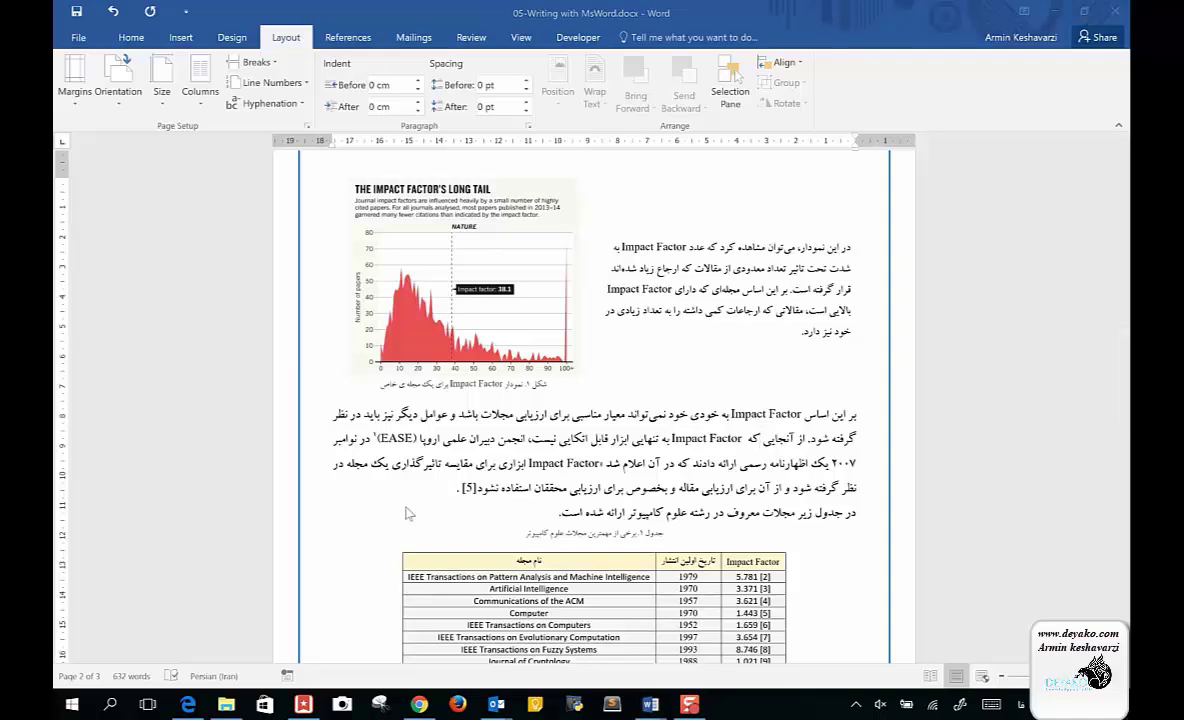
{"action": "scroll", "coordinate": [447, 519], "scroll_direction": "down", "scroll_amount": 3}
{"action": "scroll", "coordinate": [447, 519], "scroll_direction": "up", "scroll_amount": 6}
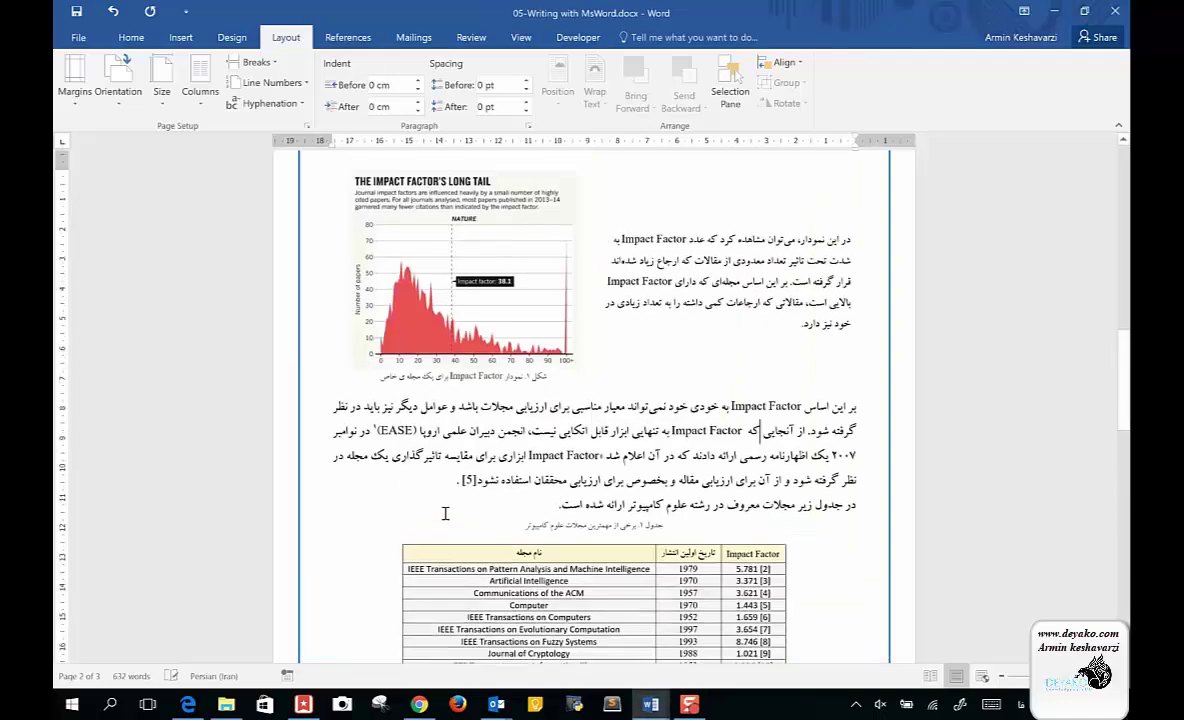
{"action": "left_click", "coordinate": [460, 505]}
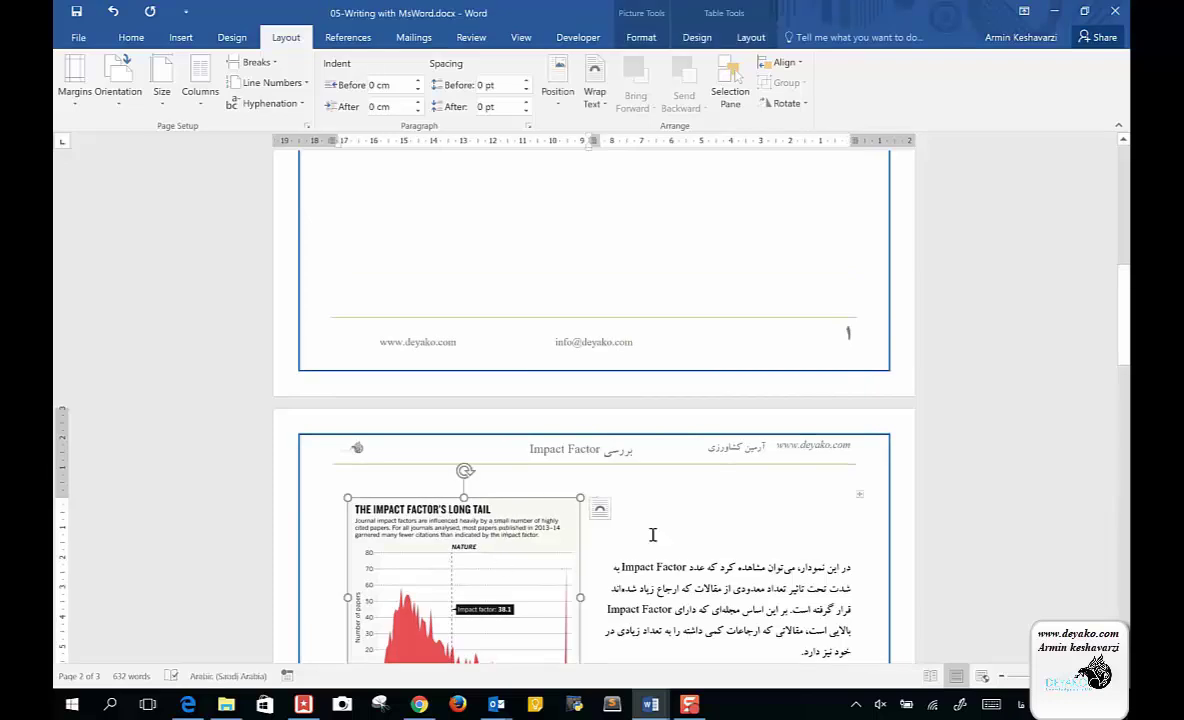
{"action": "scroll", "coordinate": [863, 521], "scroll_direction": "down", "scroll_amount": 3}
{"action": "scroll", "coordinate": [863, 521], "scroll_direction": "down", "scroll_amount": 2}
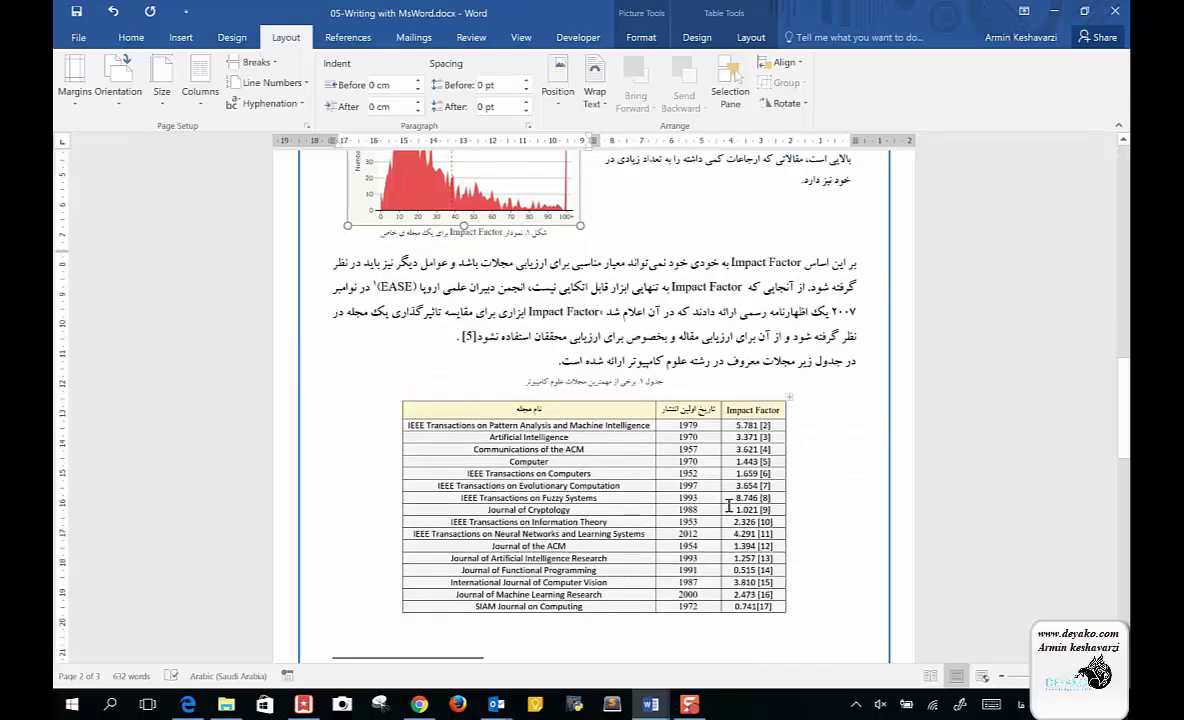
{"action": "scroll", "coordinate": [688, 404], "scroll_direction": "up", "scroll_amount": 3}
{"action": "scroll", "coordinate": [688, 404], "scroll_direction": "up", "scroll_amount": 6}
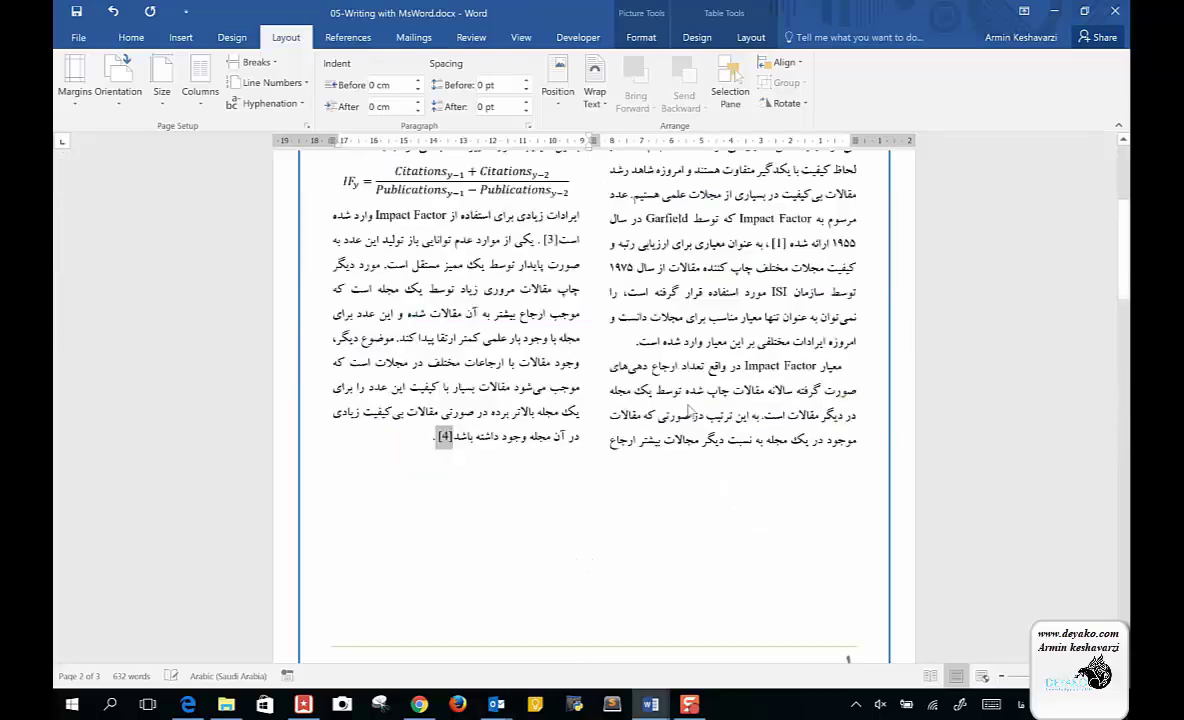
{"action": "scroll", "coordinate": [688, 404], "scroll_direction": "up", "scroll_amount": 2}
{"action": "left_click", "coordinate": [688, 404]}
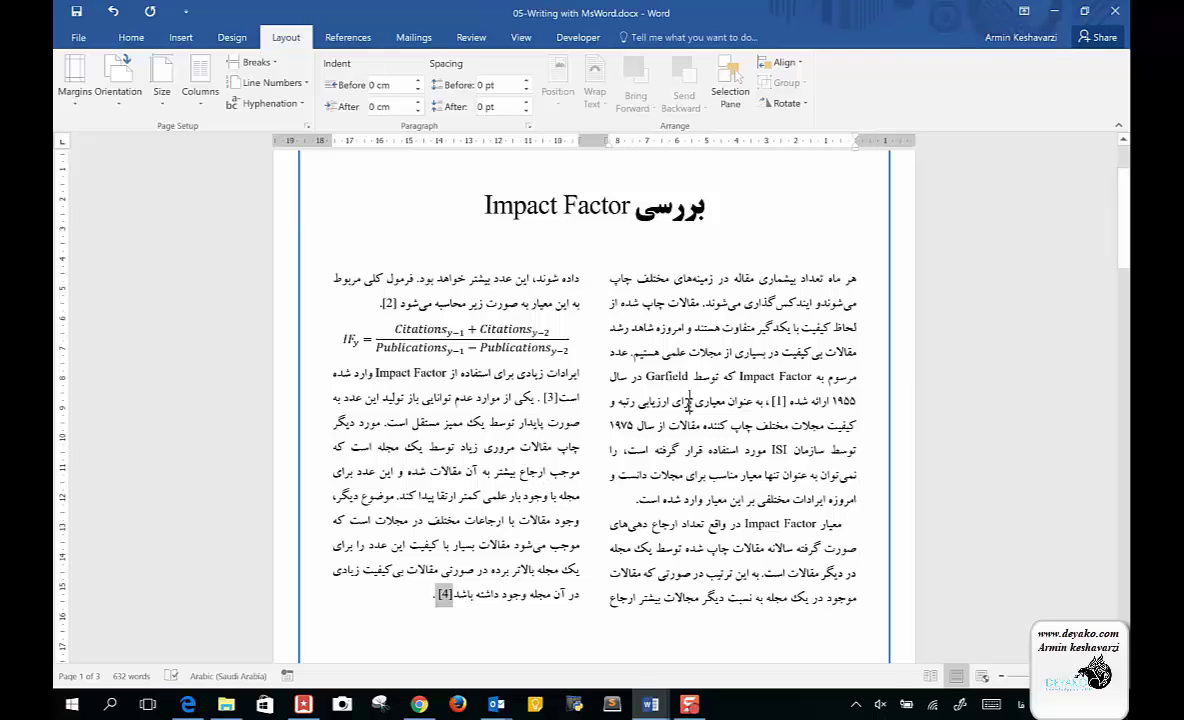
{"action": "scroll", "coordinate": [688, 404], "scroll_direction": "up", "scroll_amount": 2}
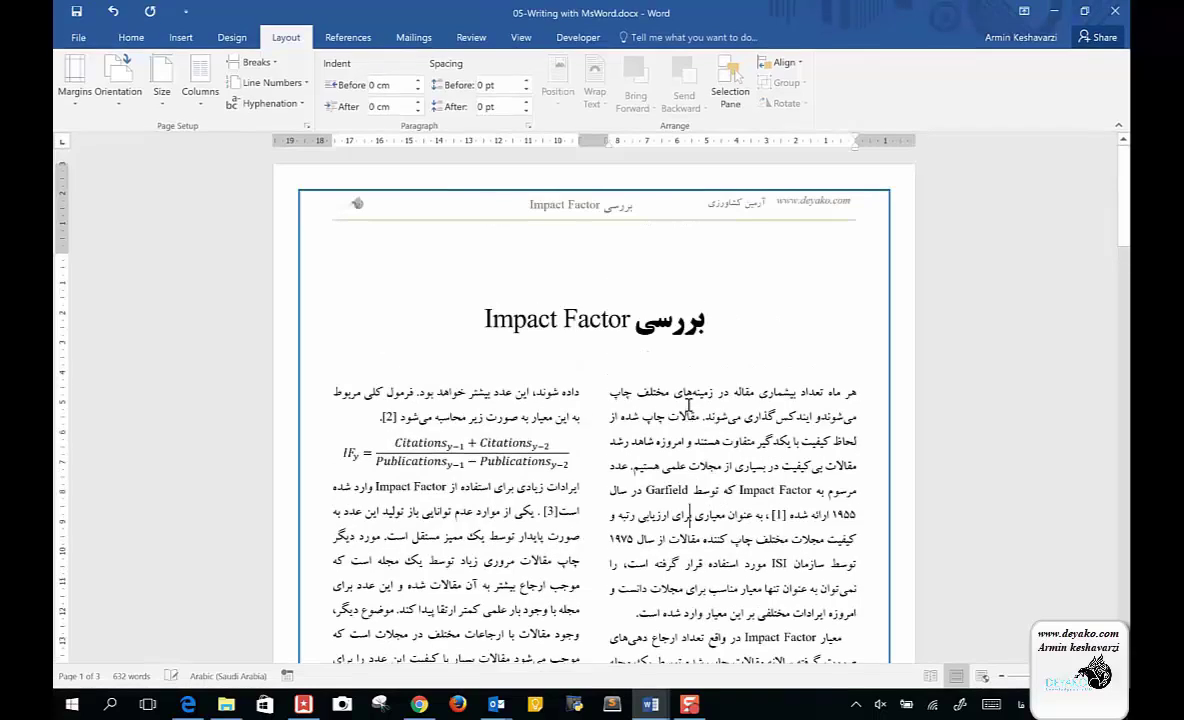
{"action": "scroll", "coordinate": [688, 404], "scroll_direction": "down", "scroll_amount": 2}
{"action": "scroll", "coordinate": [688, 404], "scroll_direction": "down", "scroll_amount": 2}
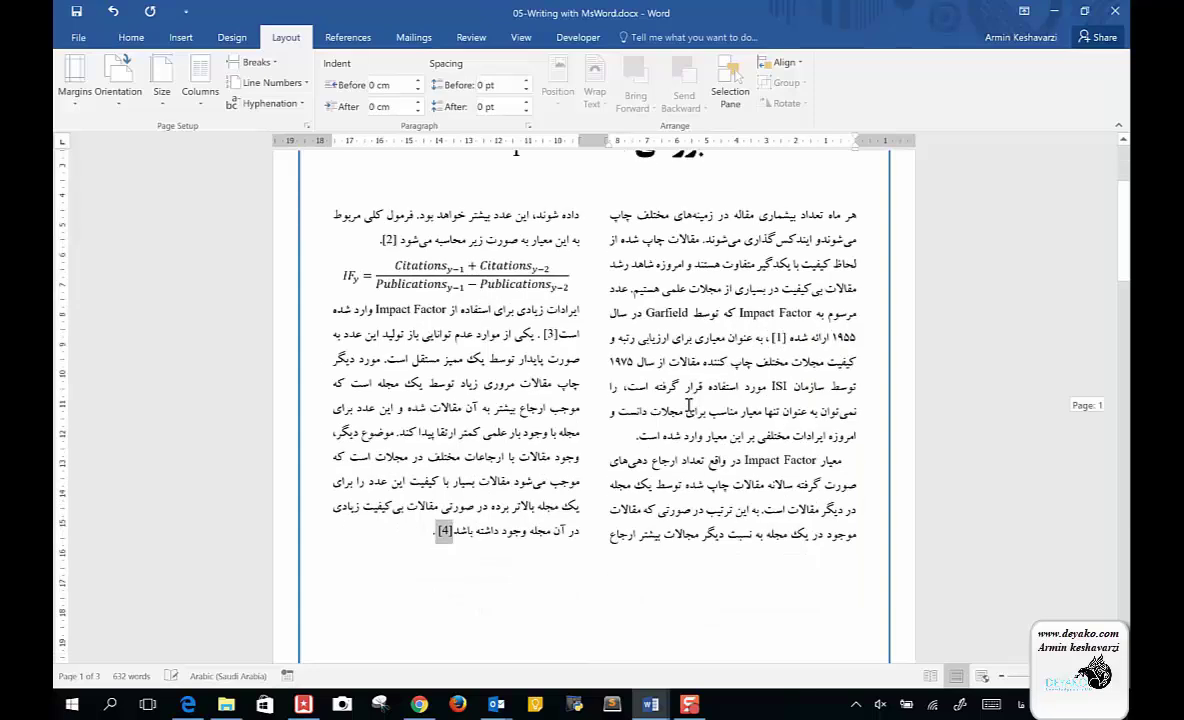
{"action": "scroll", "coordinate": [688, 404], "scroll_direction": "down", "scroll_amount": 2}
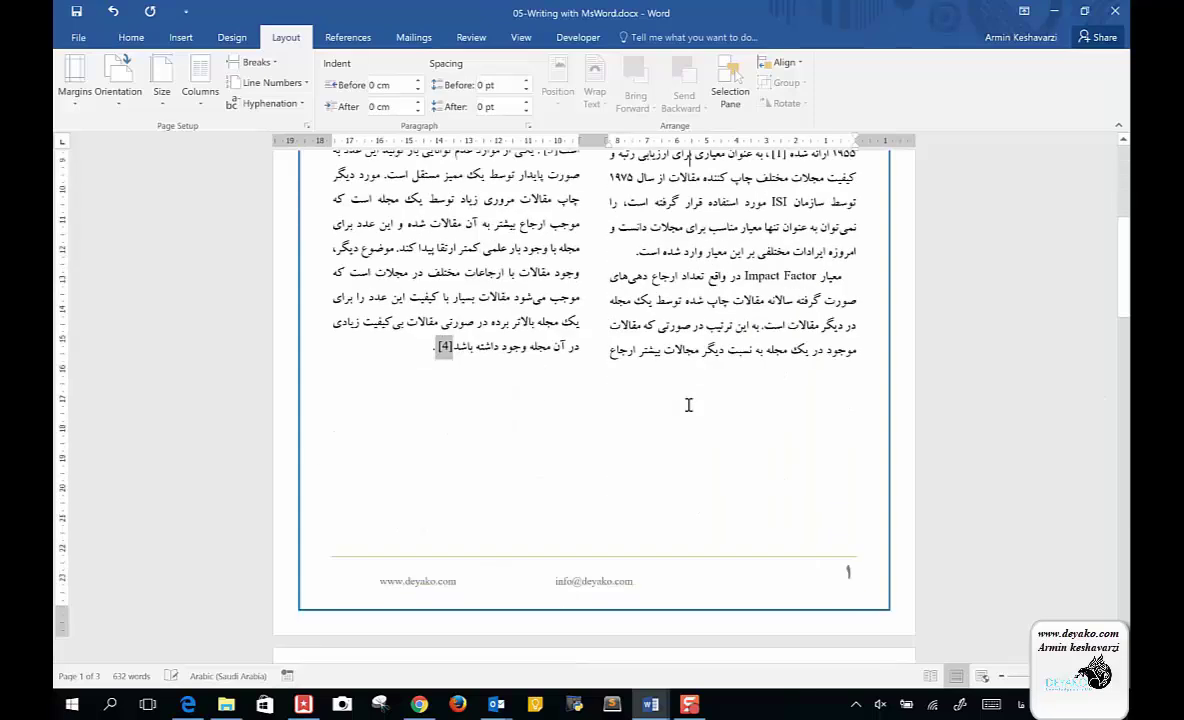
{"action": "left_click", "coordinate": [226, 705]}
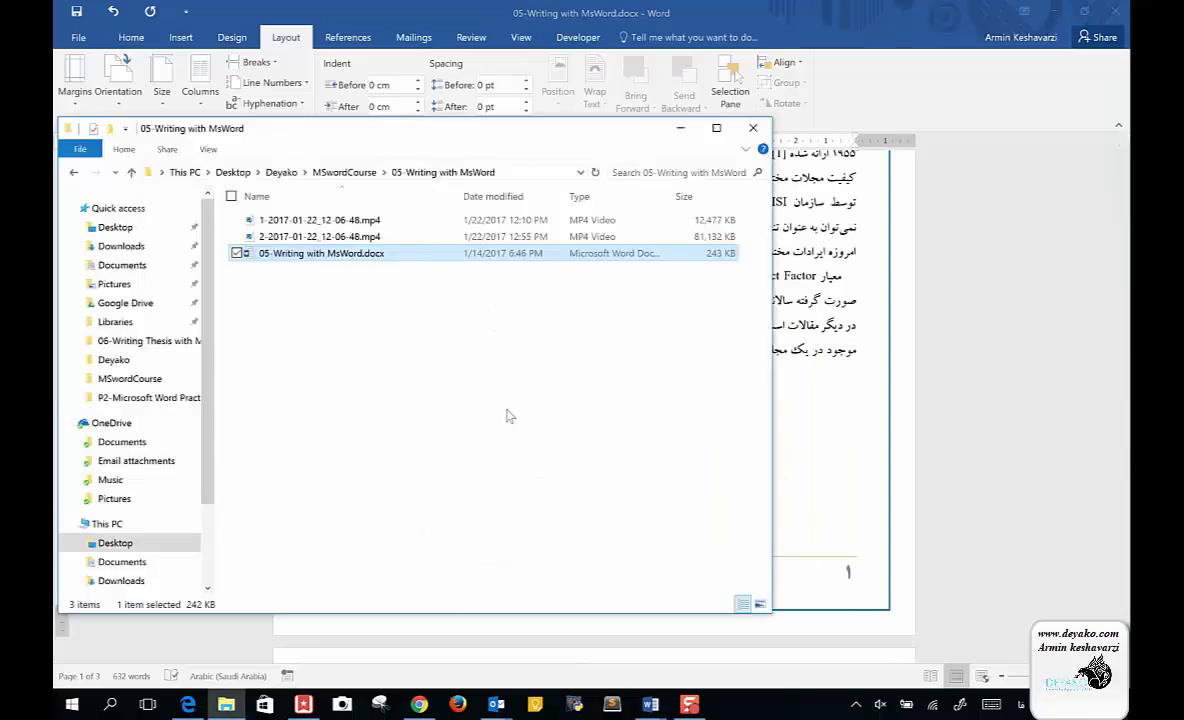
{"action": "left_click", "coordinate": [785, 276]}
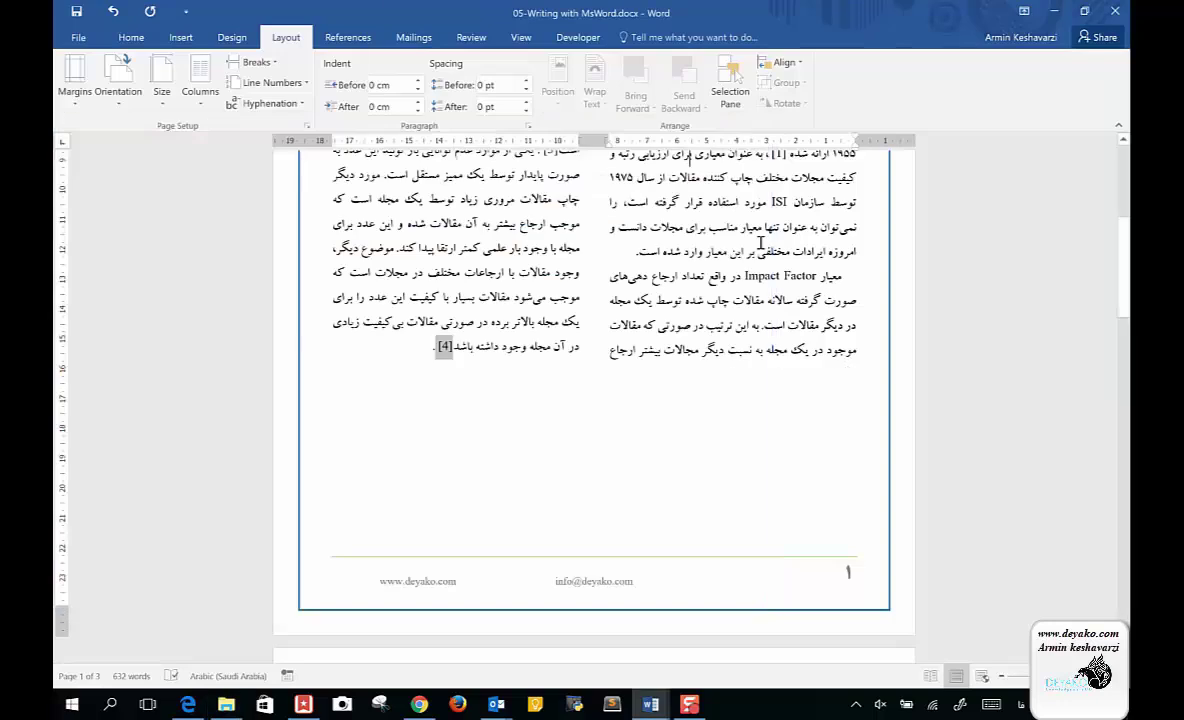
Show the Review tab, scroll the document, then bring File Explorer forward
{"action": "left_click", "coordinate": [397, 38]}
{"action": "left_click", "coordinate": [466, 35]}
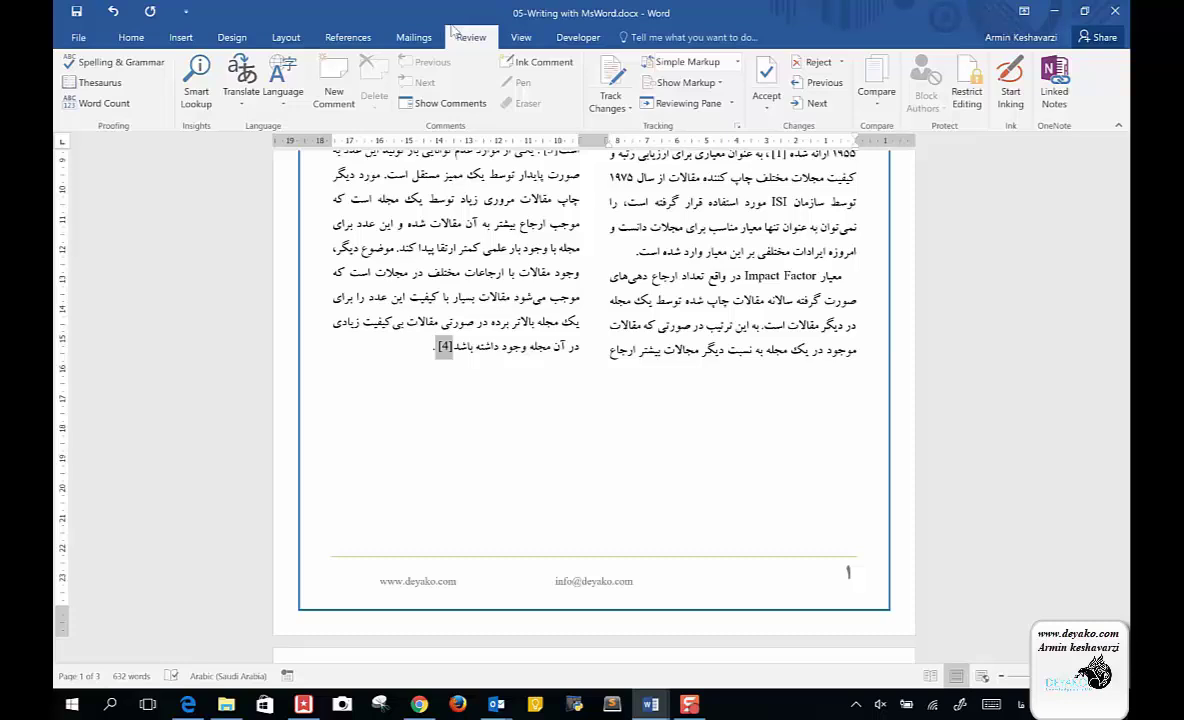
{"action": "scroll", "coordinate": [620, 343], "scroll_direction": "up", "scroll_amount": 3}
{"action": "scroll", "coordinate": [620, 343], "scroll_direction": "up", "scroll_amount": 5}
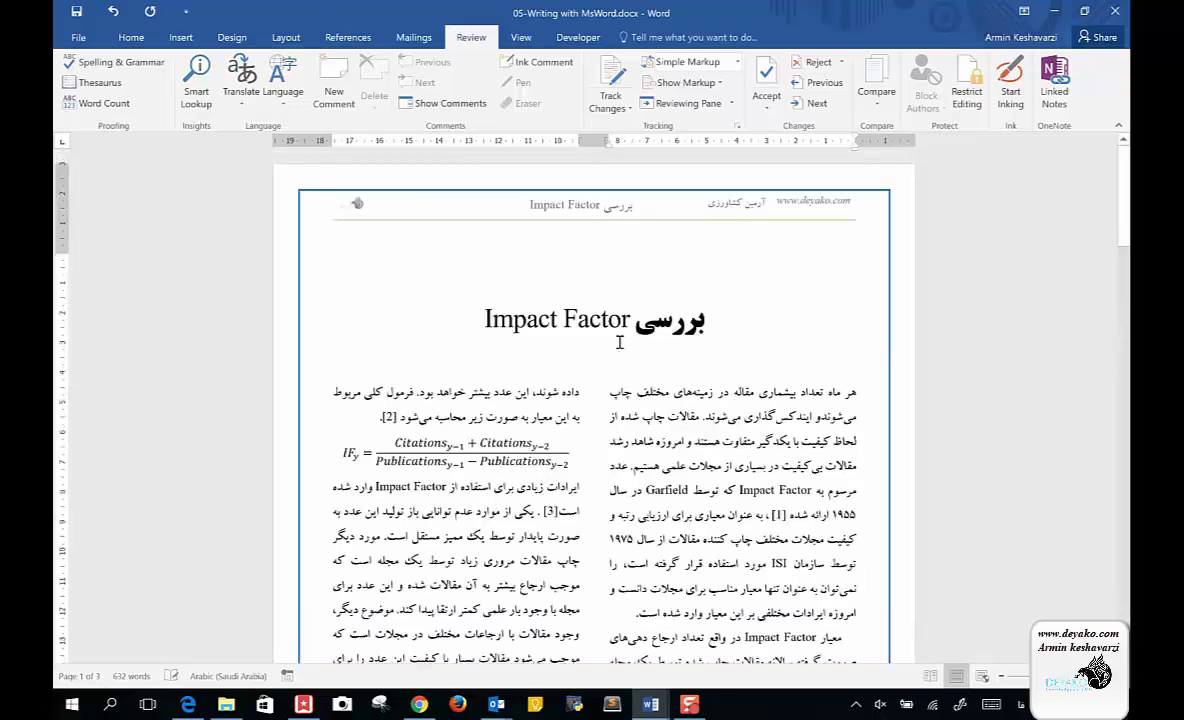
{"action": "scroll", "coordinate": [620, 343], "scroll_direction": "down", "scroll_amount": 5}
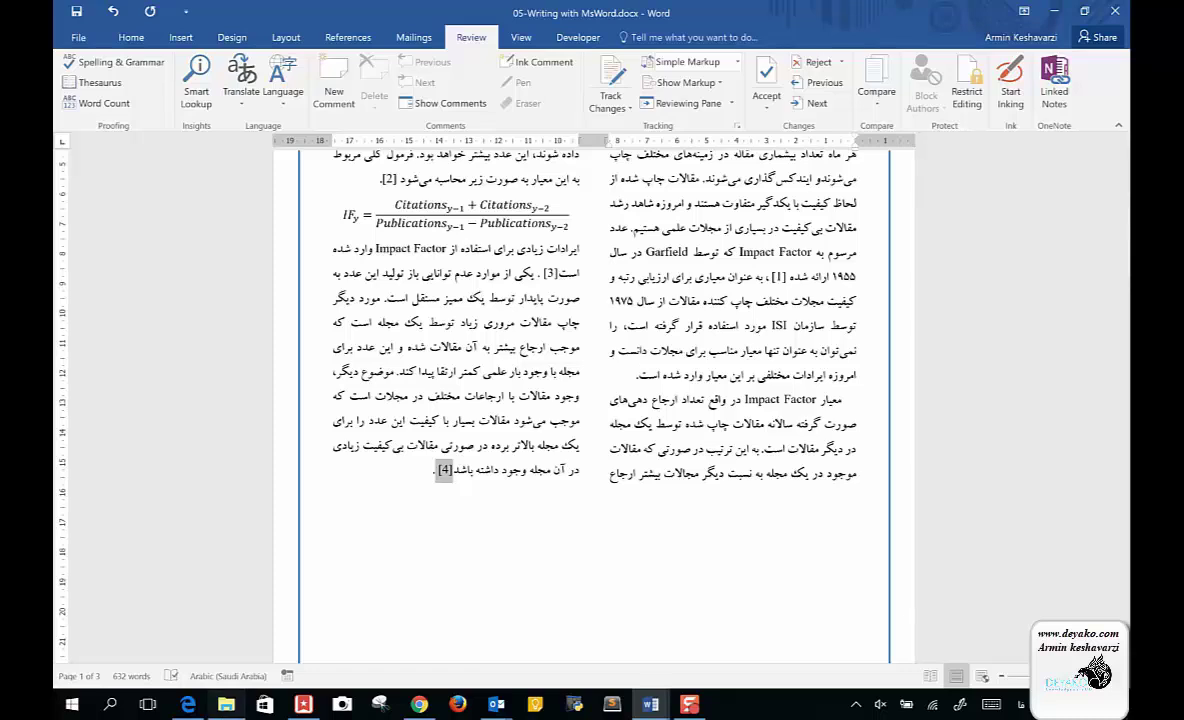
{"action": "left_click", "coordinate": [226, 704]}
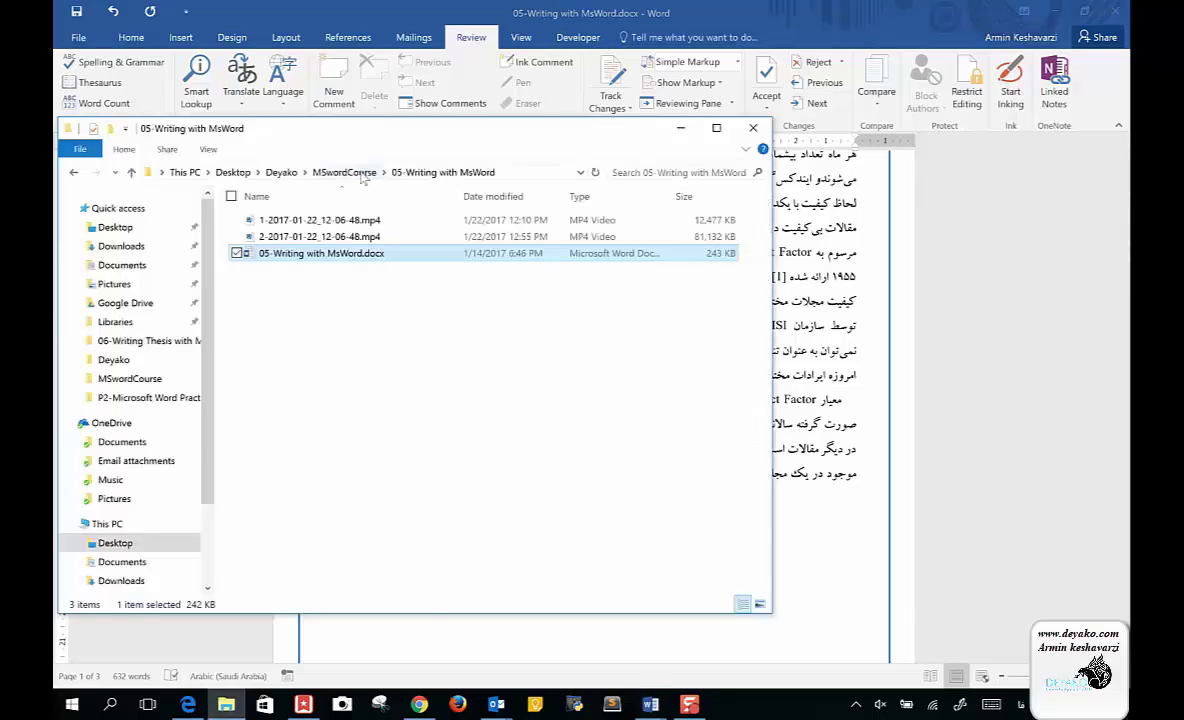
Open the 08-Creating Forms and questioners with MsWord folder, then return to the Word article
{"action": "left_click", "coordinate": [344, 172]}
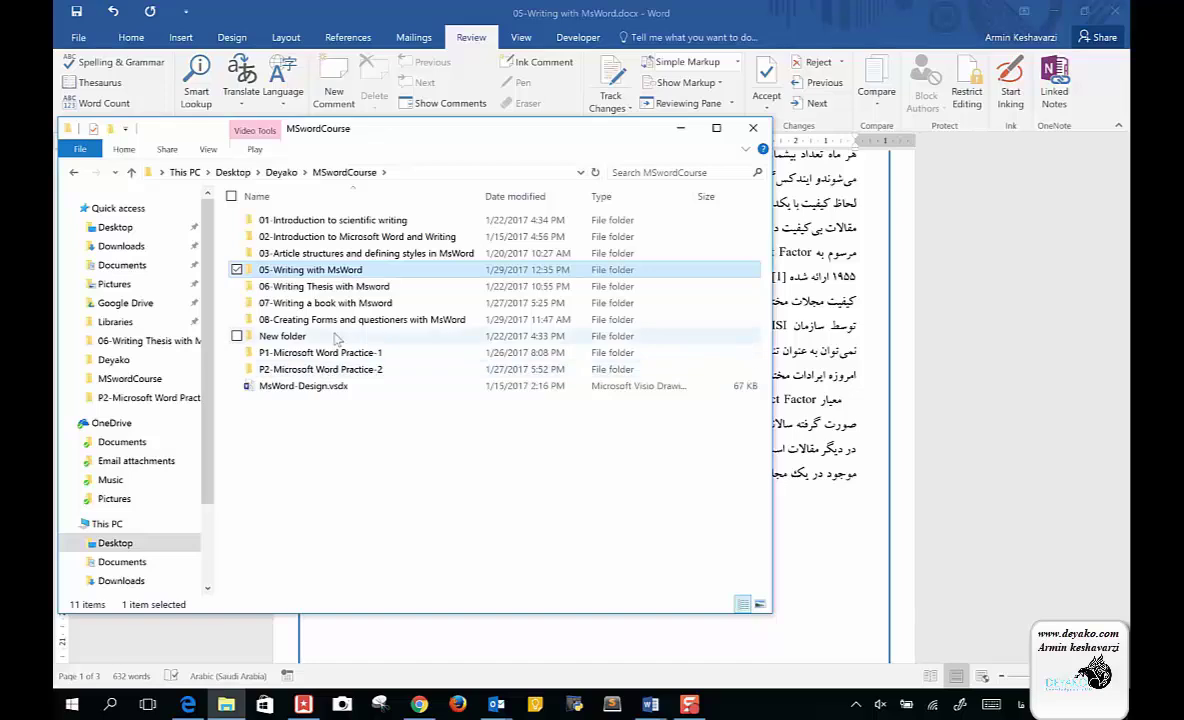
{"action": "left_click", "coordinate": [345, 325]}
{"action": "double_click", "coordinate": [345, 325]}
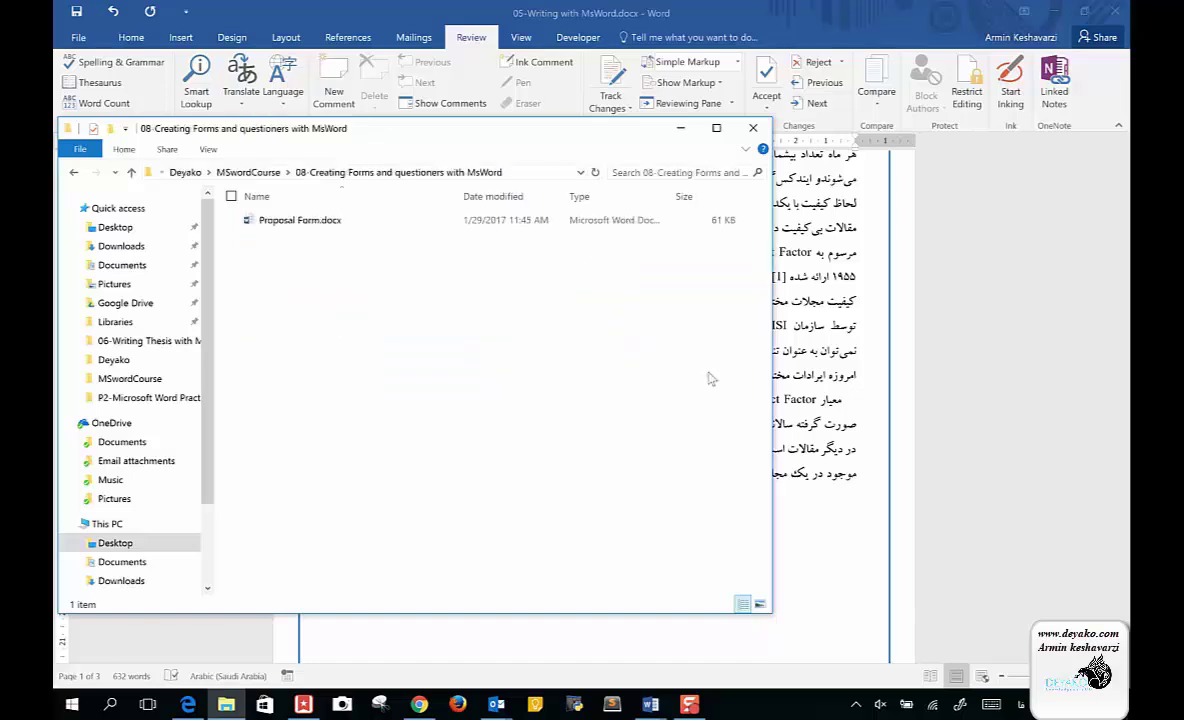
{"action": "left_click", "coordinate": [820, 383]}
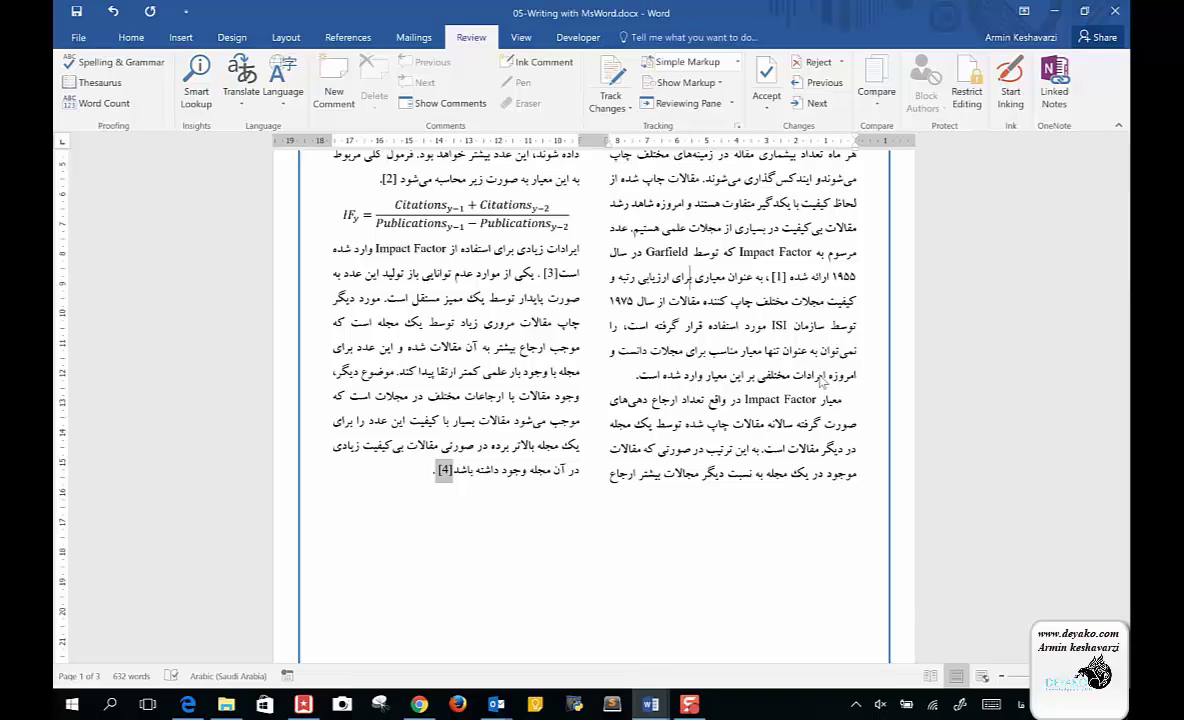
{"action": "scroll", "coordinate": [820, 383], "scroll_direction": "up", "scroll_amount": 2}
{"action": "scroll", "coordinate": [820, 378], "scroll_direction": "up", "scroll_amount": 3}
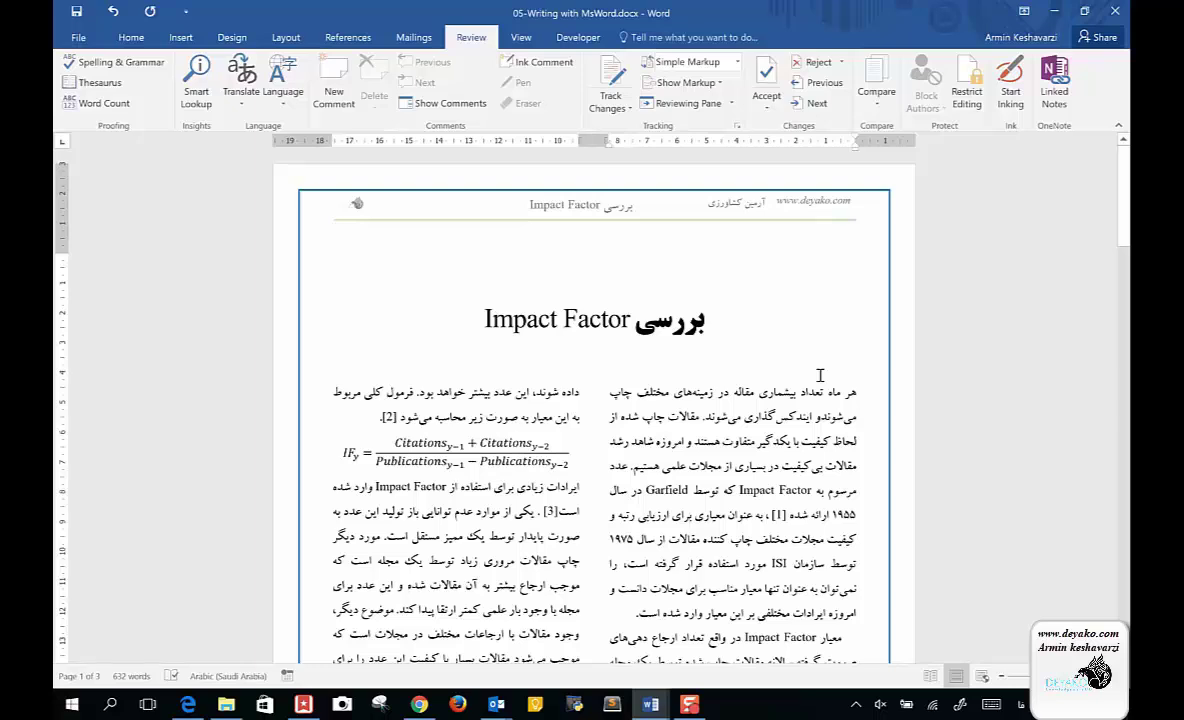